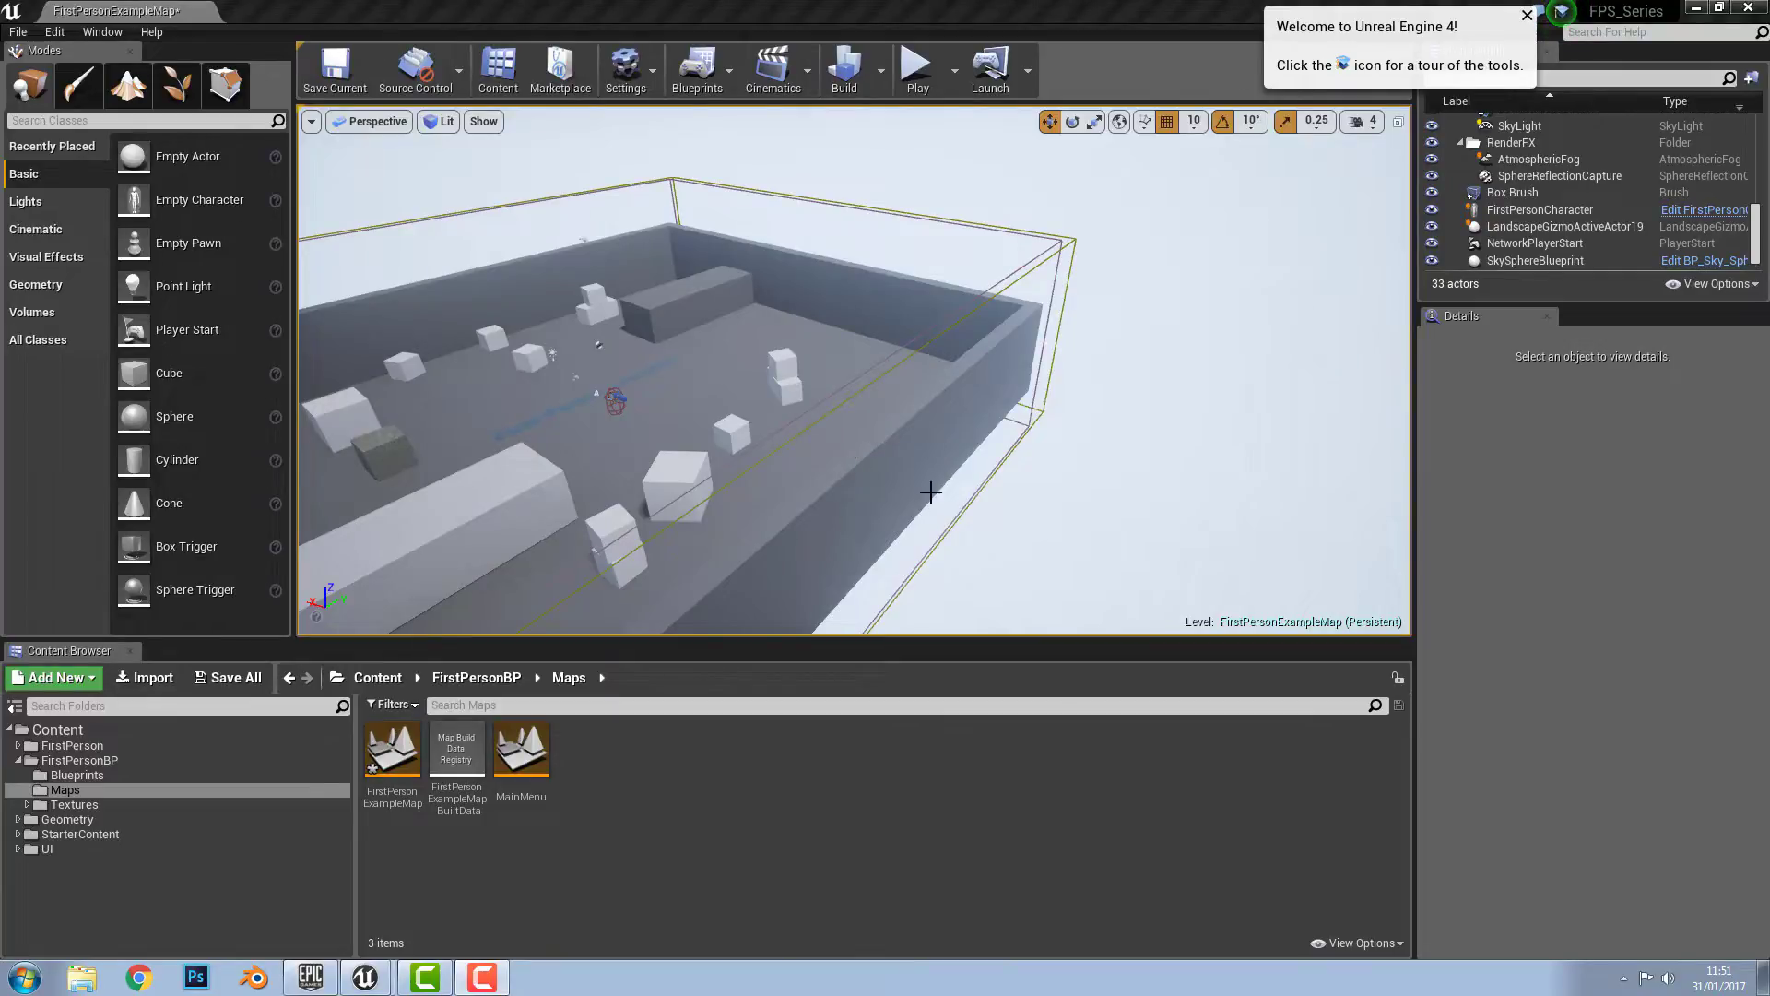
Step: Create a new landscape in the level with a section size of 15x15 quads
left_click(129, 89)
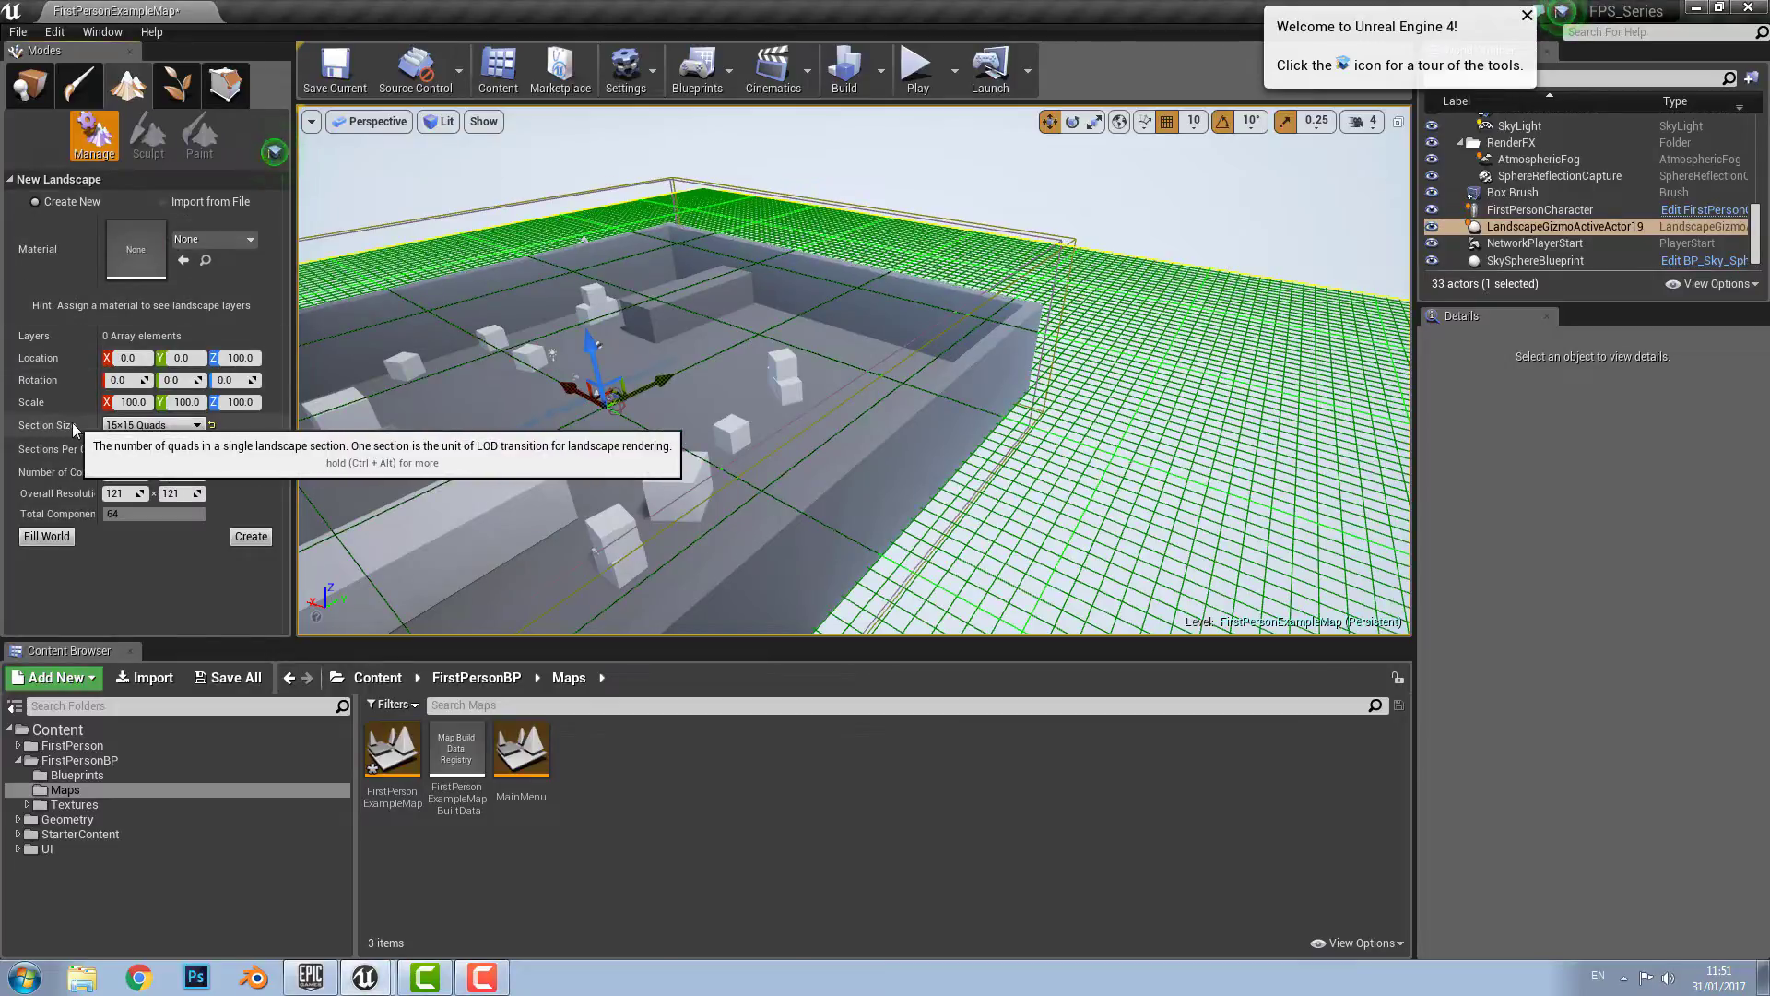
left_click(181, 428)
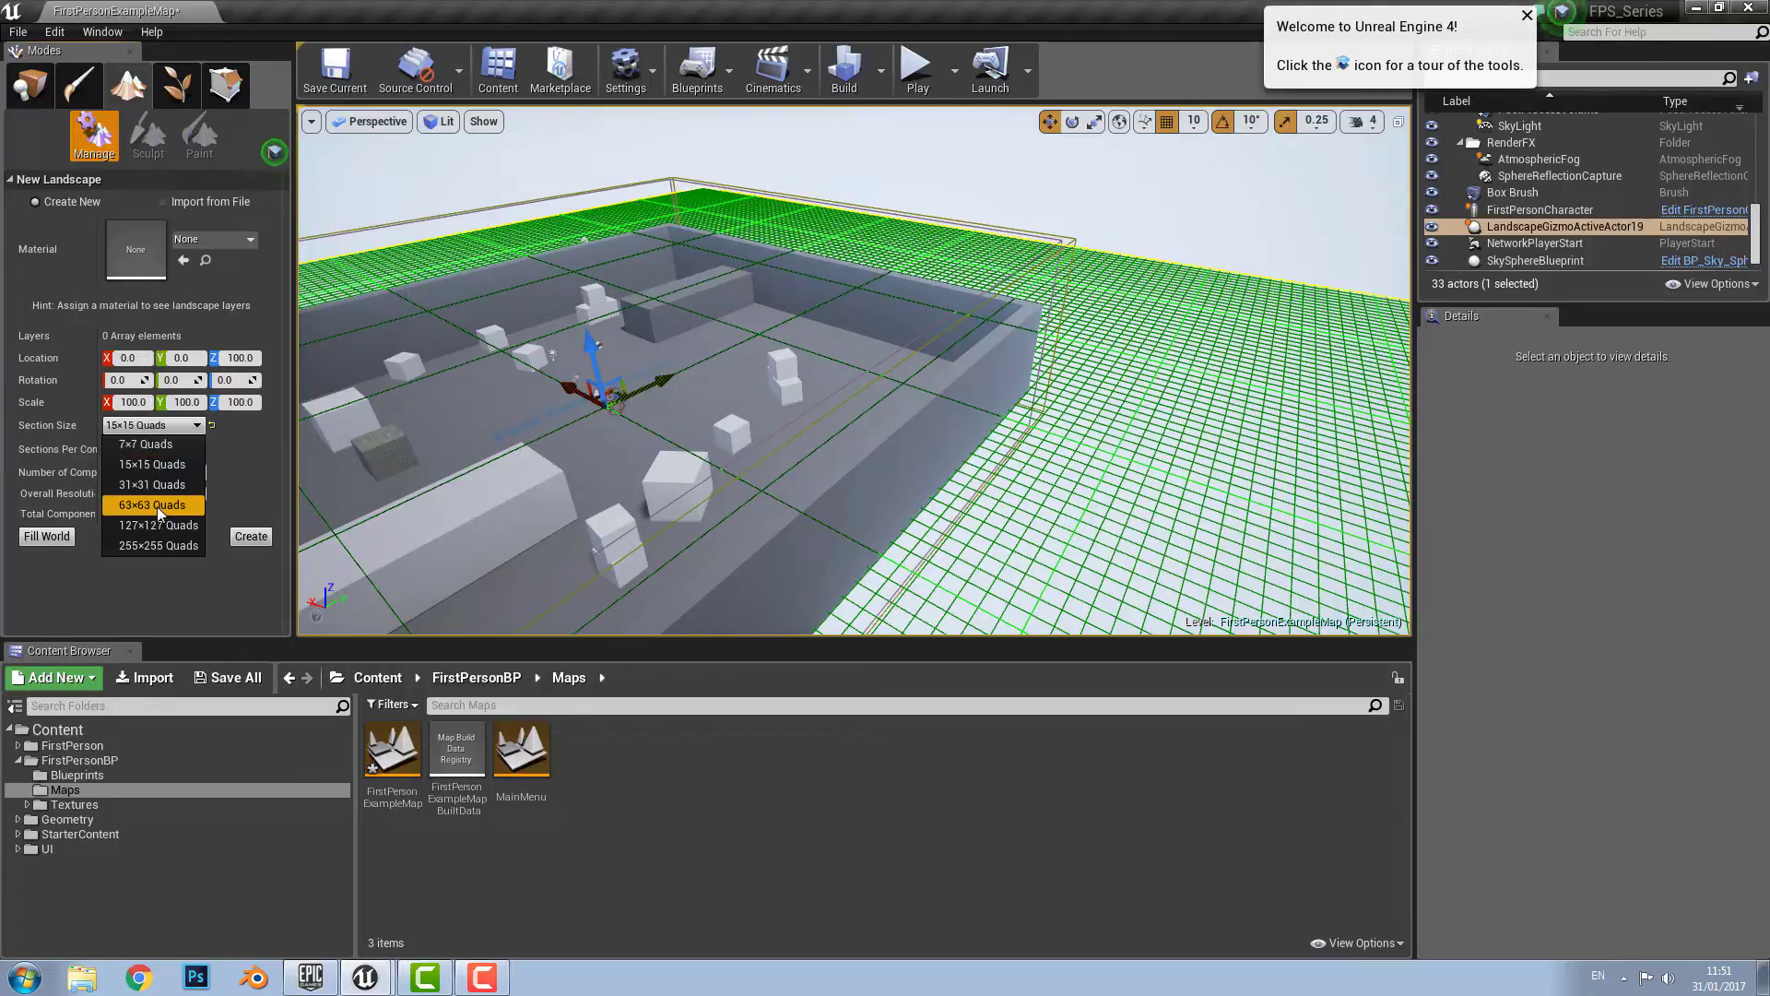
left_click(158, 471)
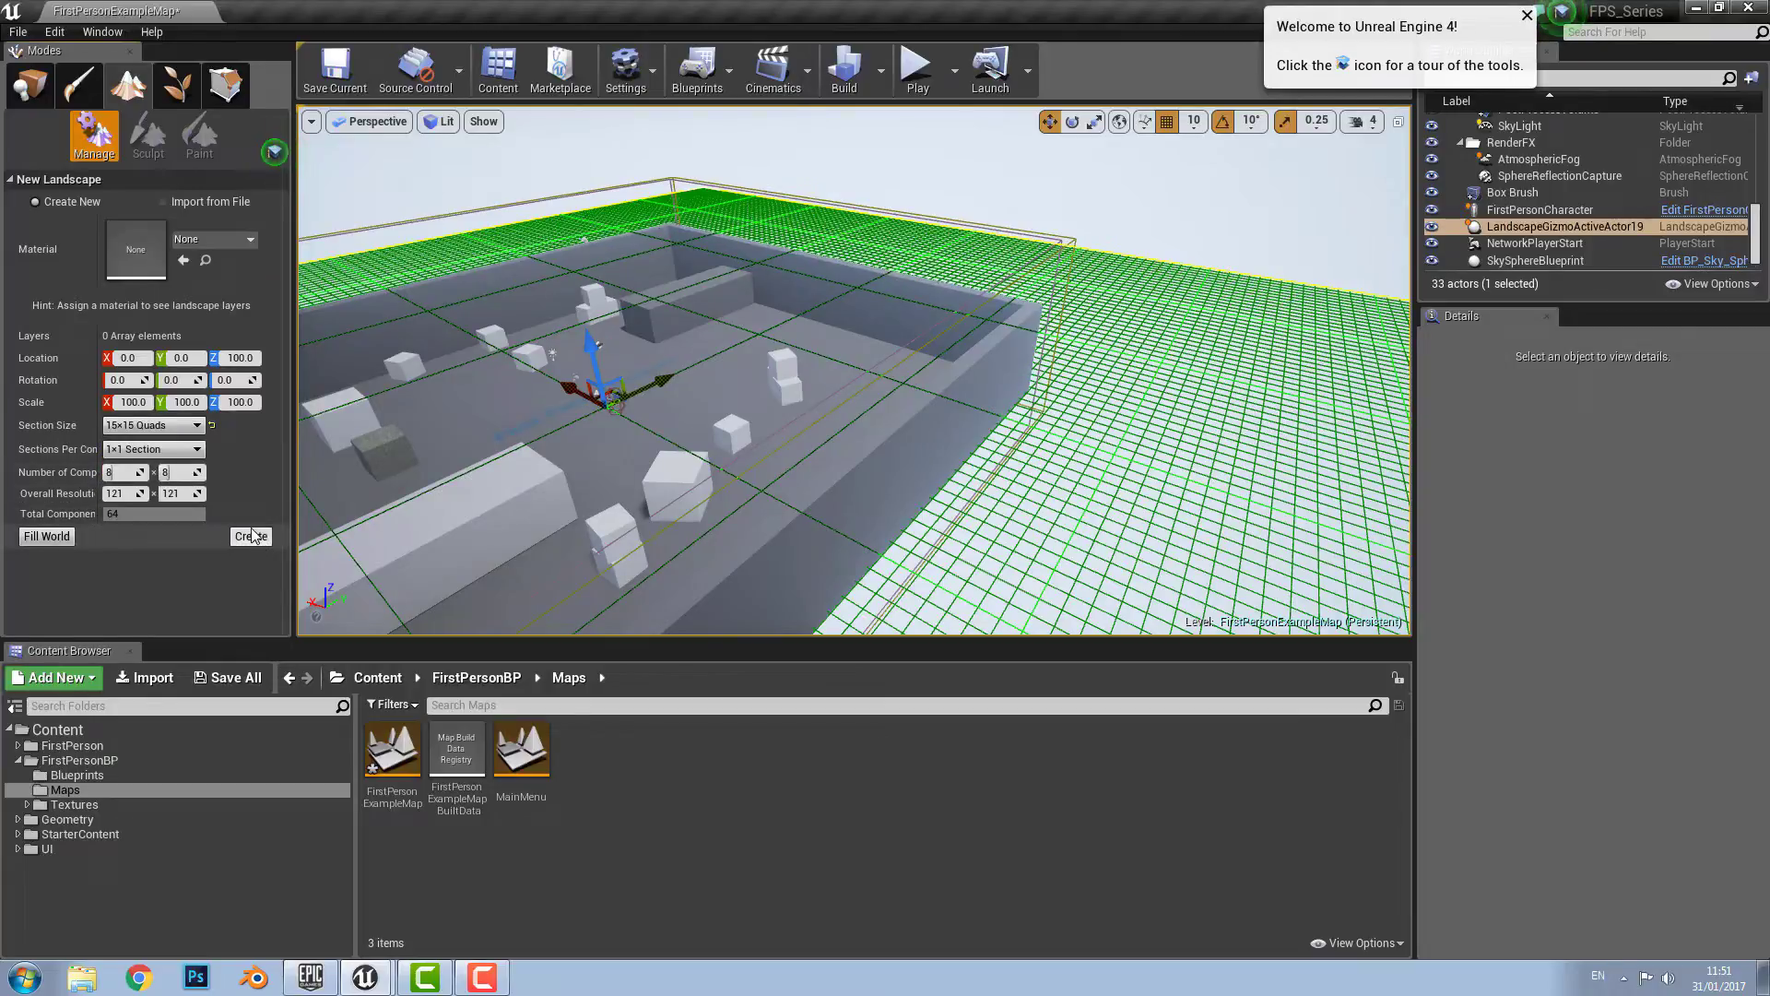
left_click(250, 536)
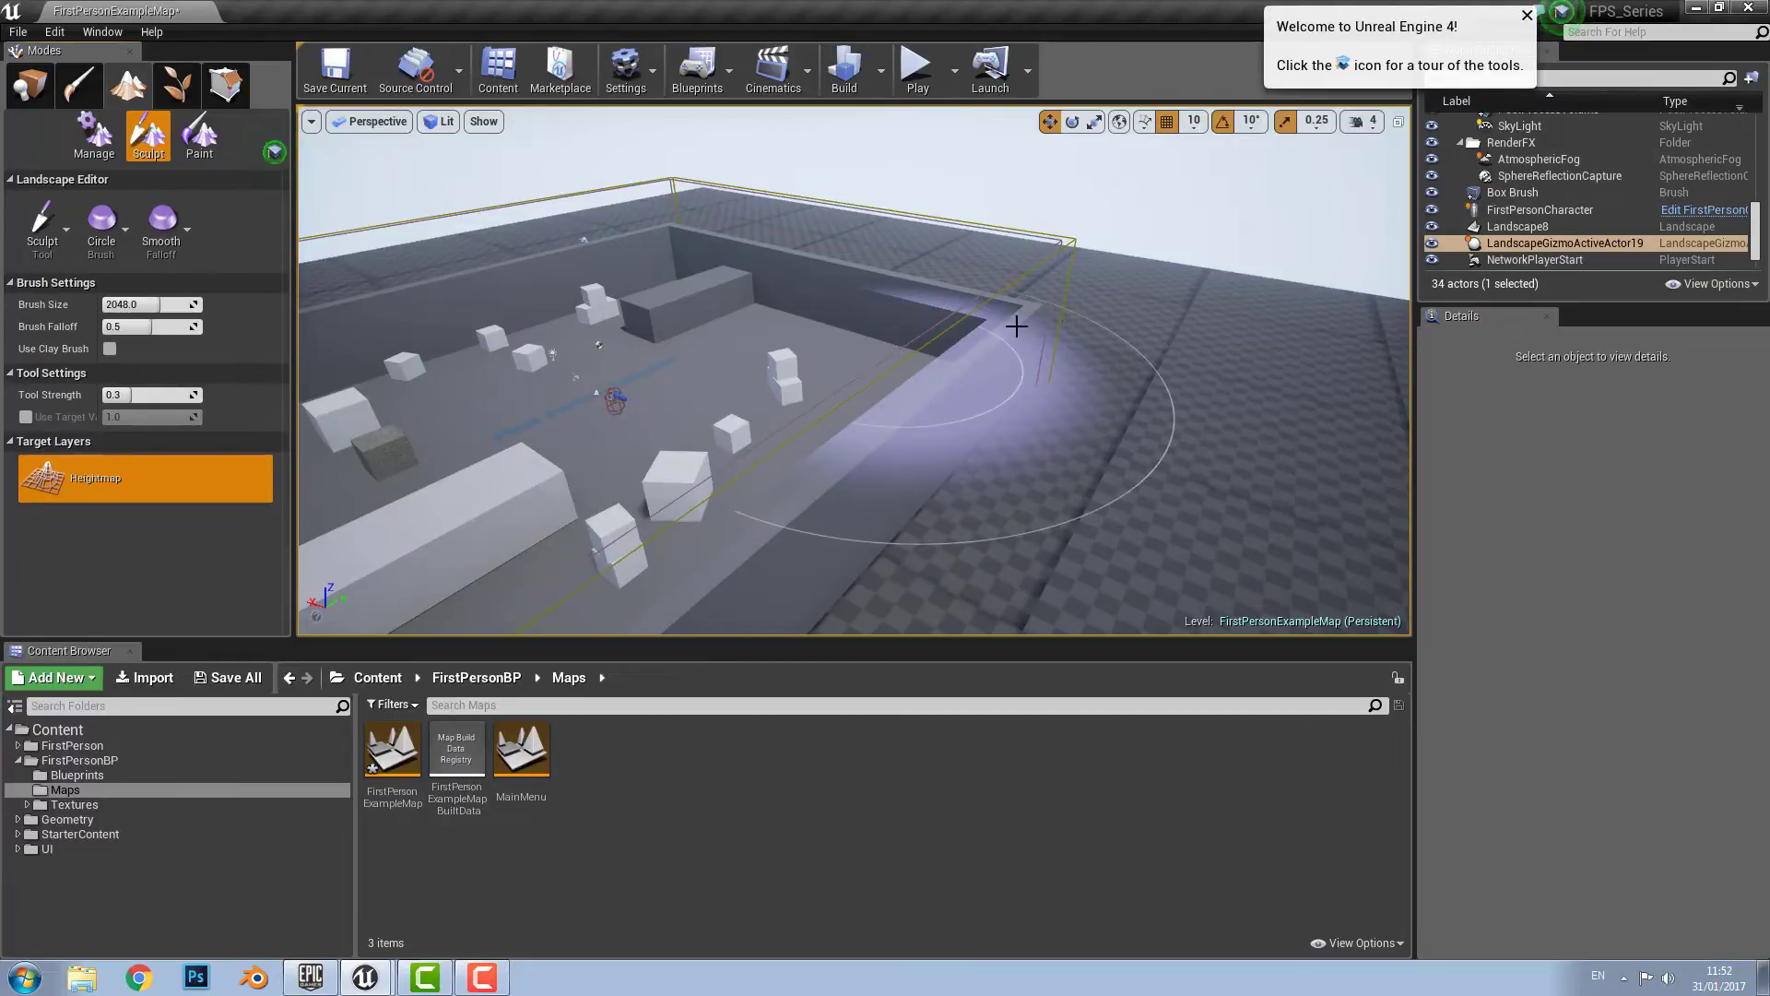
mouse_move(1016, 326)
right_mouse_down()
mouse_move(1125, 333)
mouse_move(793, 325)
mouse_move(1005, 332)
mouse_move(1094, 281)
right_mouse_up()
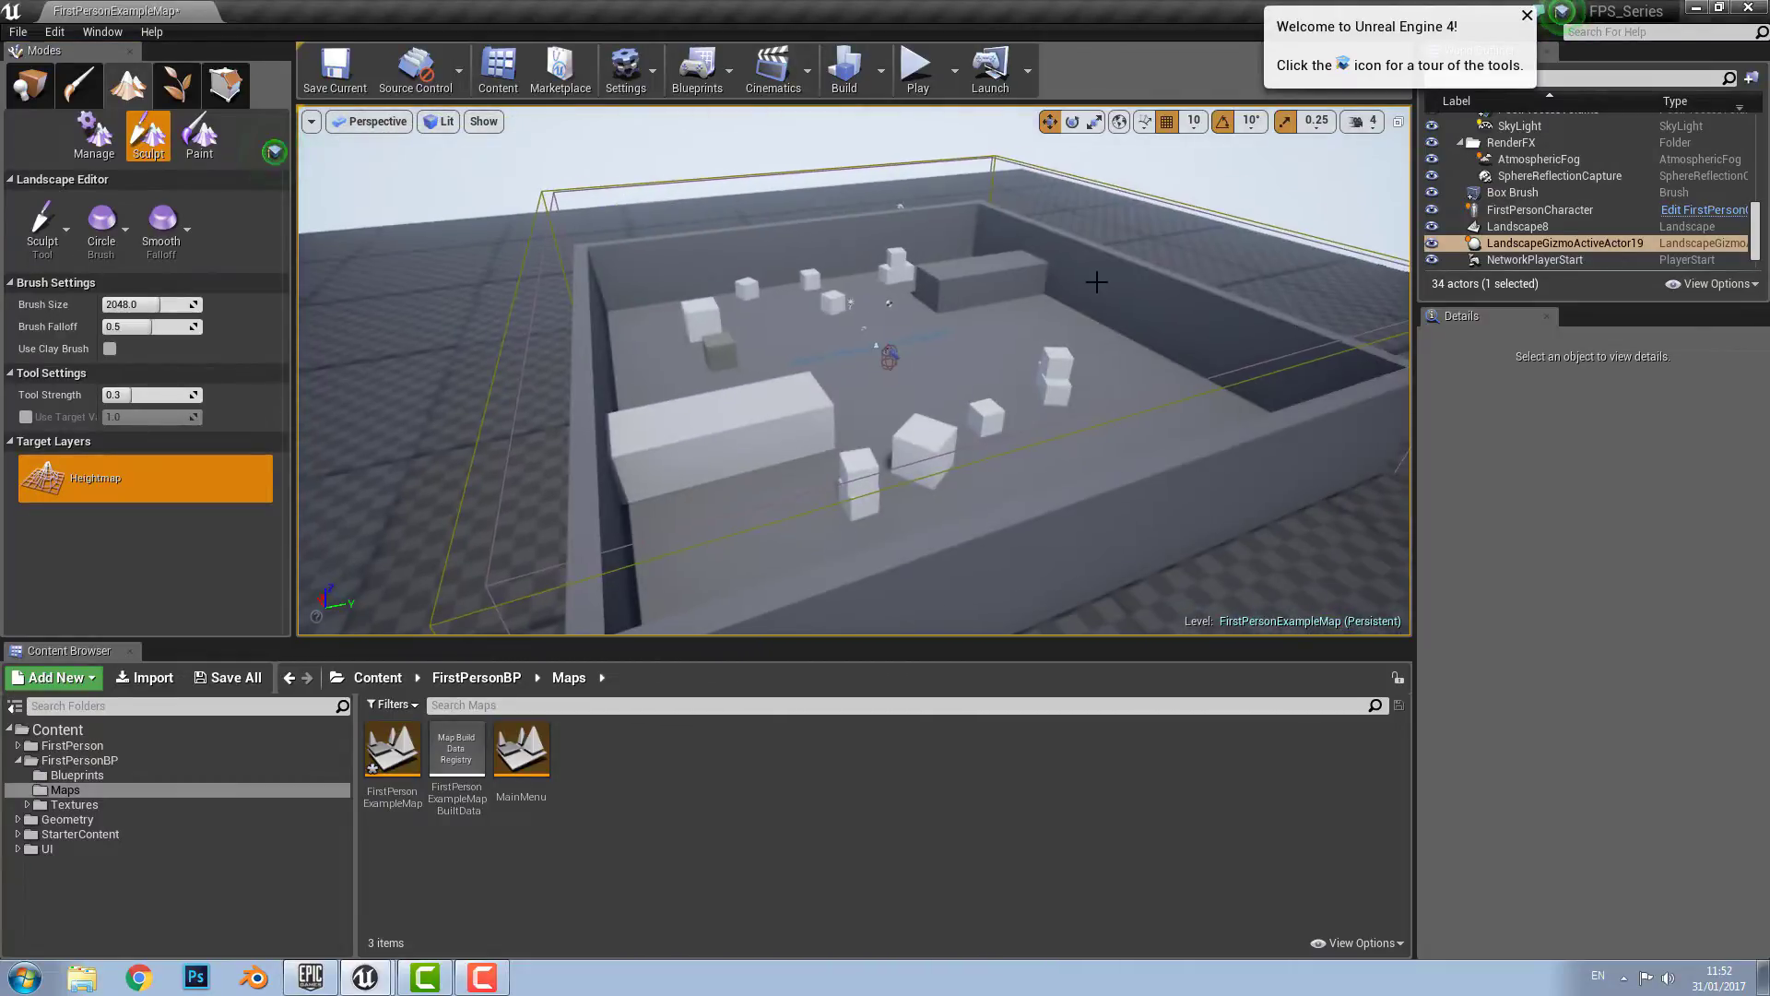
left_click(109, 144)
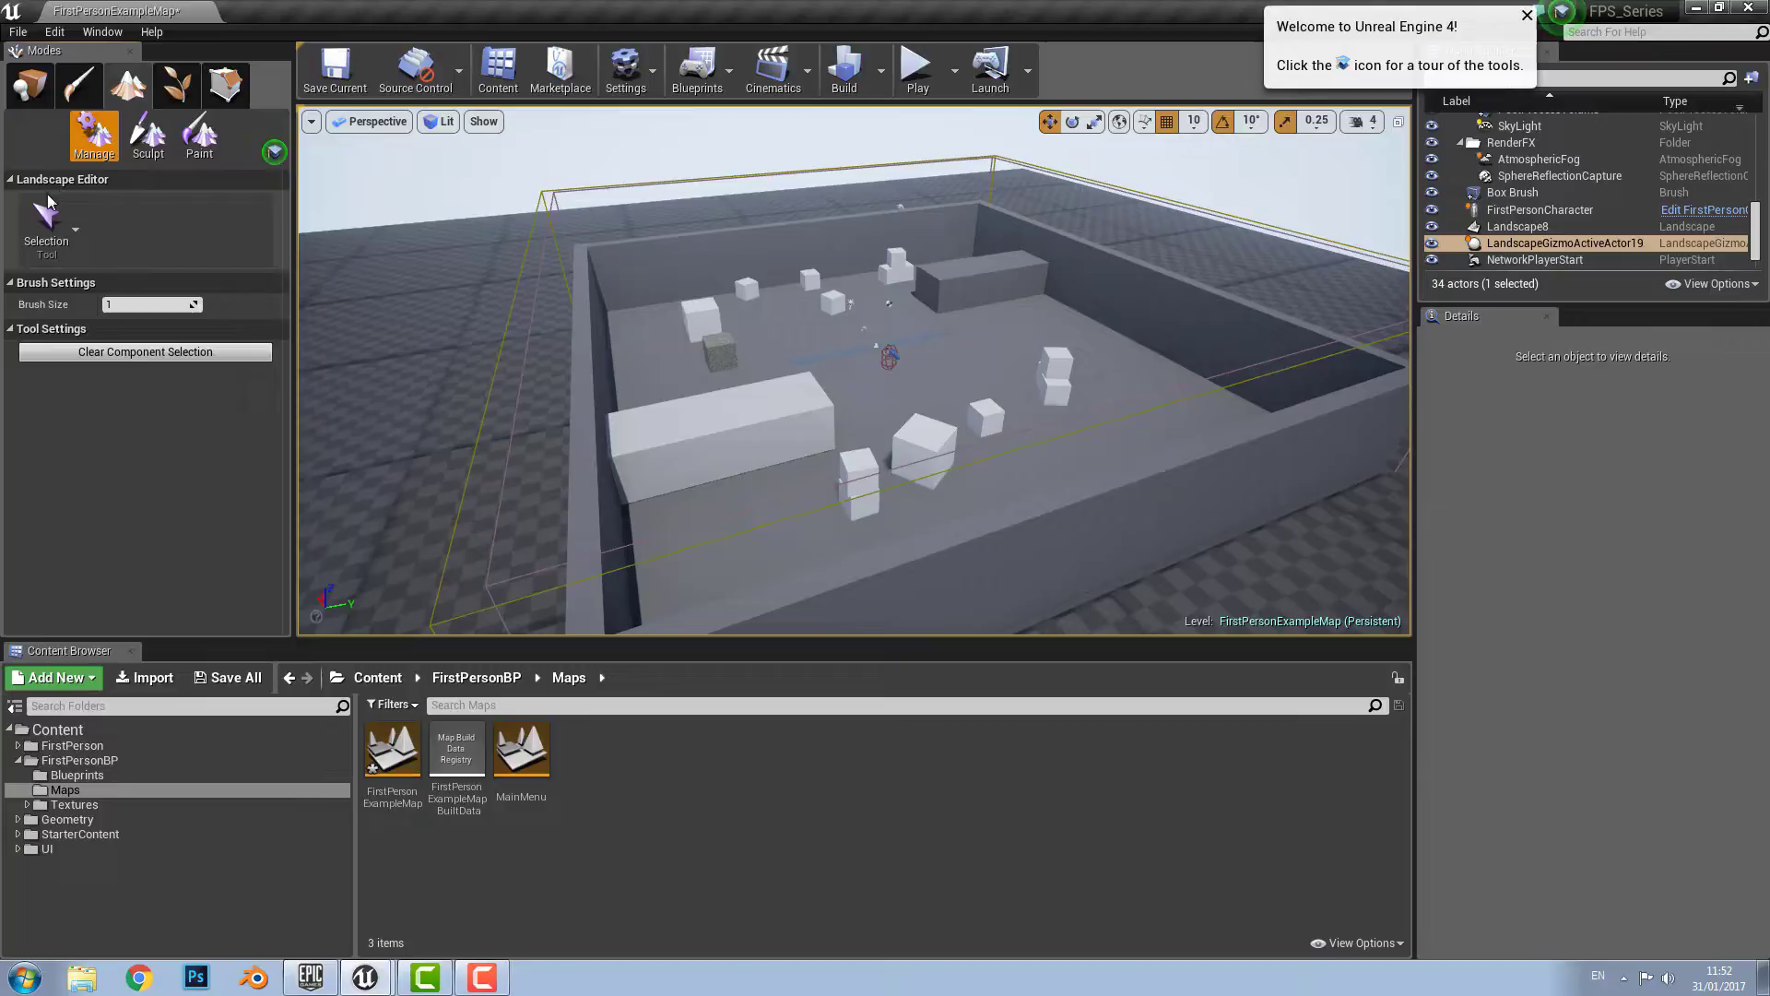
left_click(147, 135)
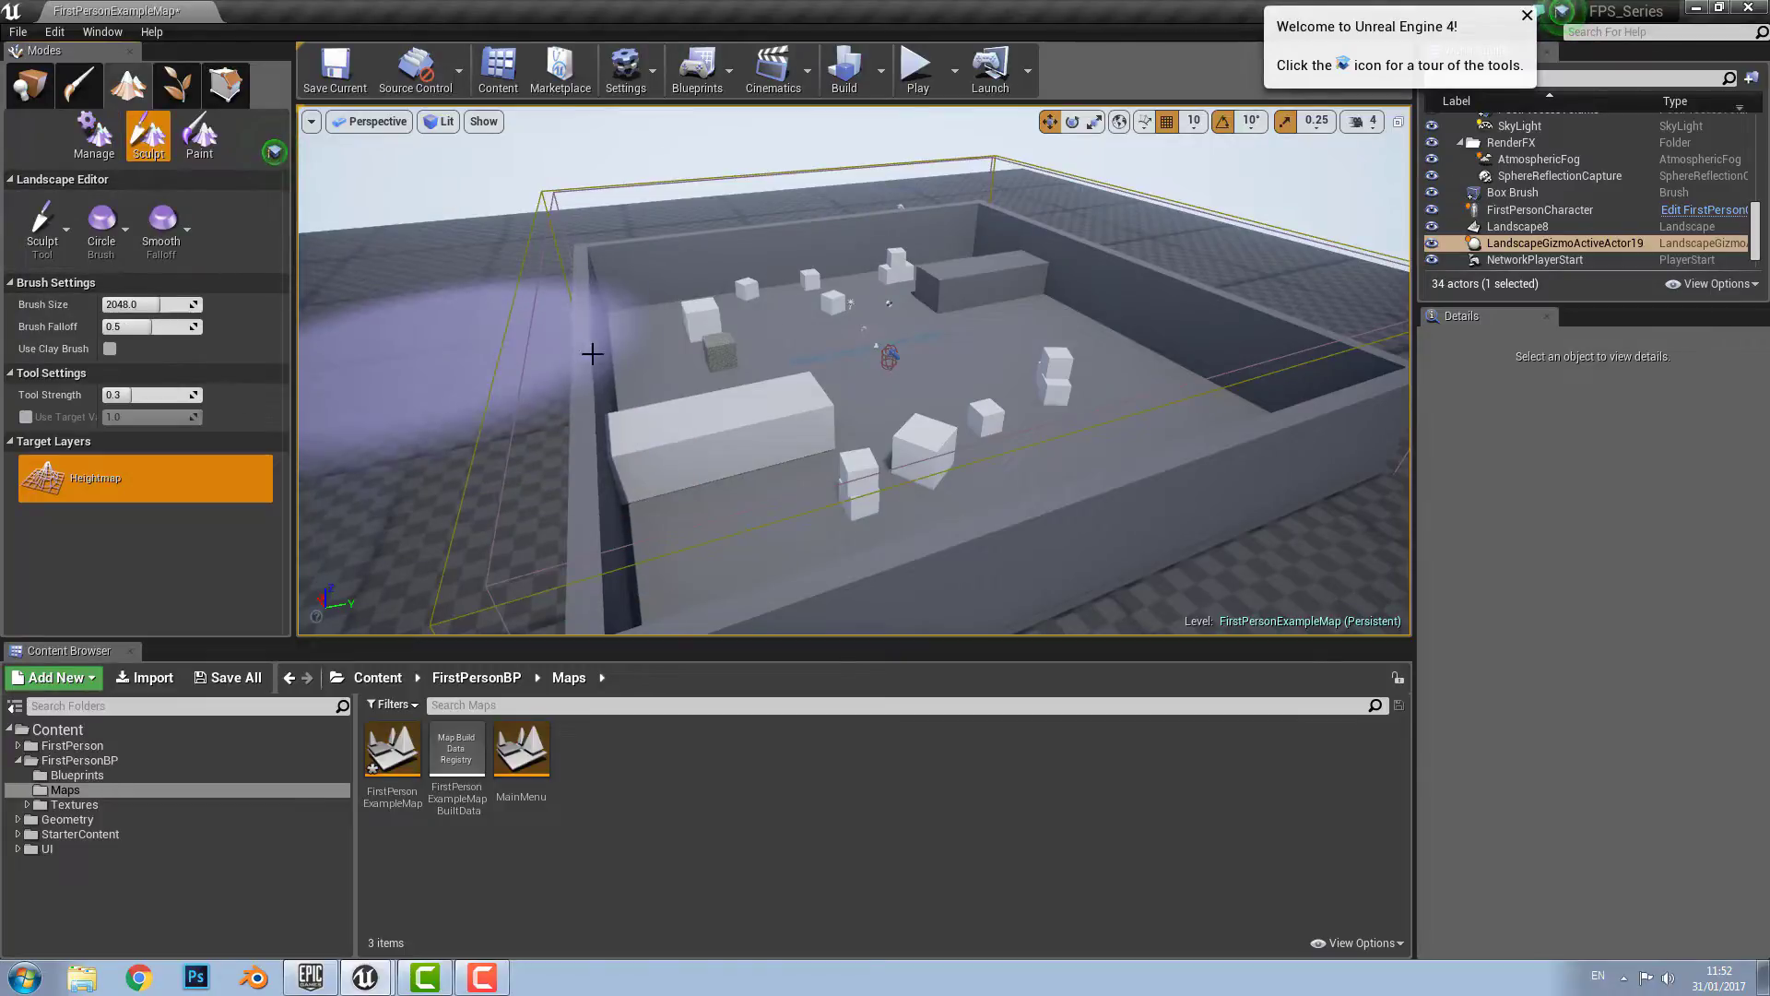
left_click(199, 135)
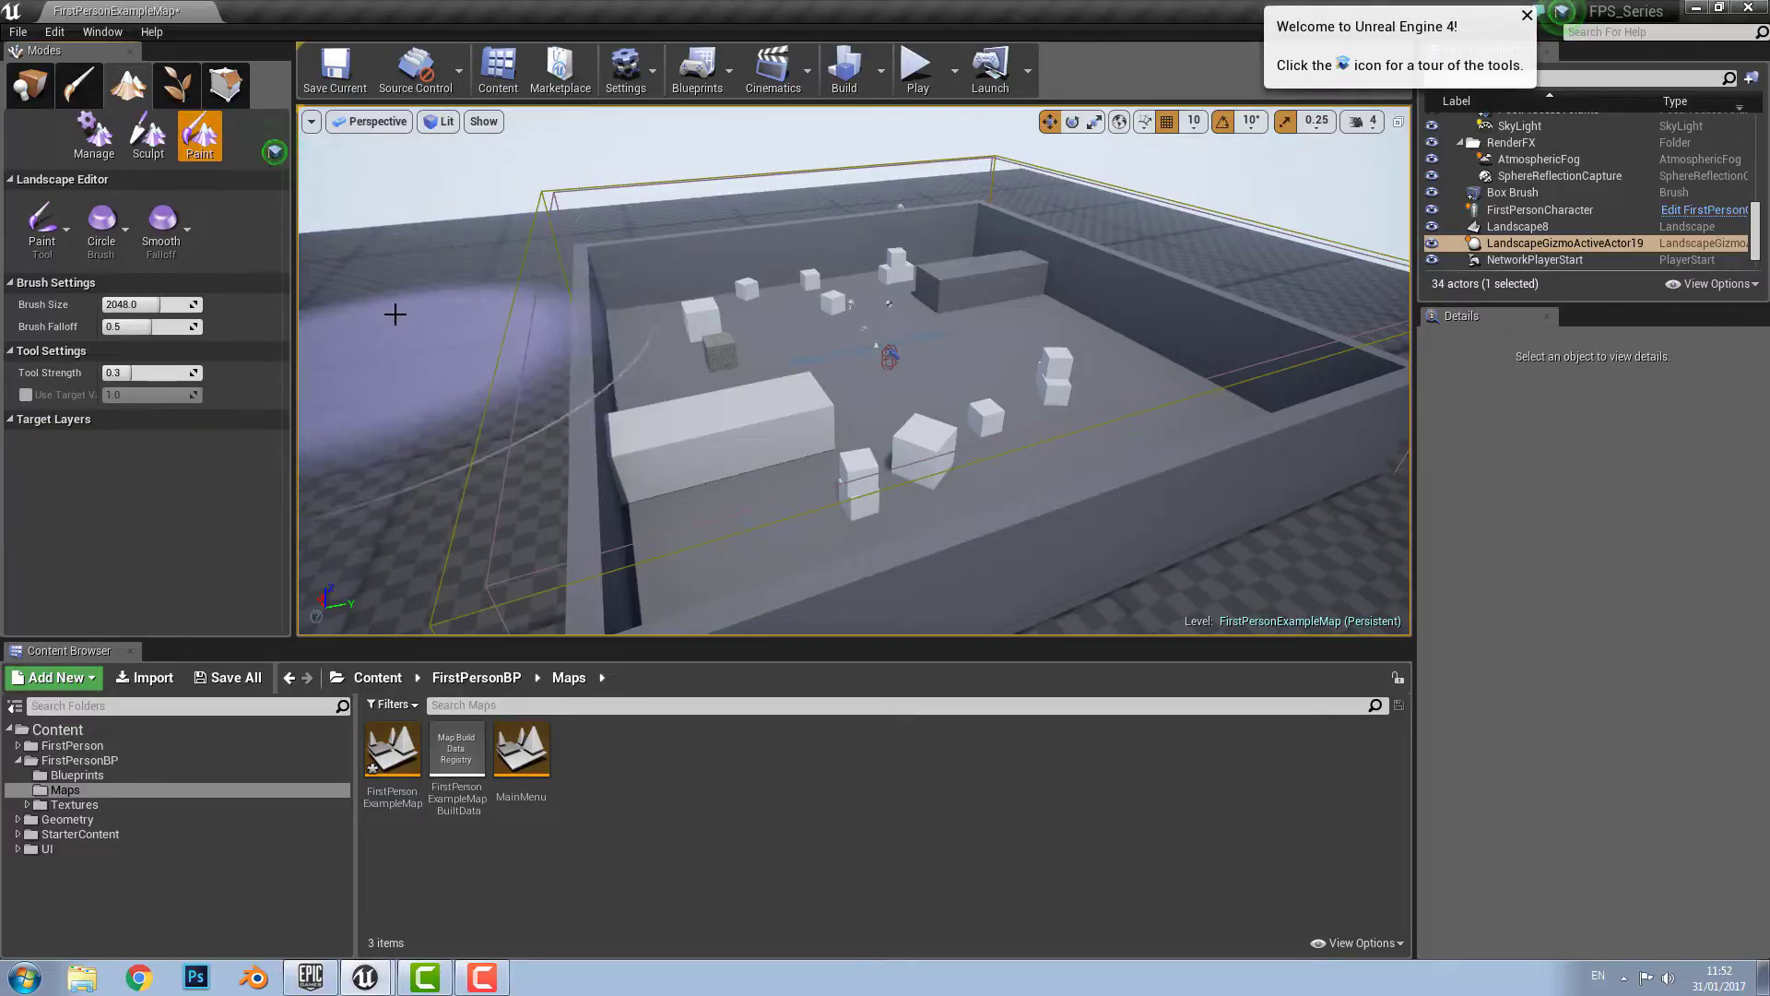
Step: Use the landscape Add tool with a brush size of 1 to add components along the landscape's far edge
left_click(106, 150)
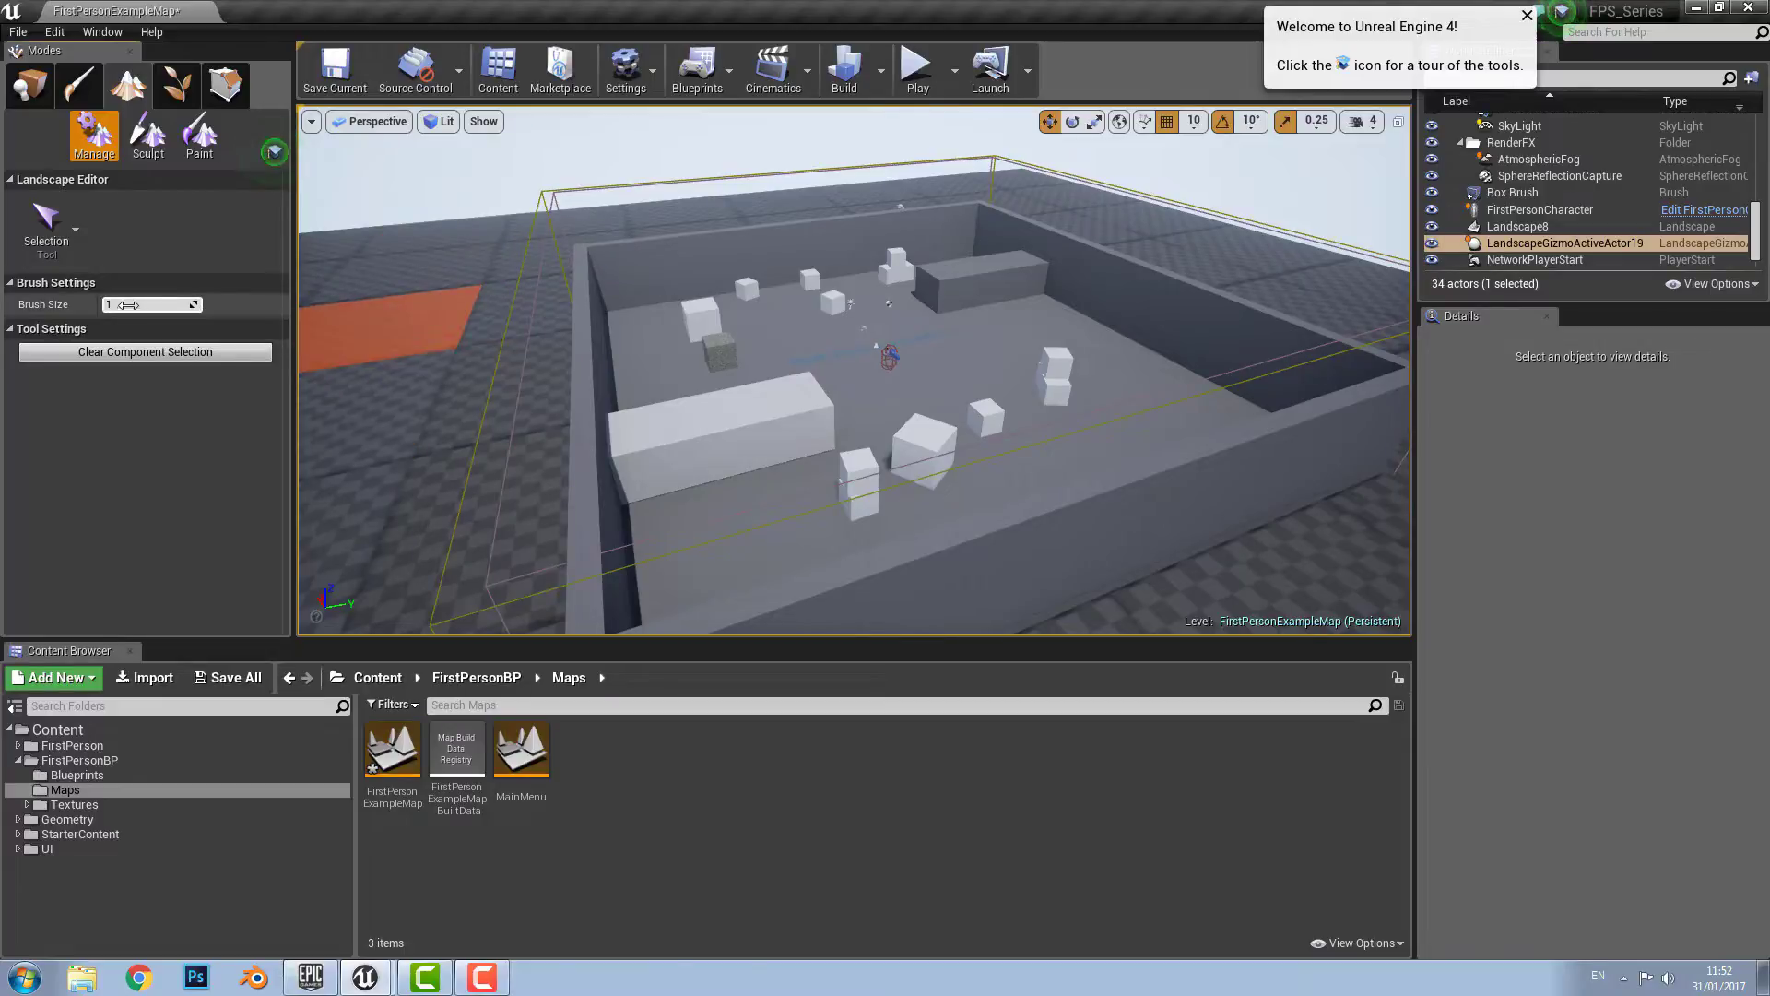
mouse_move(128, 304)
left_mouse_down()
mouse_move(148, 304)
mouse_move(105, 304)
left_mouse_up()
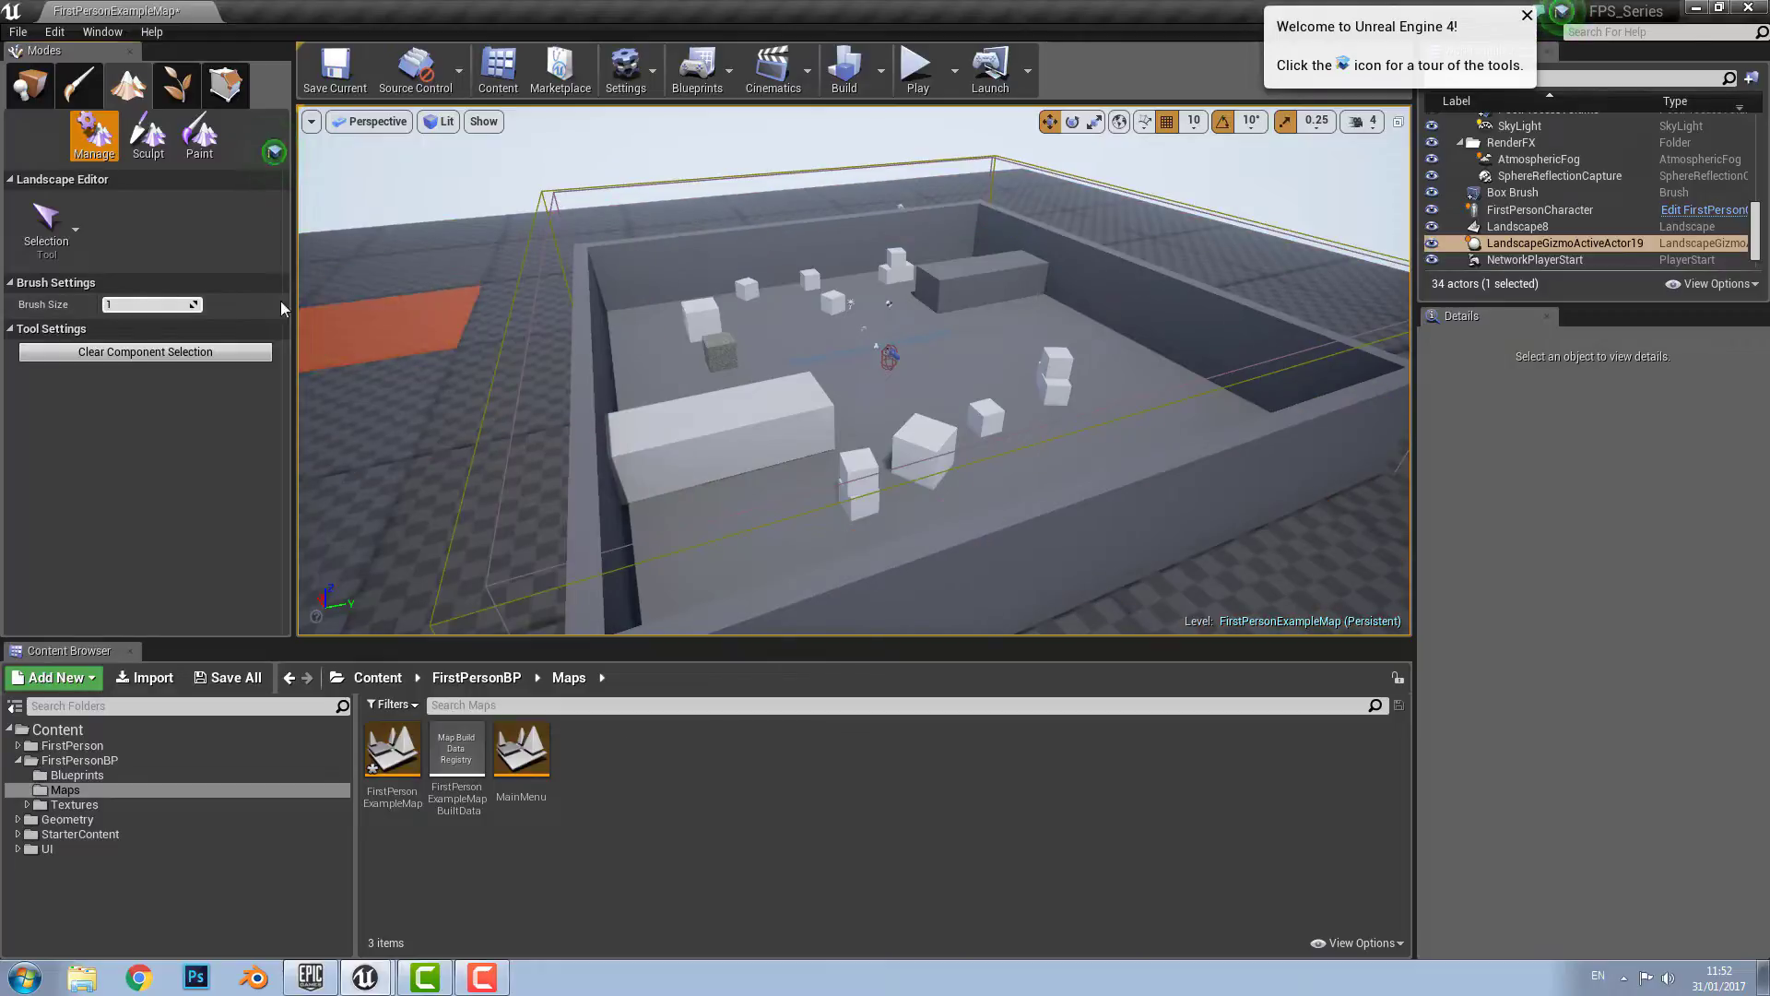
left_click(46, 226)
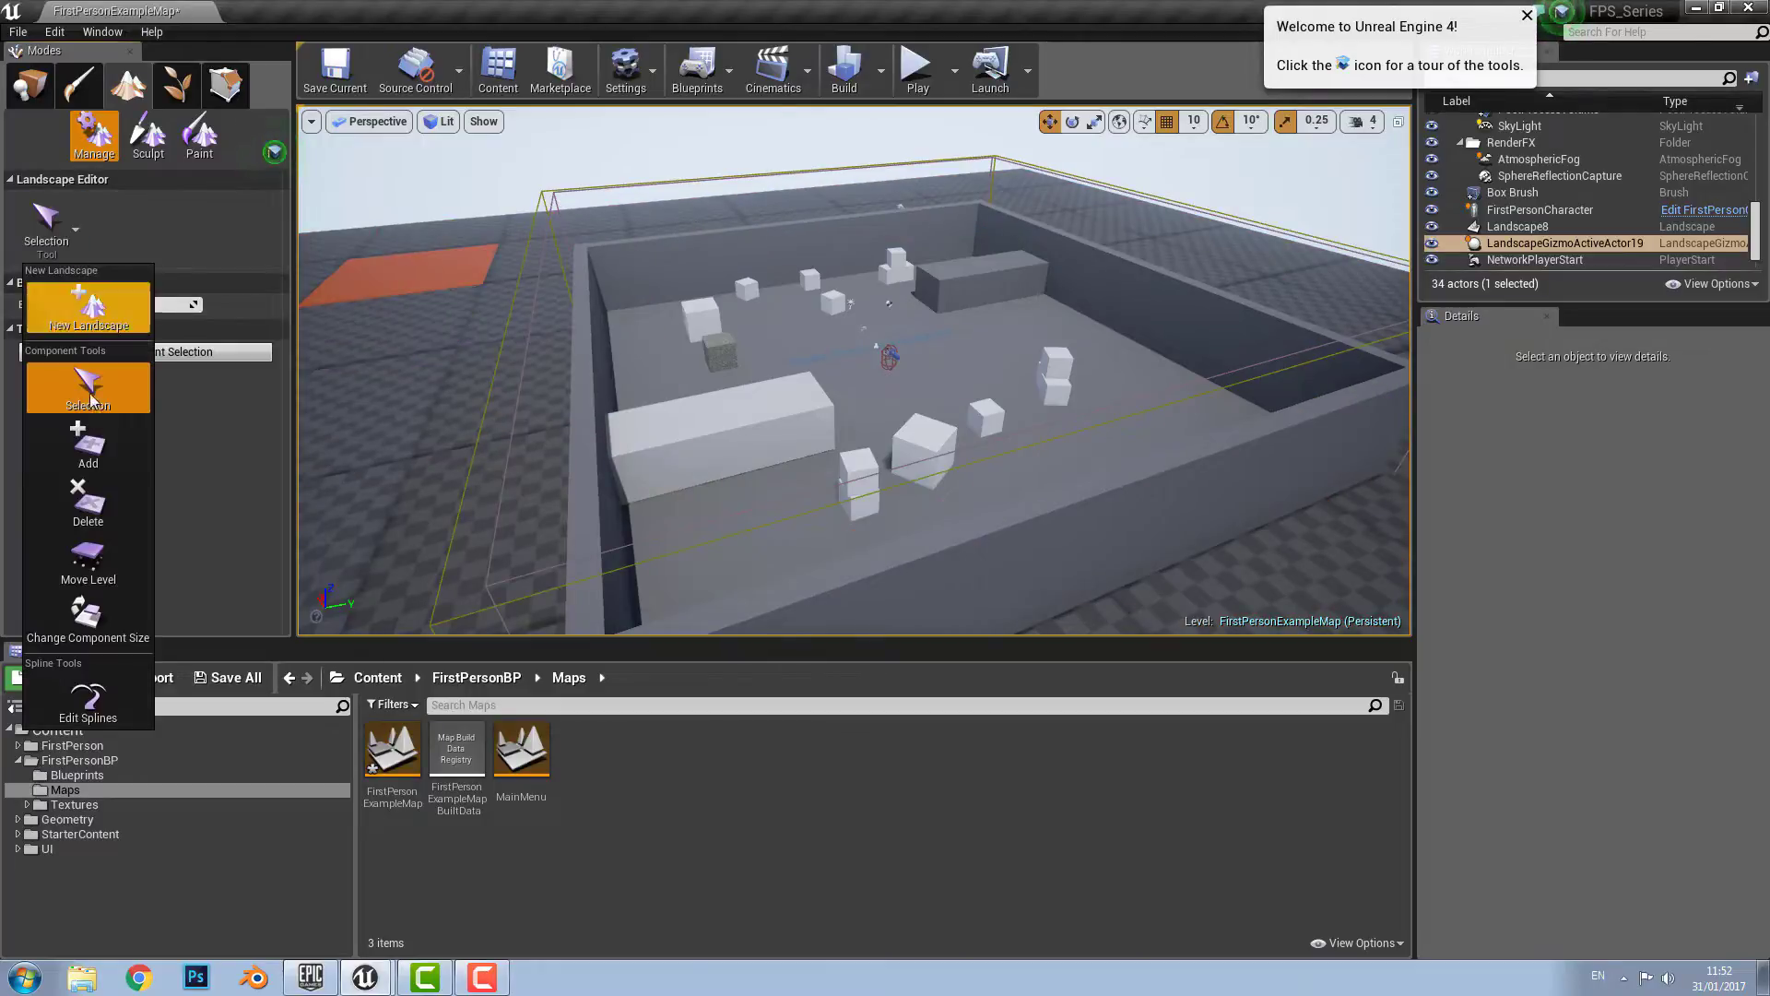
left_click(89, 449)
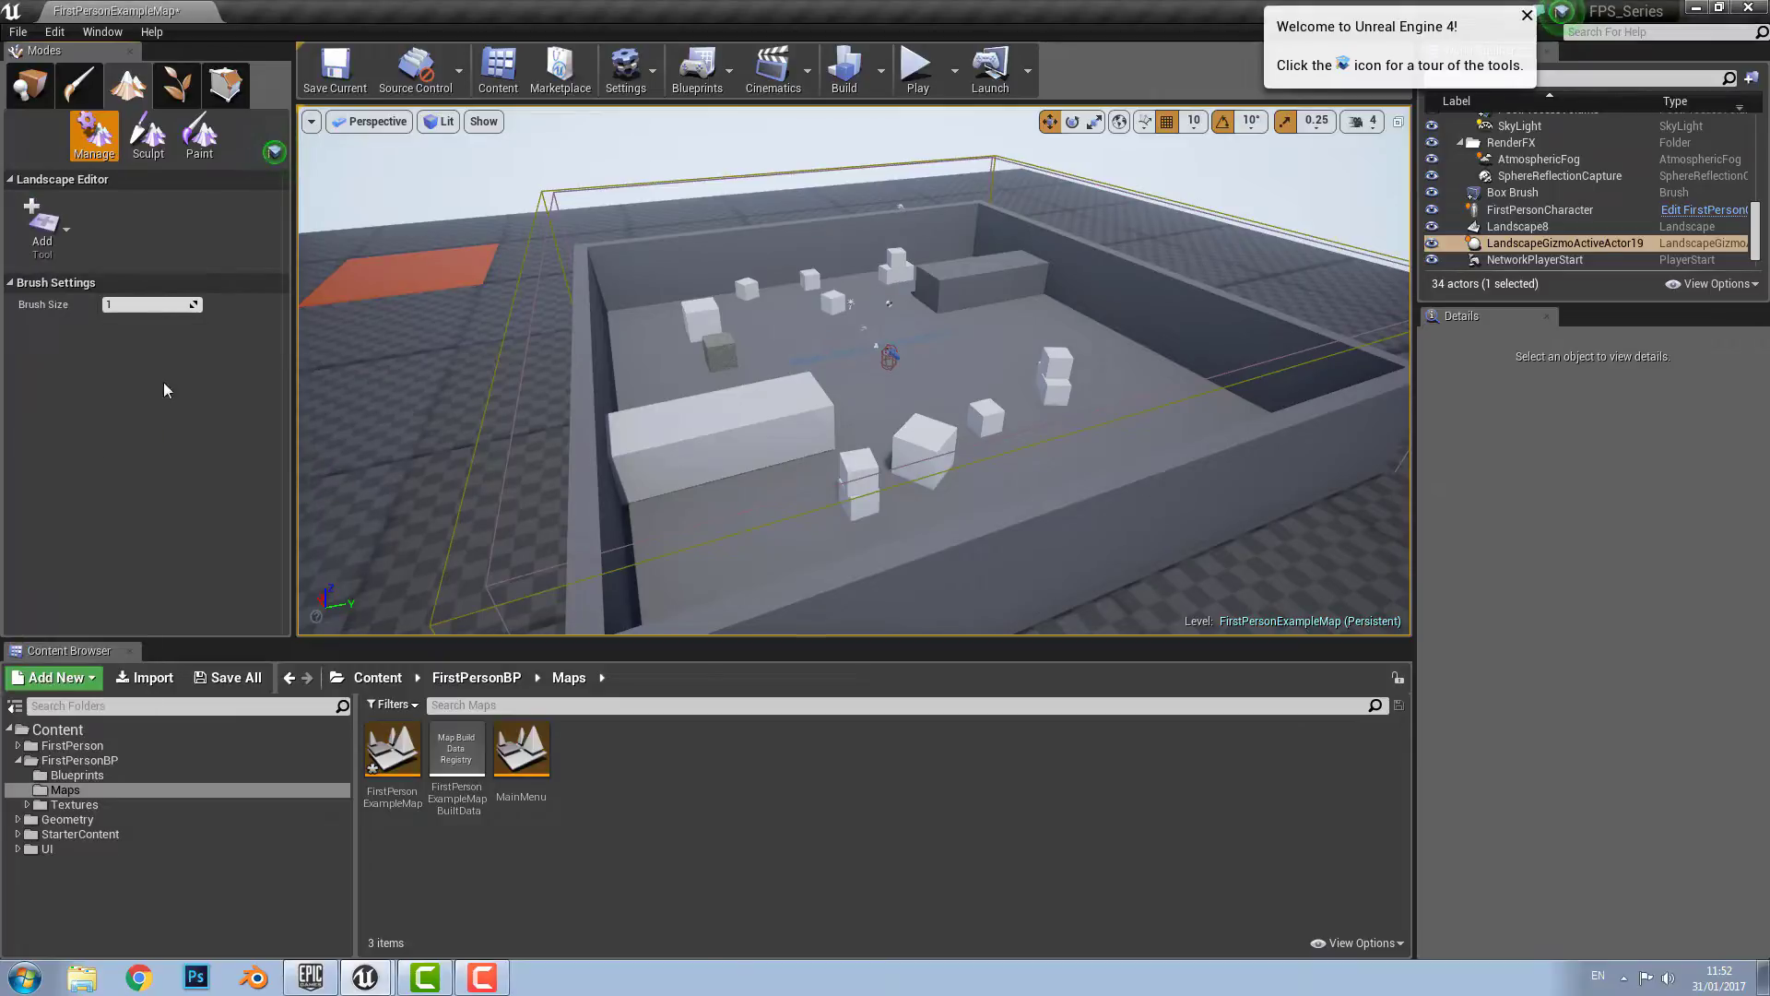
left_click(443, 209)
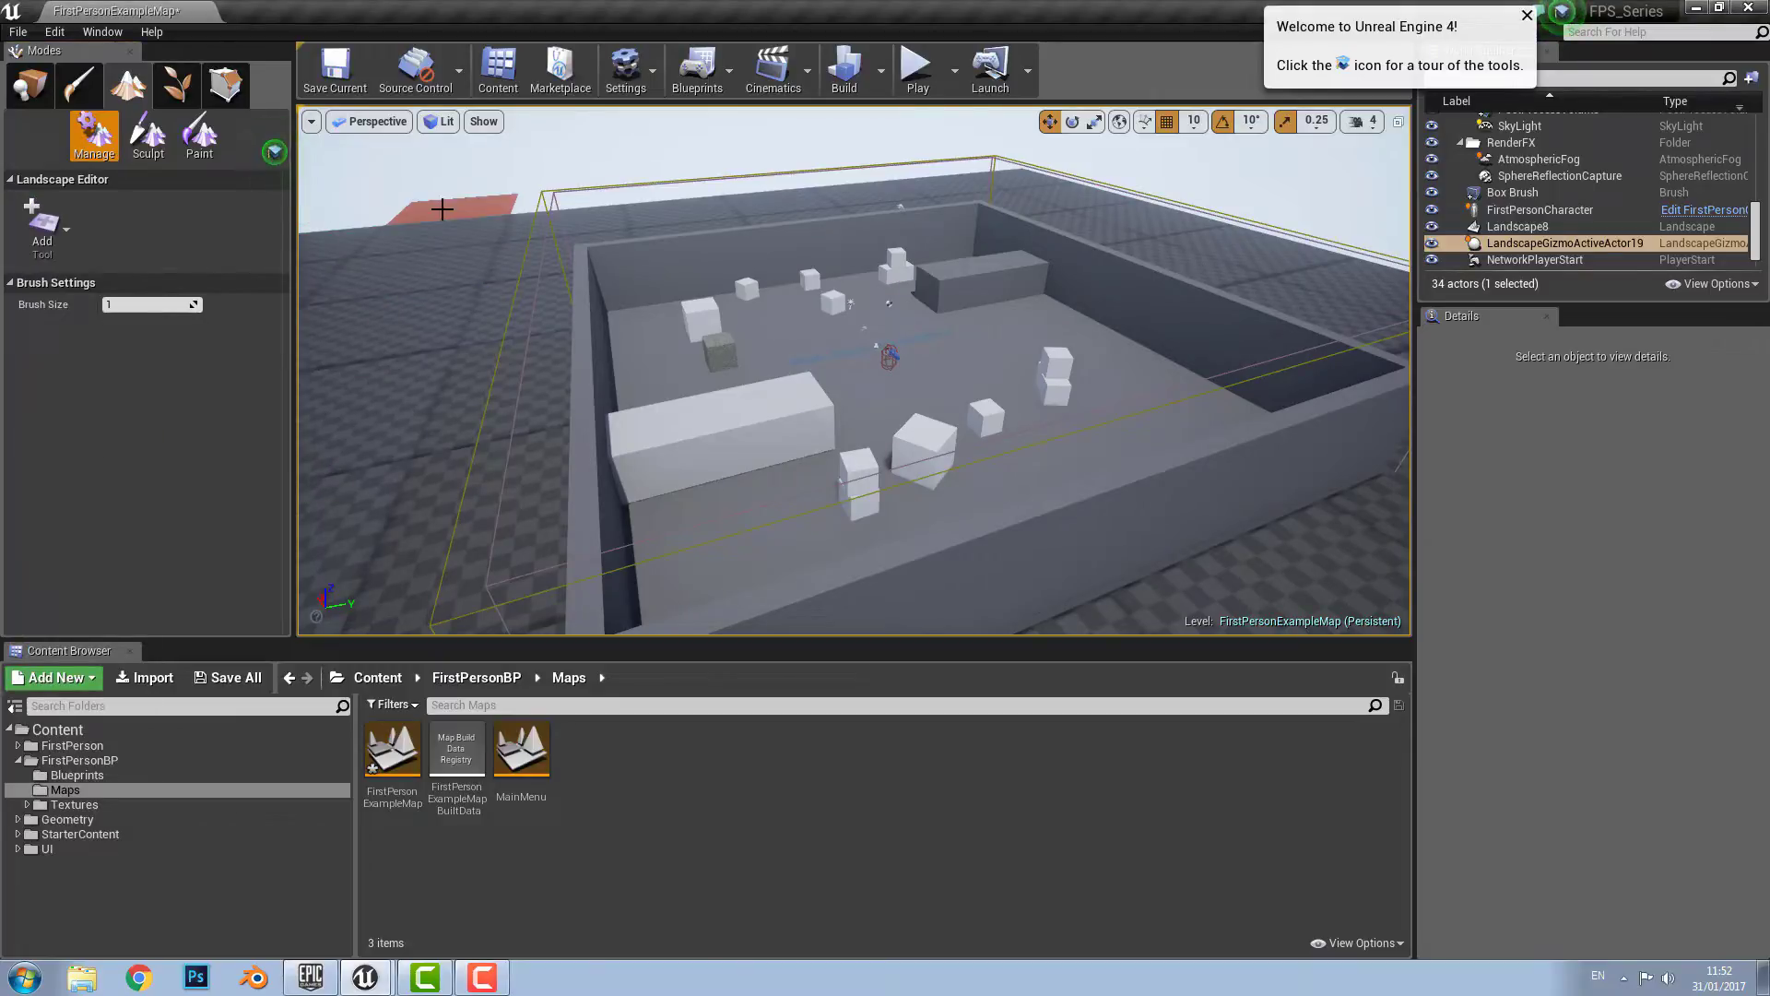
left_click(539, 202)
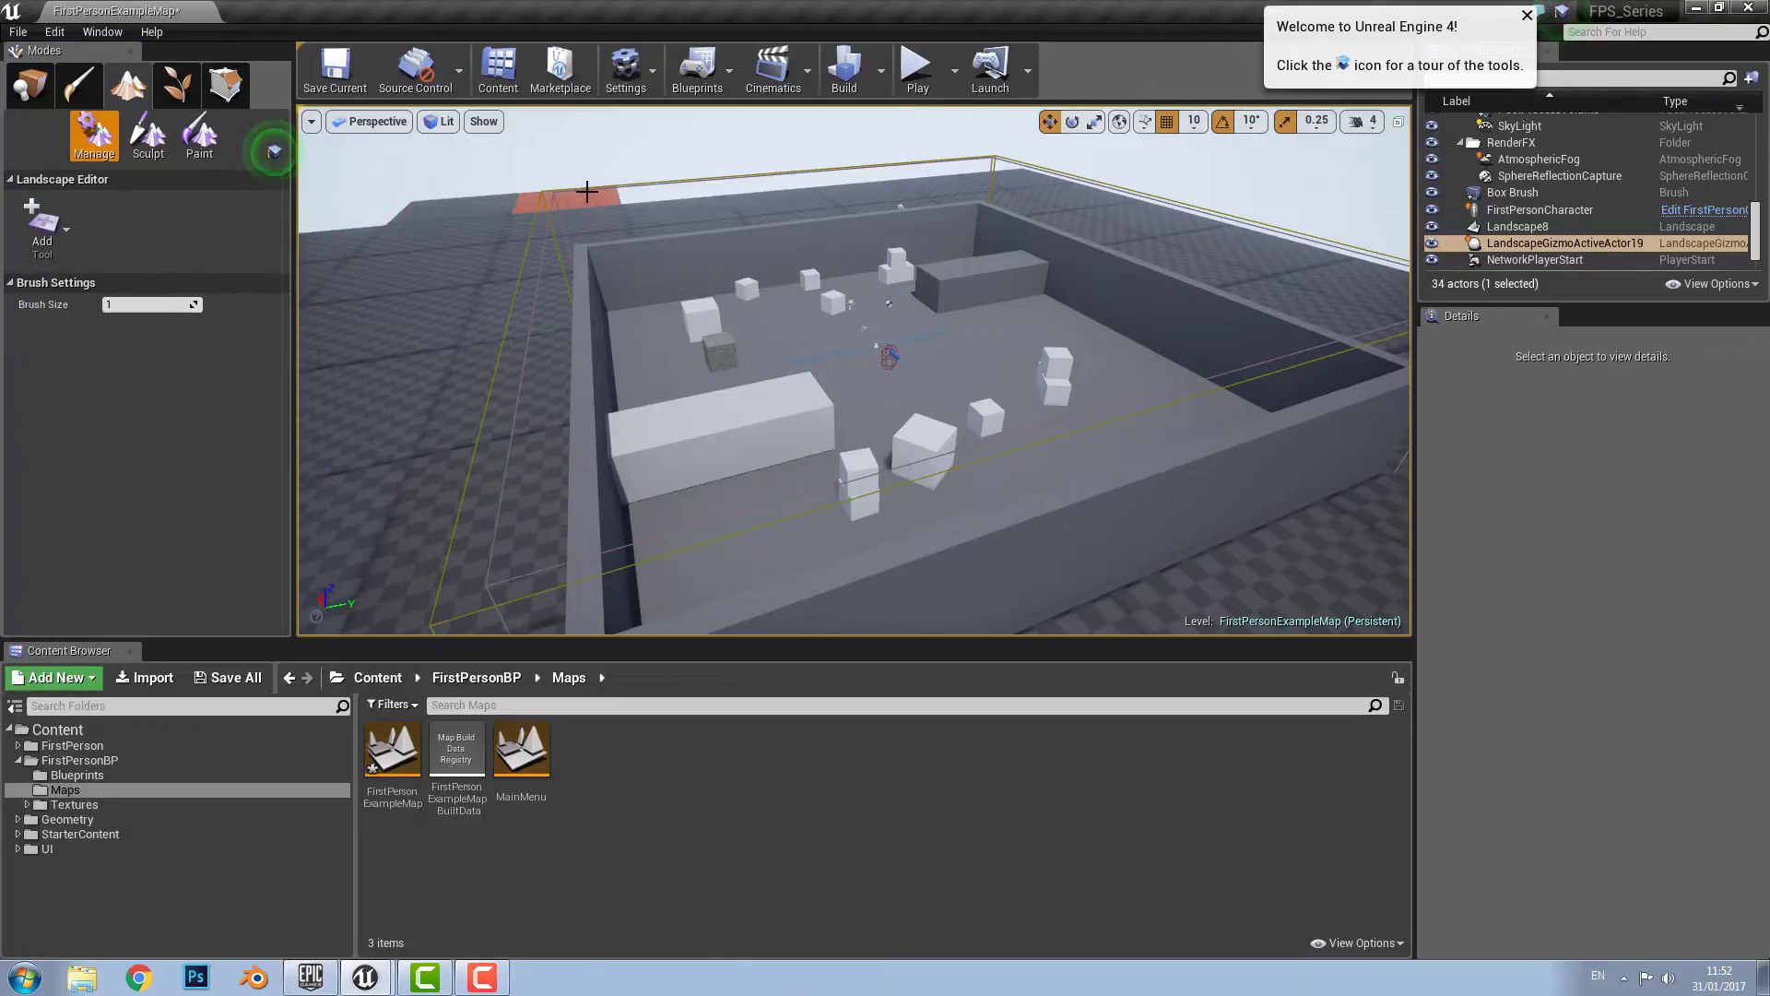
left_click(649, 193)
left_click(776, 180)
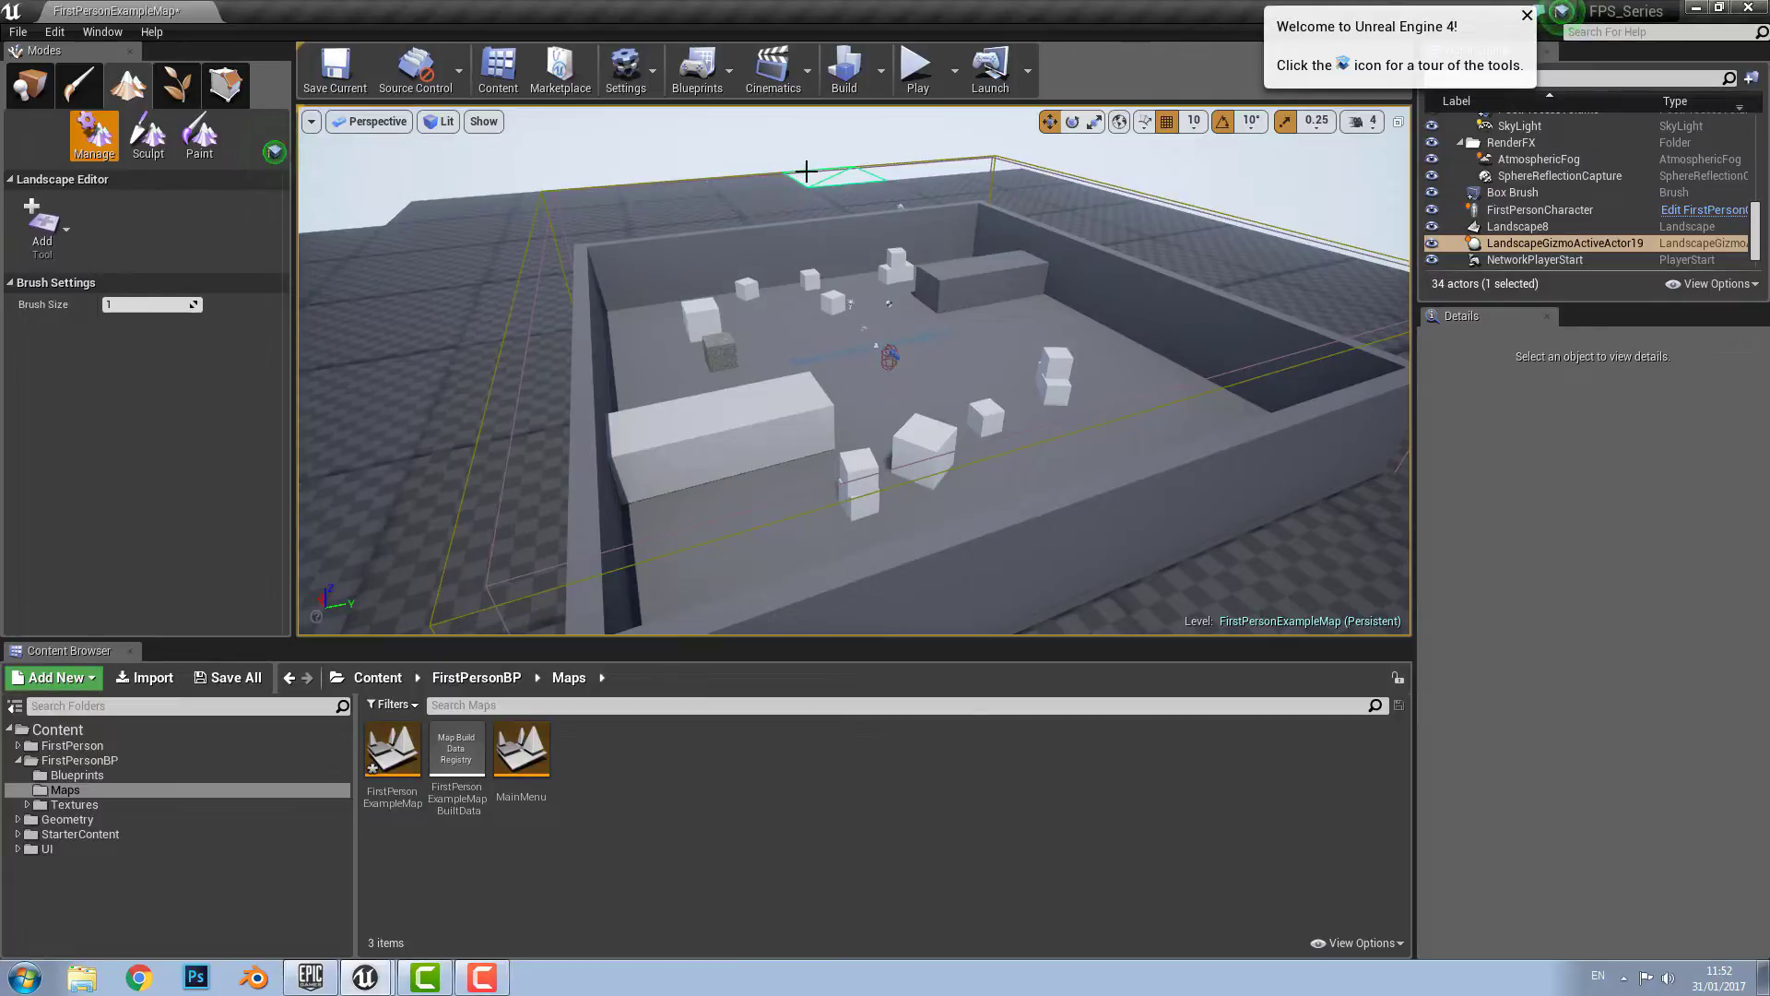
Step: Remove the extra components from the landscape's far edge with the Delete tool, keeping the brush size at 1
left_click(42, 224)
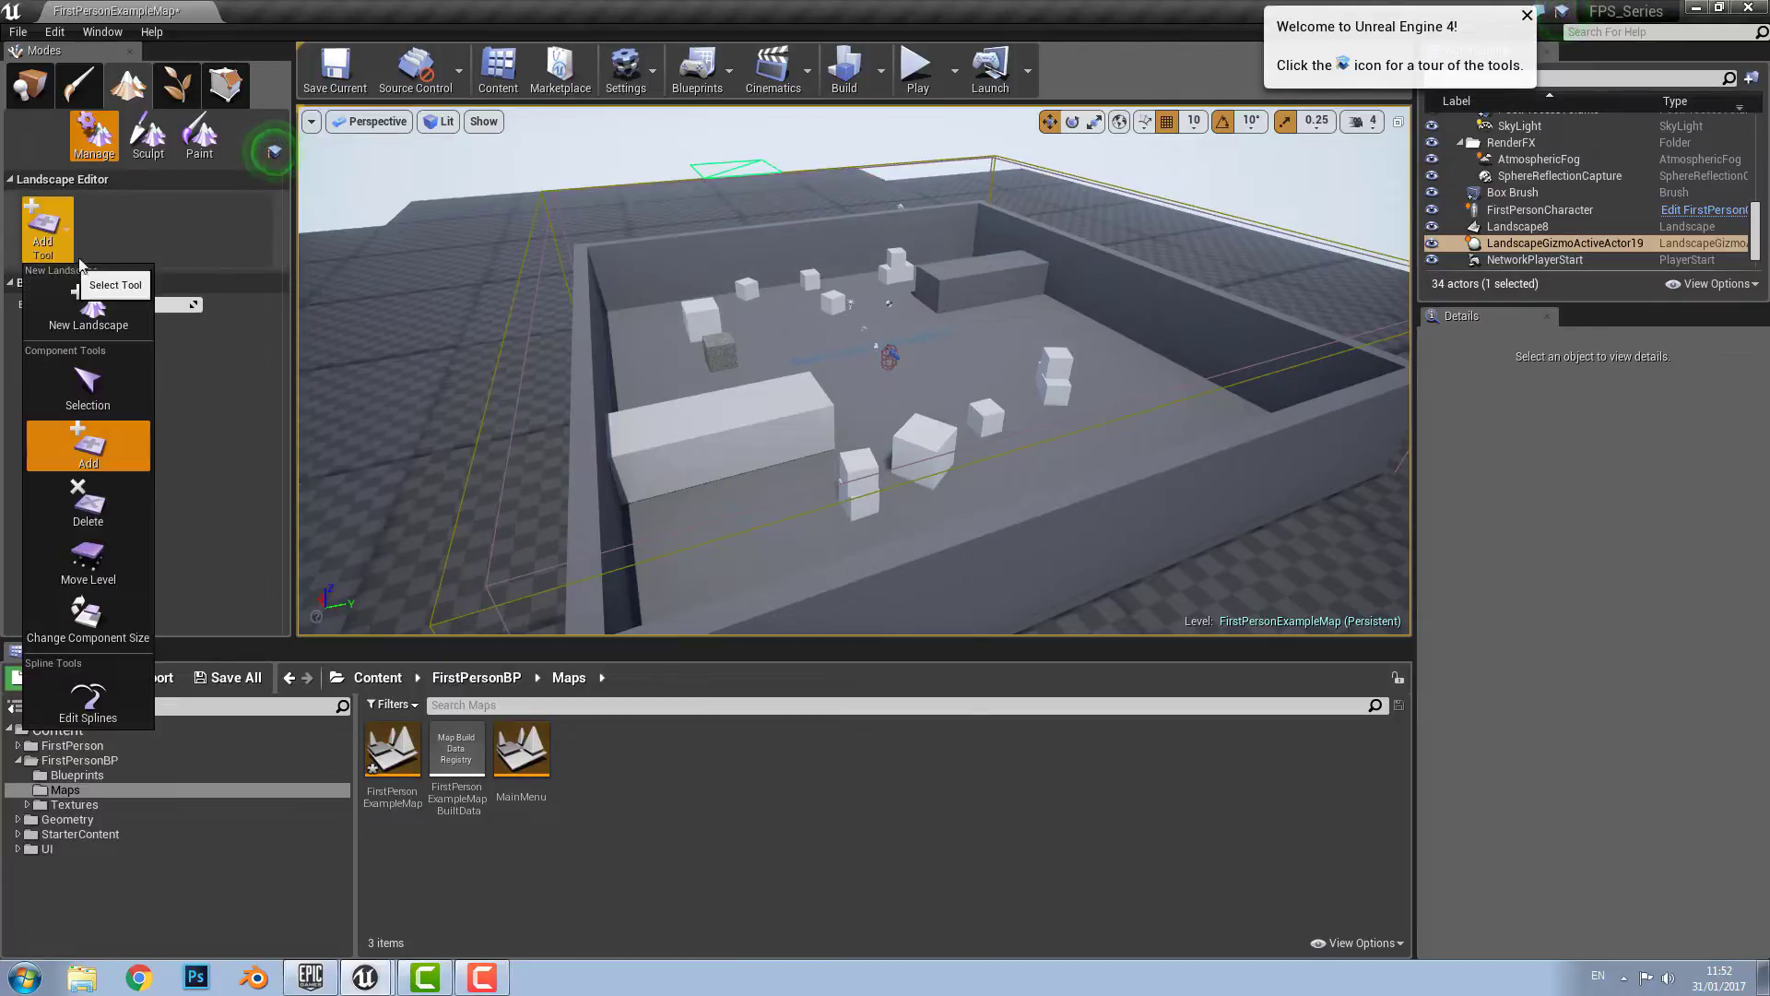
left_click(136, 506)
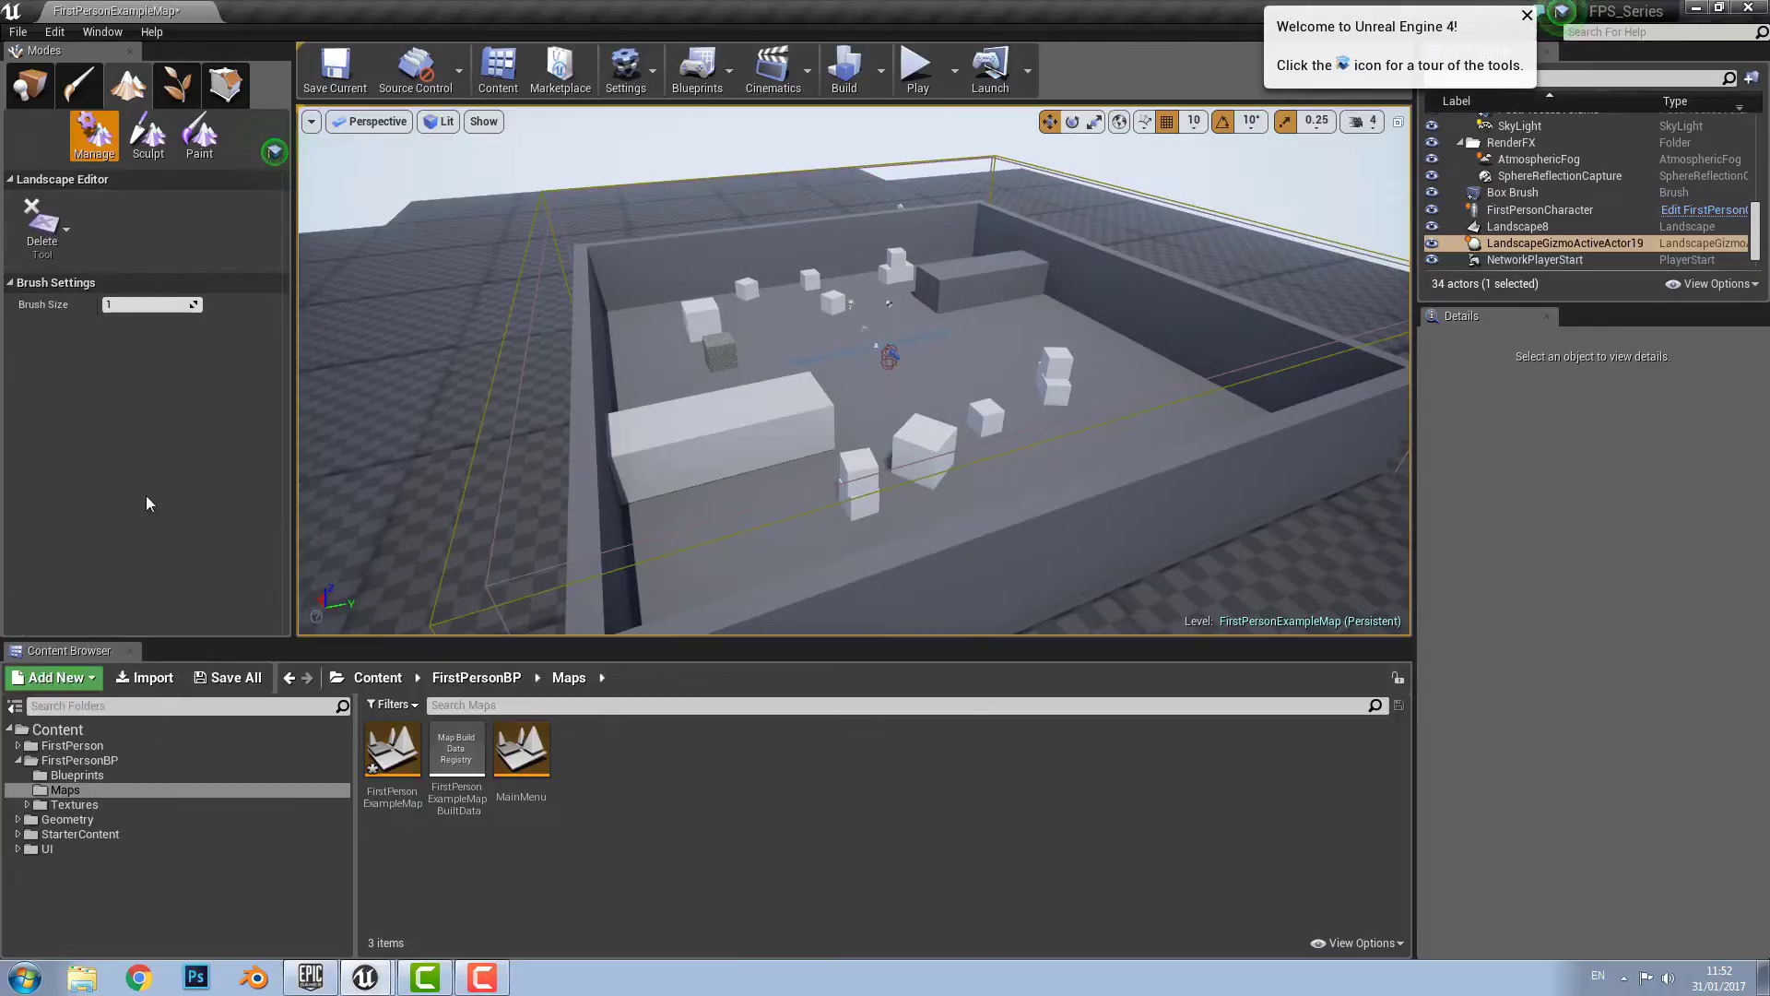
left_click(452, 196)
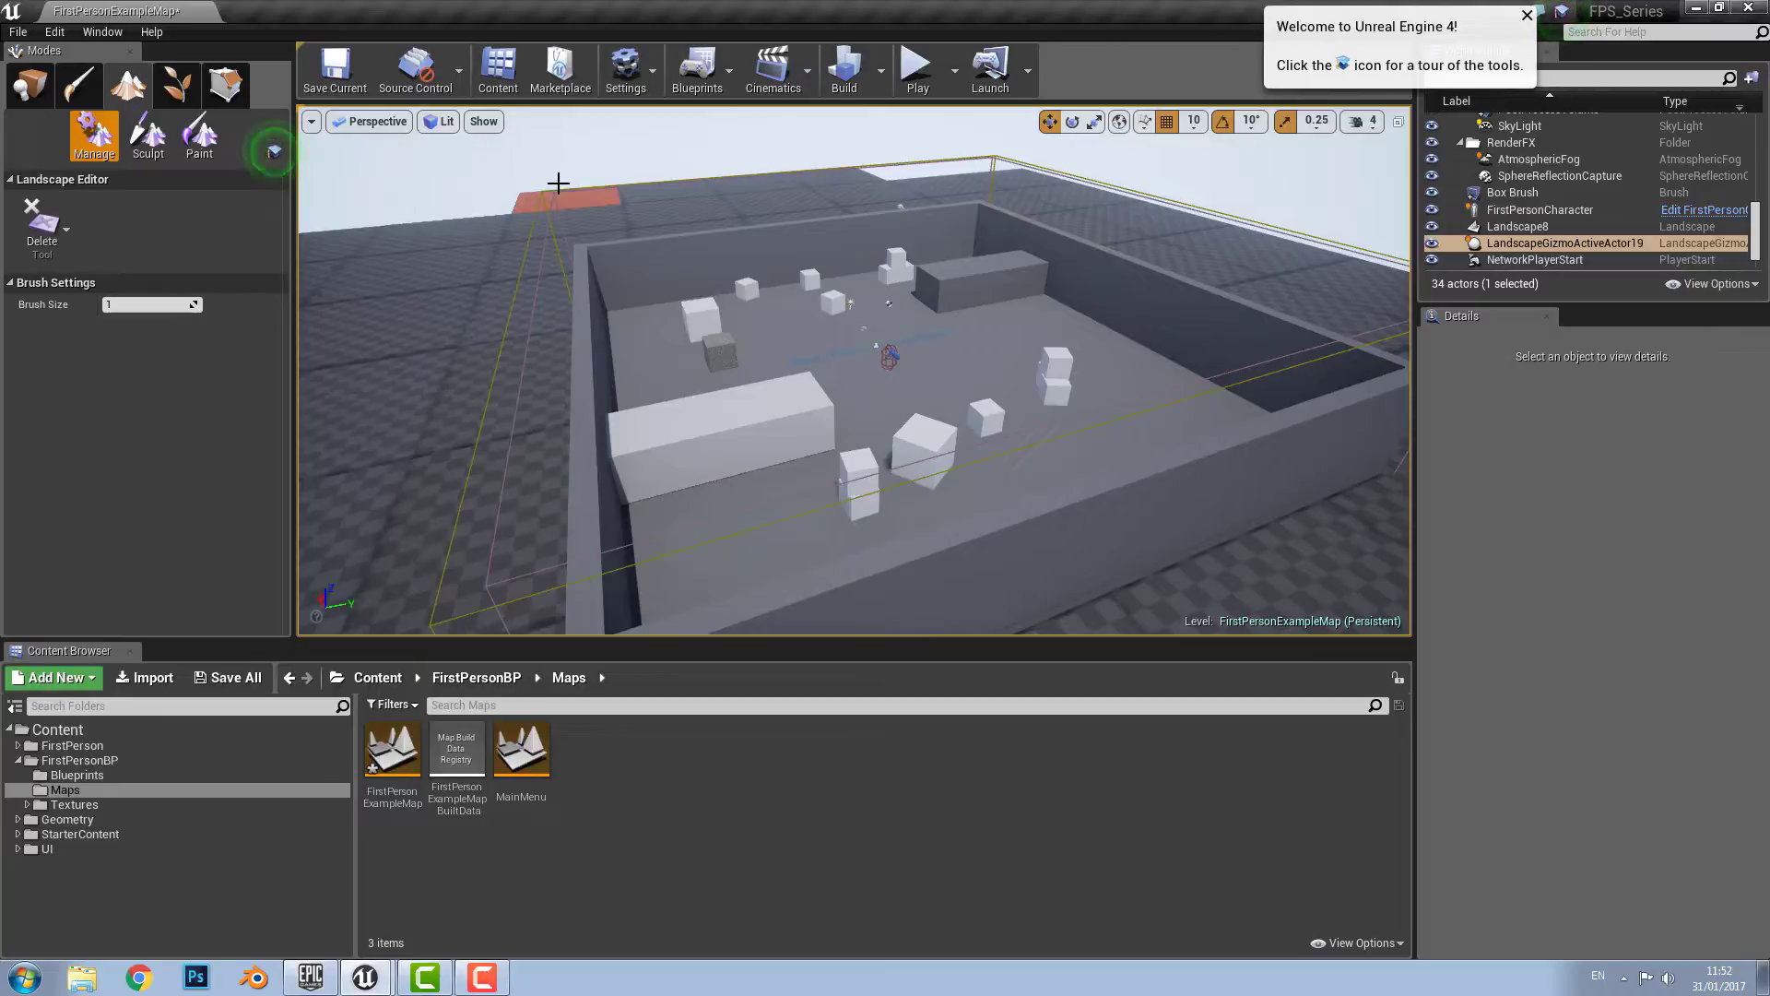
left_click(602, 197)
left_click(657, 189)
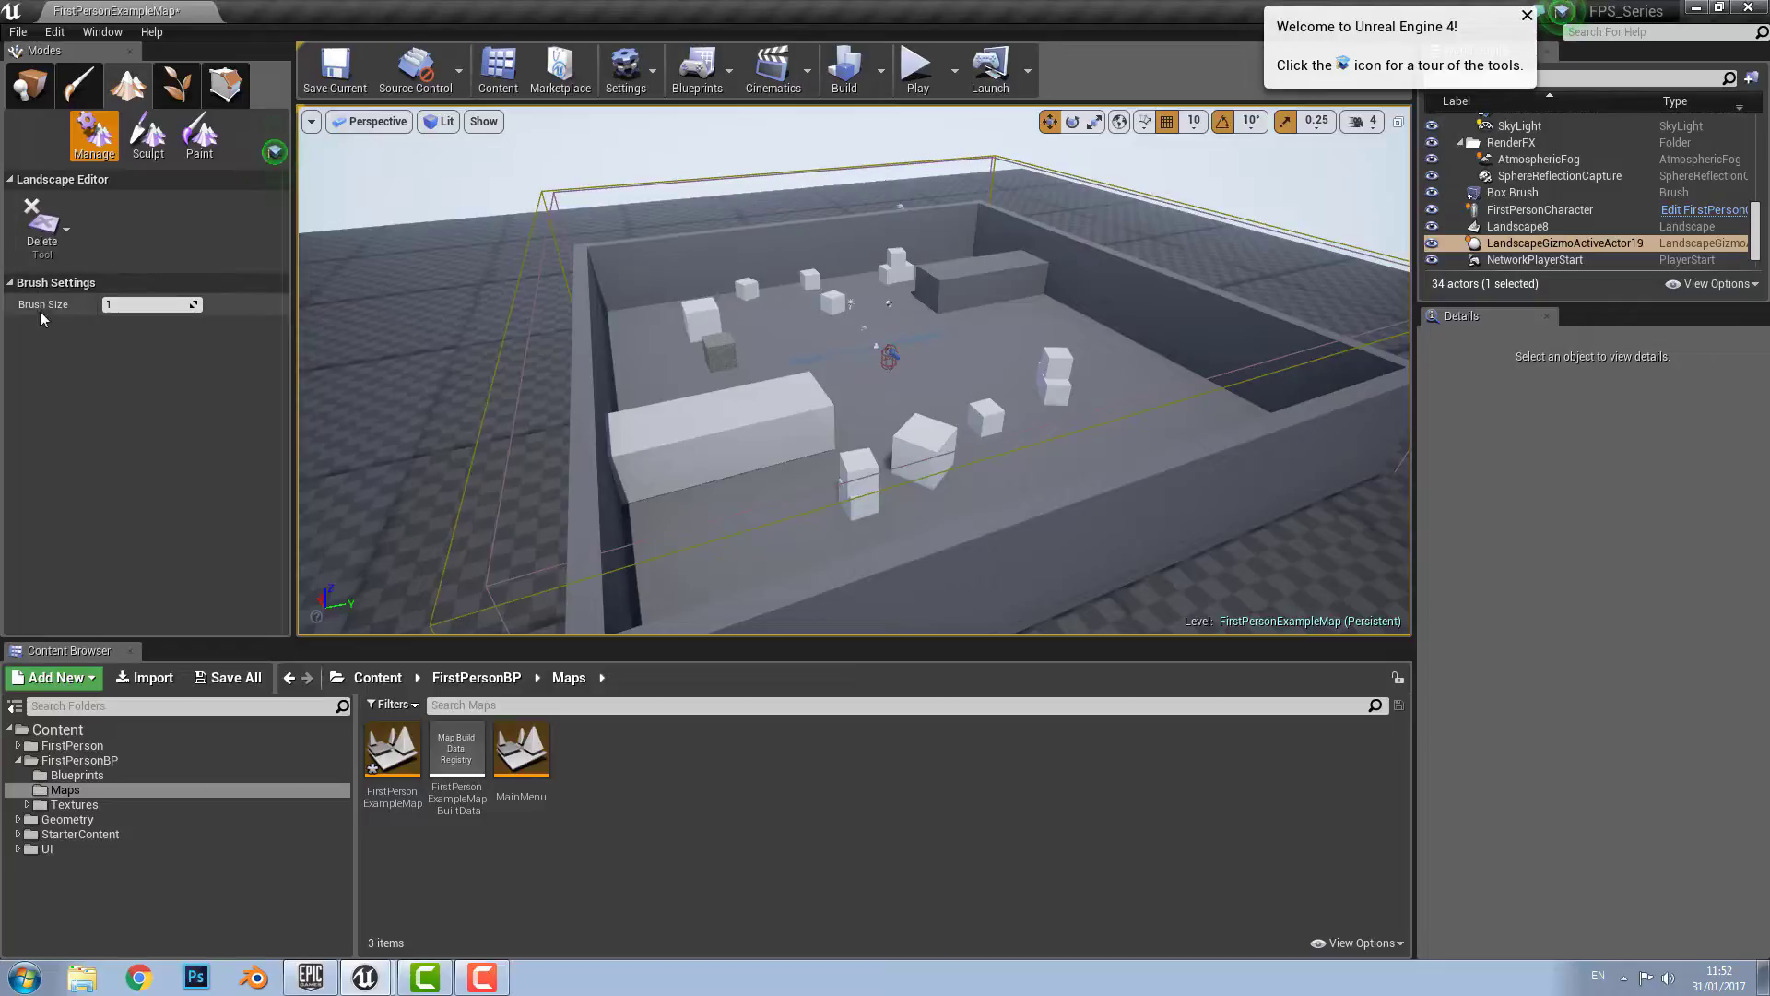
mouse_move(111, 301)
left_mouse_down()
mouse_move(146, 309)
mouse_move(108, 304)
left_mouse_up()
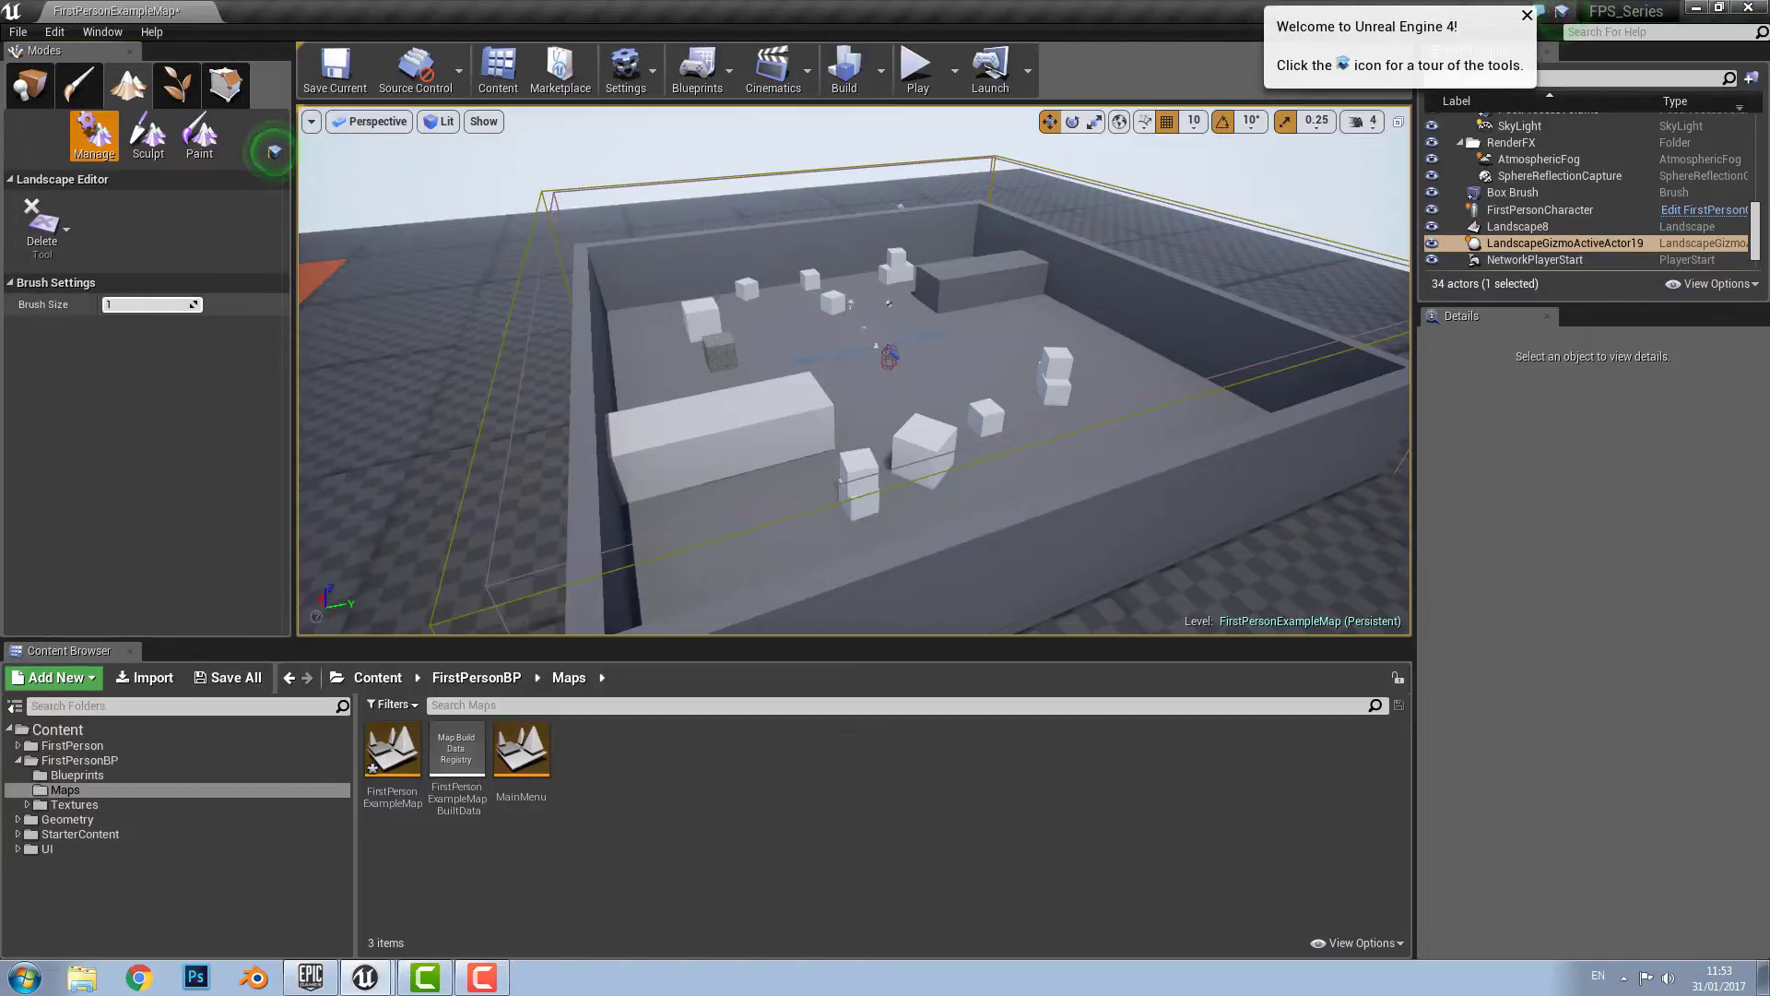
Step: Open the landscape's Change Component Size settings
left_click(70, 230)
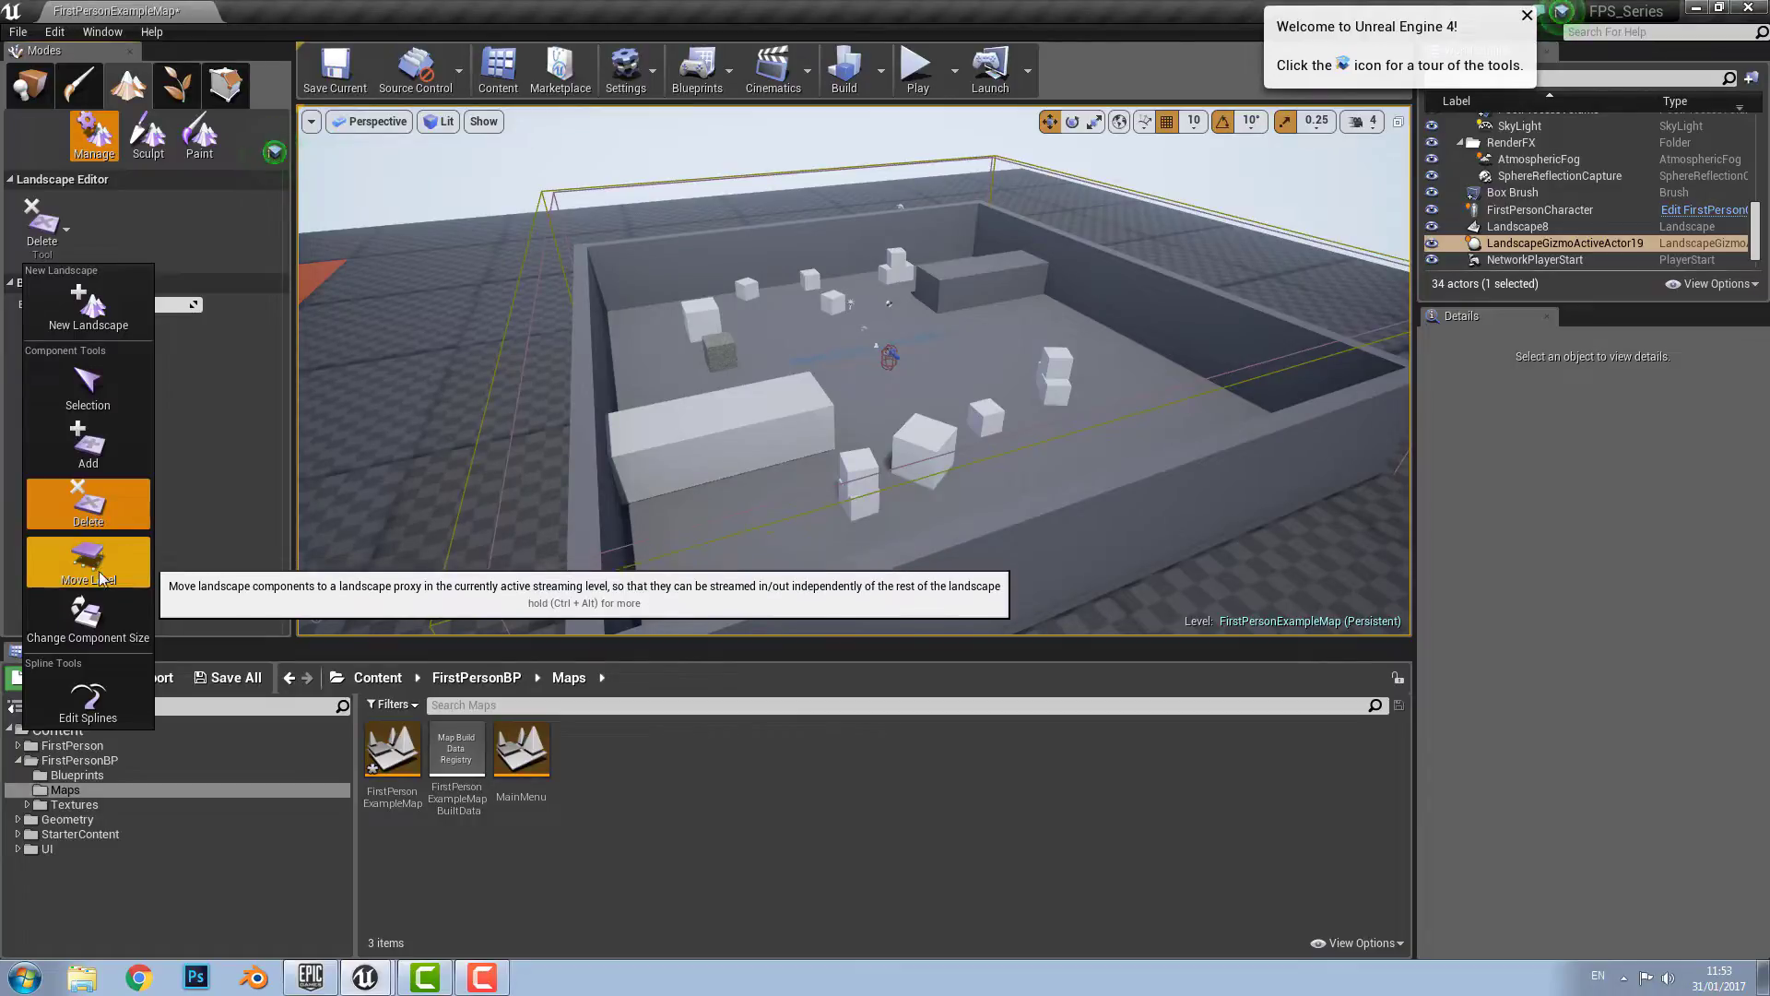
left_click(92, 620)
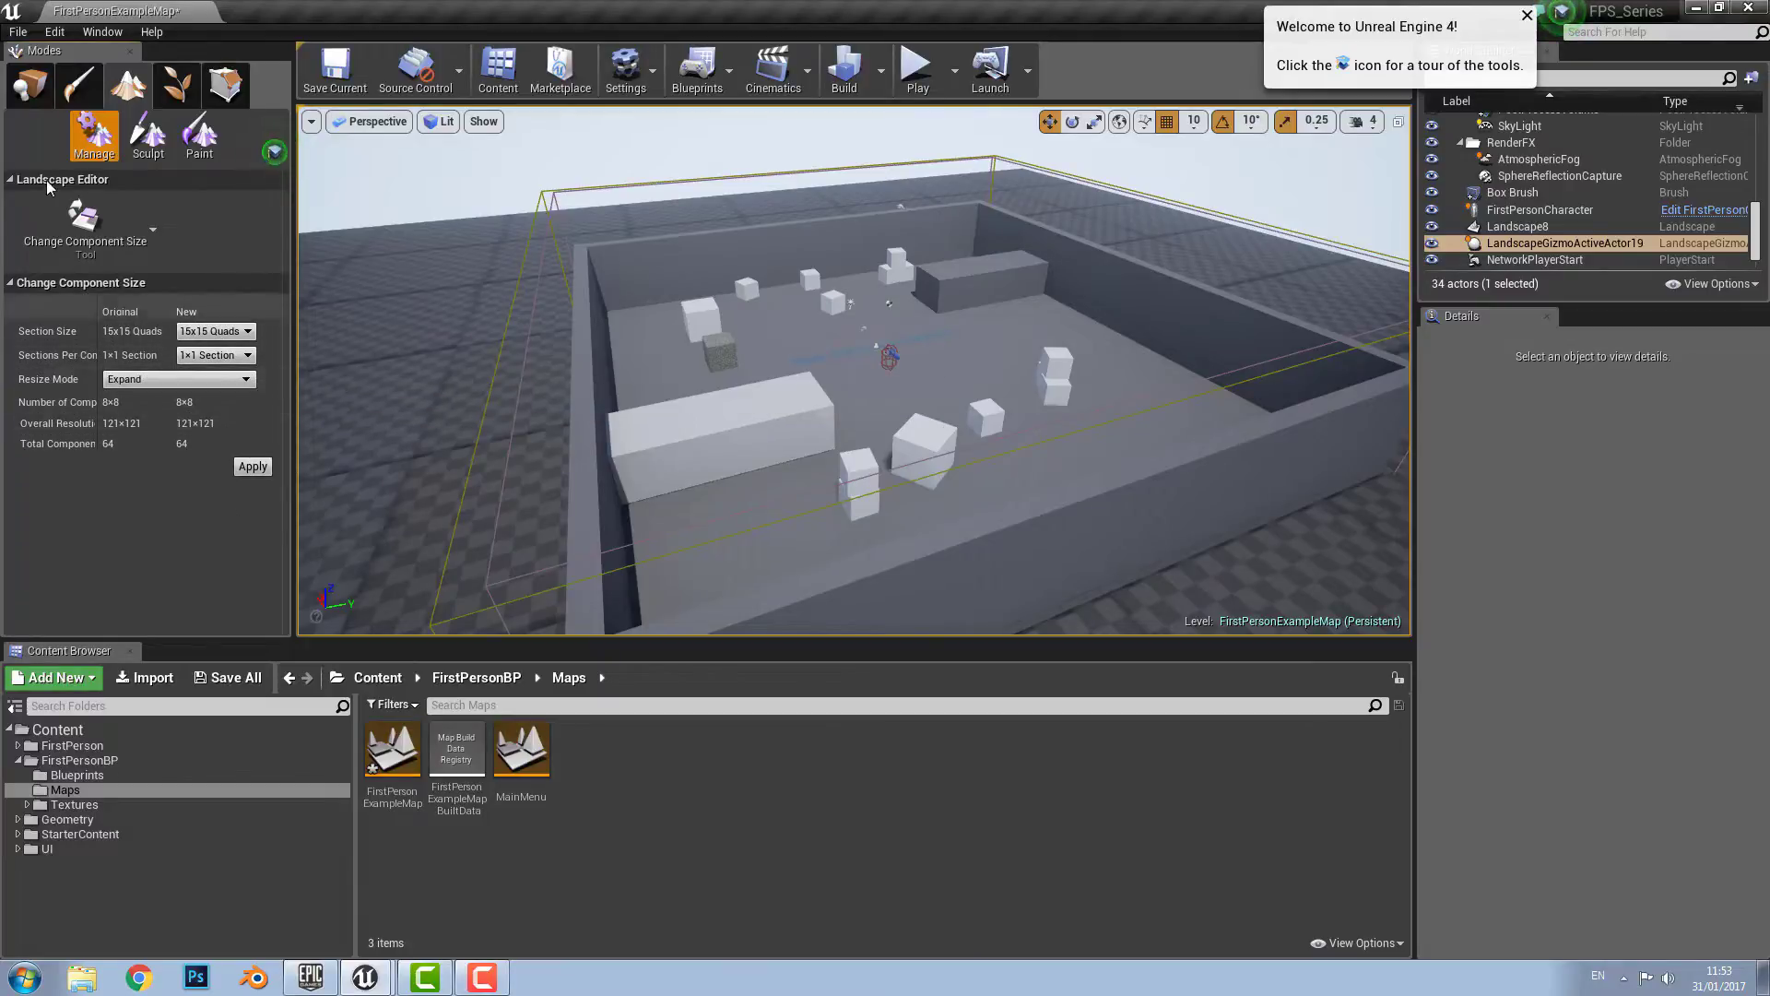
Step: Place two connected spline control points on the landscape outside the walled arena with the Edit Splines tool
left_click(122, 243)
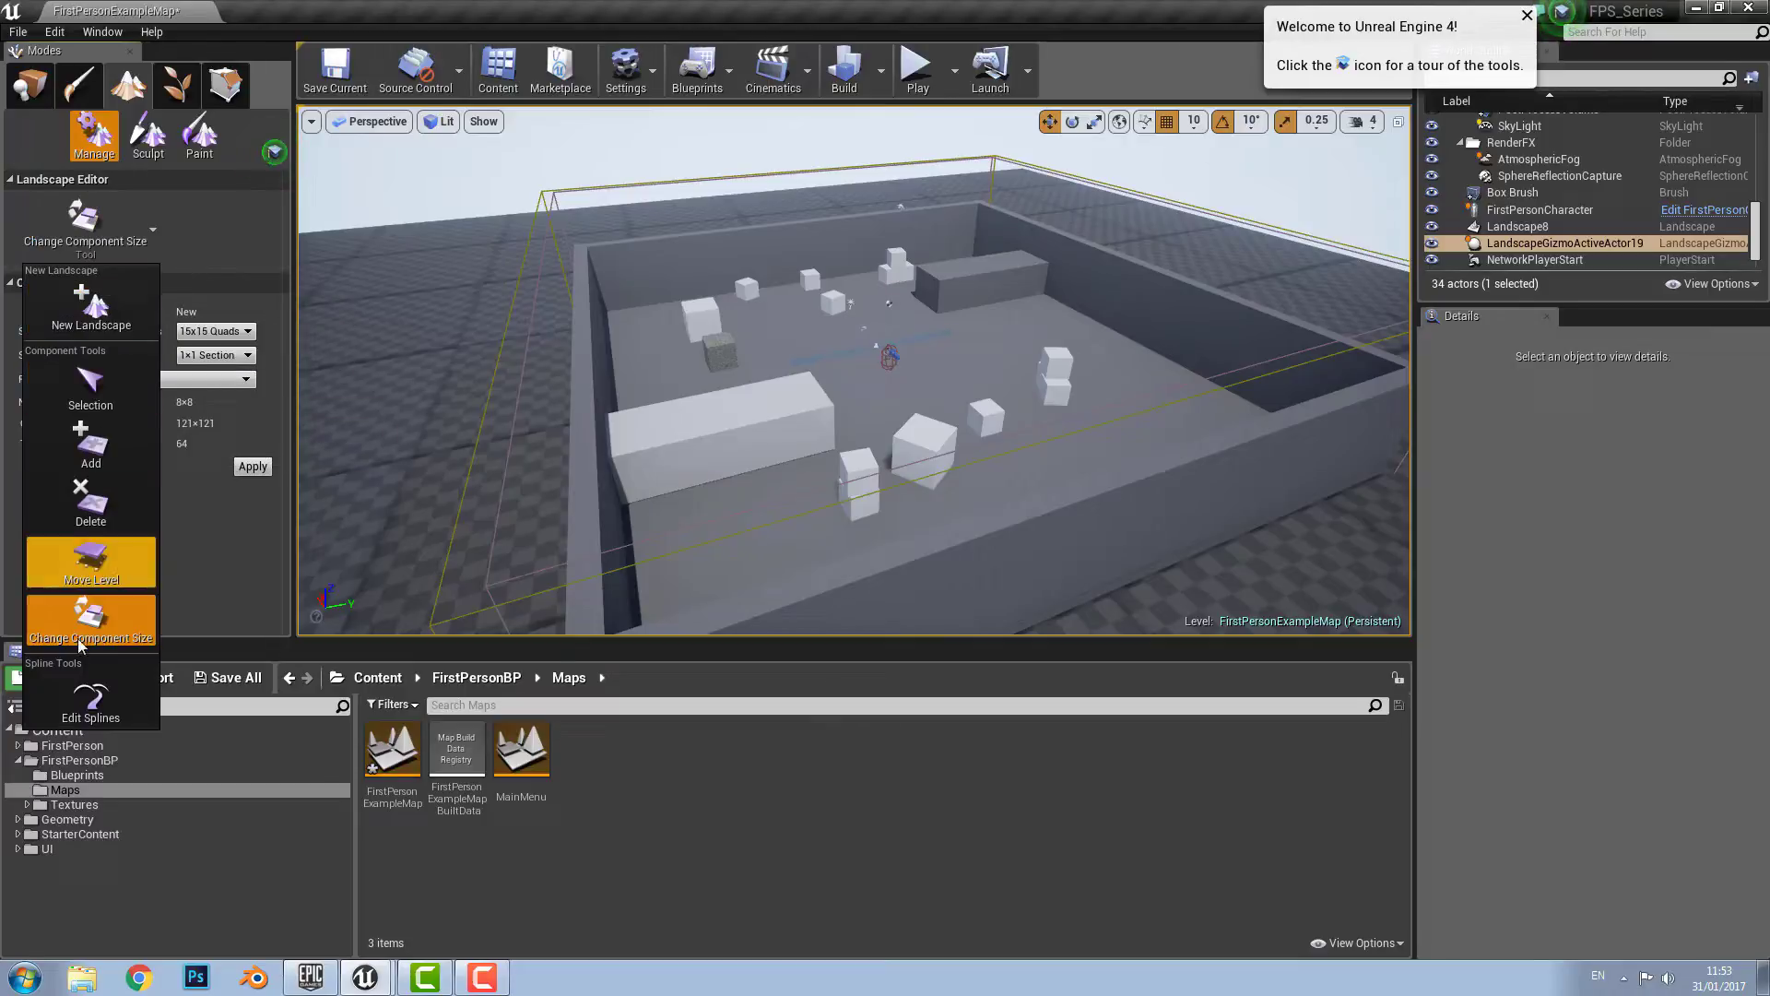
left_click(78, 700)
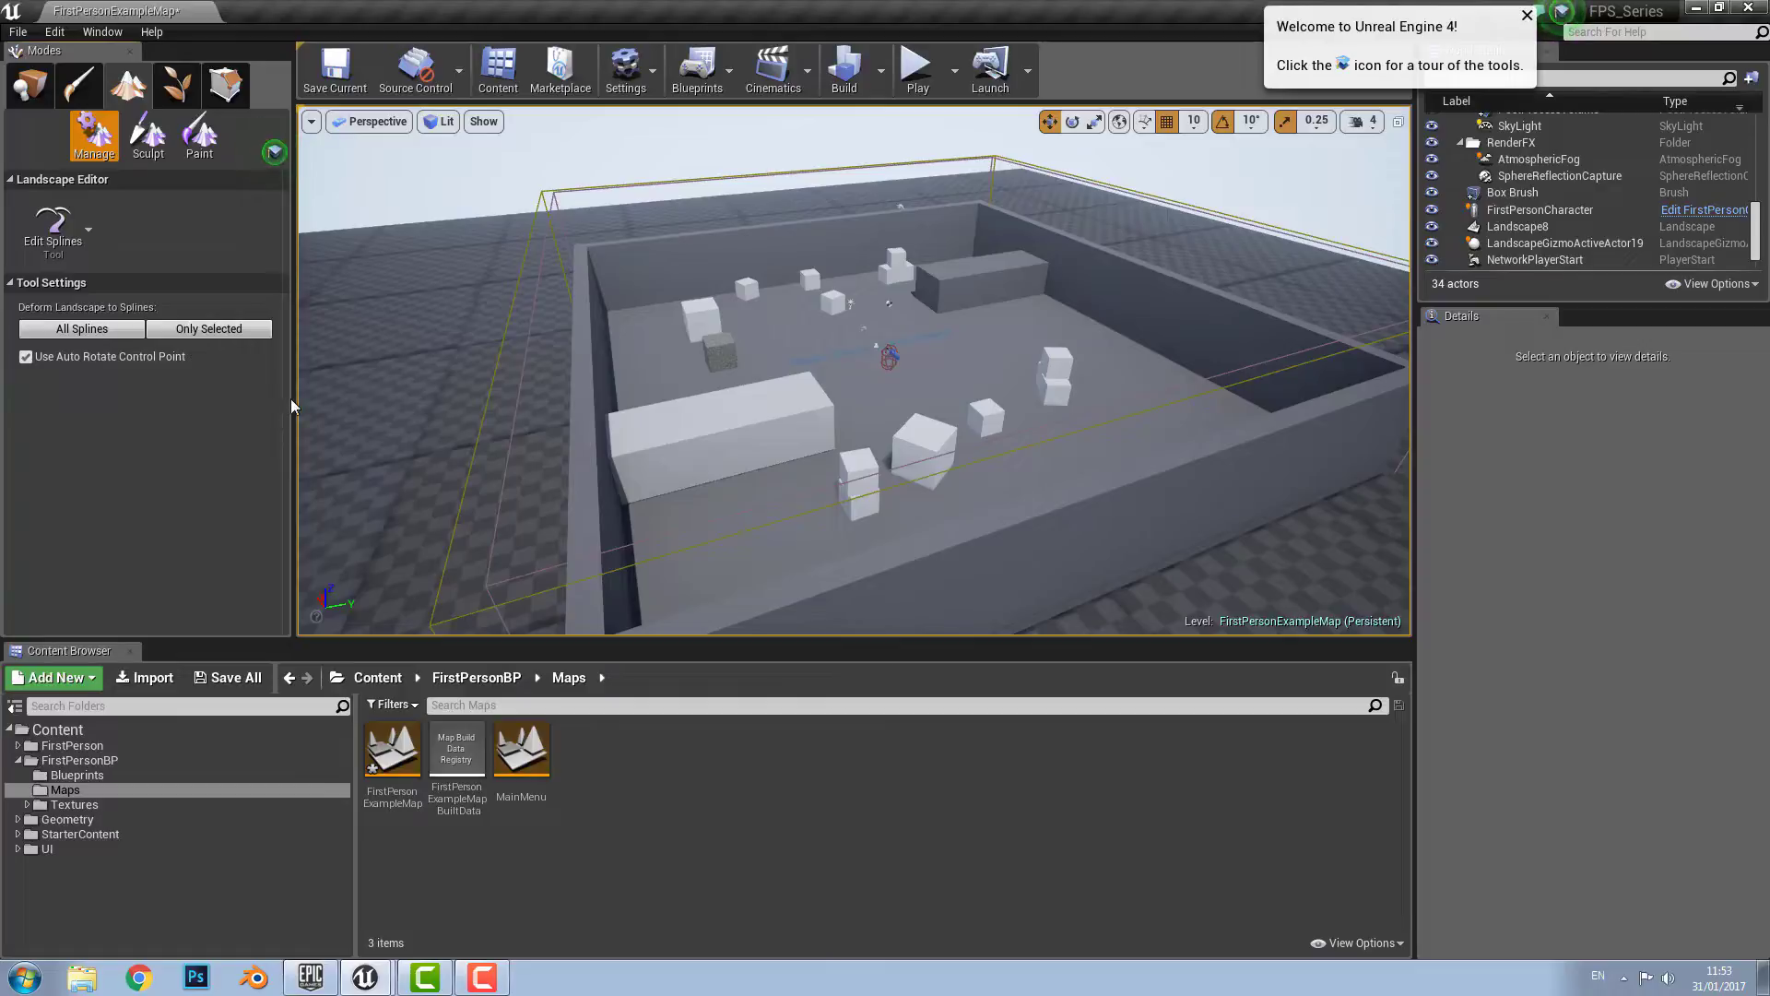
left_click(354, 333, "ctrl")
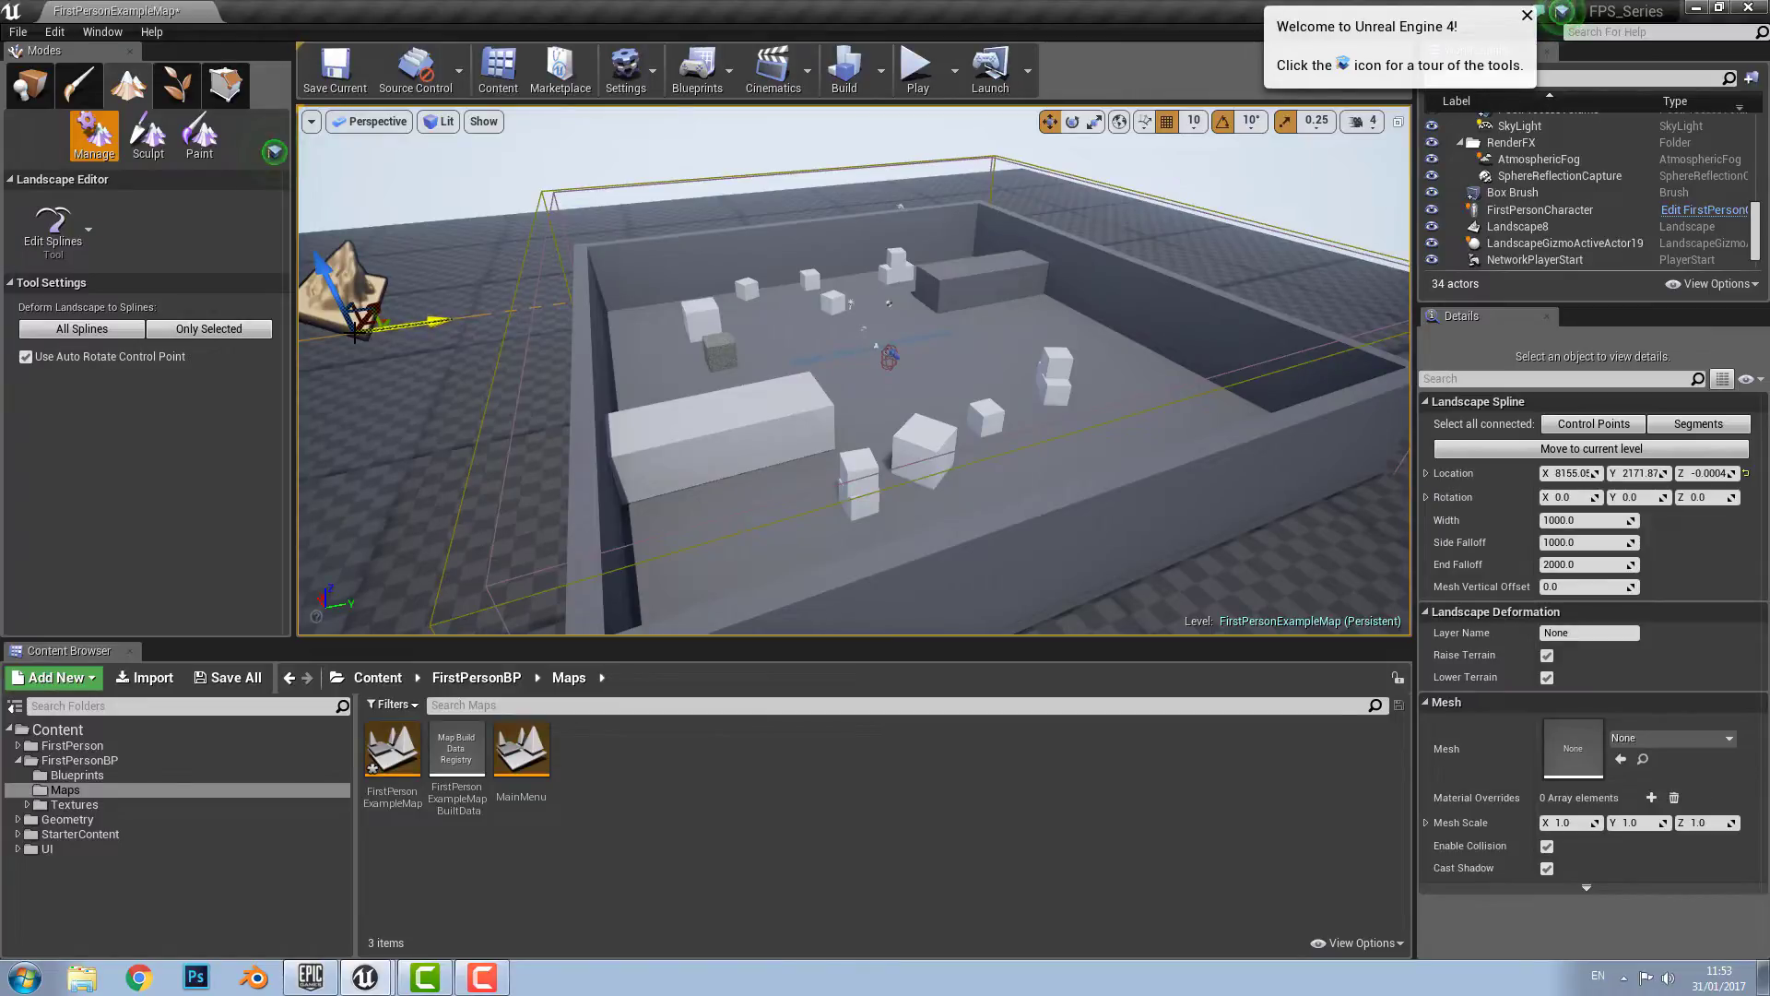
left_click(449, 264, "ctrl")
Step: Raise the first spline control point to a Z location of about 270
right_click_drag(449, 264, 392, 264)
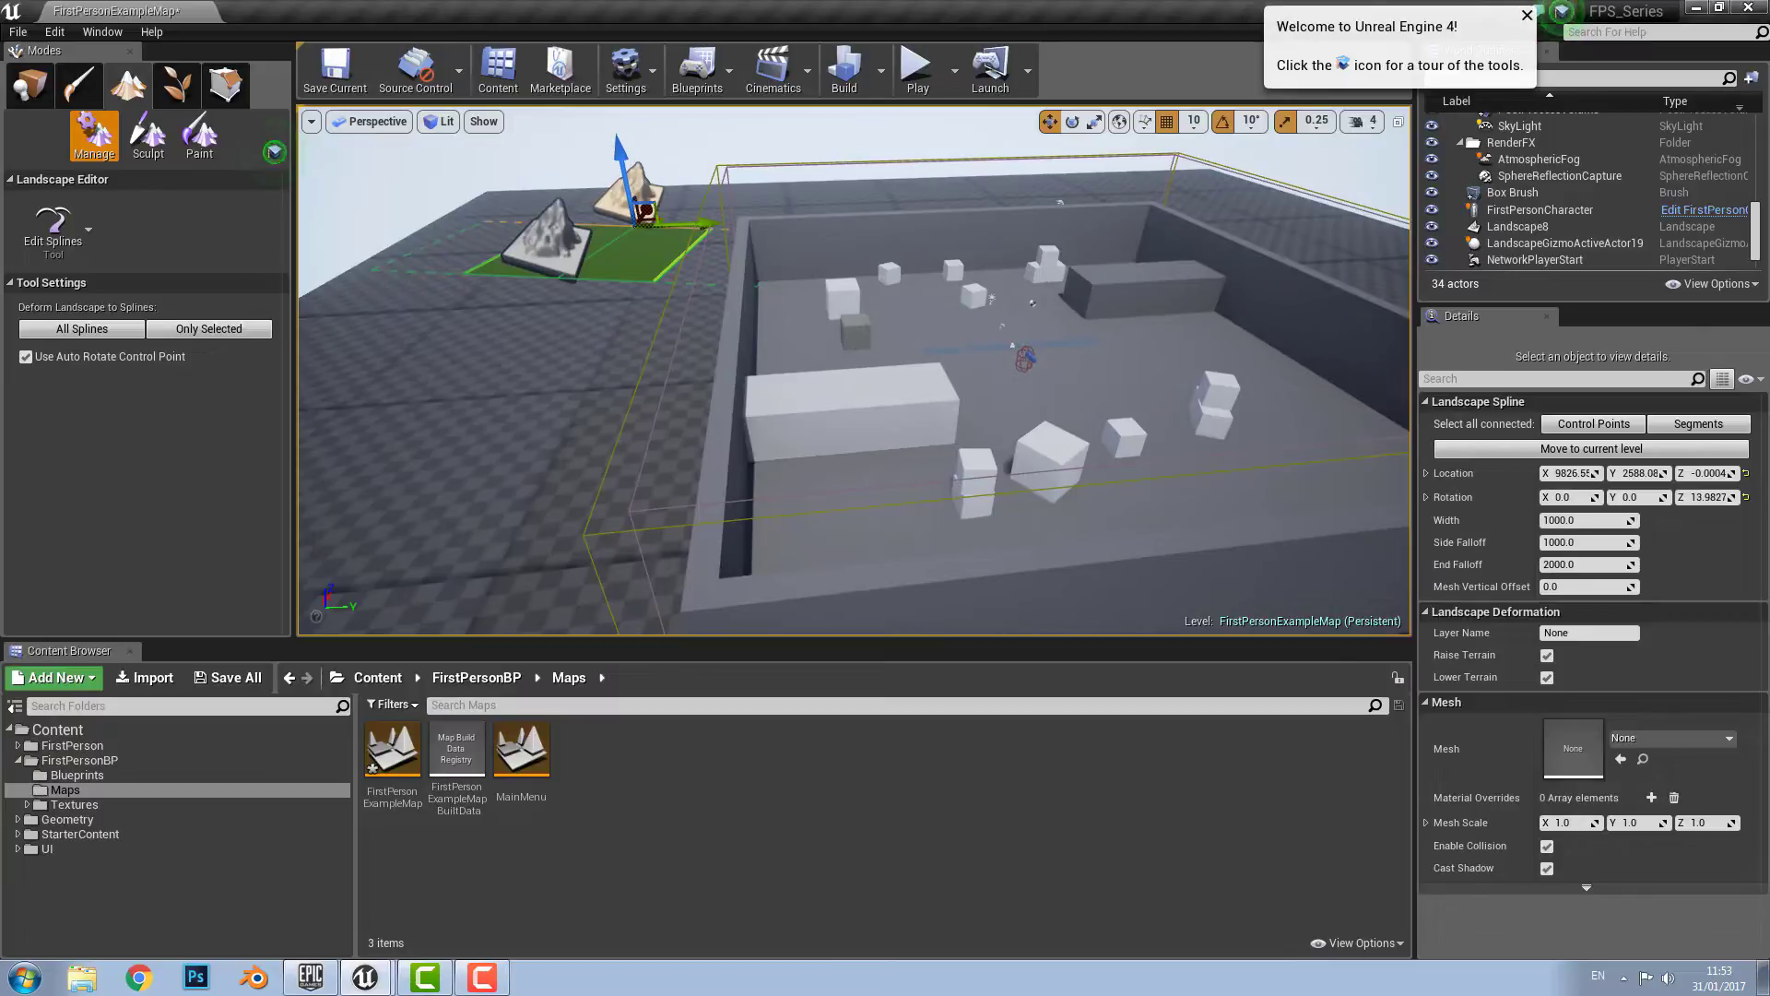
left_click(549, 247)
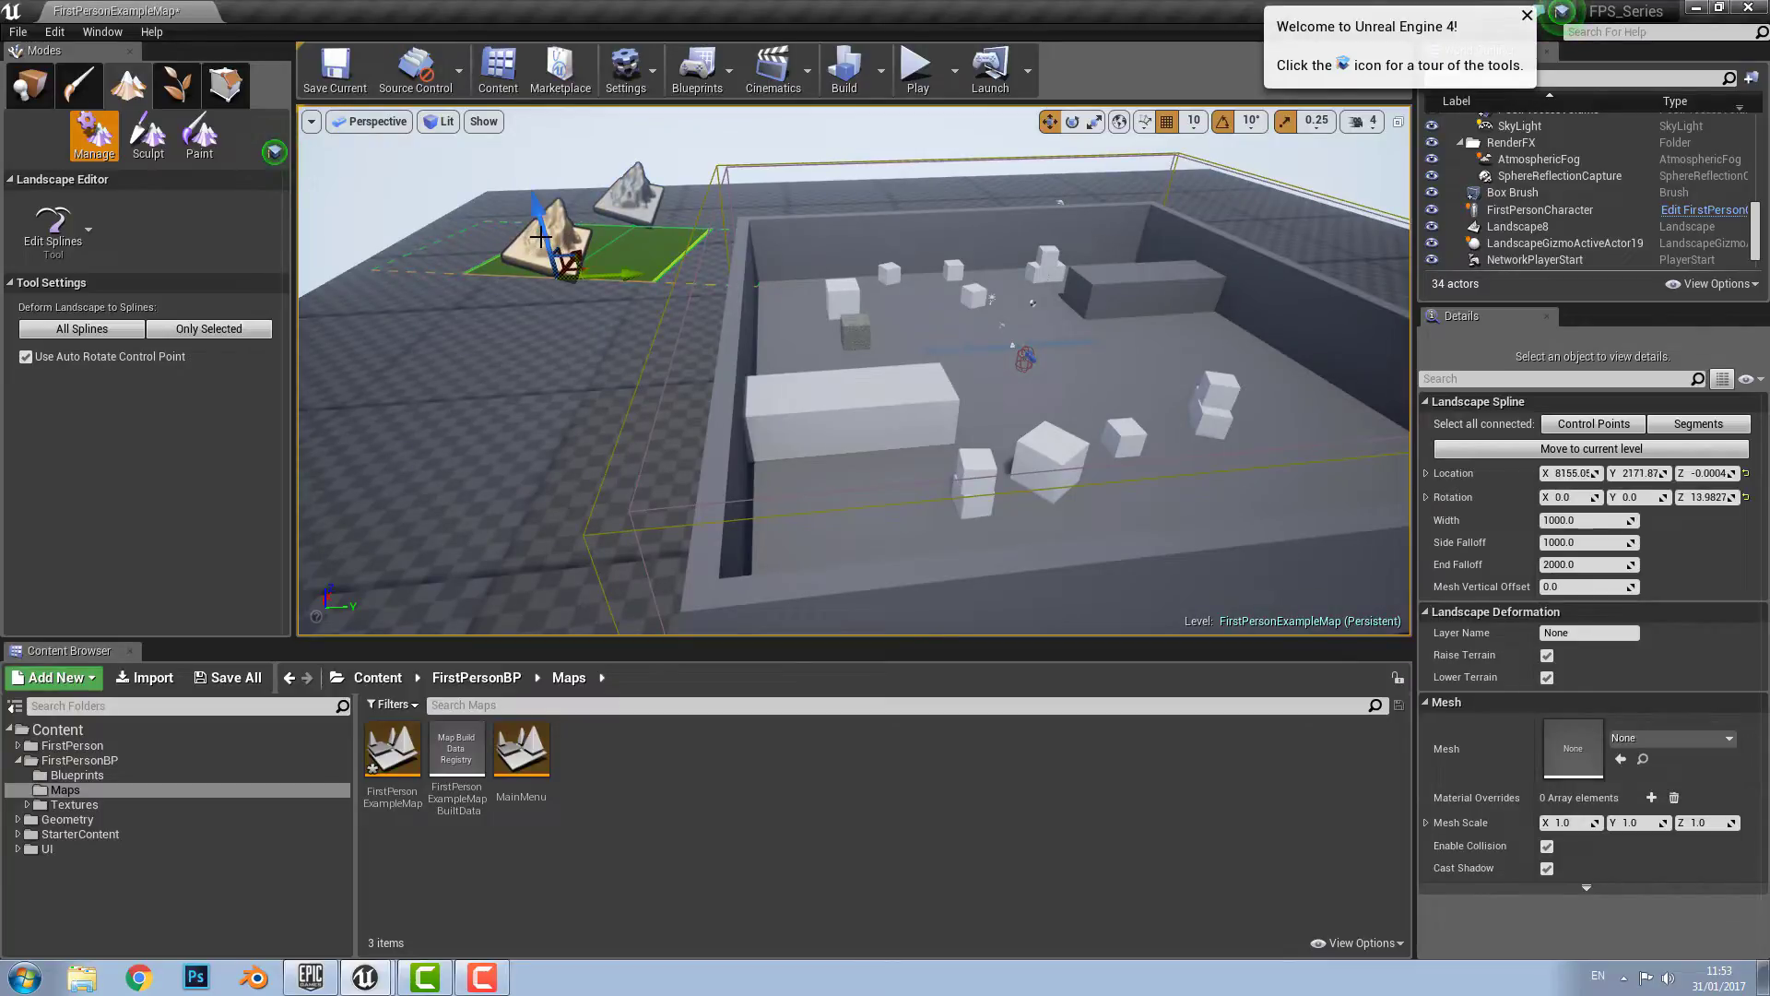
left_click_drag(550, 232, 521, 204)
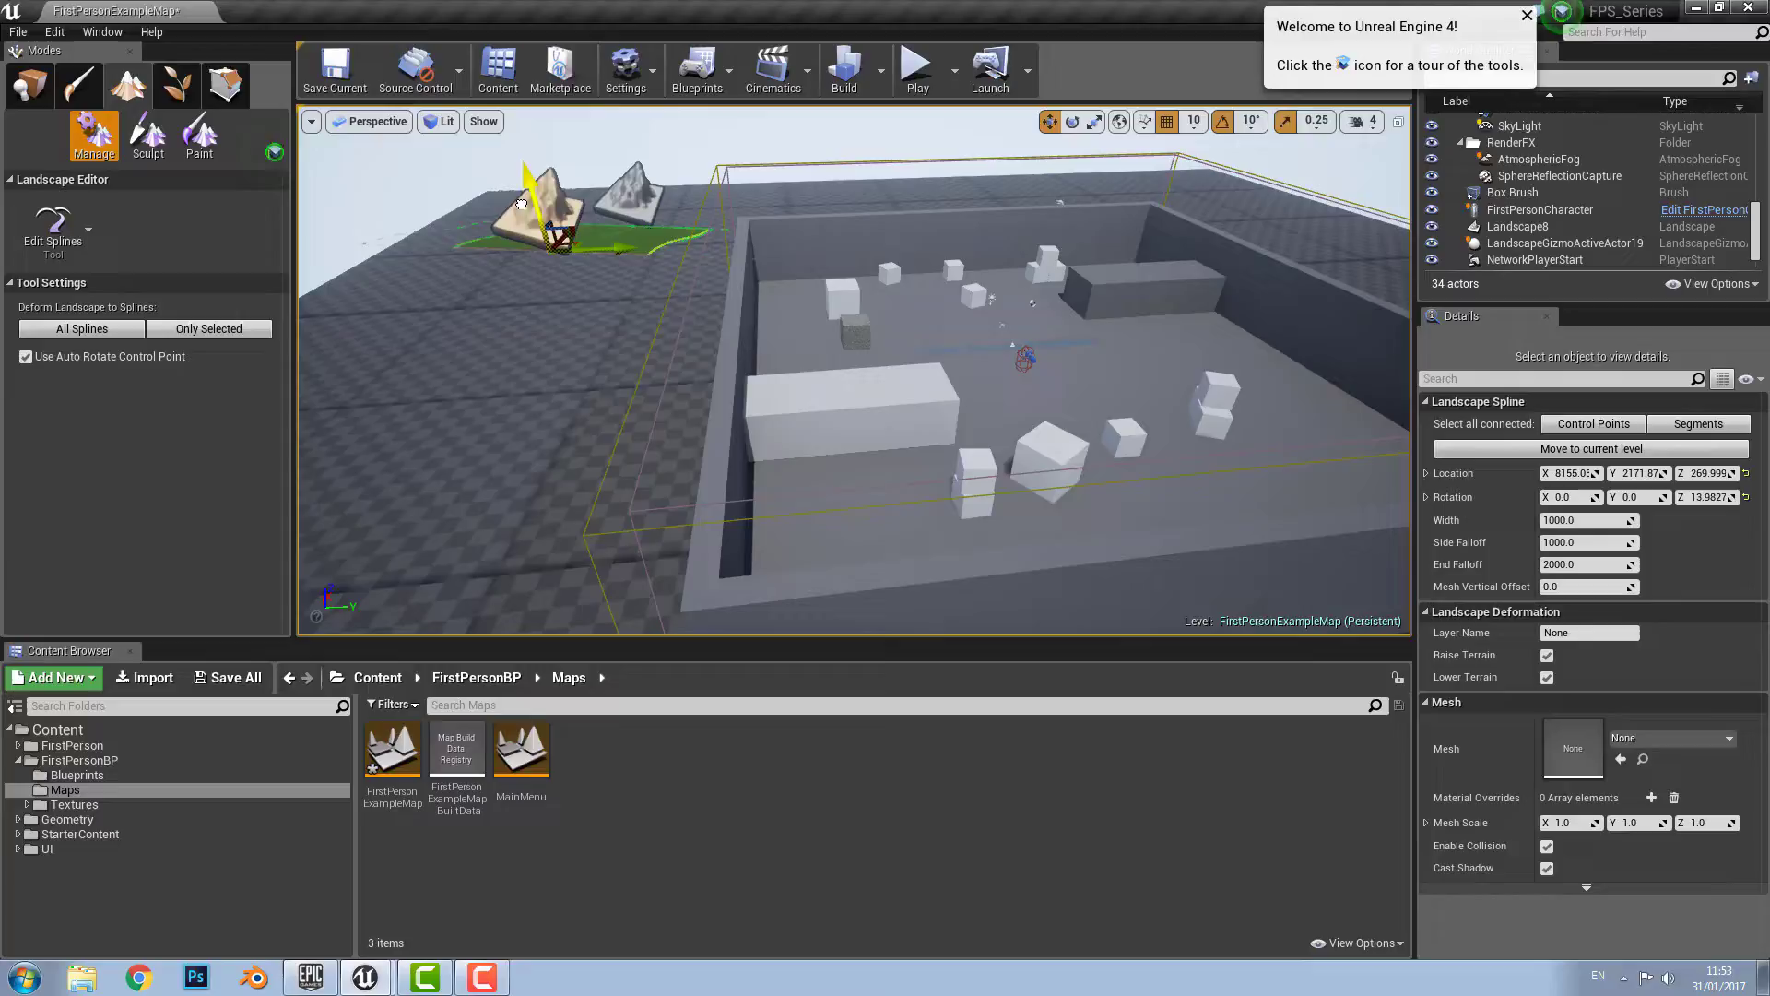
Step: Delete both spline control points from the landscape
key("Delete")
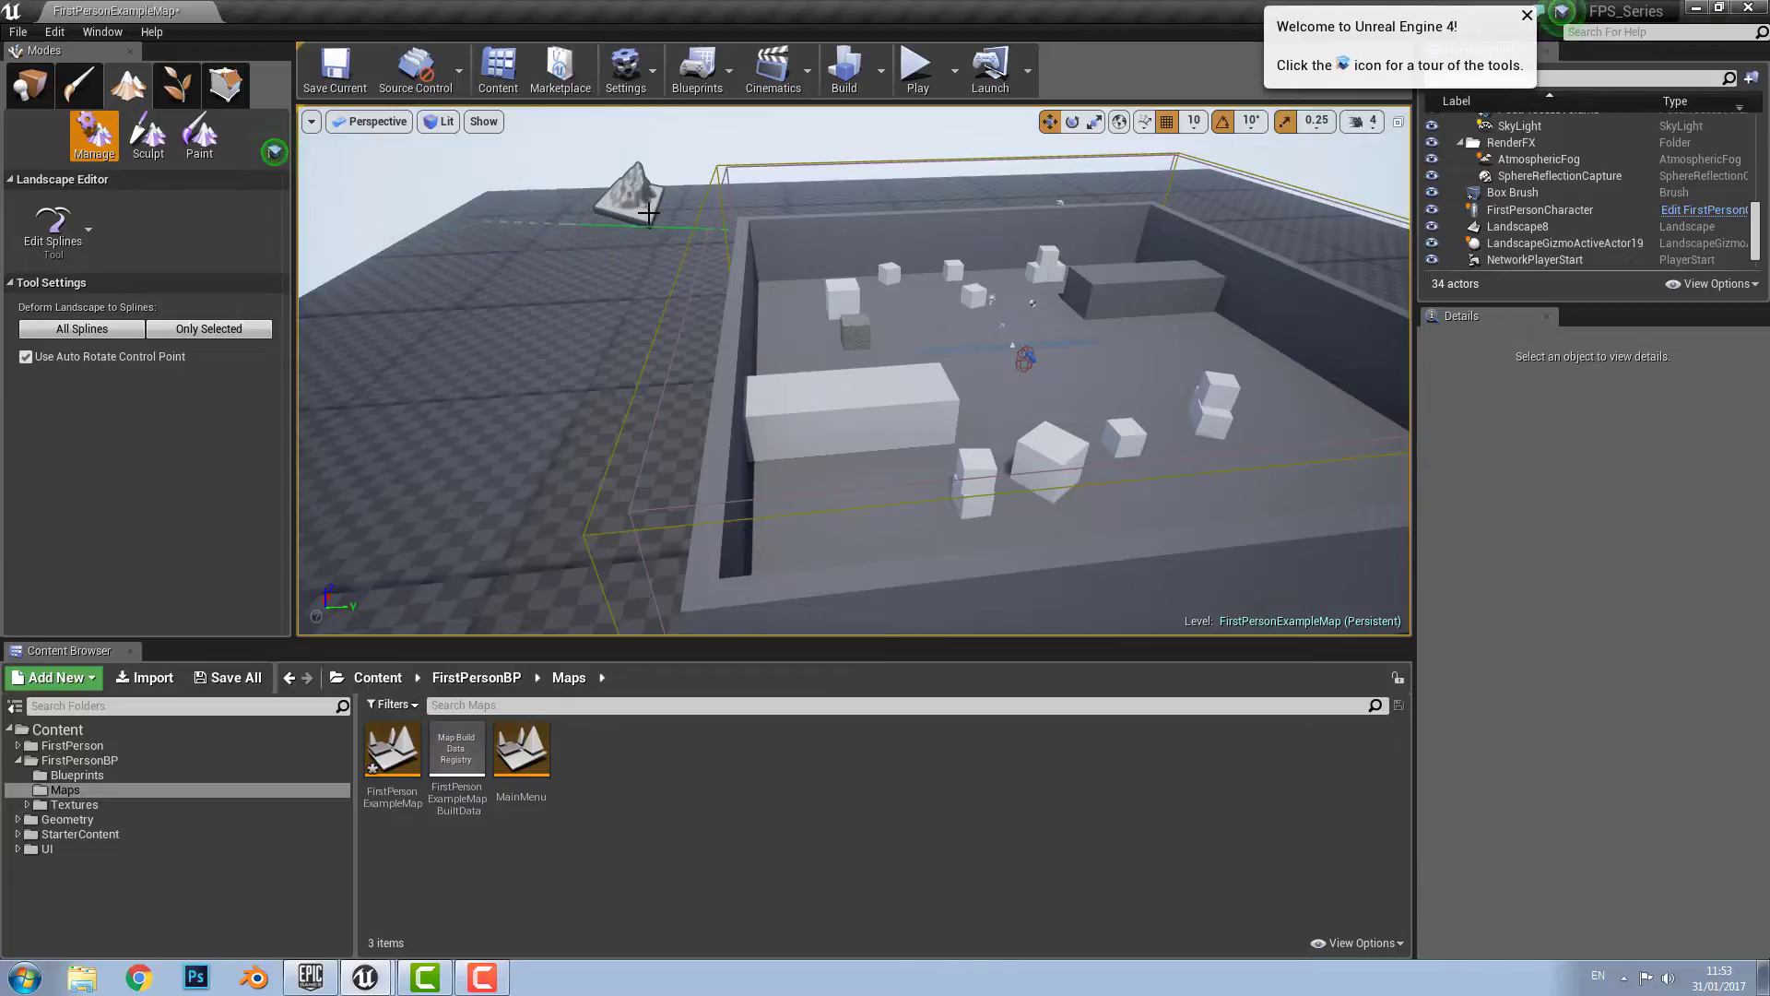
left_click(648, 213)
key("Delete")
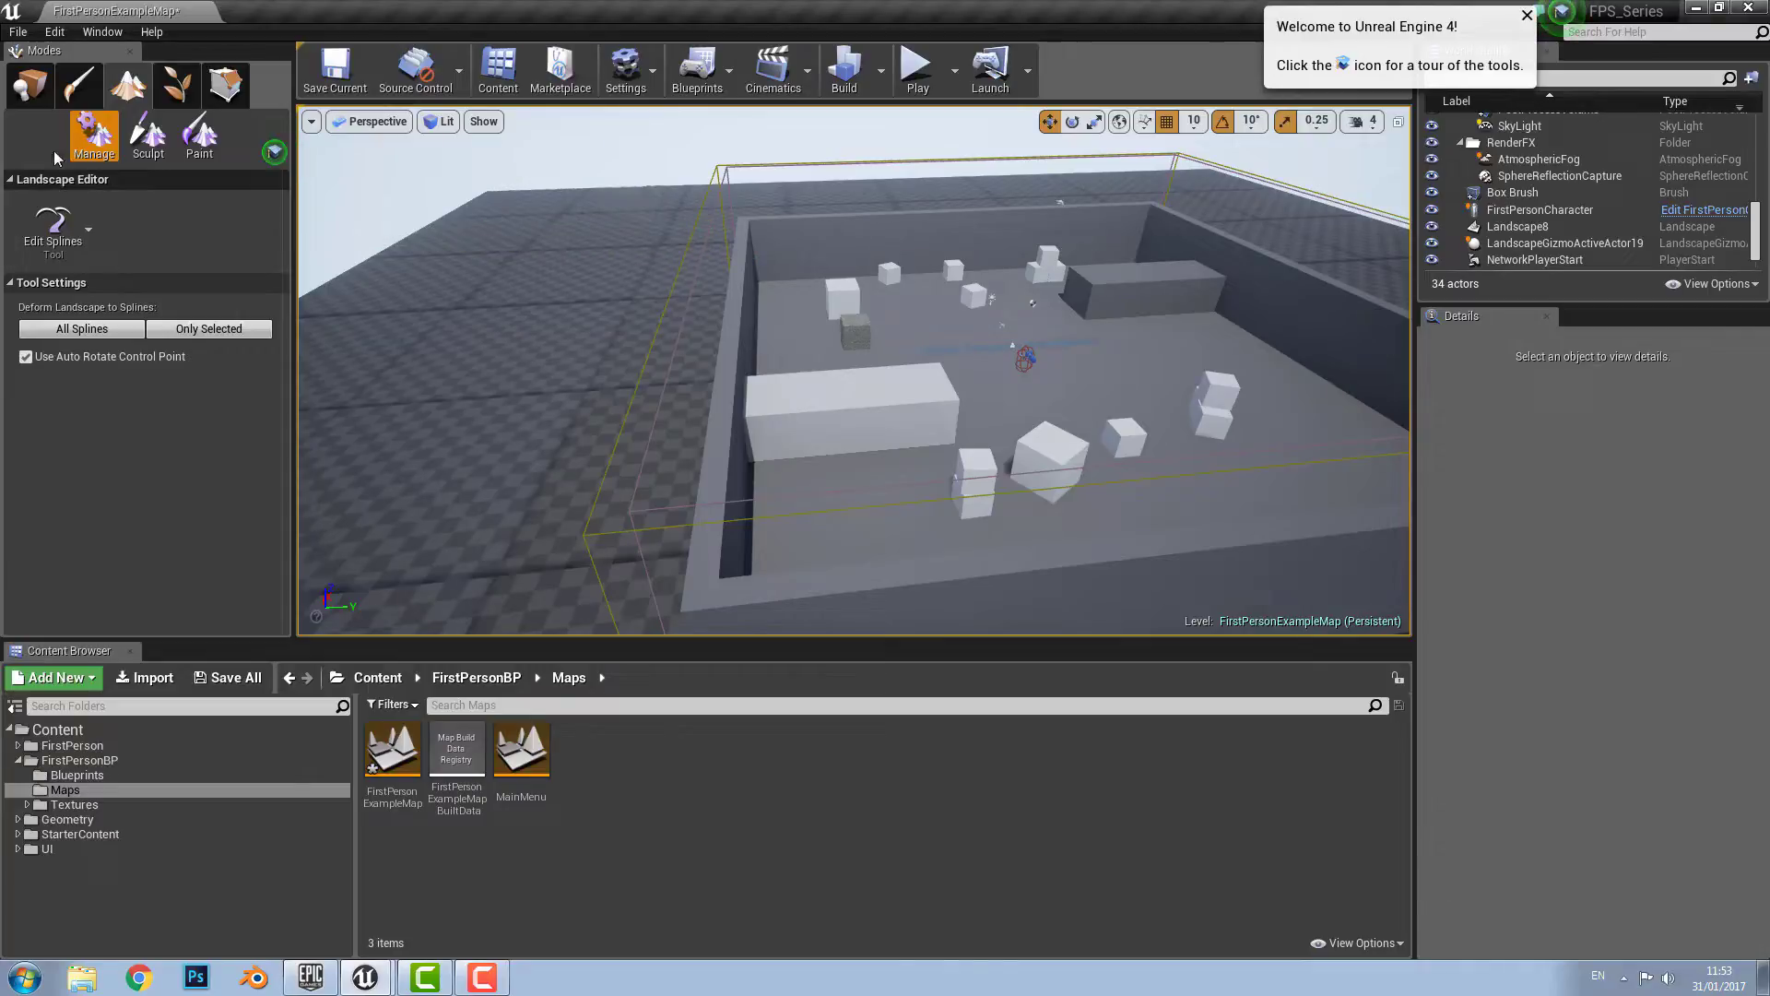
Step: Raise a hill on the landscape outside the arena wall with the Sculpt tool, then lower it again
left_click(146, 148)
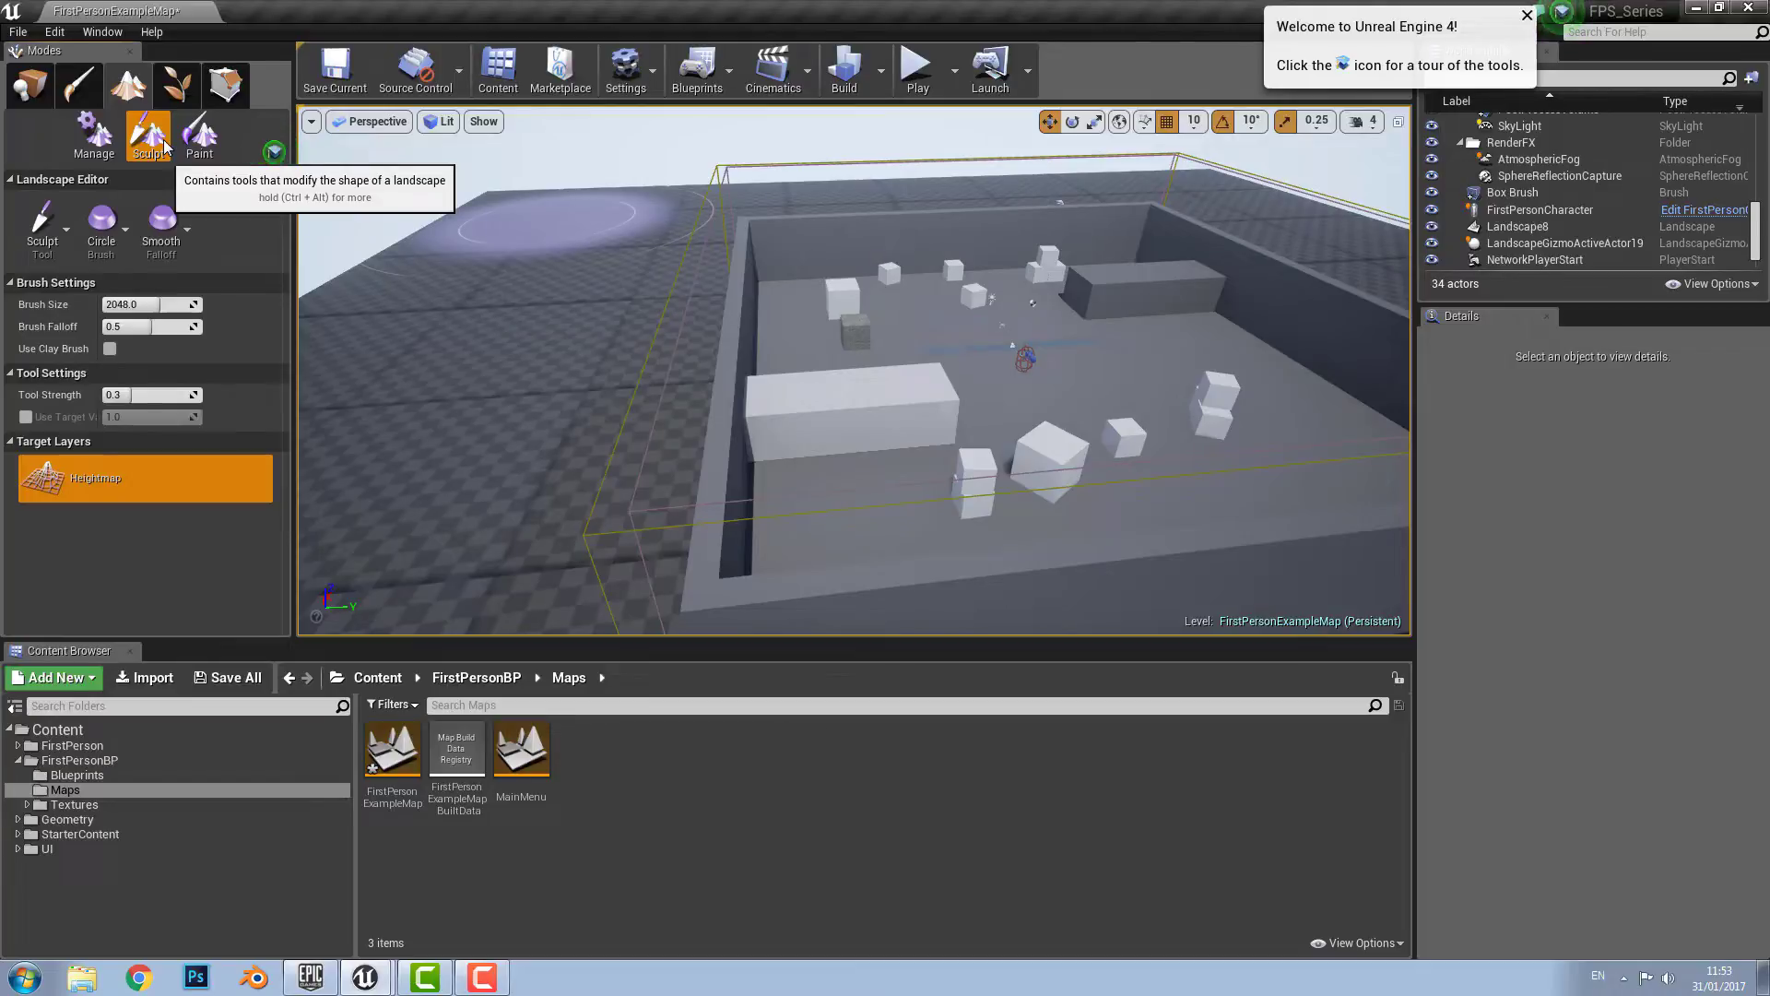
left_click(58, 233)
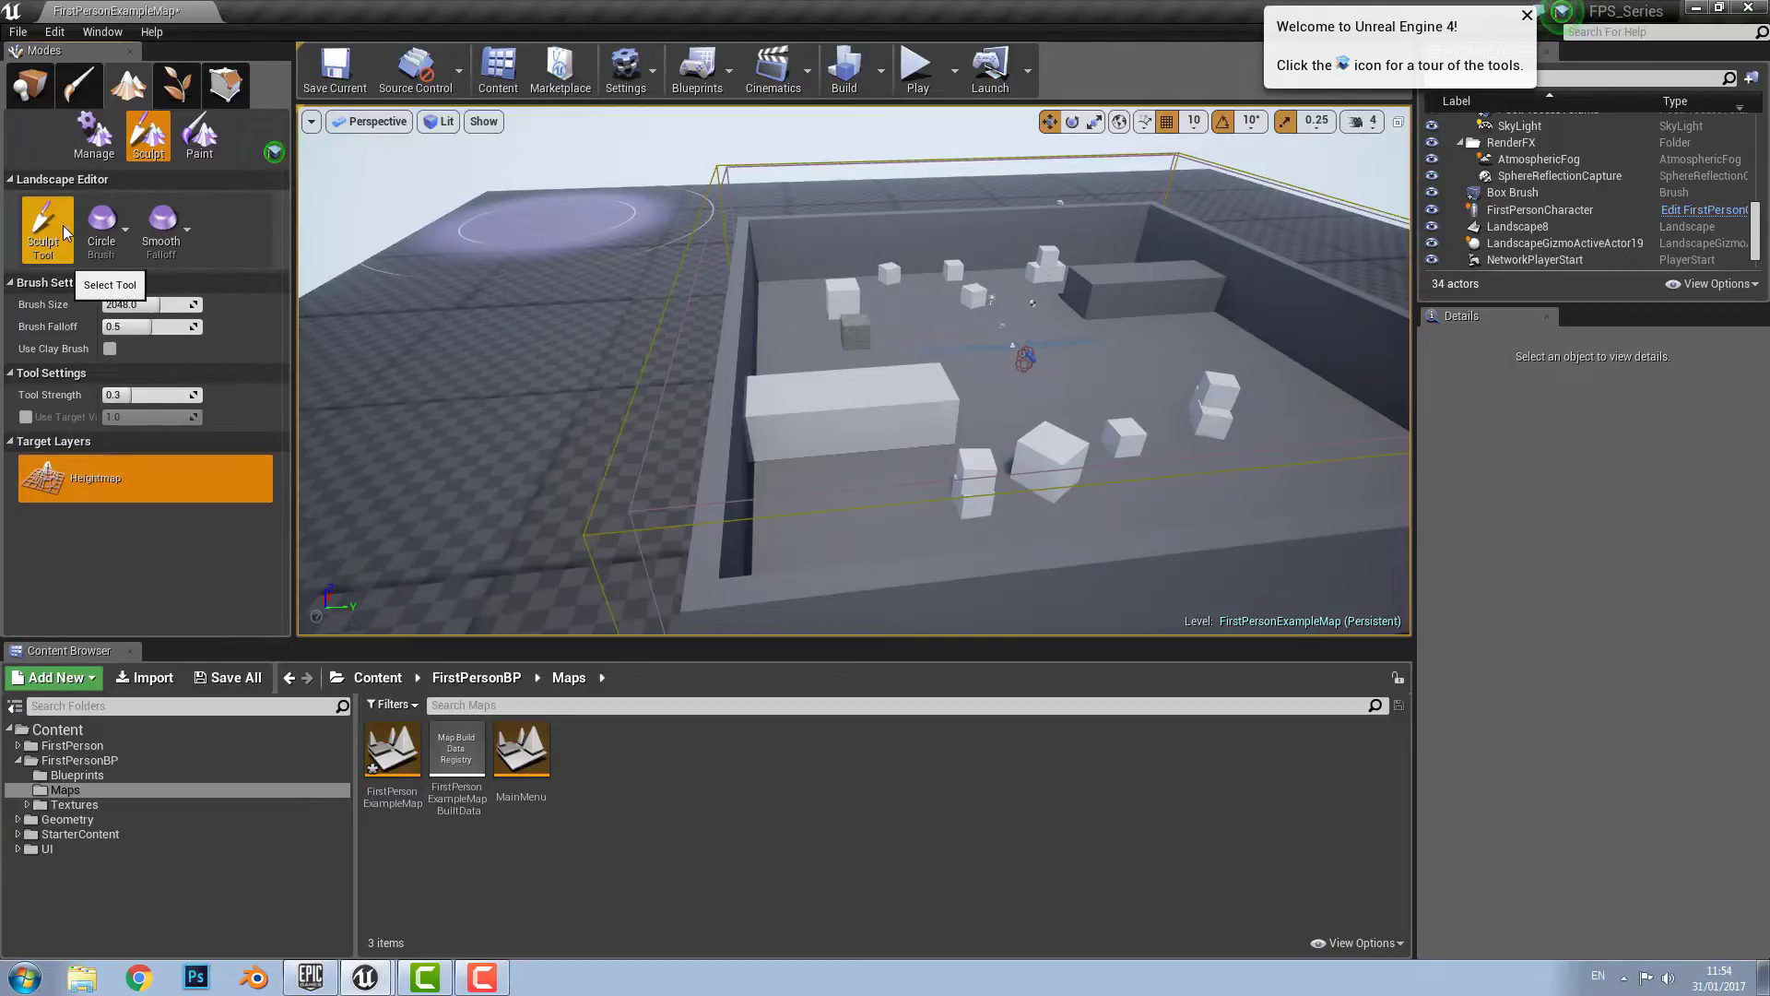
left_click(64, 230)
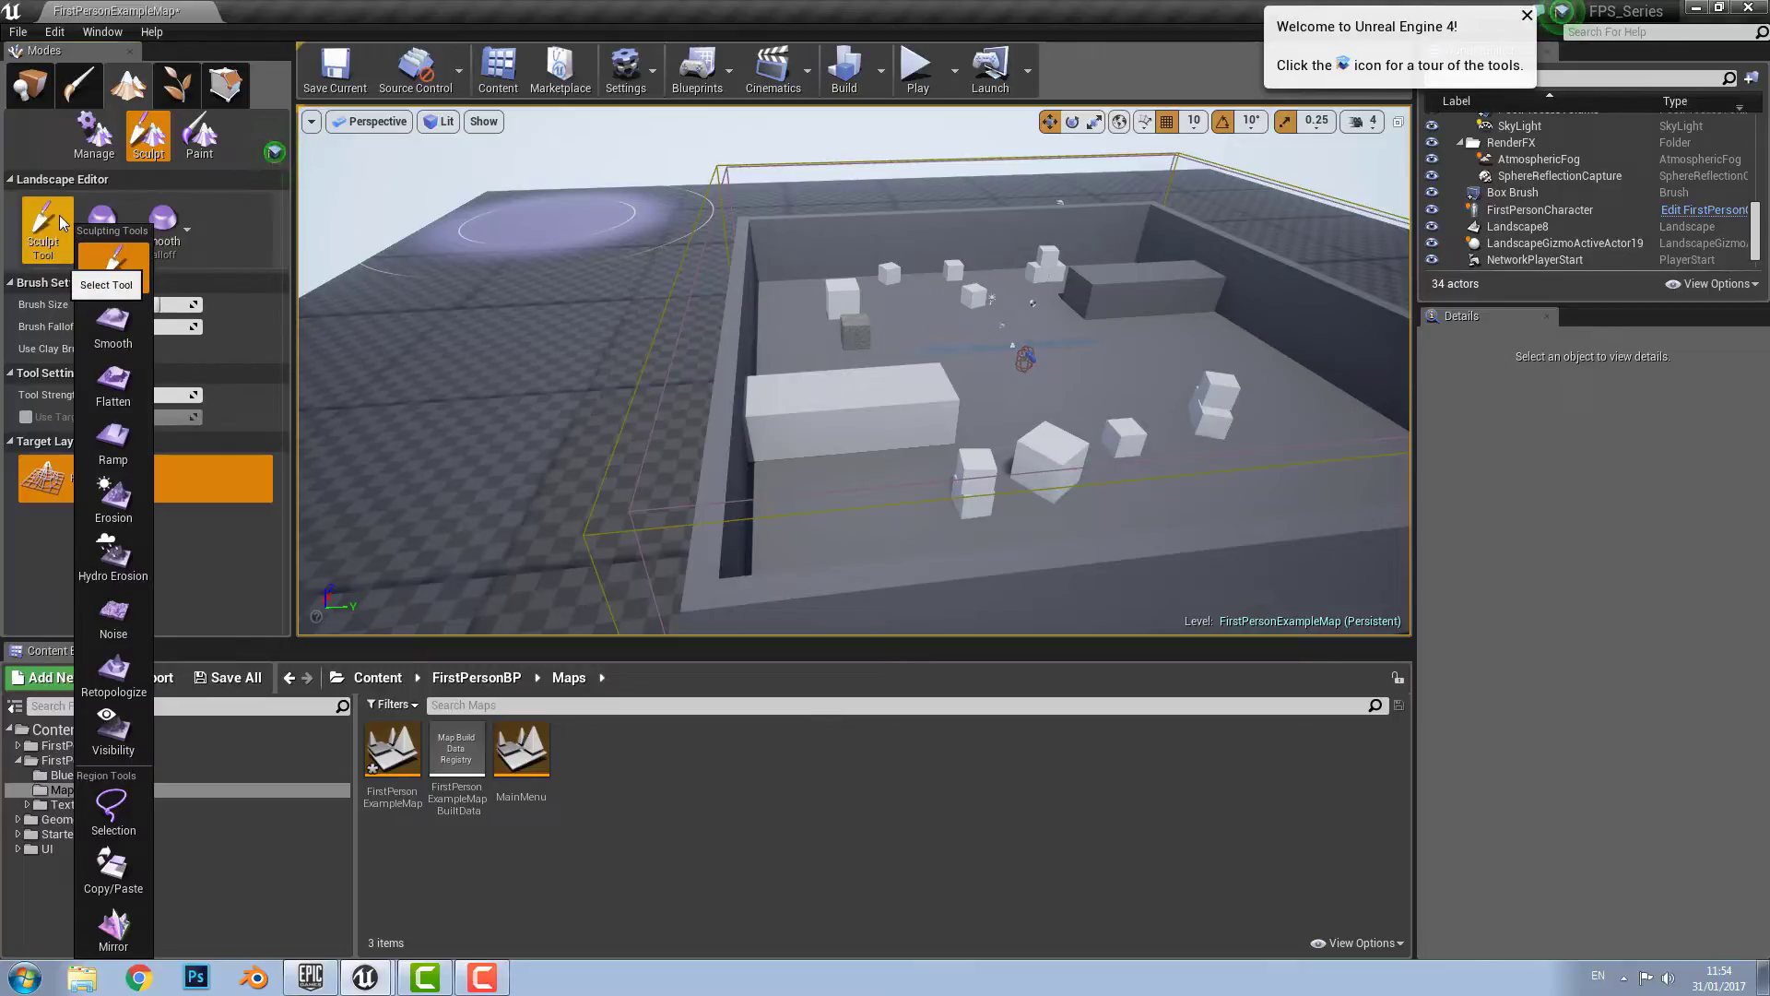
left_click(113, 258)
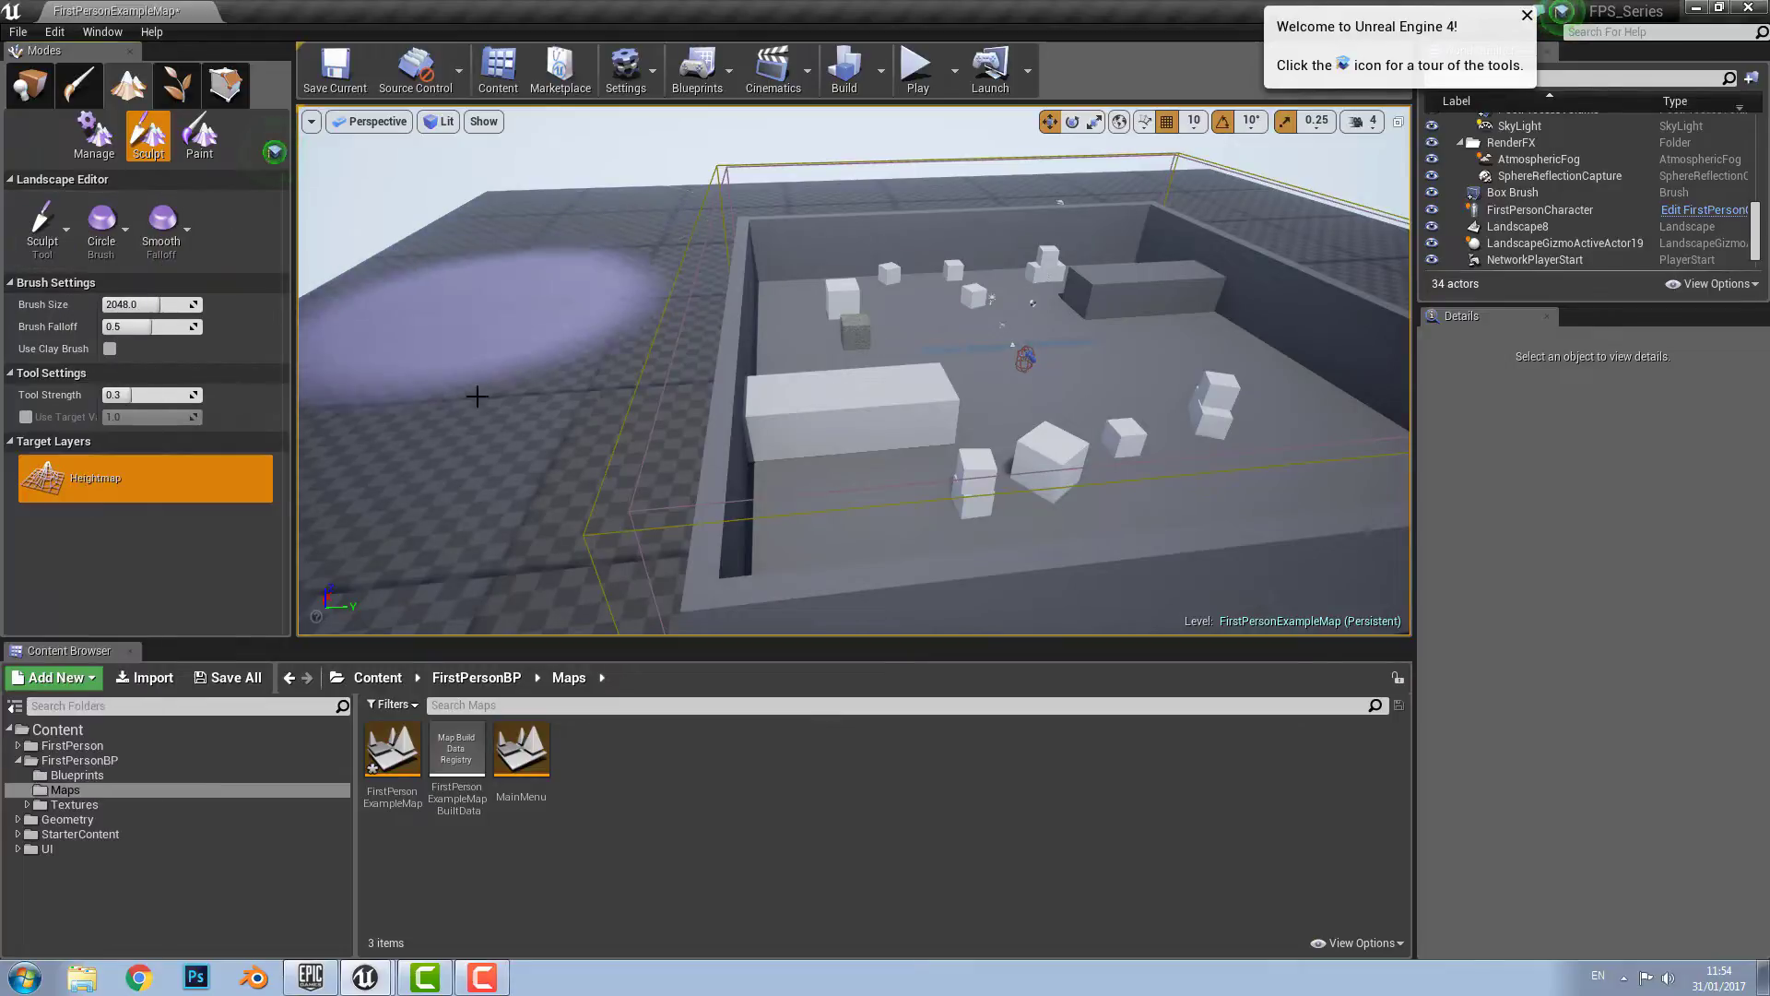
left_click(490, 294)
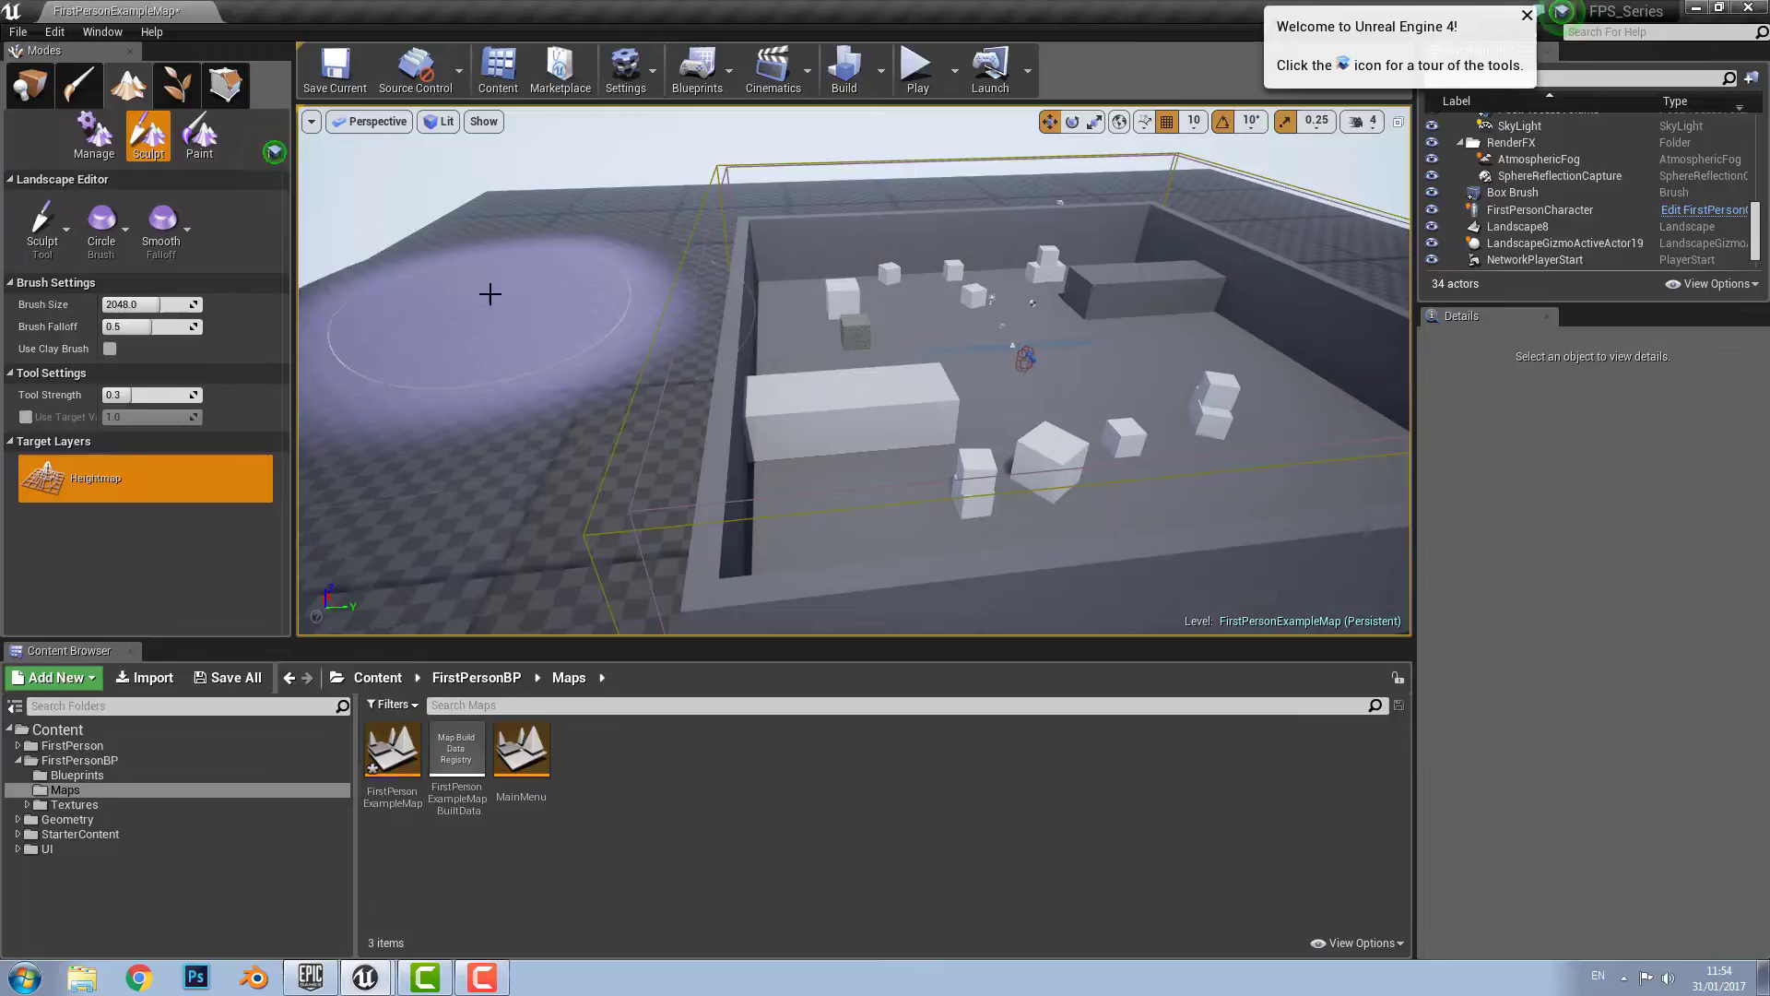
mouse_move(489, 293)
left_mouse_down()
mouse_move(504, 223)
mouse_move(504, 238)
left_mouse_up()
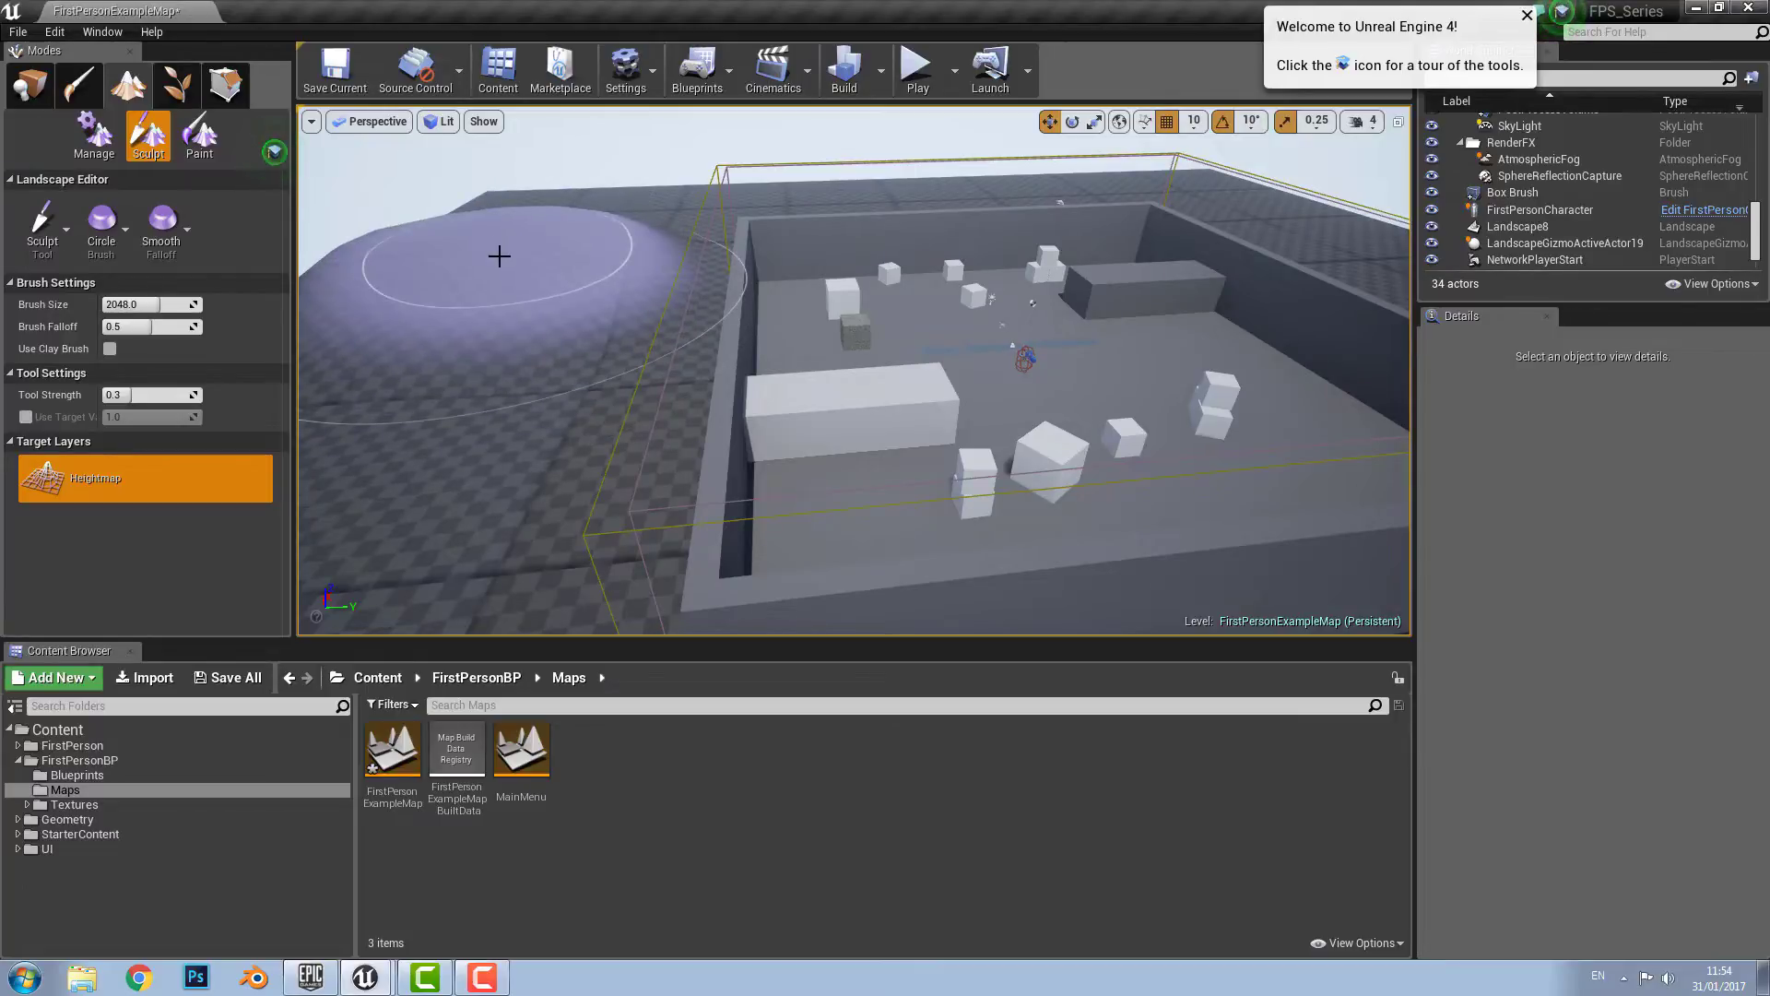
left_click(499, 256, "shift")
left_click(491, 255, "shift")
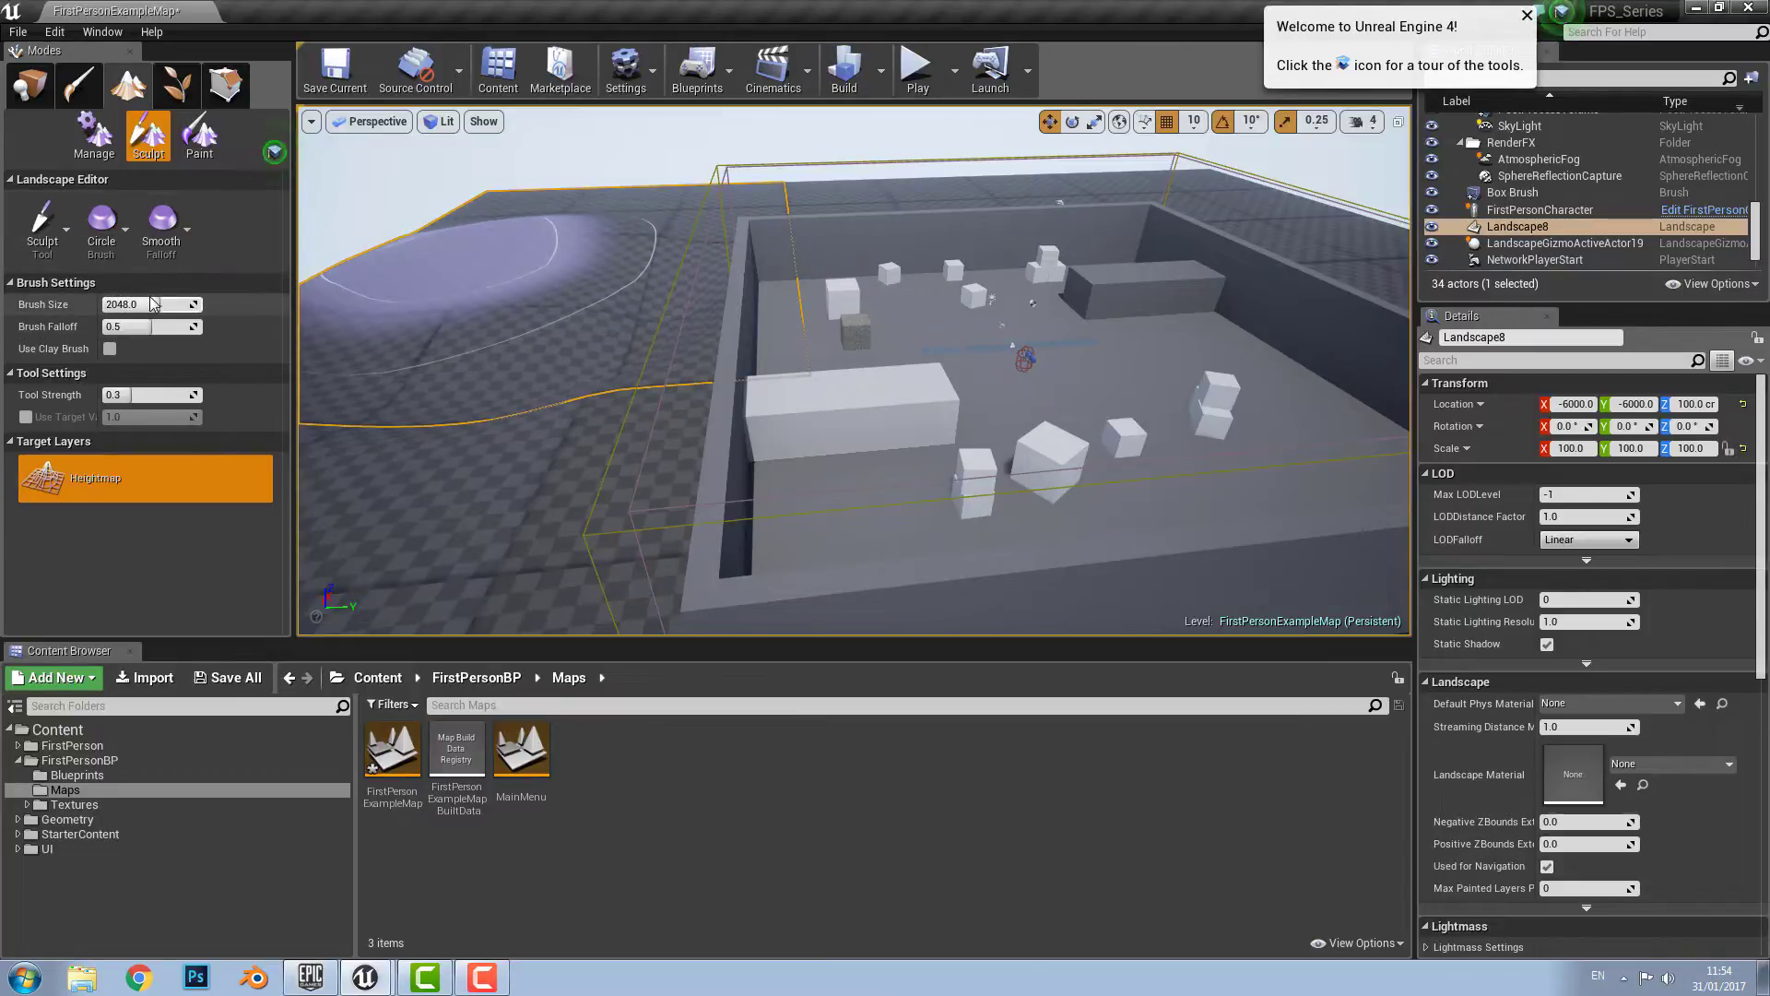
Step: Smooth the sculpted terrain outside the arena wall with the Smooth tool
left_click(41, 231)
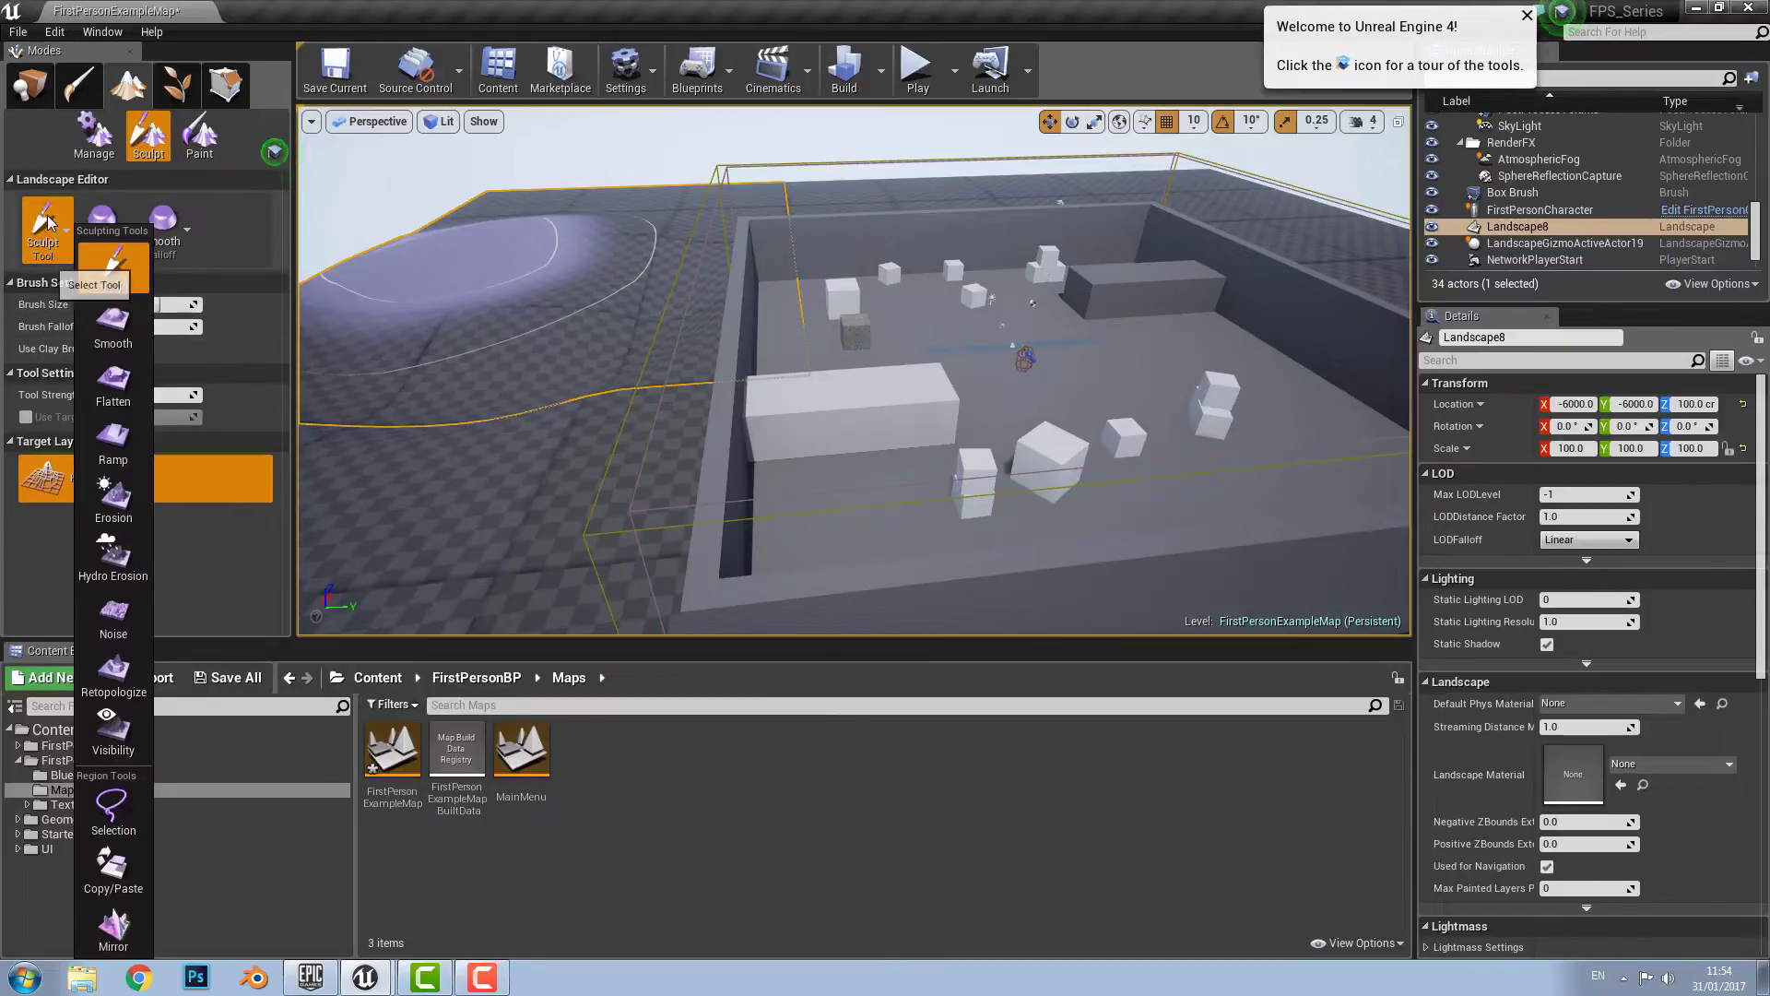
left_click(113, 325)
mouse_move(422, 336)
left_mouse_down()
mouse_move(427, 439)
mouse_move(411, 316)
mouse_move(474, 206)
mouse_move(489, 277)
mouse_move(461, 401)
mouse_move(332, 387)
mouse_move(565, 246)
mouse_move(517, 406)
mouse_move(461, 506)
mouse_move(427, 230)
mouse_move(593, 375)
mouse_move(593, 249)
mouse_move(561, 502)
mouse_move(645, 305)
left_mouse_up()
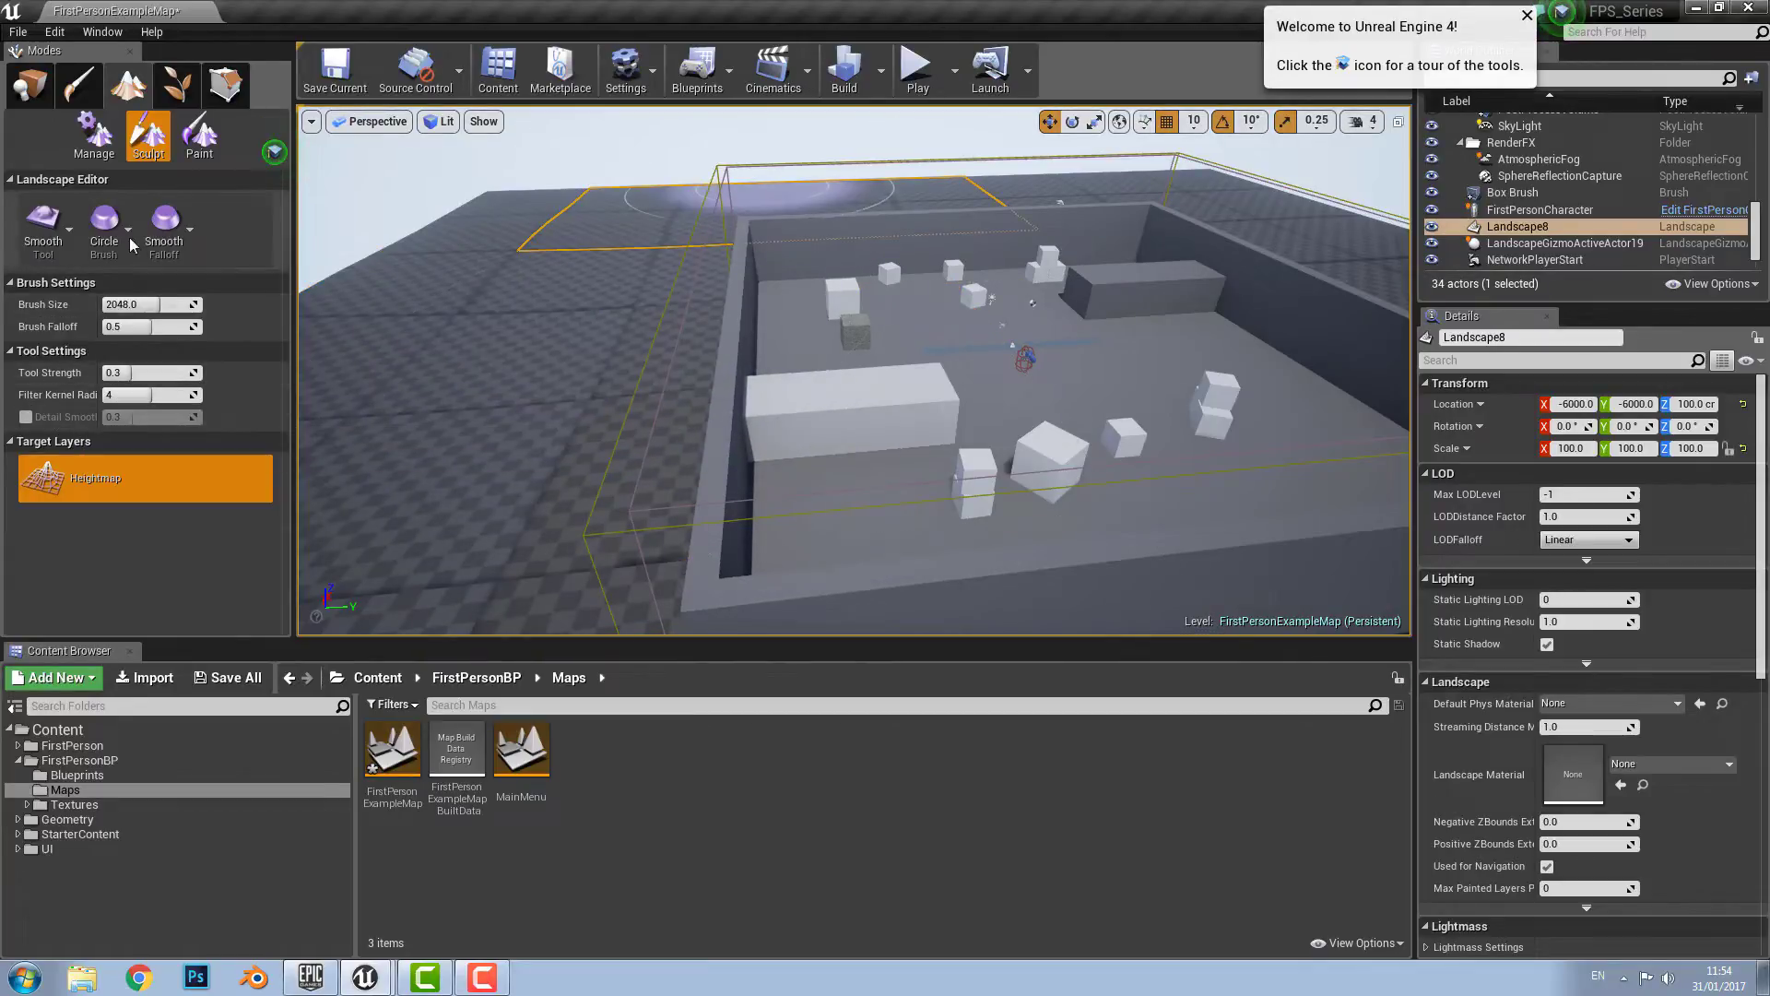
left_click(46, 229)
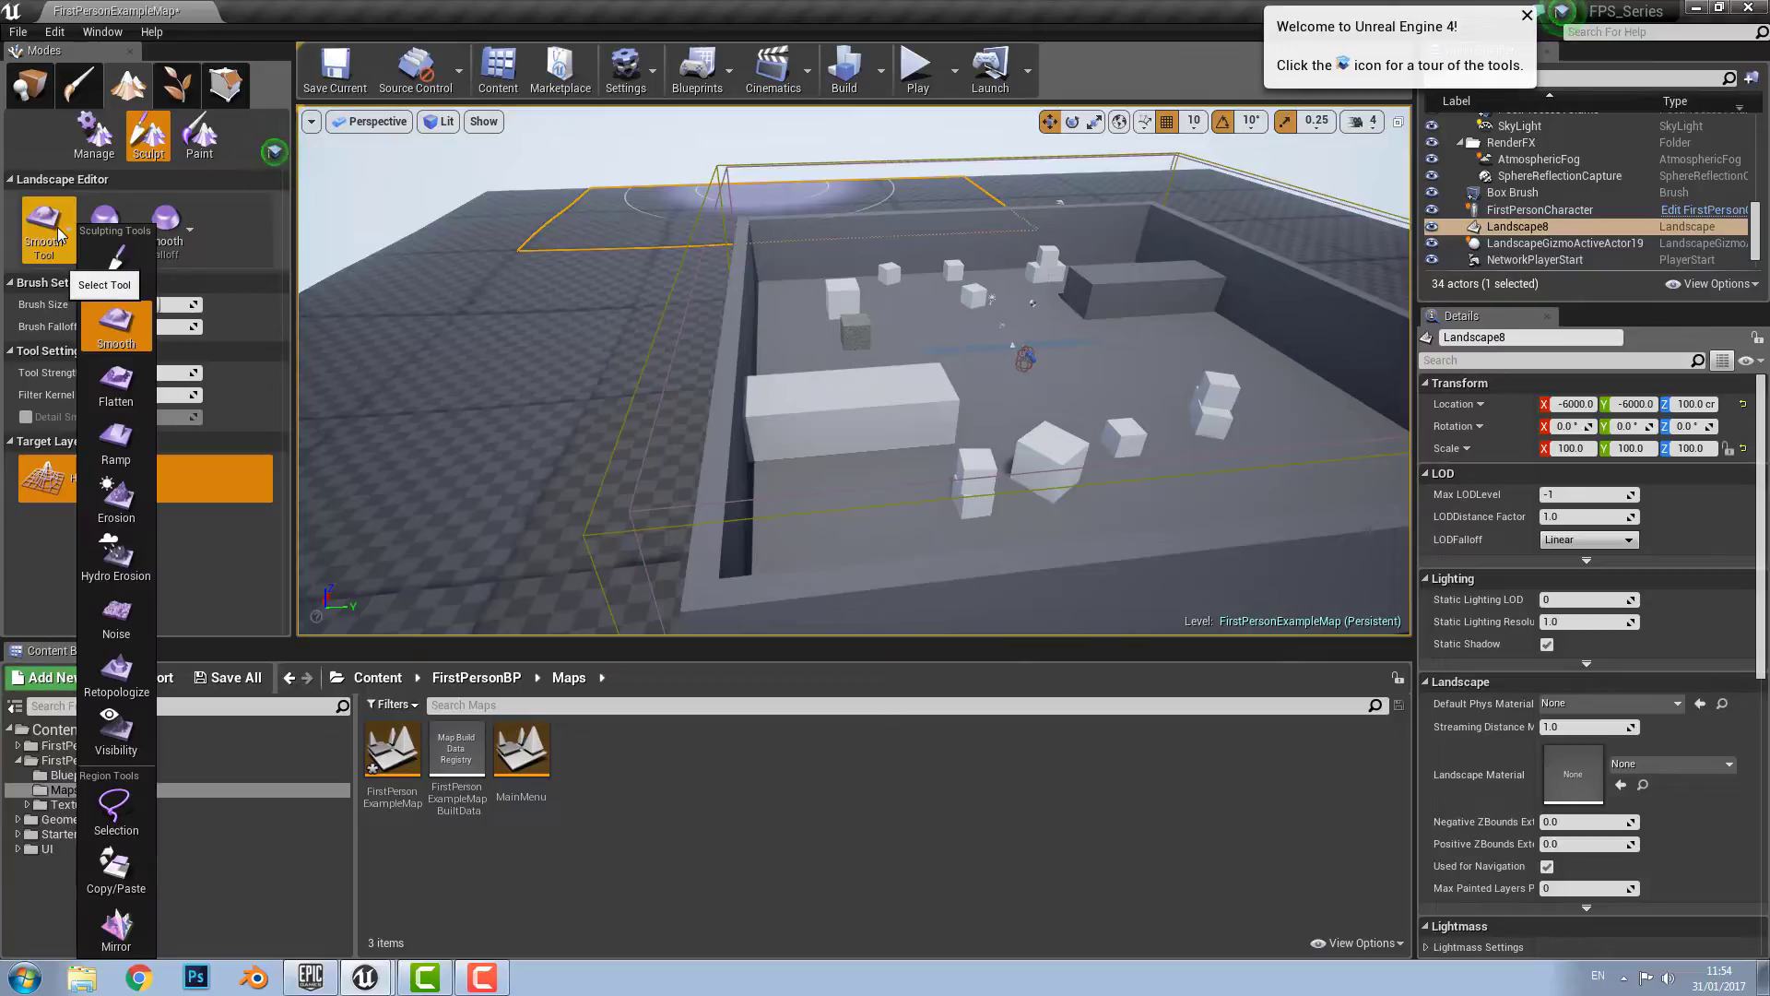
left_click(113, 388)
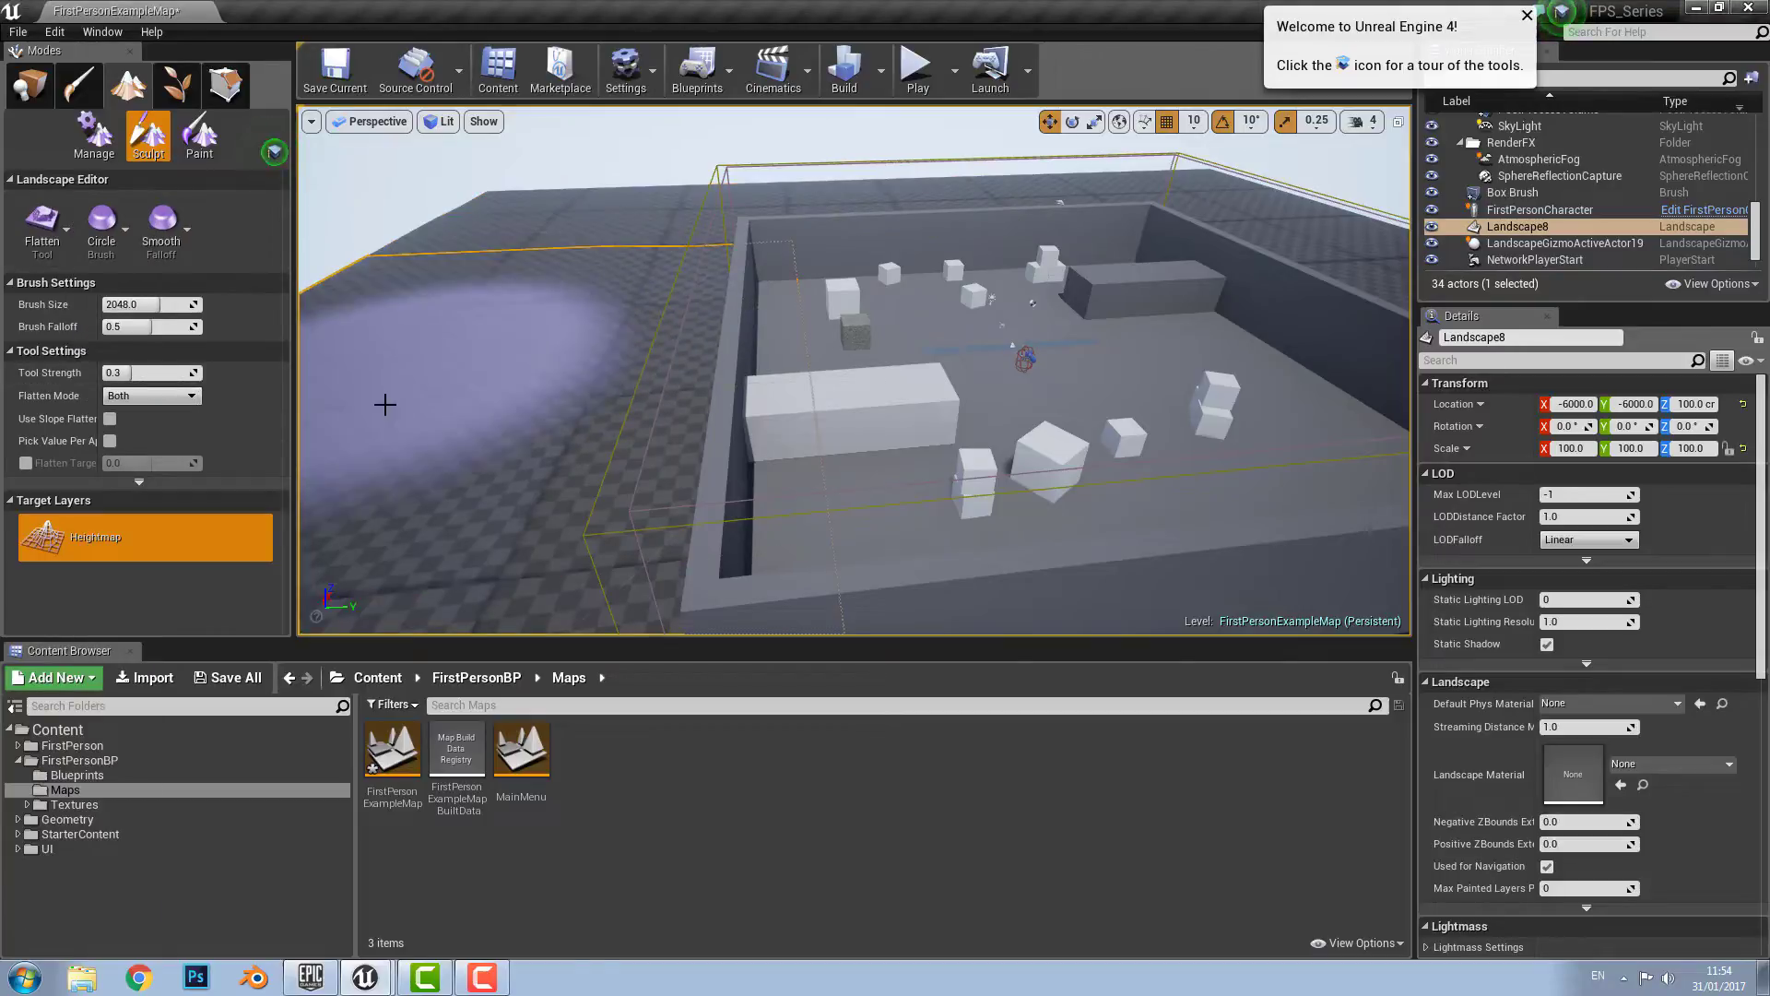
right_click_drag(573, 292, 461, 346)
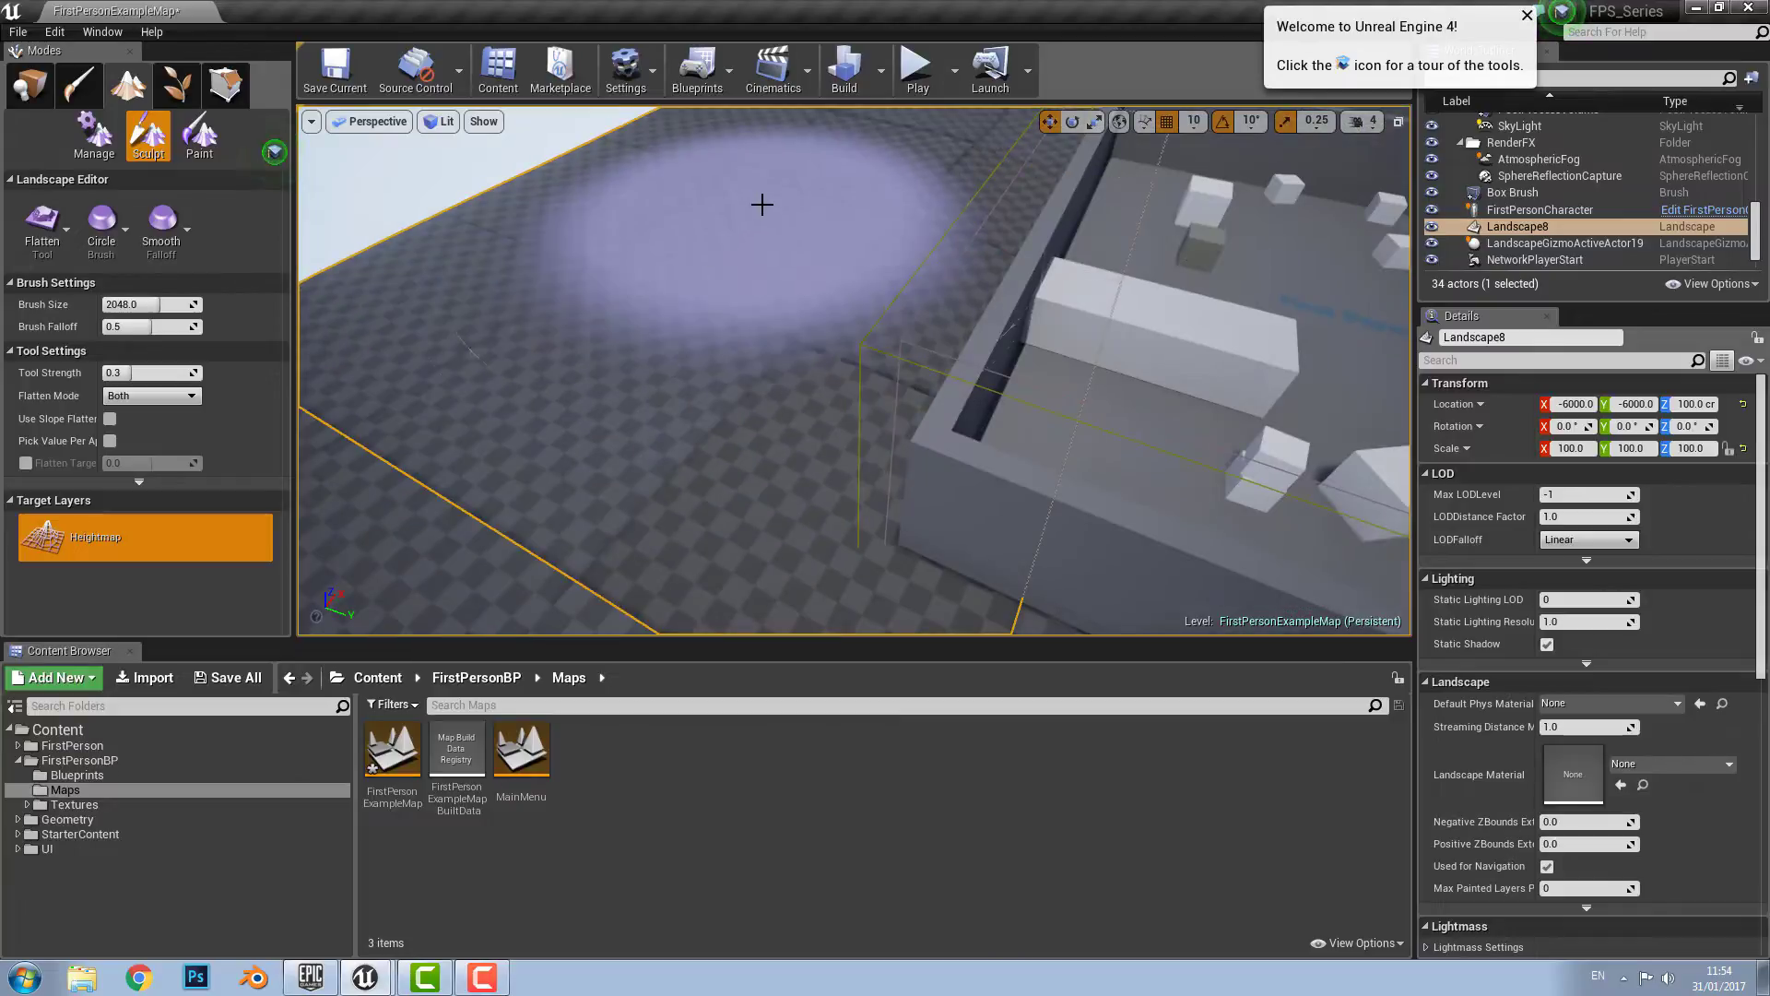
mouse_move(762, 202)
right_mouse_down()
mouse_move(539, 149)
mouse_move(738, 124)
mouse_move(922, 138)
mouse_move(977, 175)
mouse_move(1364, 200)
right_mouse_up()
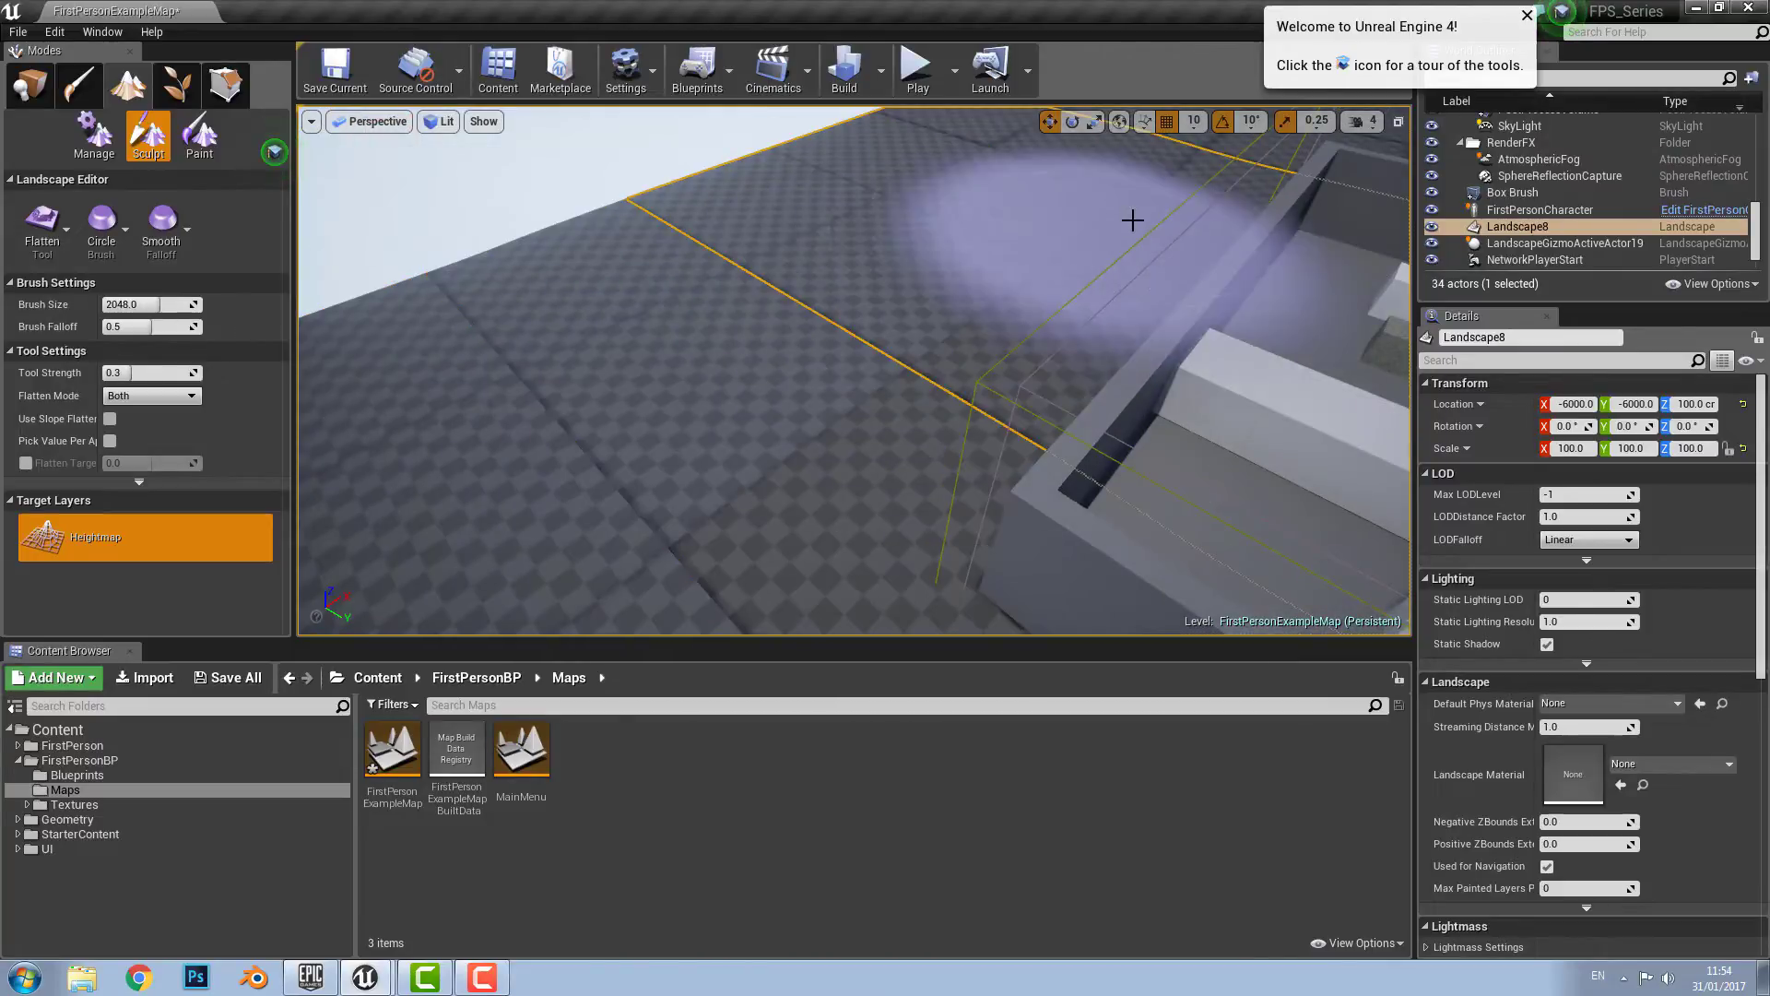
right_click_drag(451, 372, 373, 314)
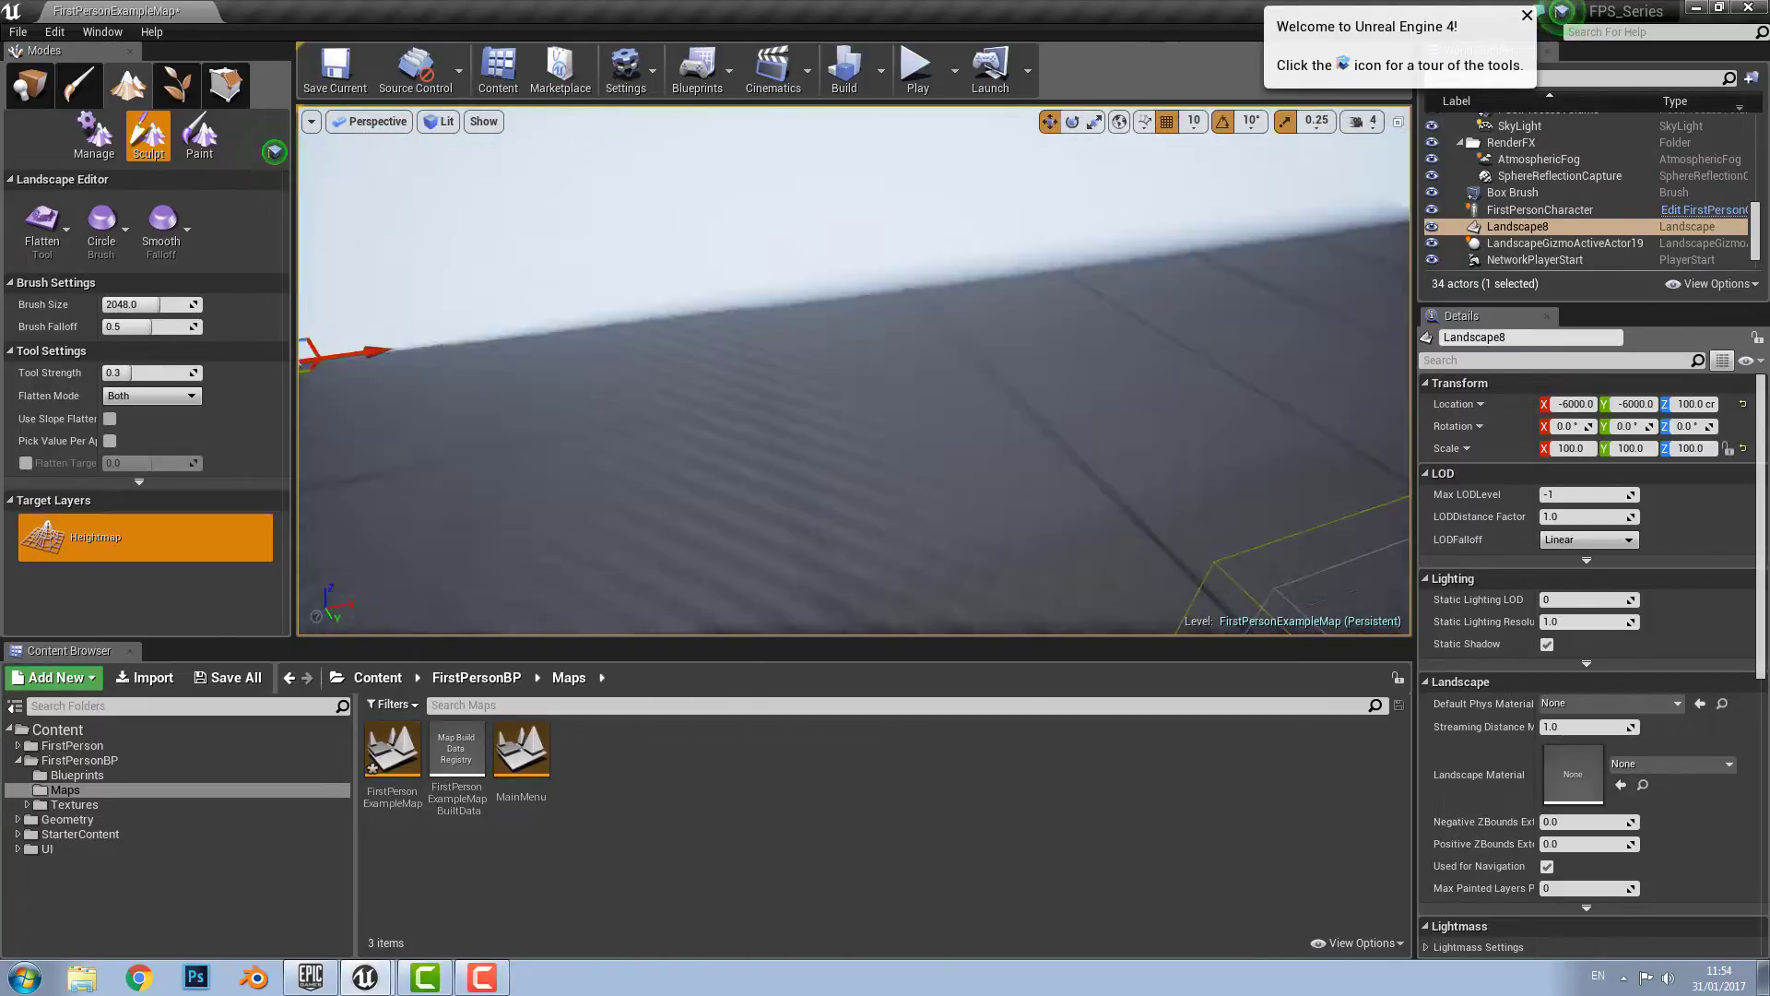
left_click(29, 84)
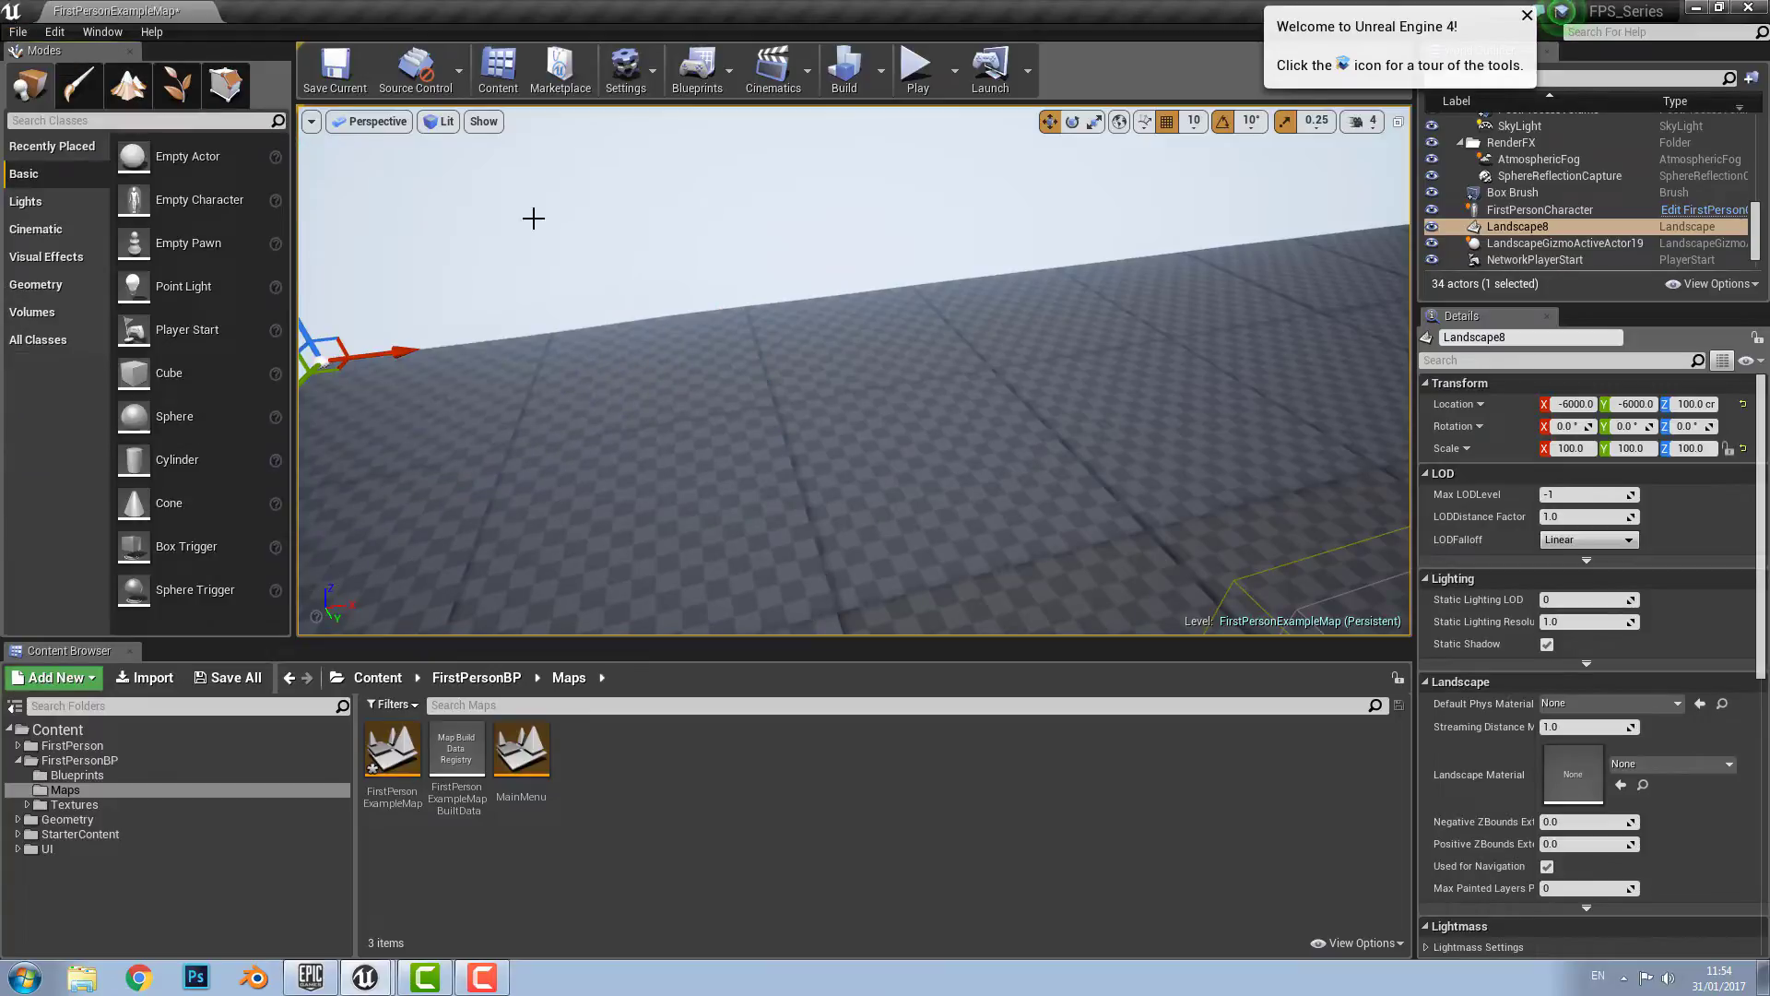
right_click_drag(533, 217, 553, 177)
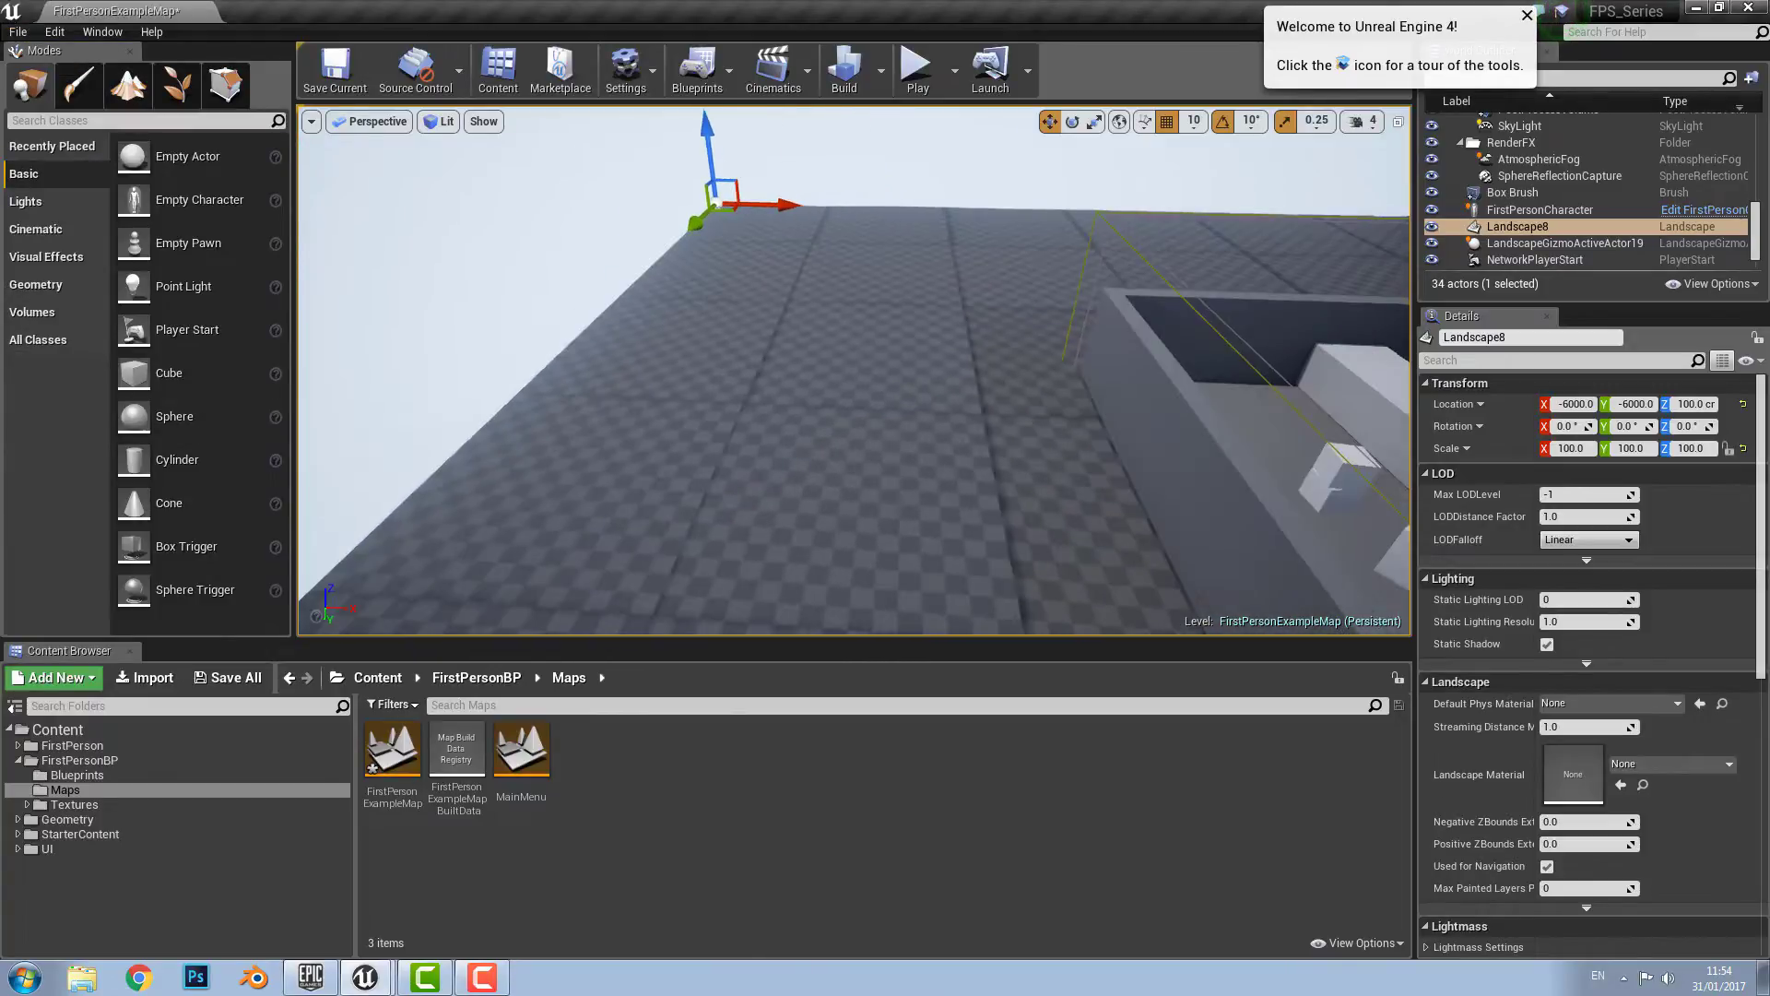
Step: Raise a large hill at the landscape's far corner with the Sculpt tool and reshape the ground behind the arena
left_click(129, 88)
left_click(42, 221)
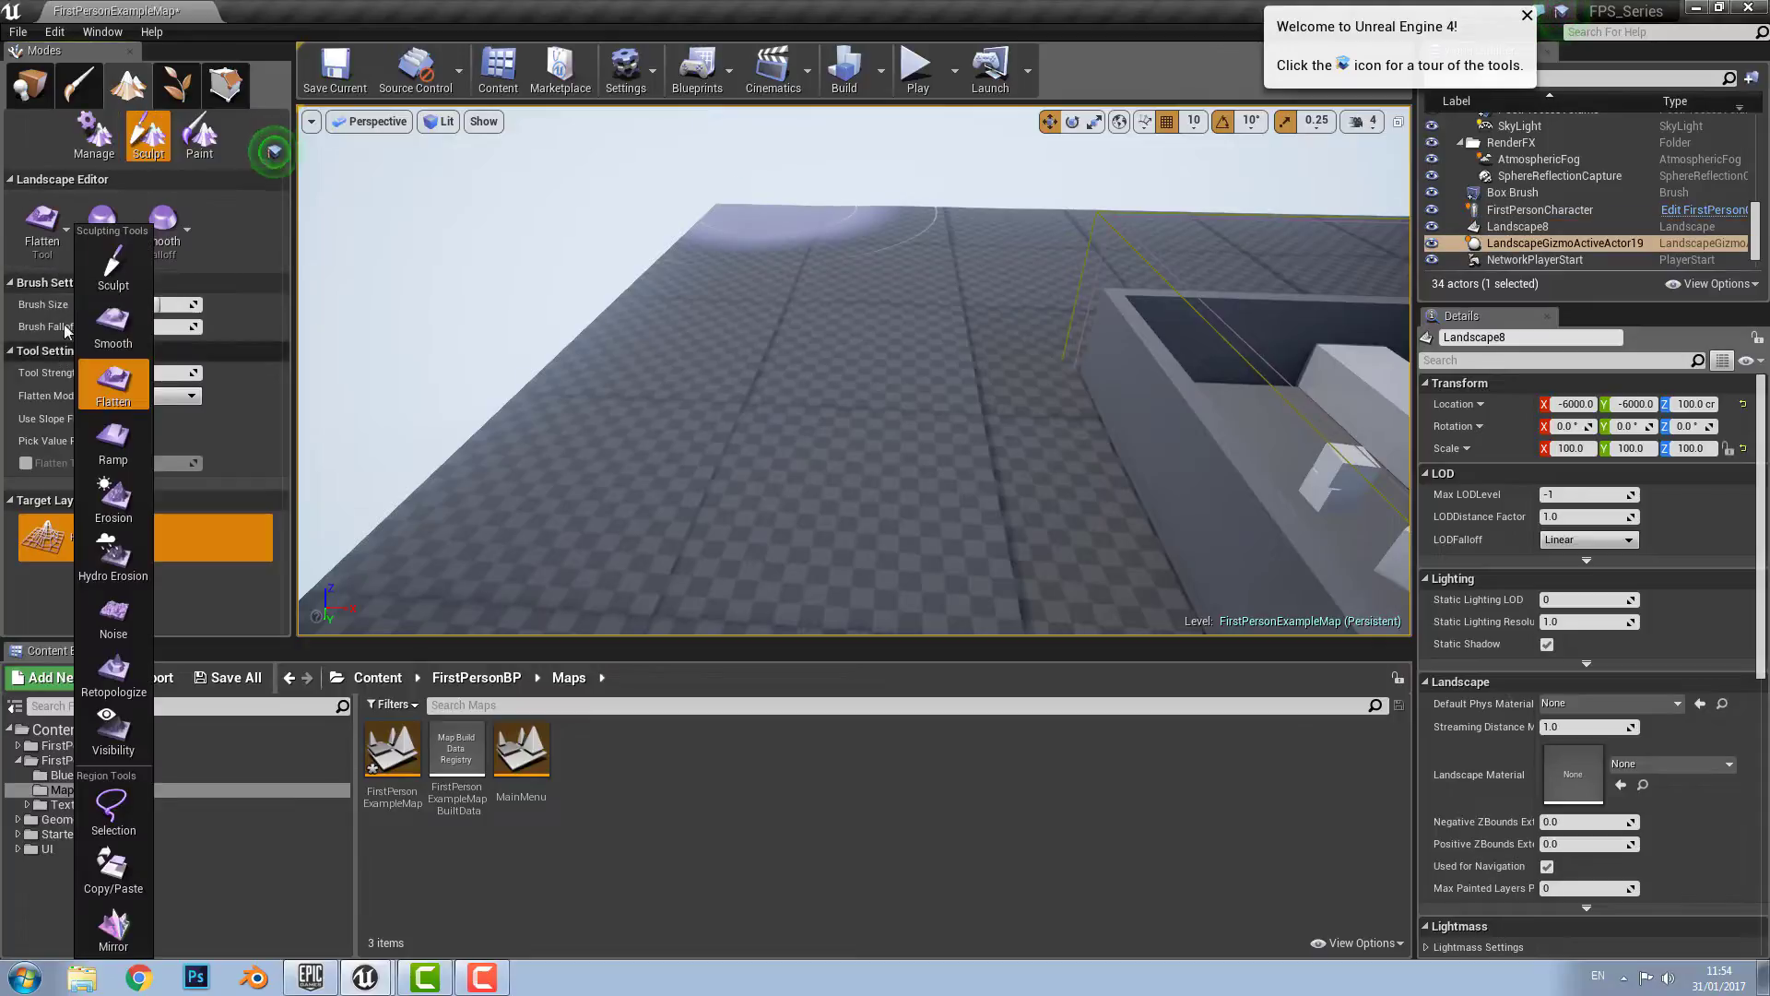
left_click(110, 293)
left_click_drag(733, 323, 752, 295)
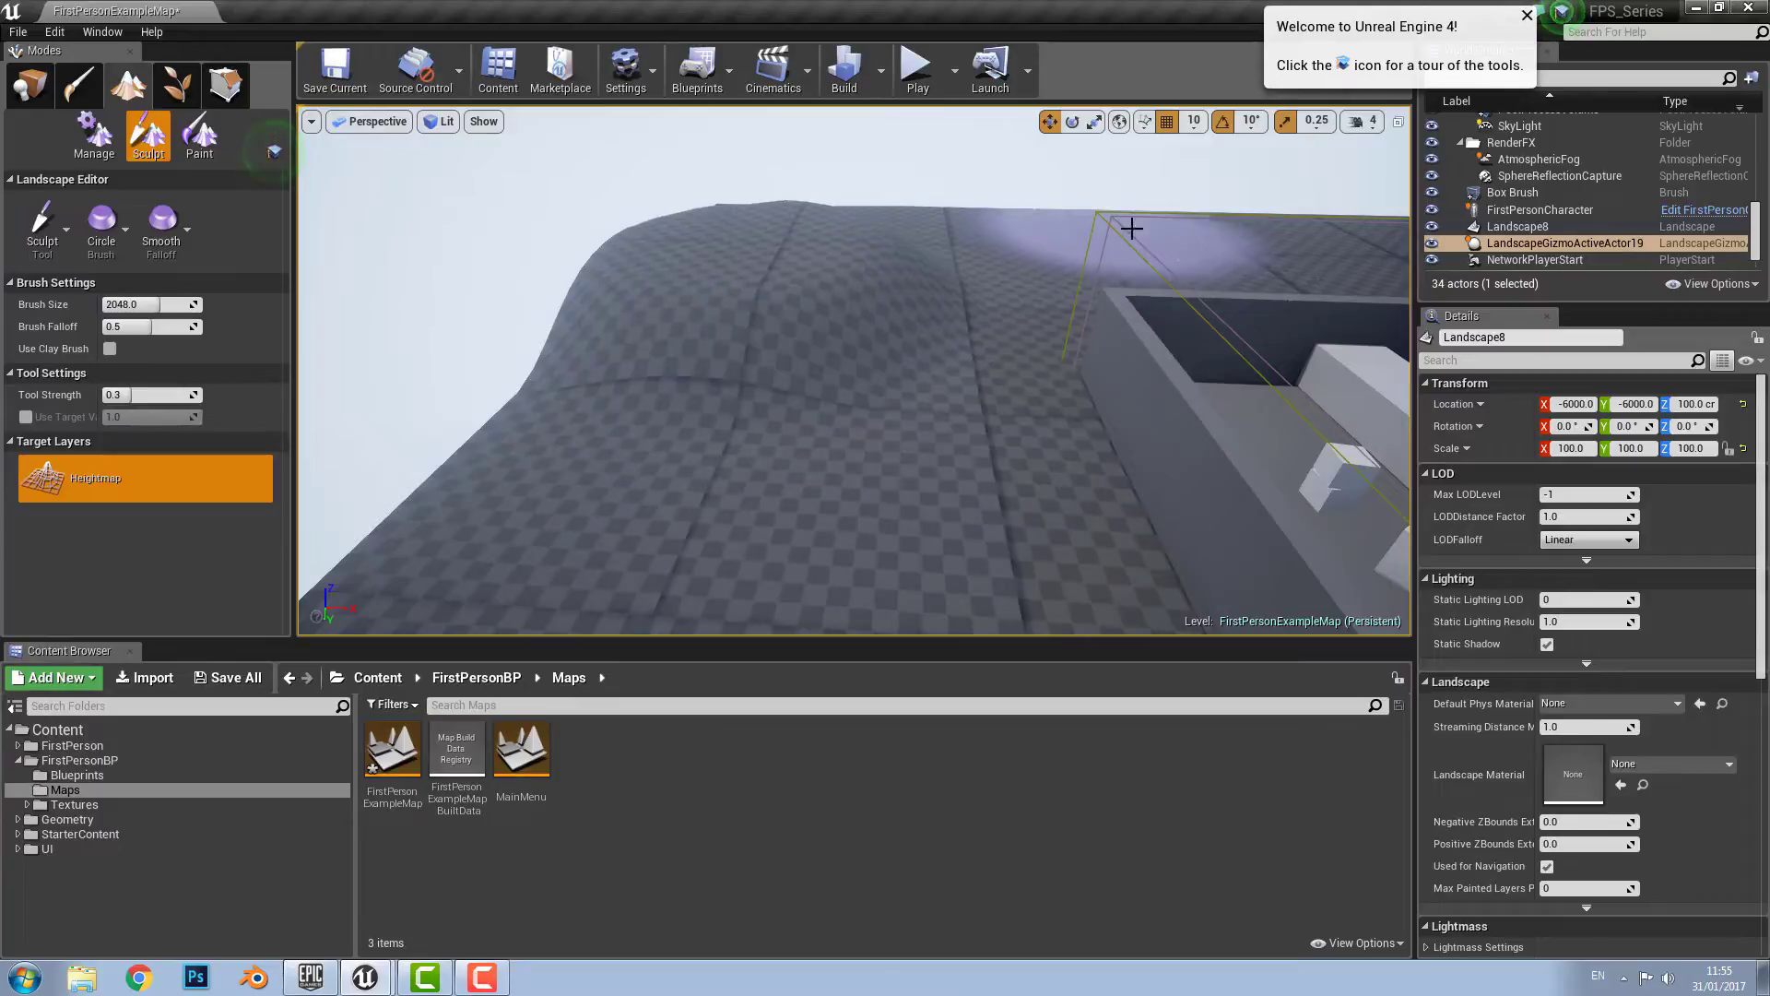
left_click_drag(1132, 228, 1148, 235, "shift")
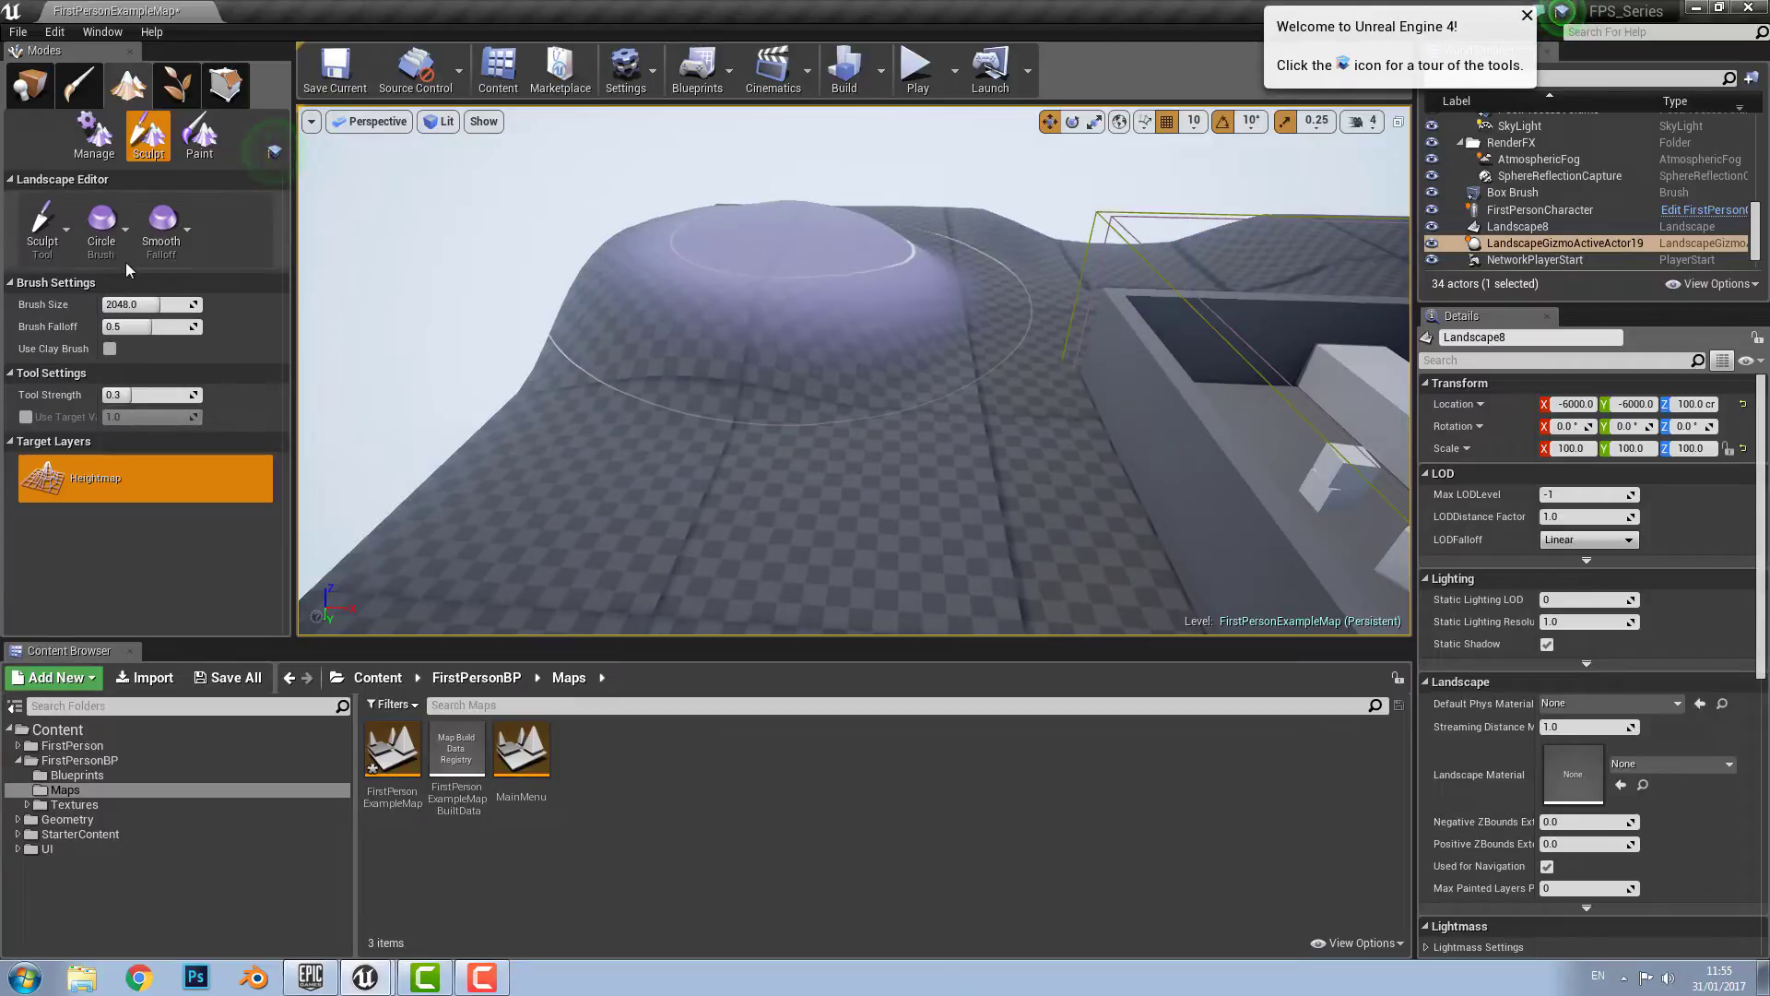
Step: Spread the corner hill's slope outward with the Flatten tool and level the terrain between the hill and the arena
left_click(61, 231)
left_click(88, 389)
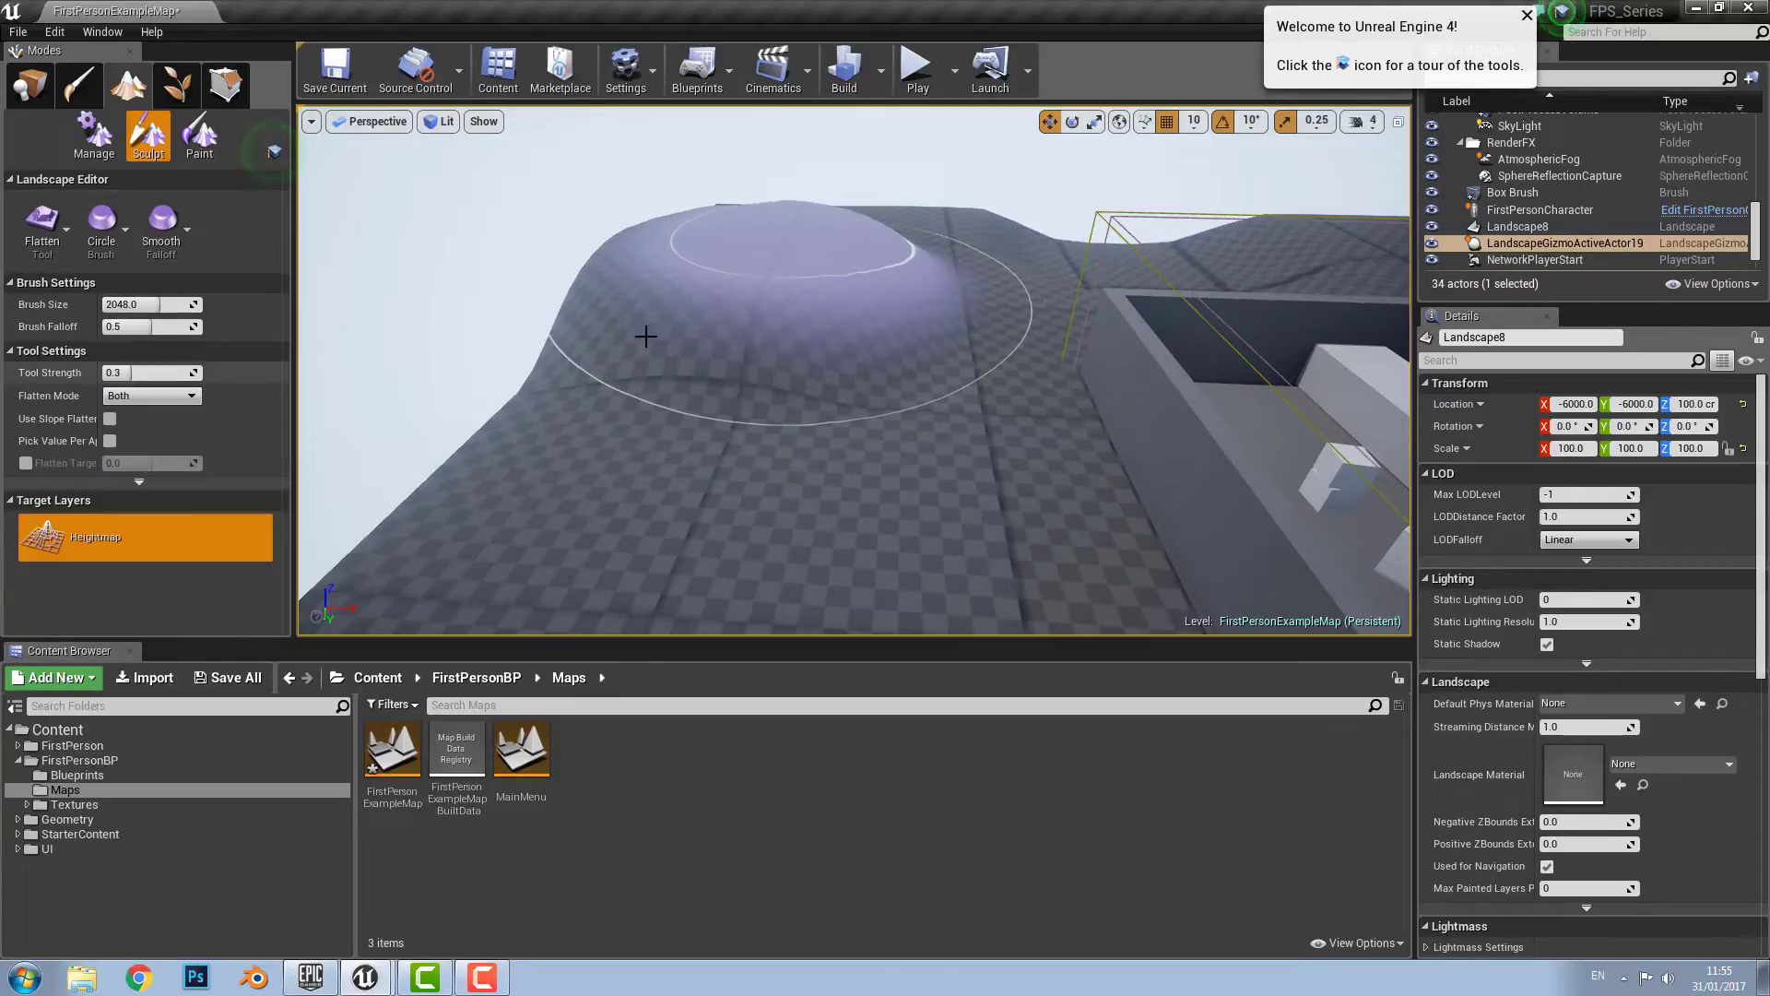
mouse_move(645, 332)
left_mouse_down()
mouse_move(791, 284)
mouse_move(779, 241)
mouse_move(747, 462)
left_mouse_up()
key("ctrl+z")
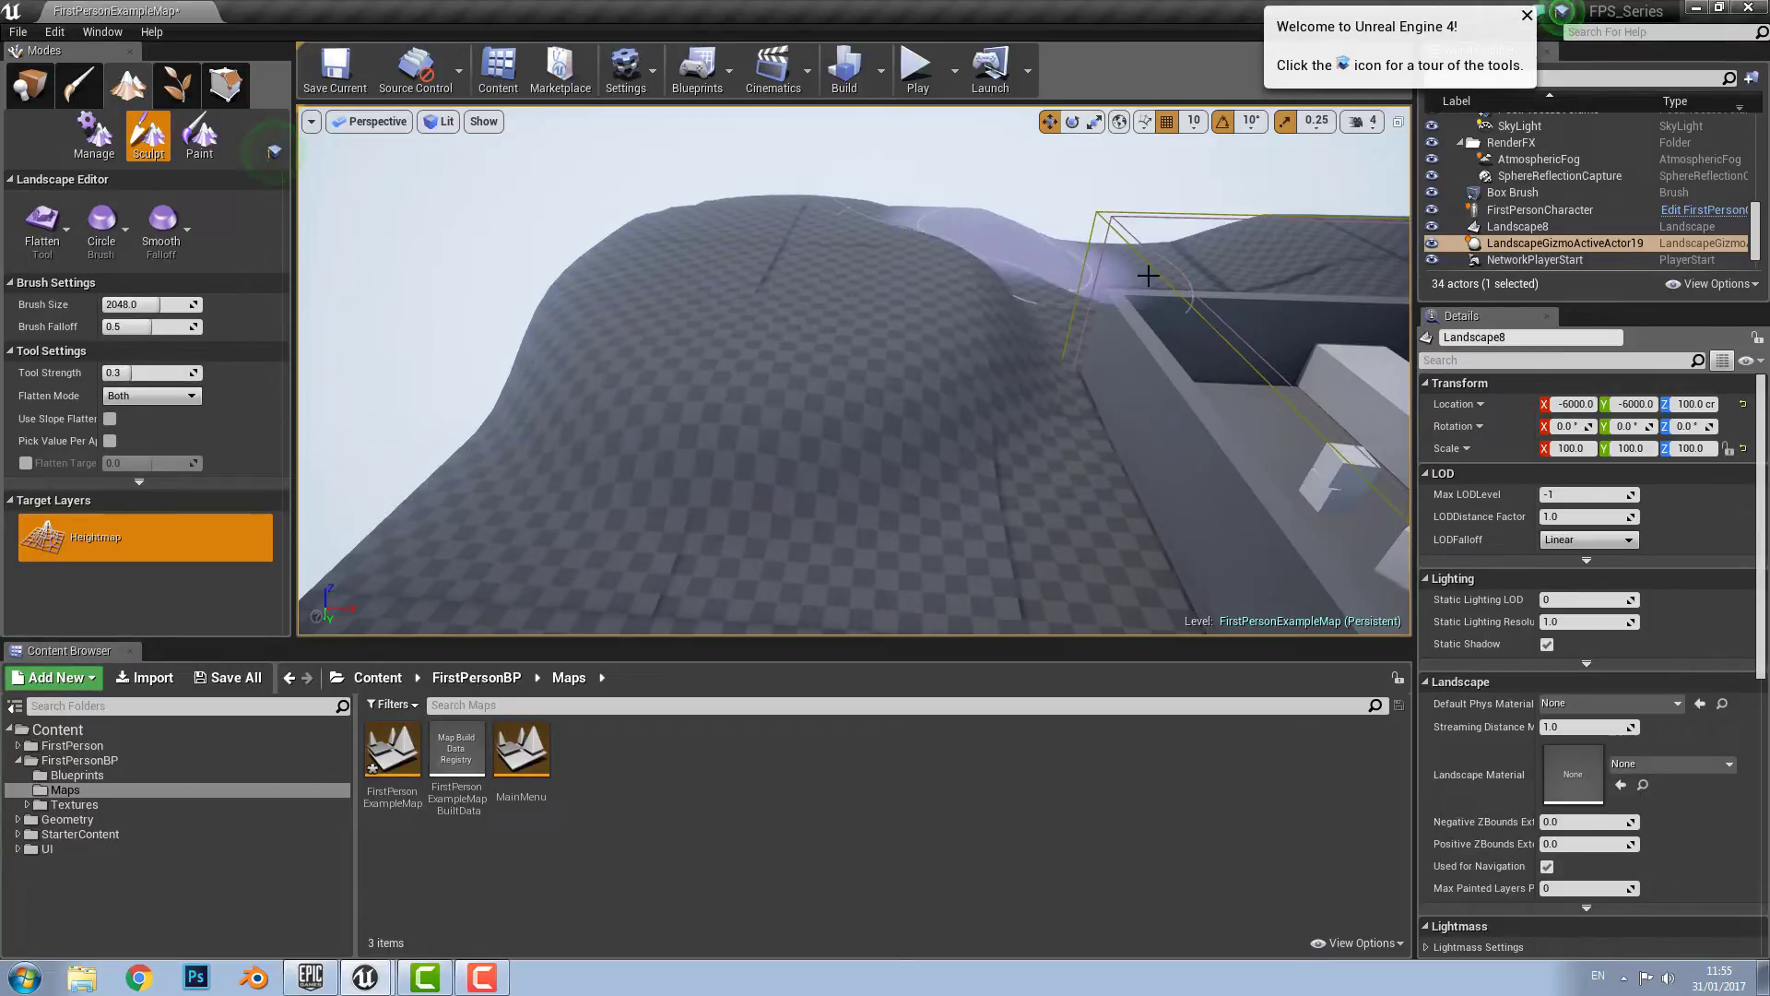
mouse_move(1148, 276)
left_mouse_down()
mouse_move(1130, 253)
mouse_move(1126, 268)
mouse_move(1049, 249)
mouse_move(1182, 252)
mouse_move(1205, 277)
mouse_move(1214, 253)
mouse_move(1276, 261)
mouse_move(1052, 255)
left_mouse_up()
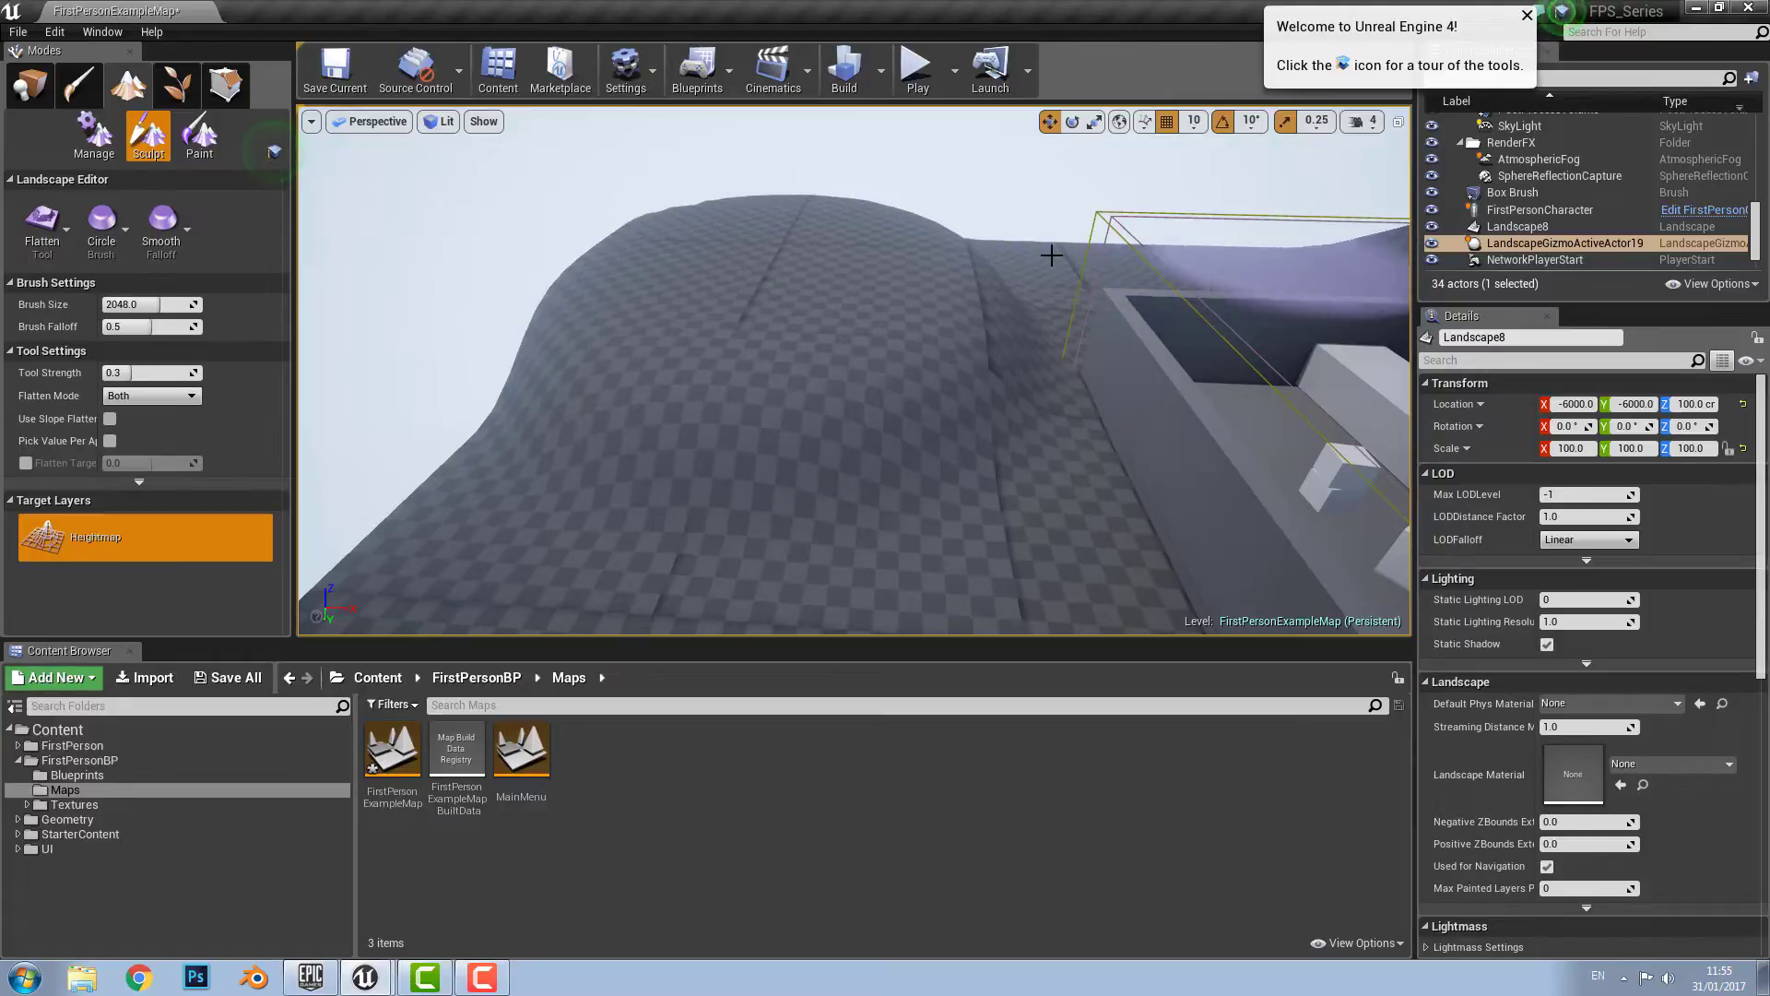
Step: Place two ramp points with the Ramp tool, one on the open ground outside the arena and one at its near wall
right_click_drag(834, 226, 737, 218)
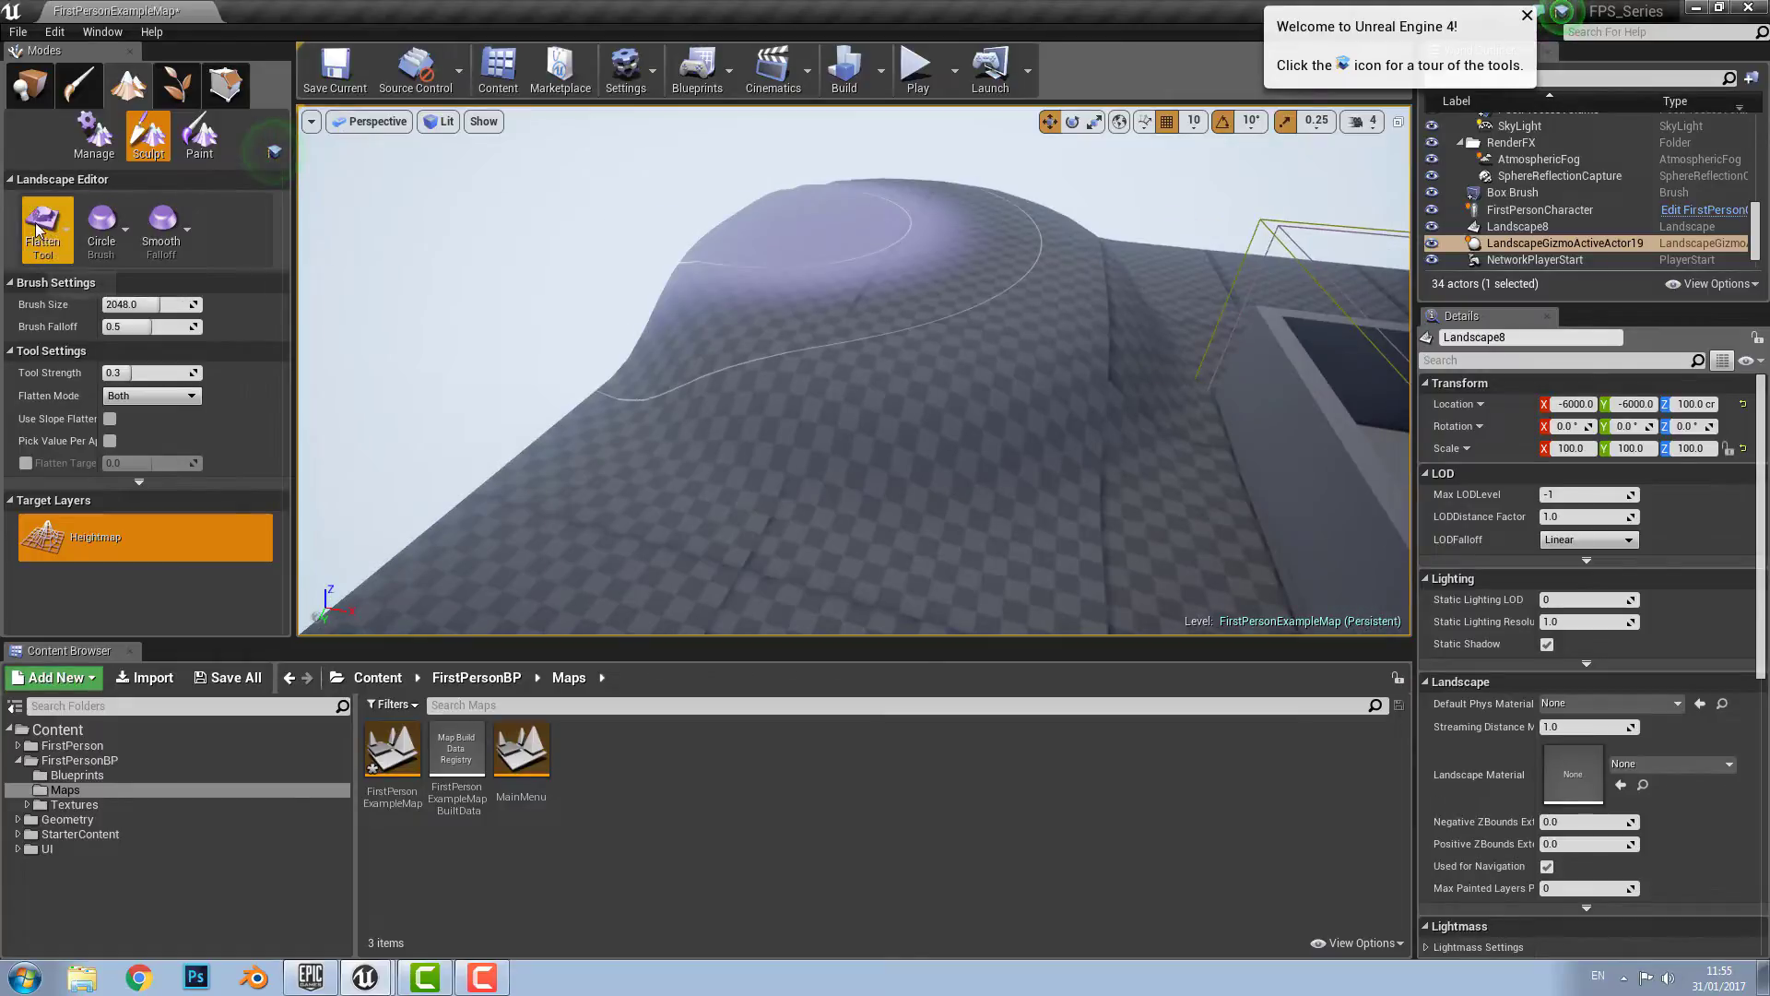
left_click(36, 231)
left_click(131, 452)
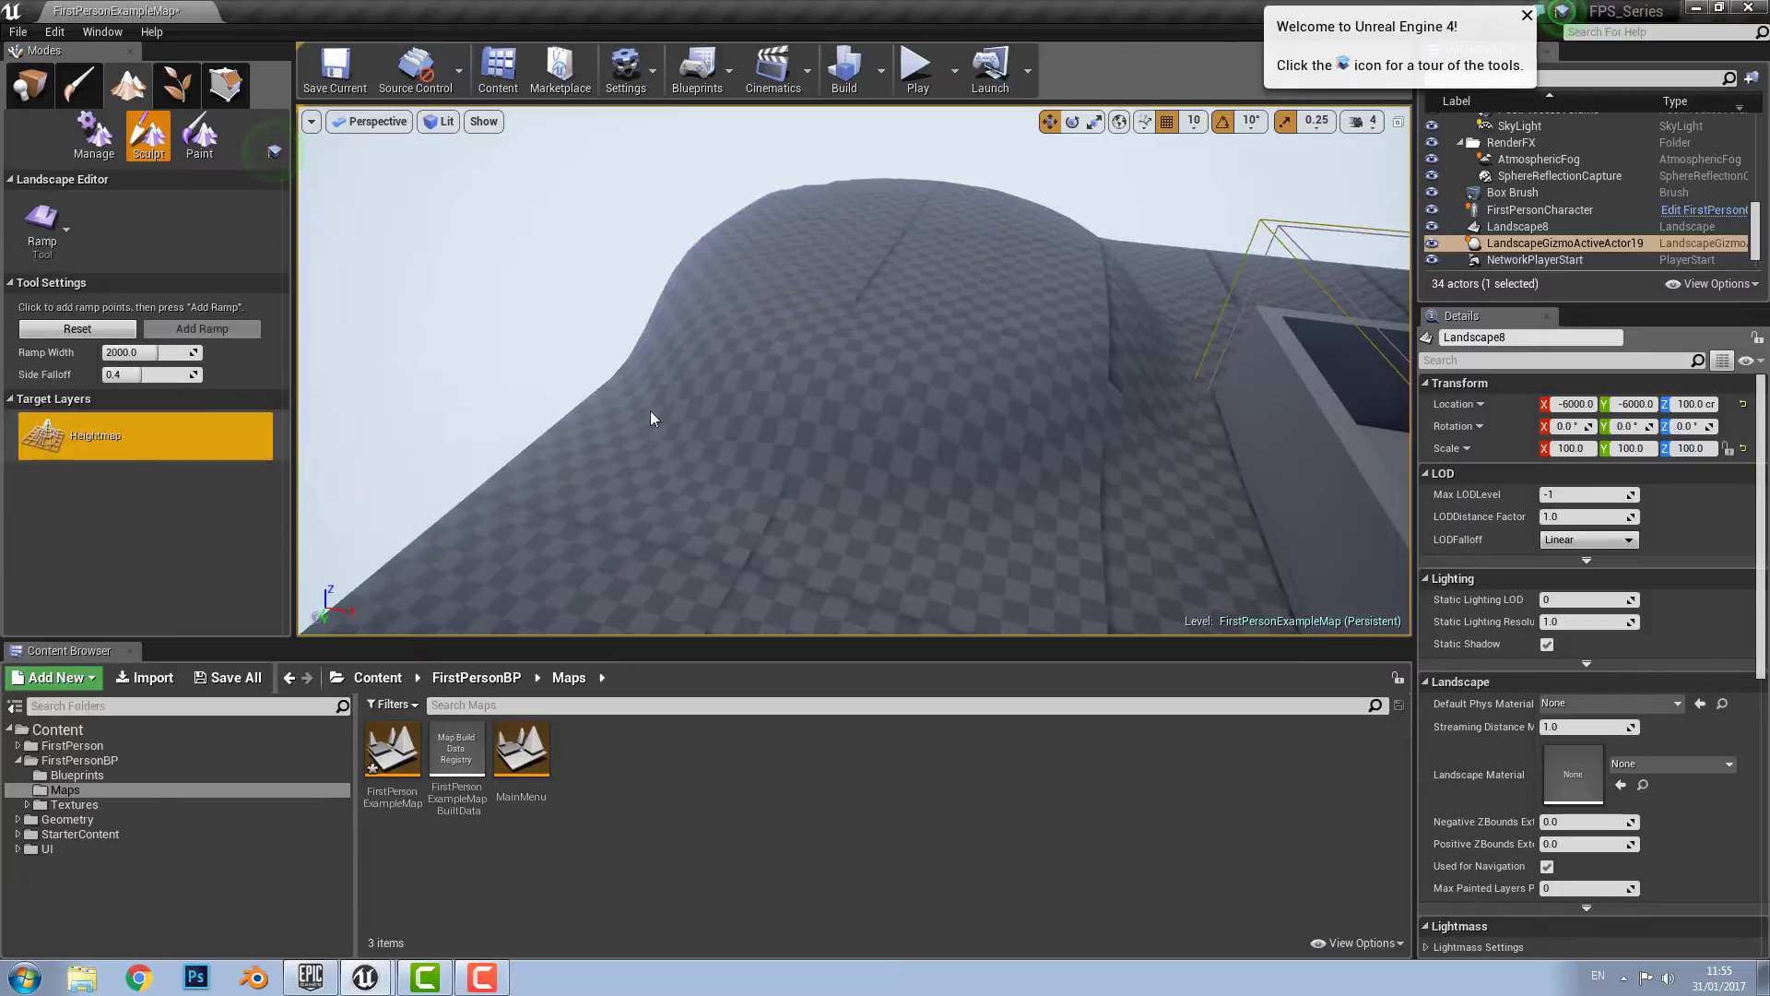
key("f")
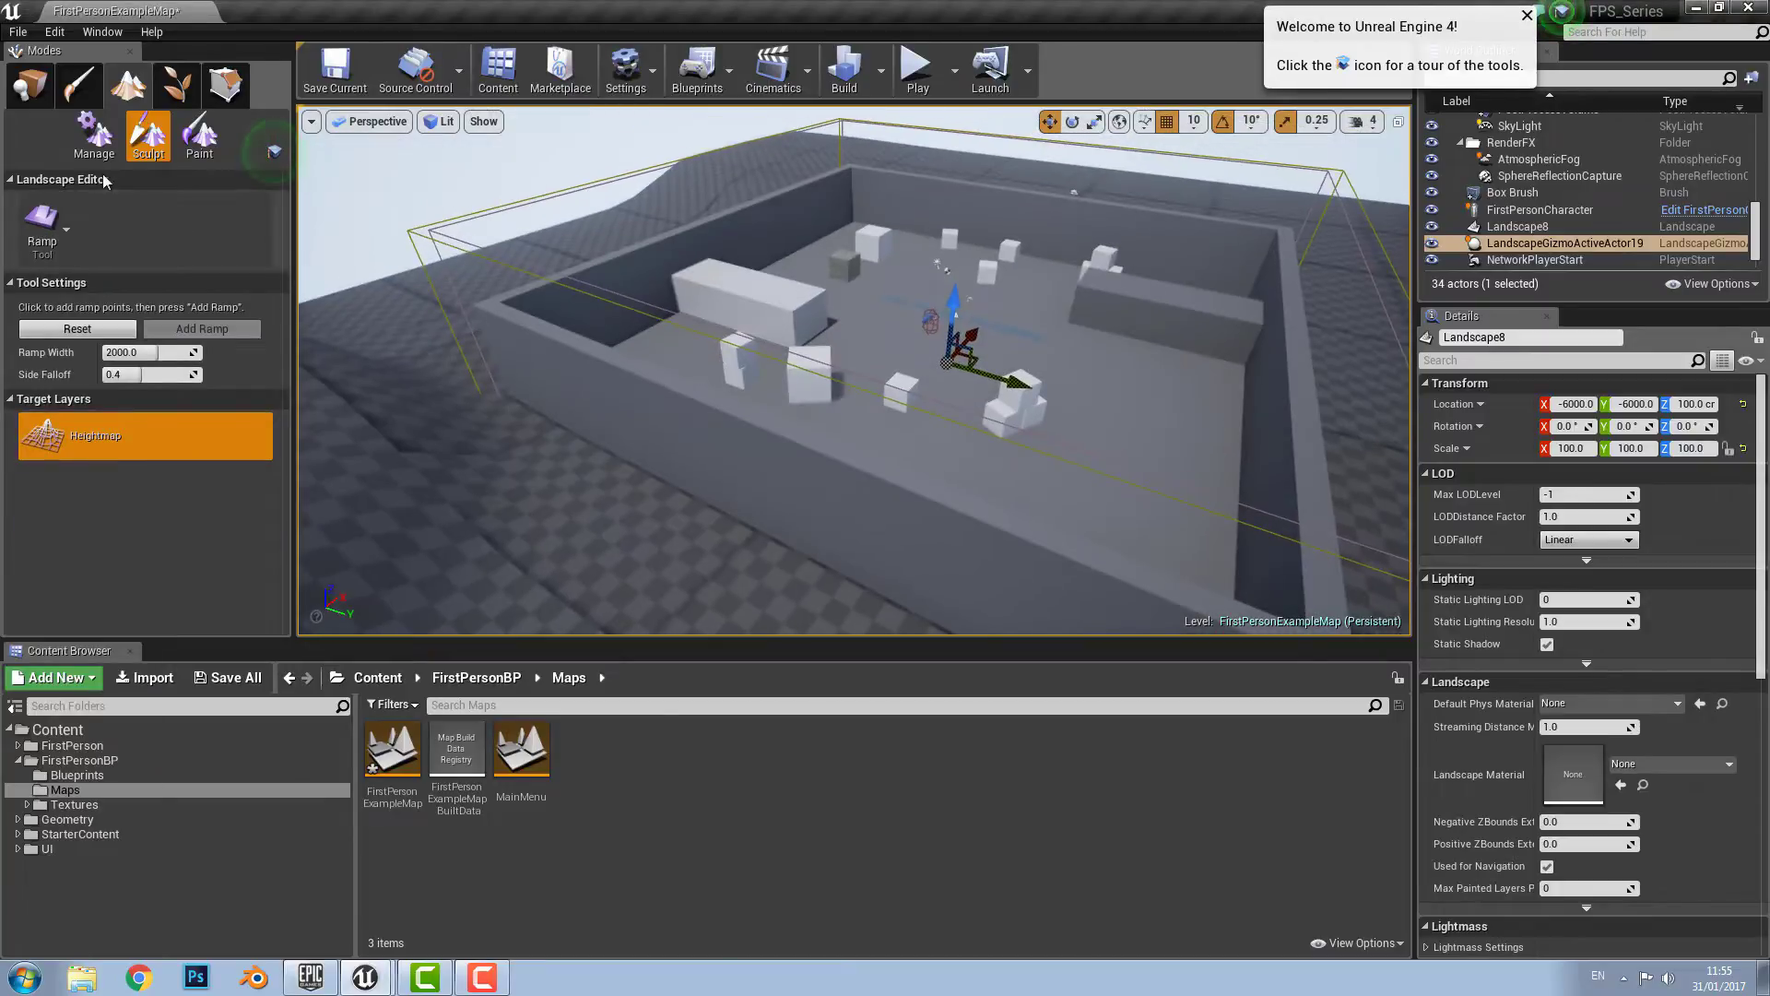
left_click(34, 86)
right_click_drag(660, 390, 507, 393)
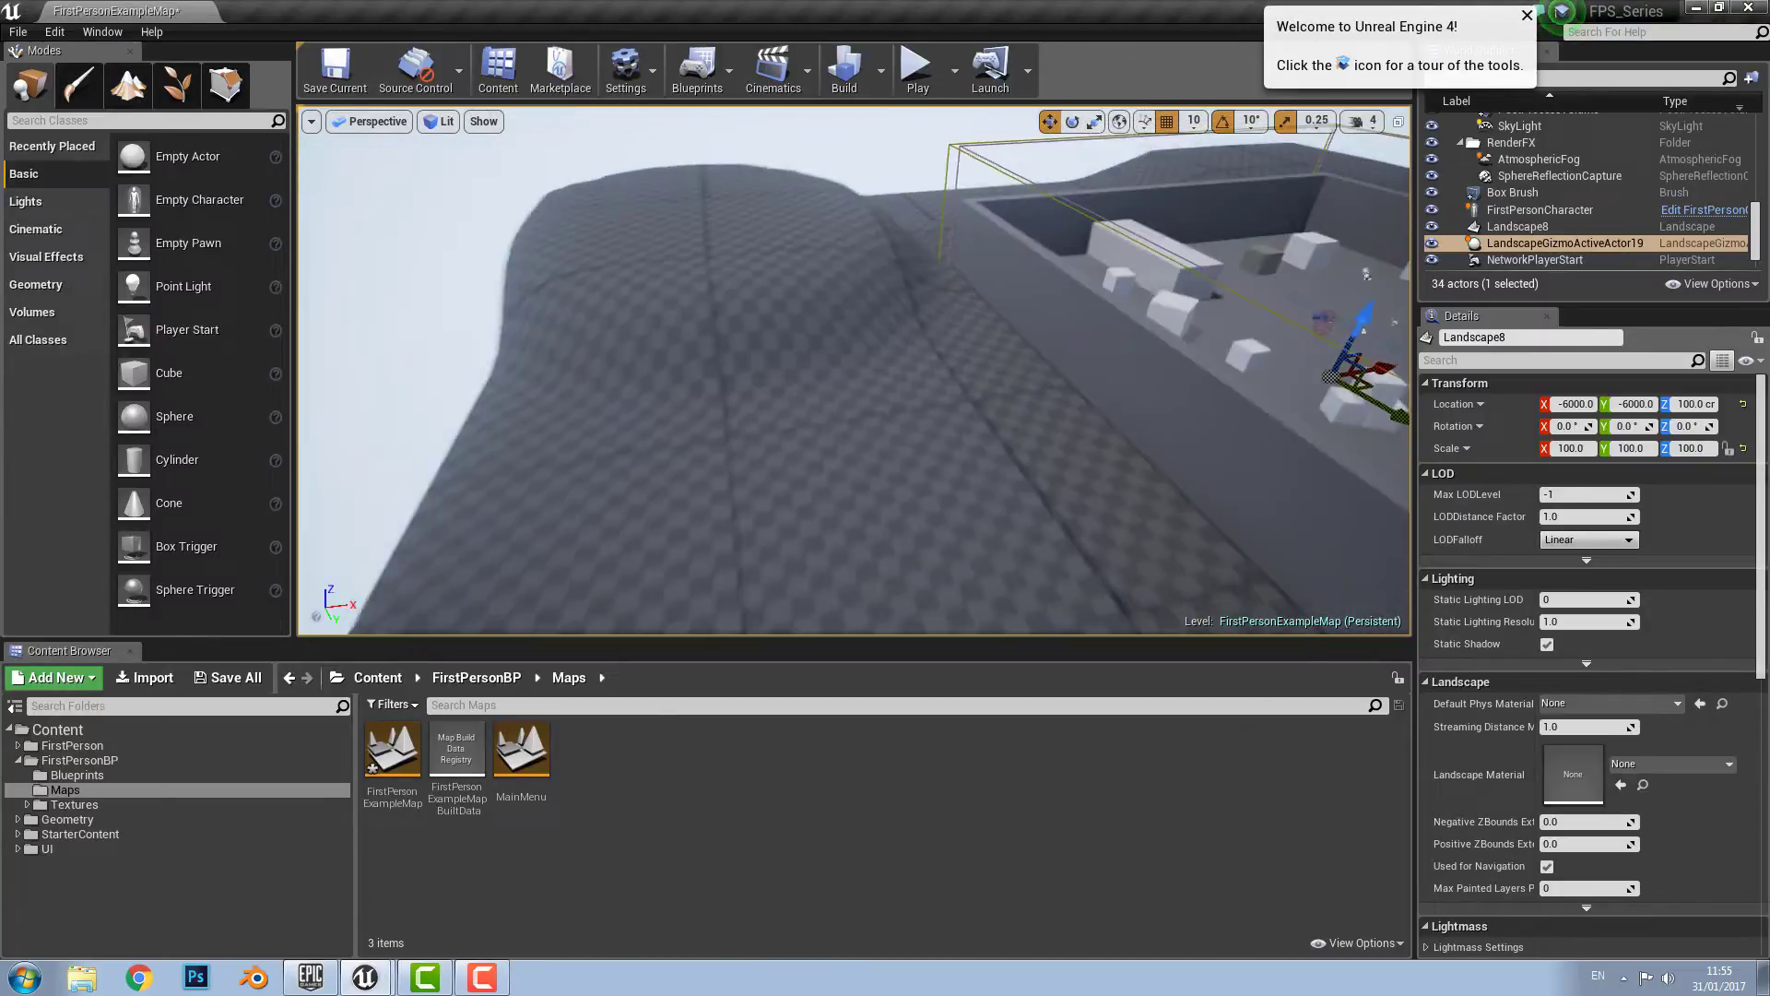
key("f")
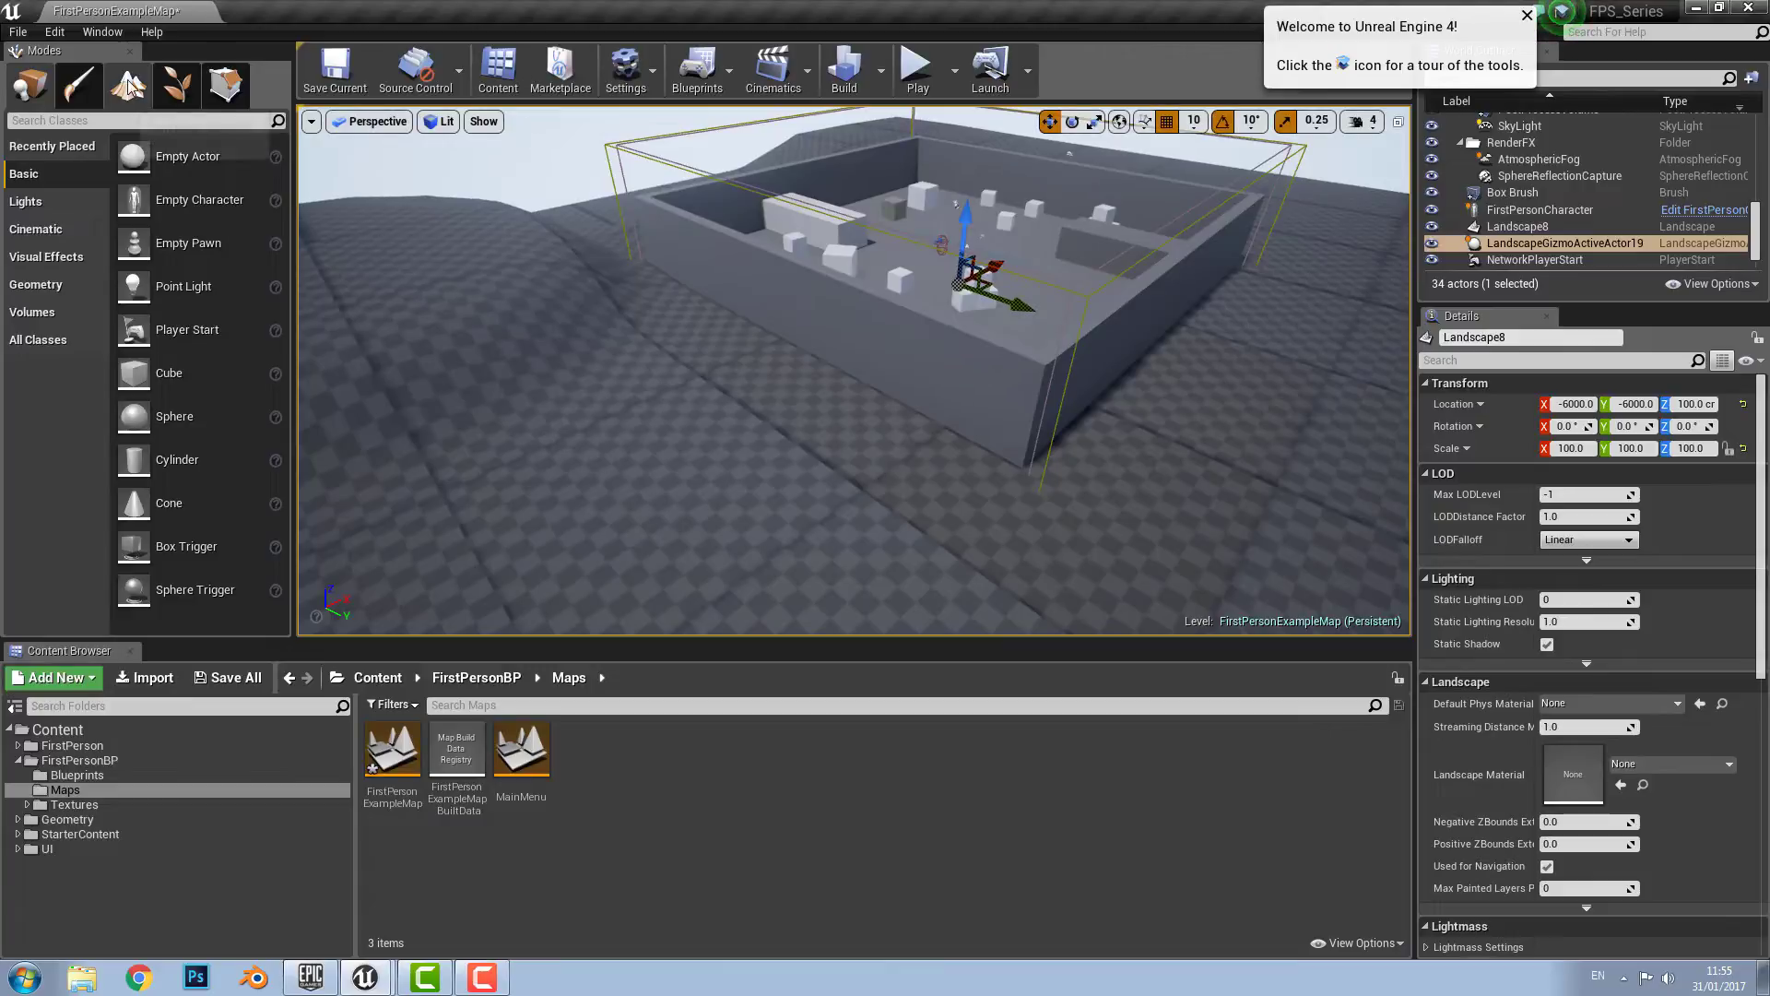
left_click(130, 87)
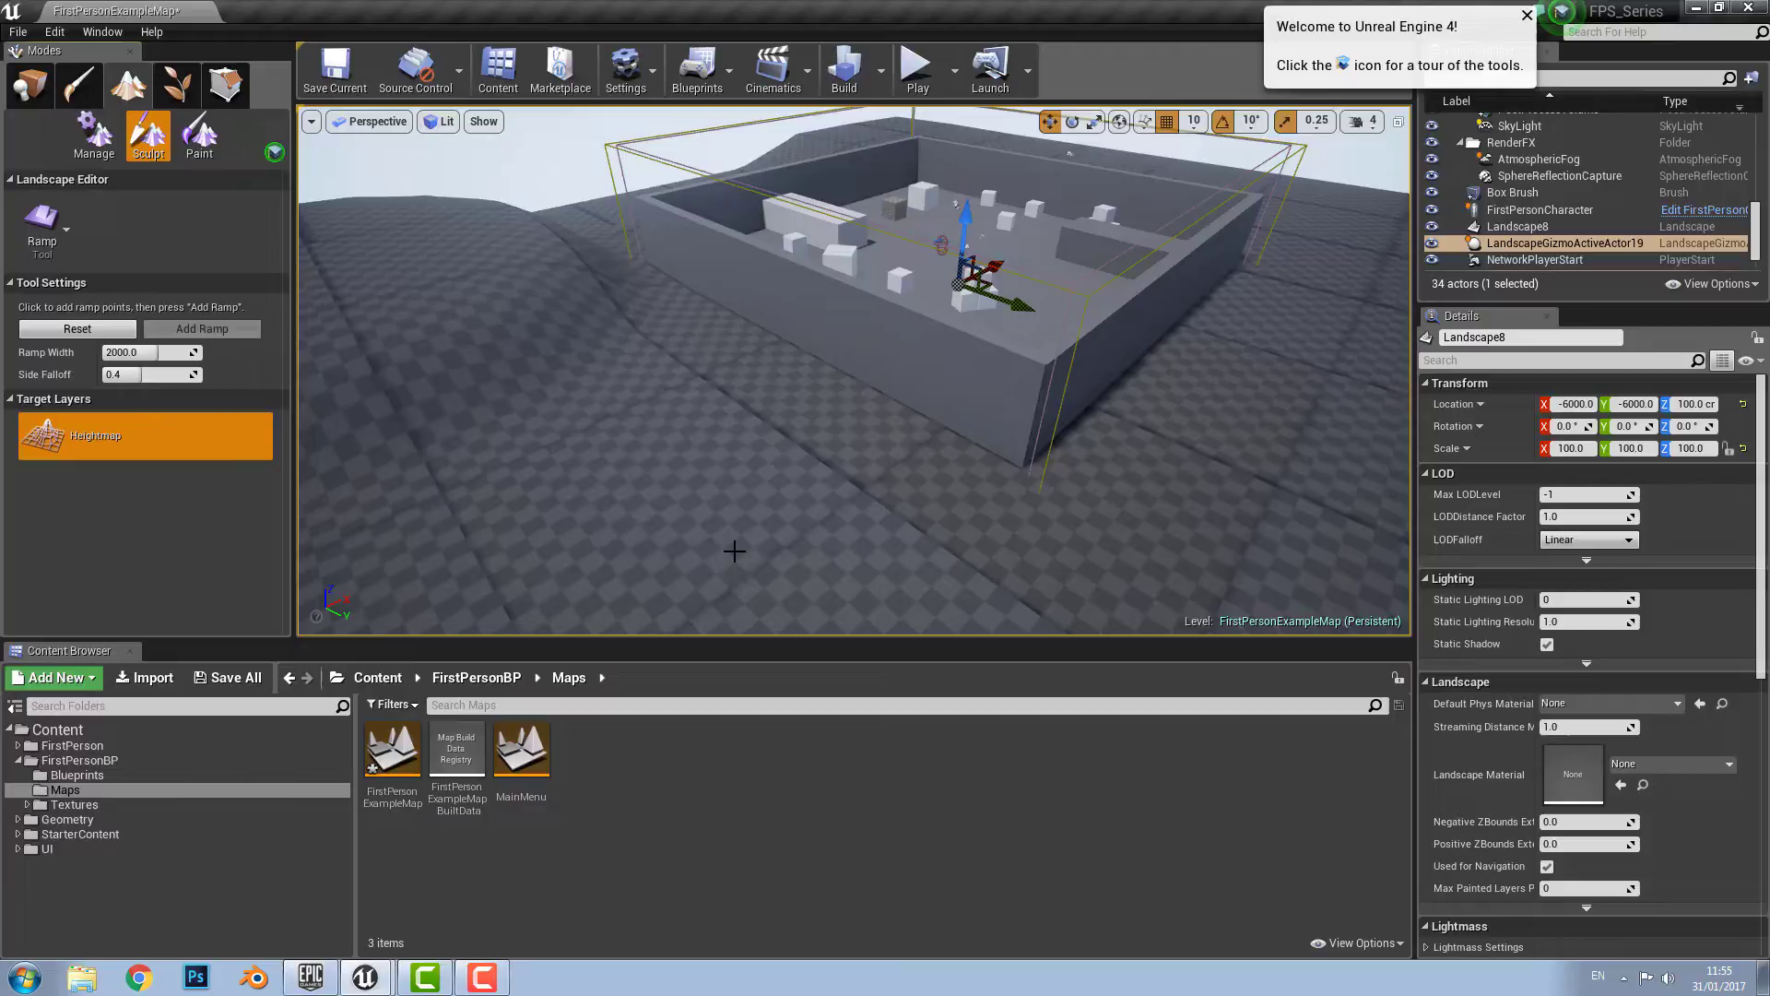
left_click(720, 472)
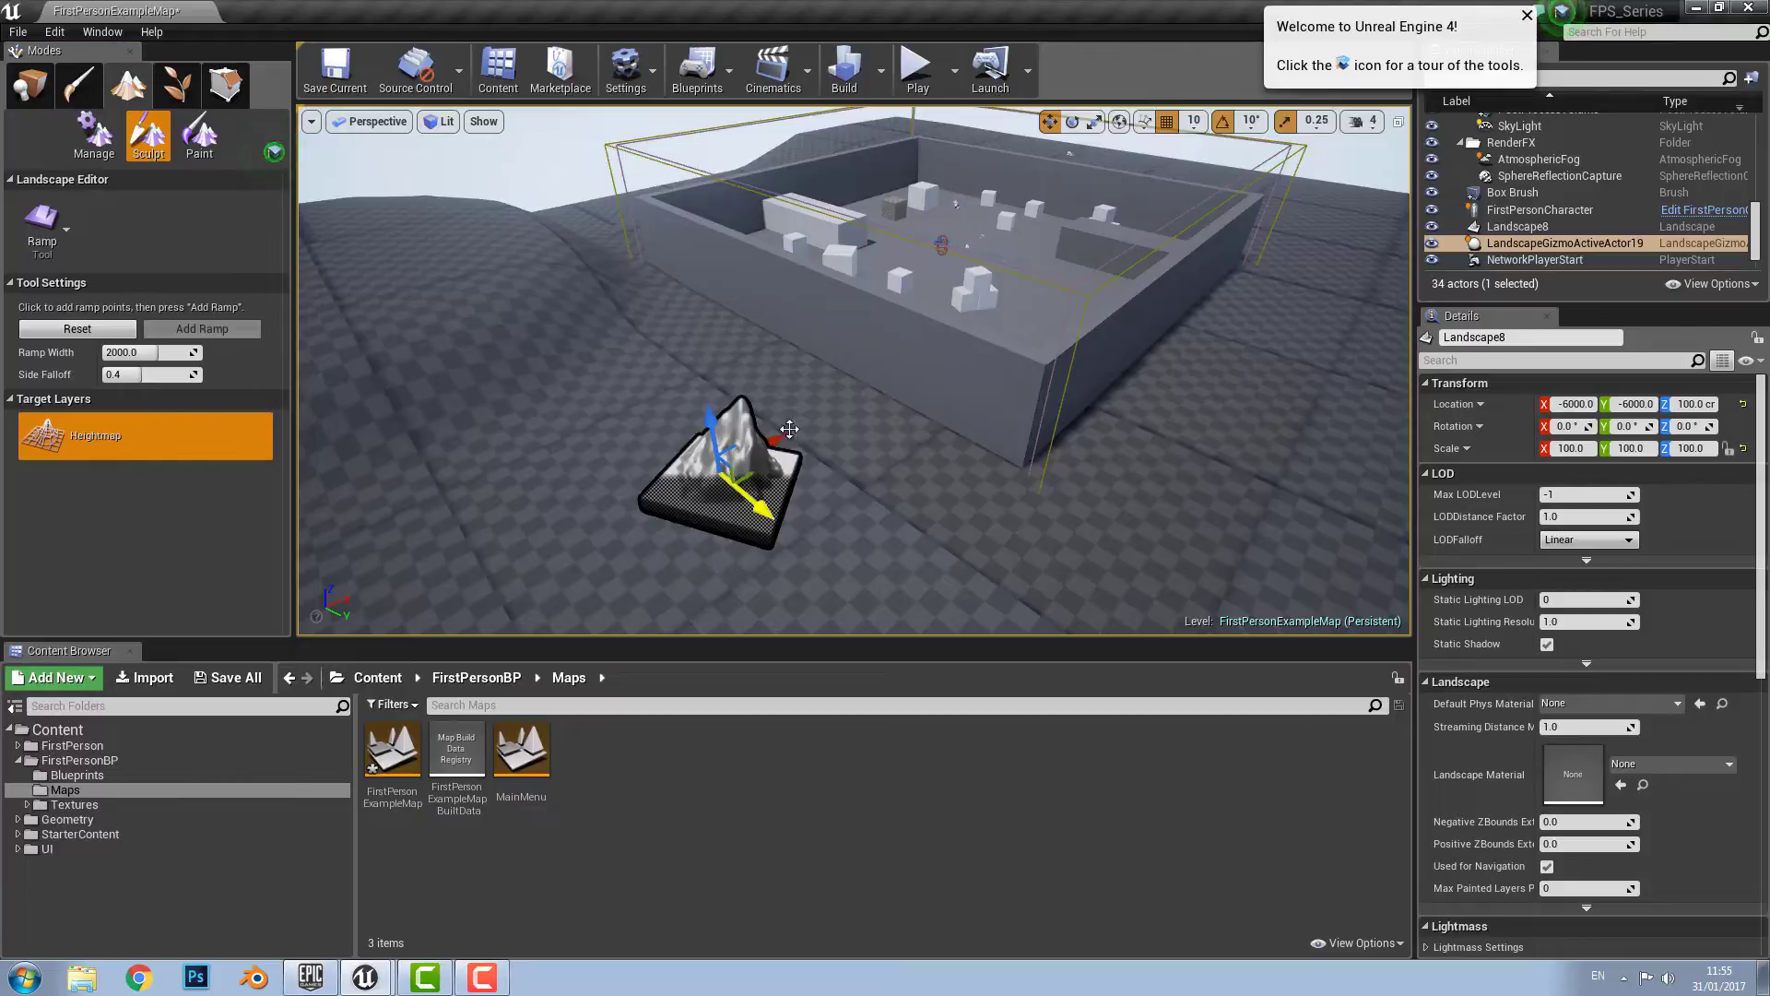
left_click(890, 297)
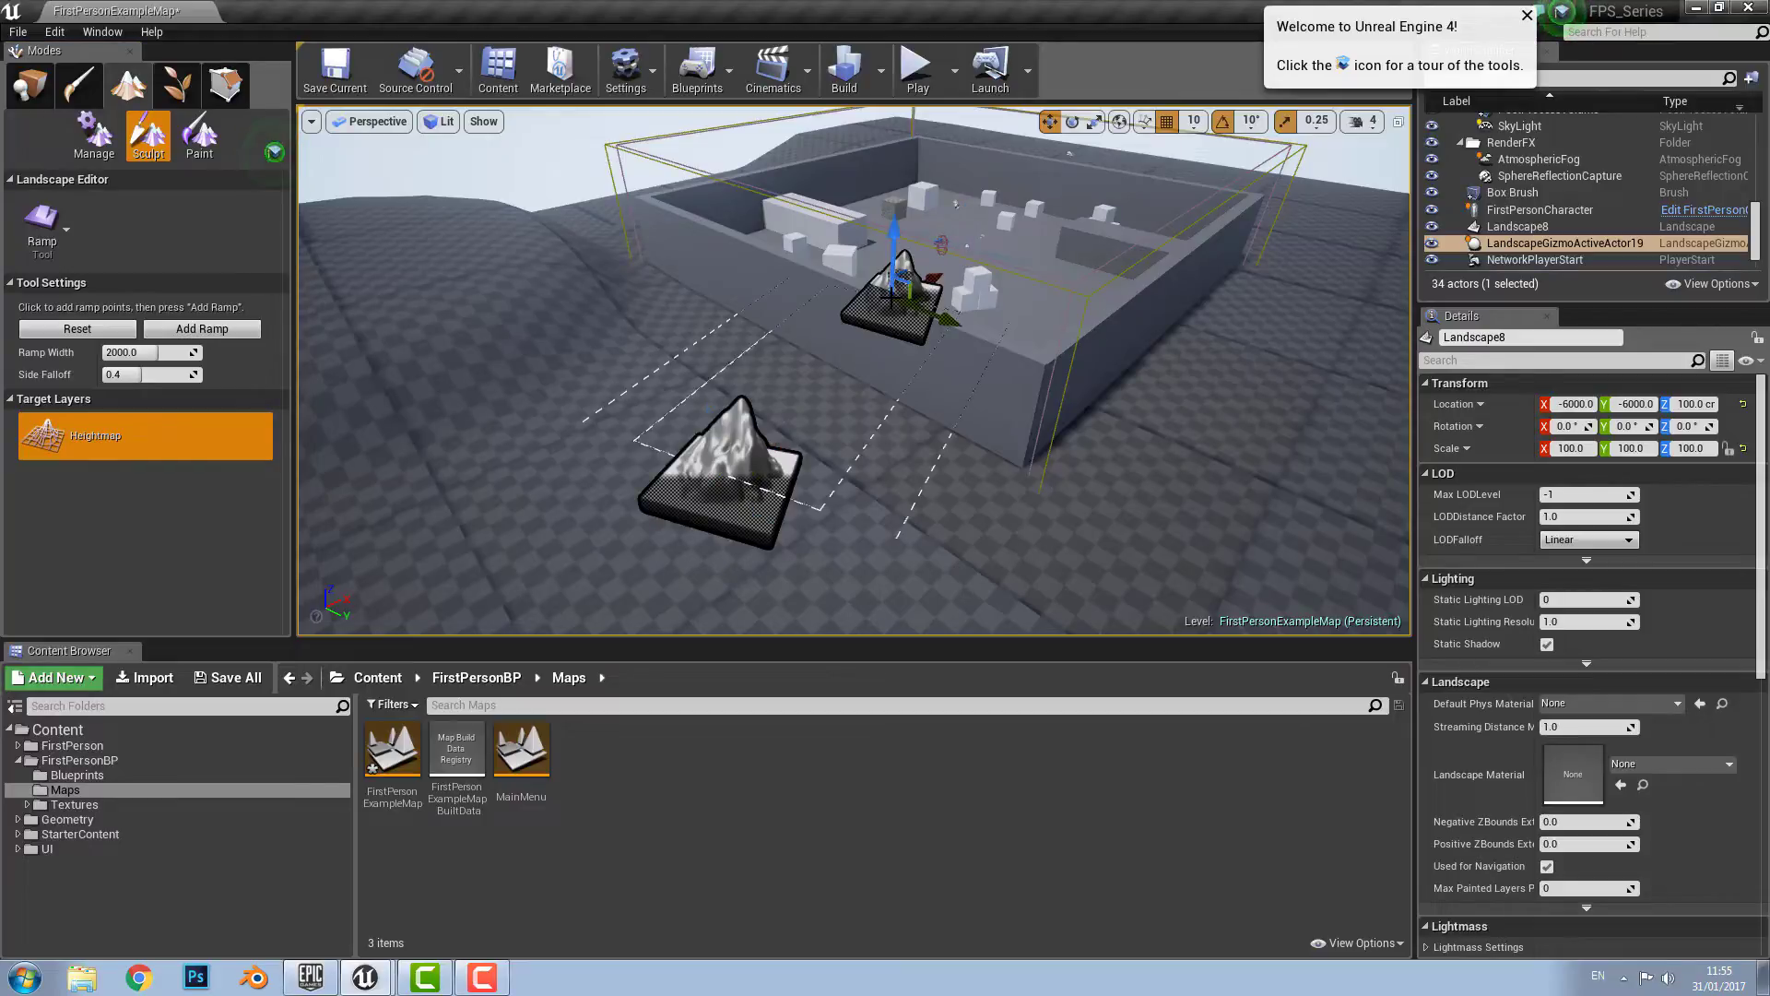
Step: Raise the ramp point at the arena and shift it sideways along the near wall
left_click_drag(892, 246, 969, 197)
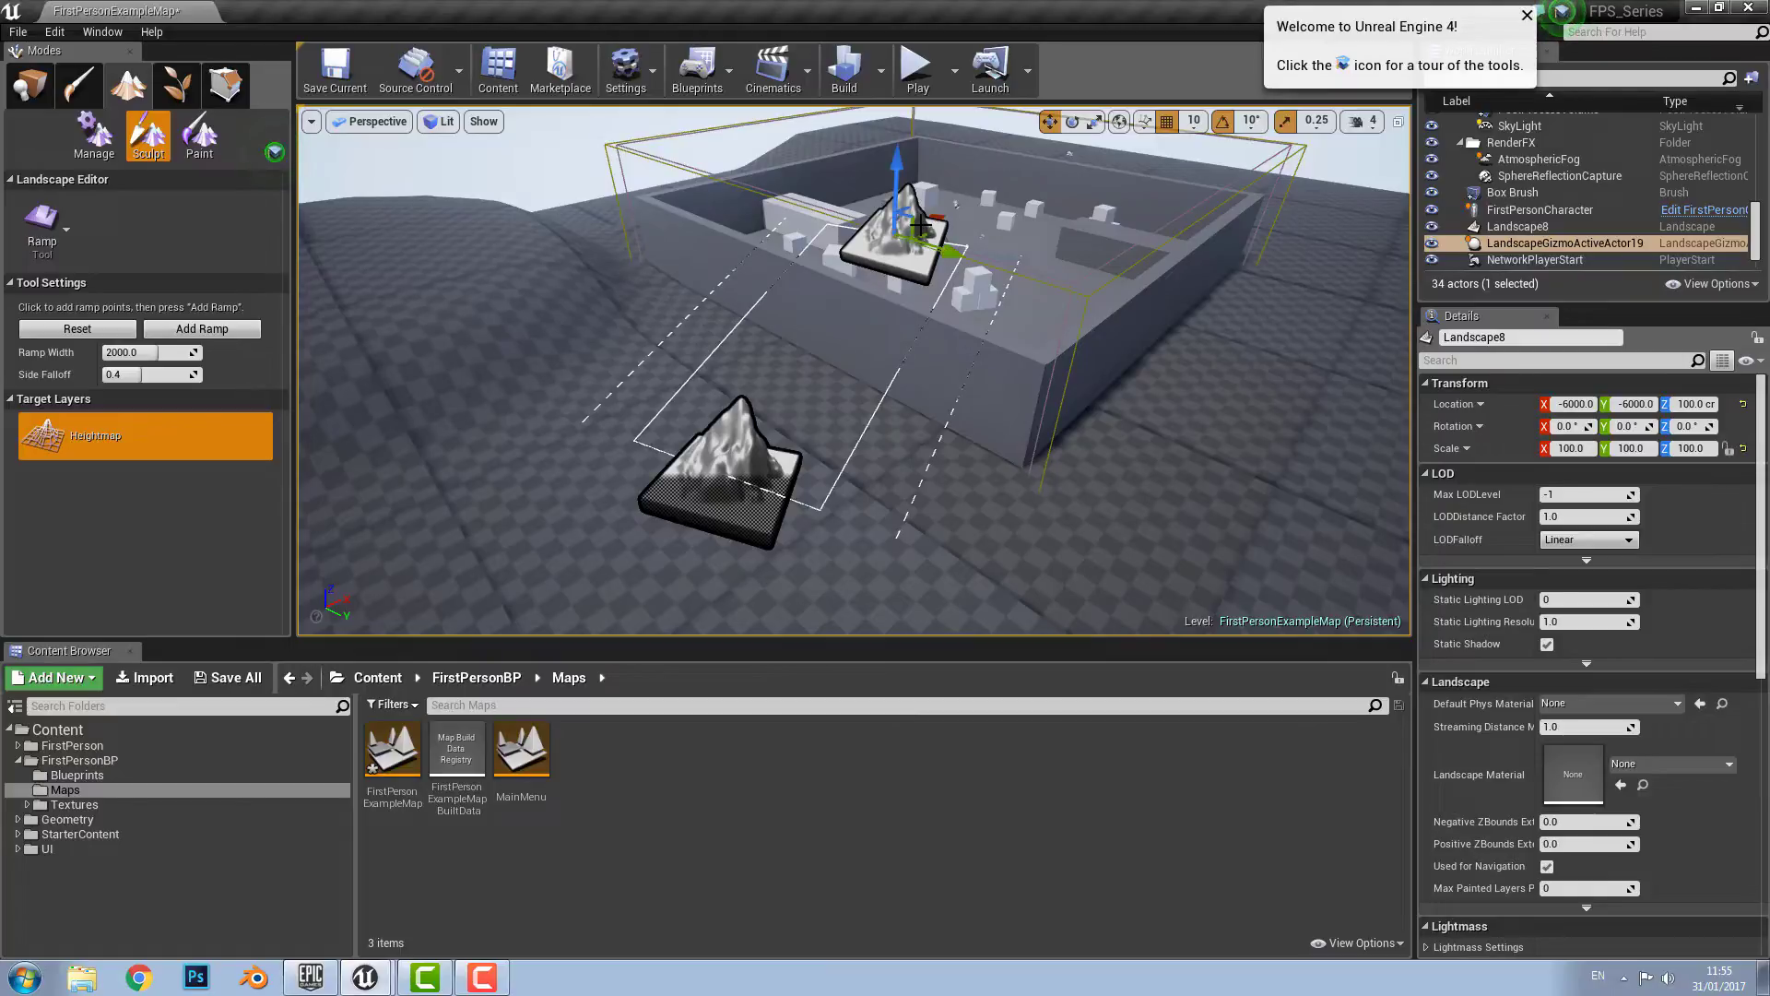
key("e")
key("r")
key("w")
left_click_drag(935, 257, 1016, 307)
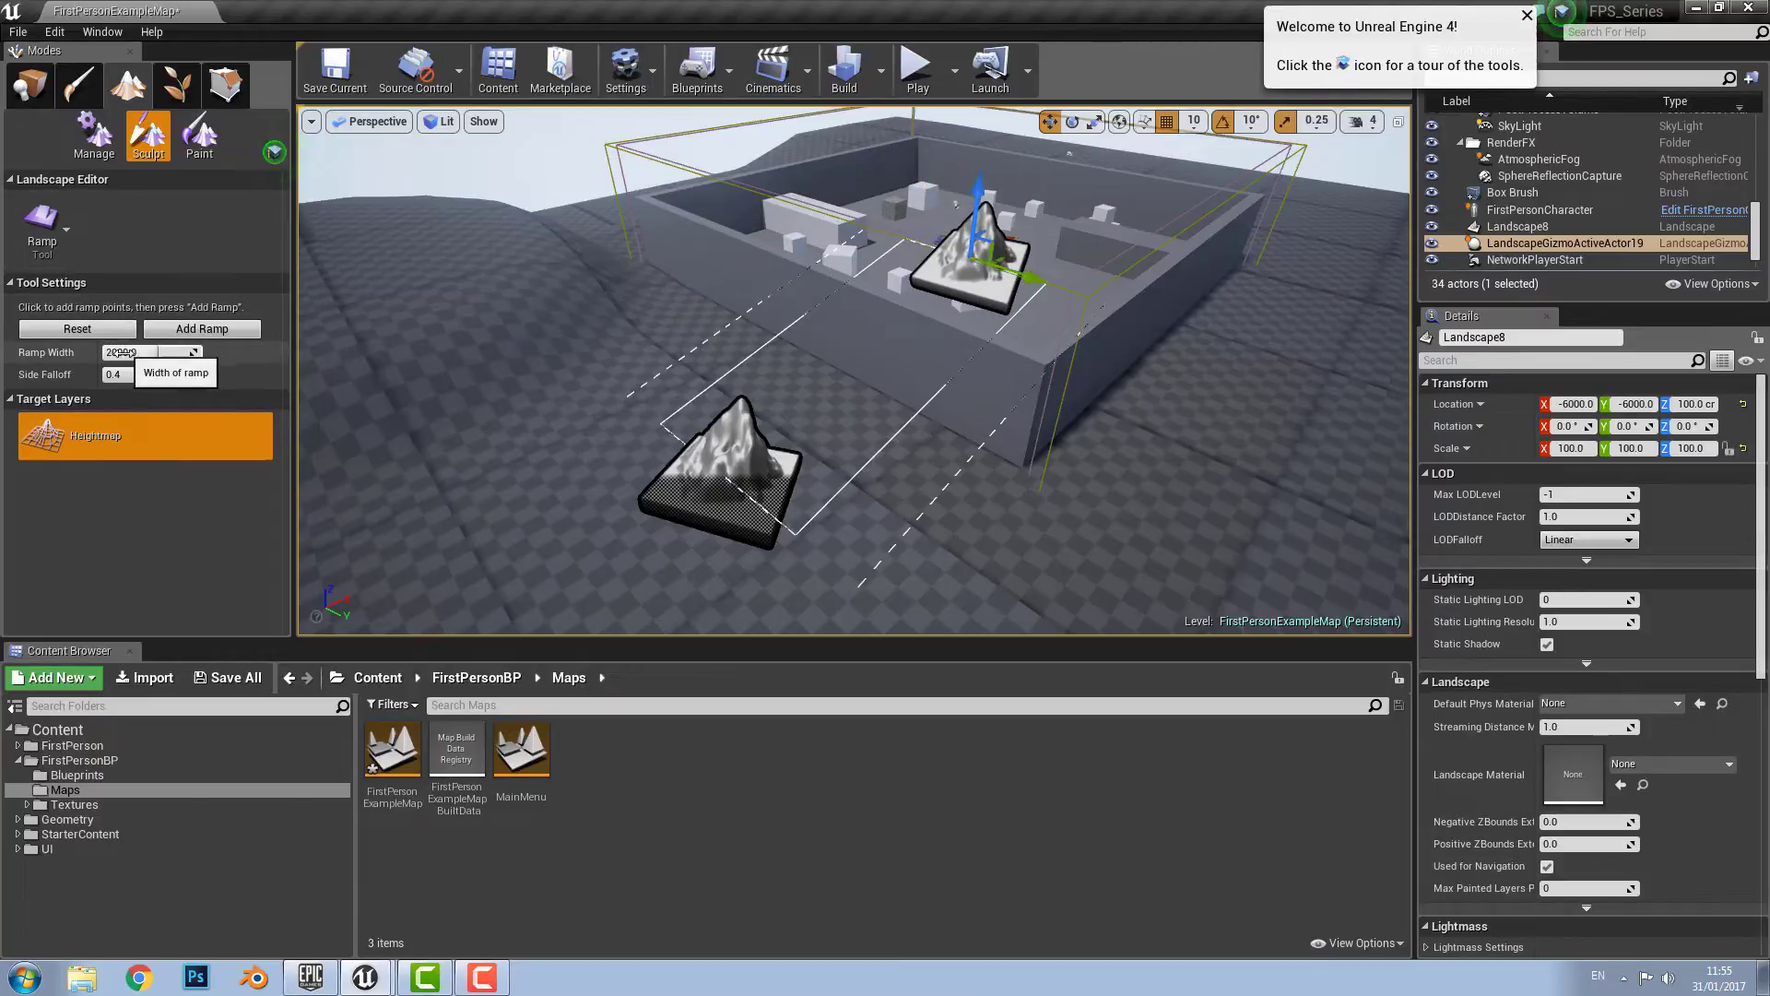
Step: Set the ramp width to about 958 and add the ramp to the landscape
left_click_drag(155, 352, 132, 352)
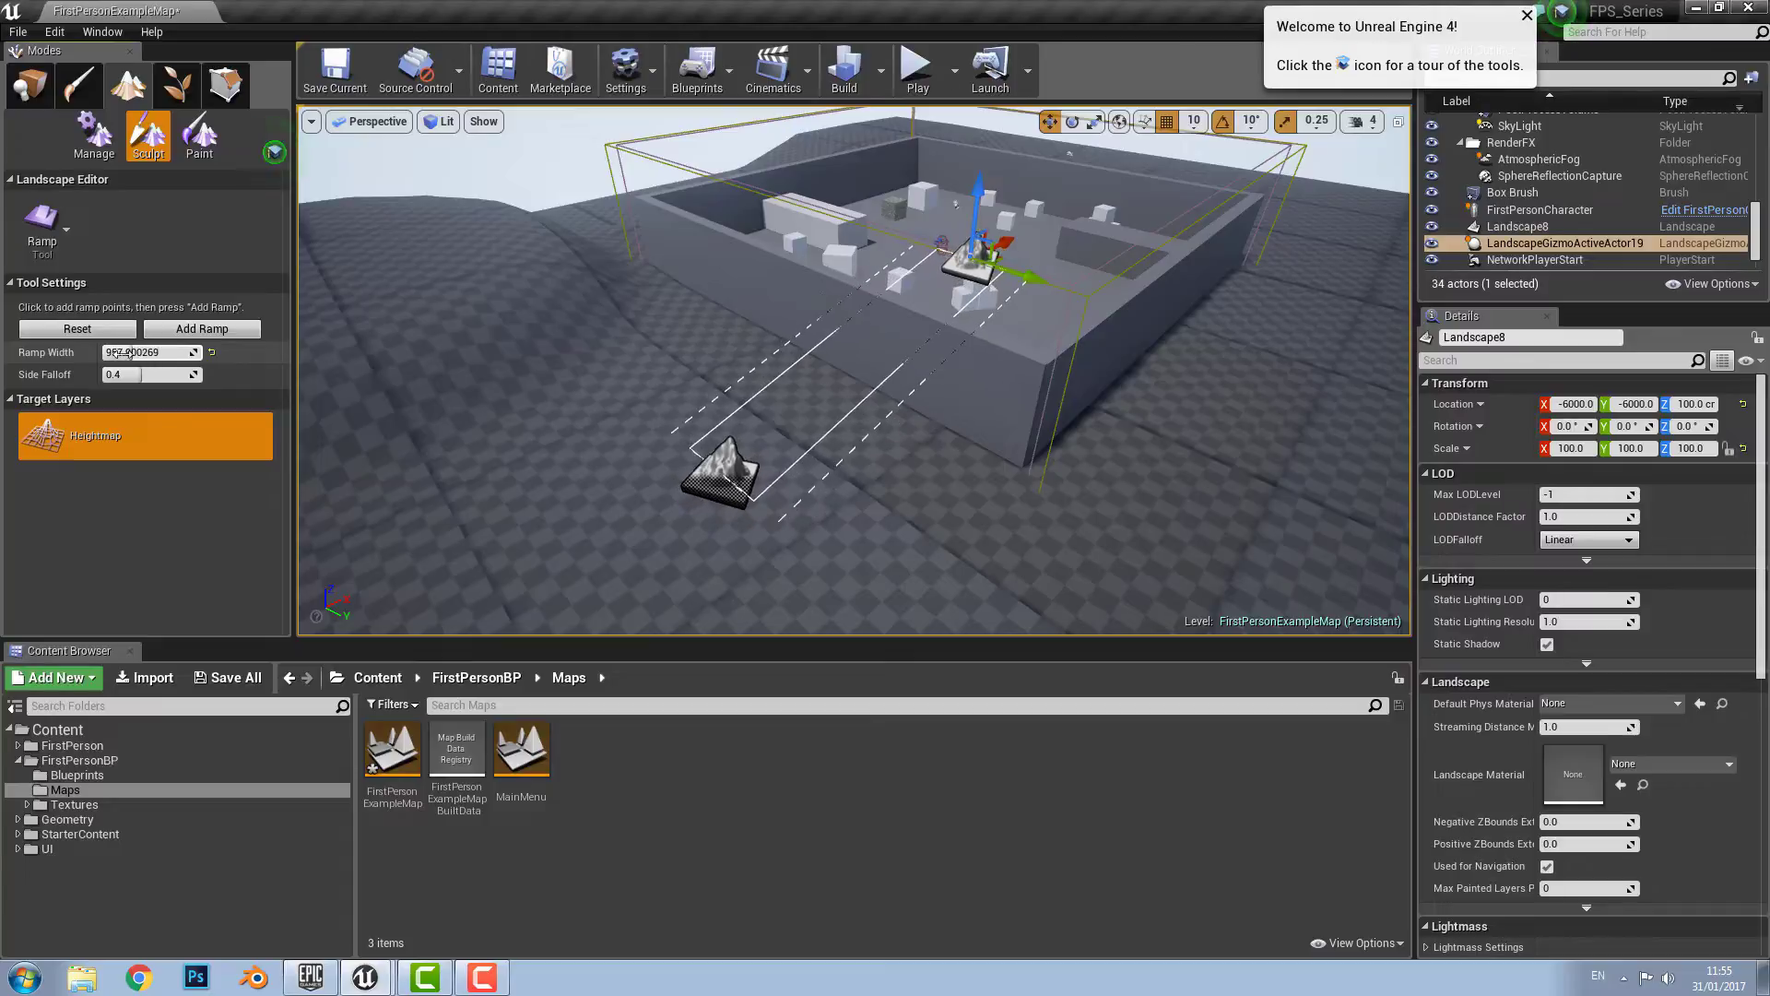
left_click(181, 330)
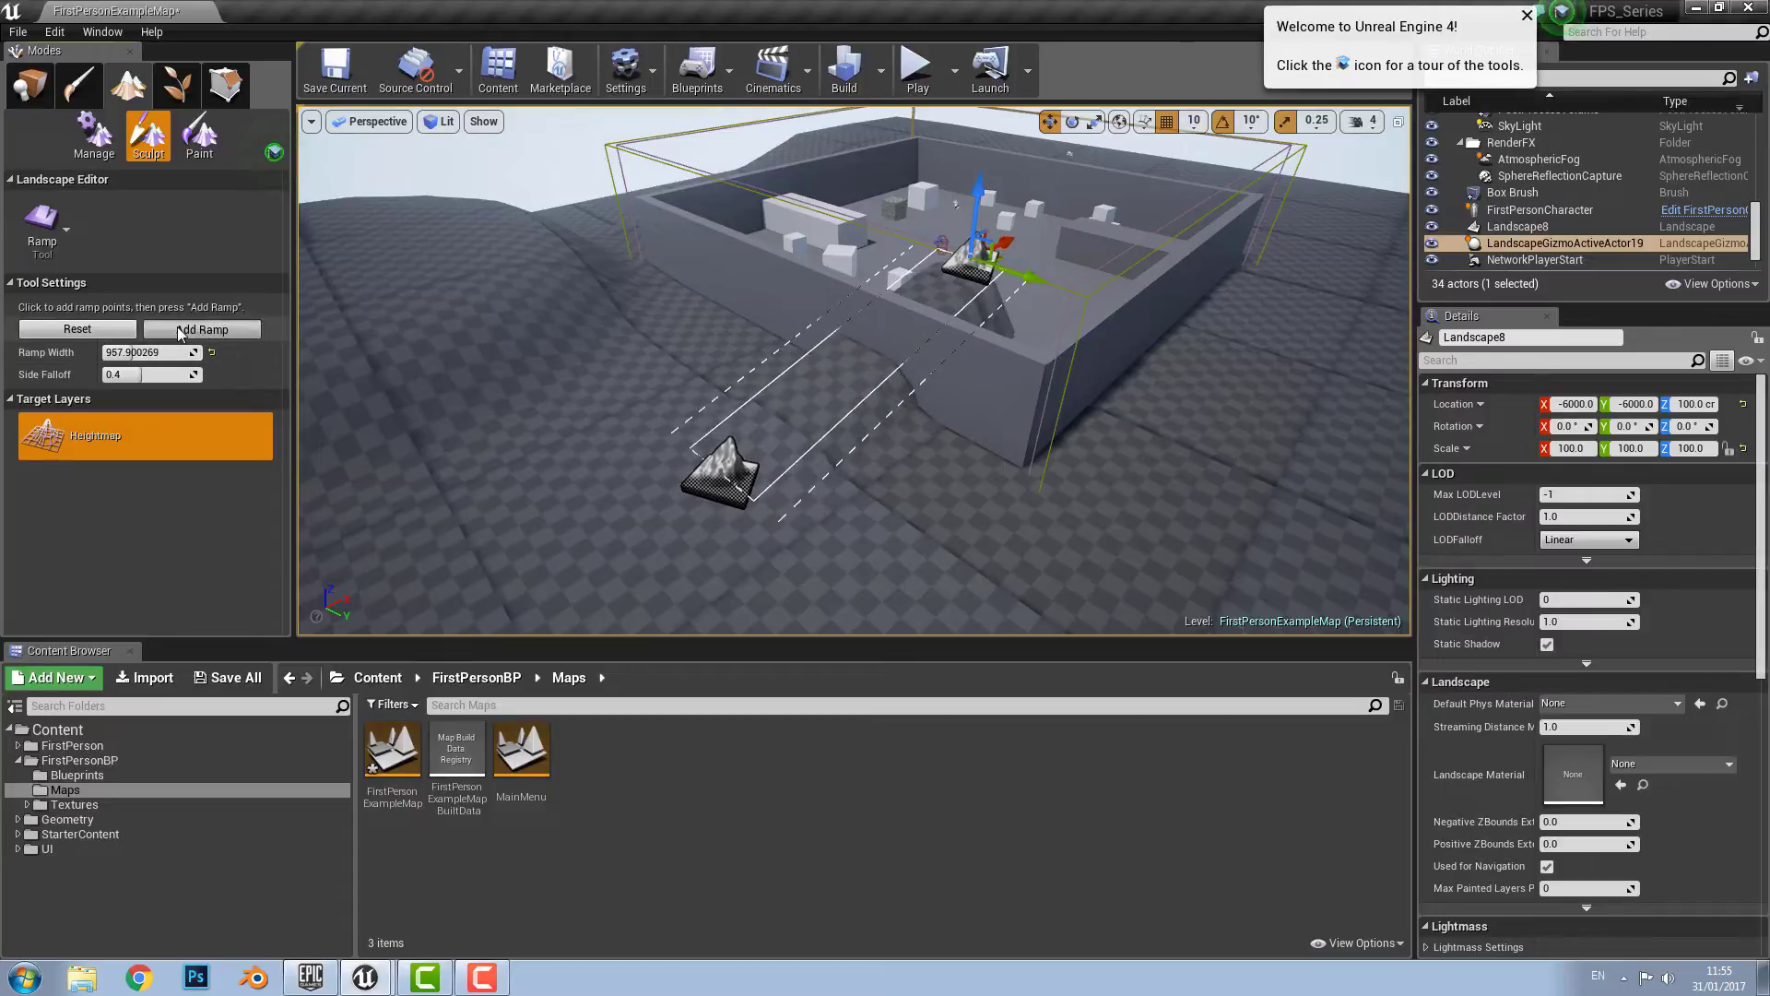
left_click(273, 152)
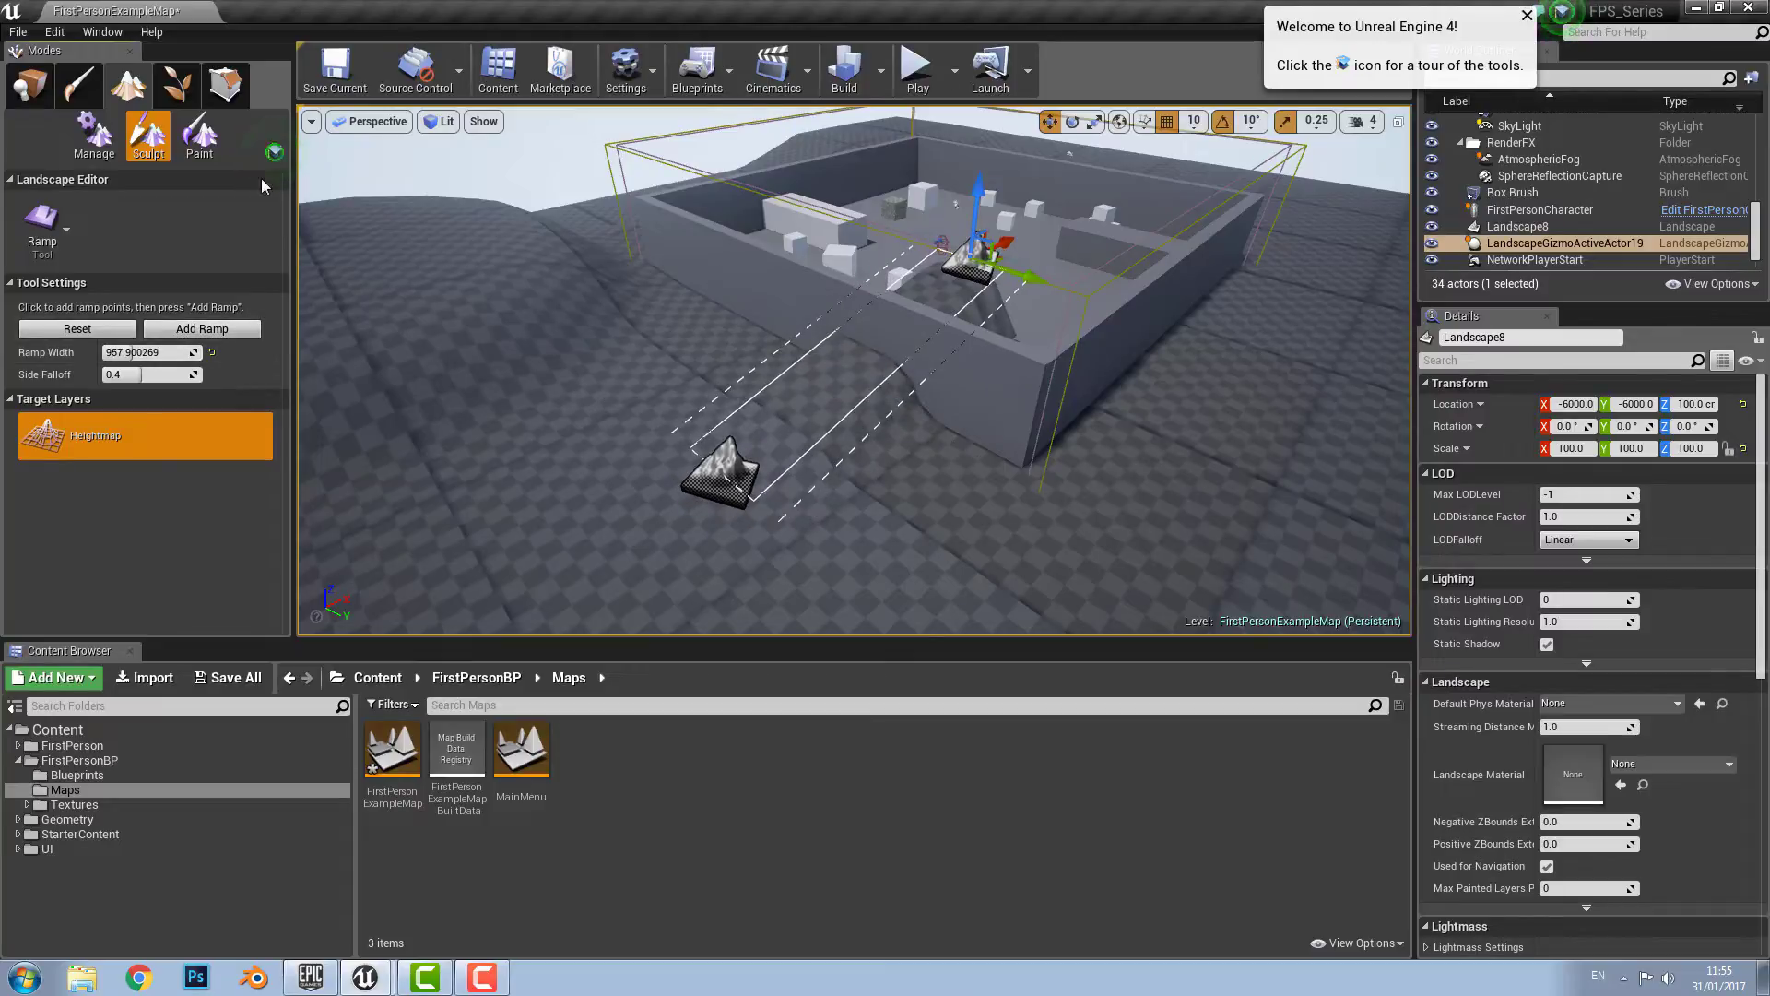
Step: Erode the open terrain outside the arena's side wall with the Erosion tool, using a 2048 brush and 0.3 strength
left_click(44, 221)
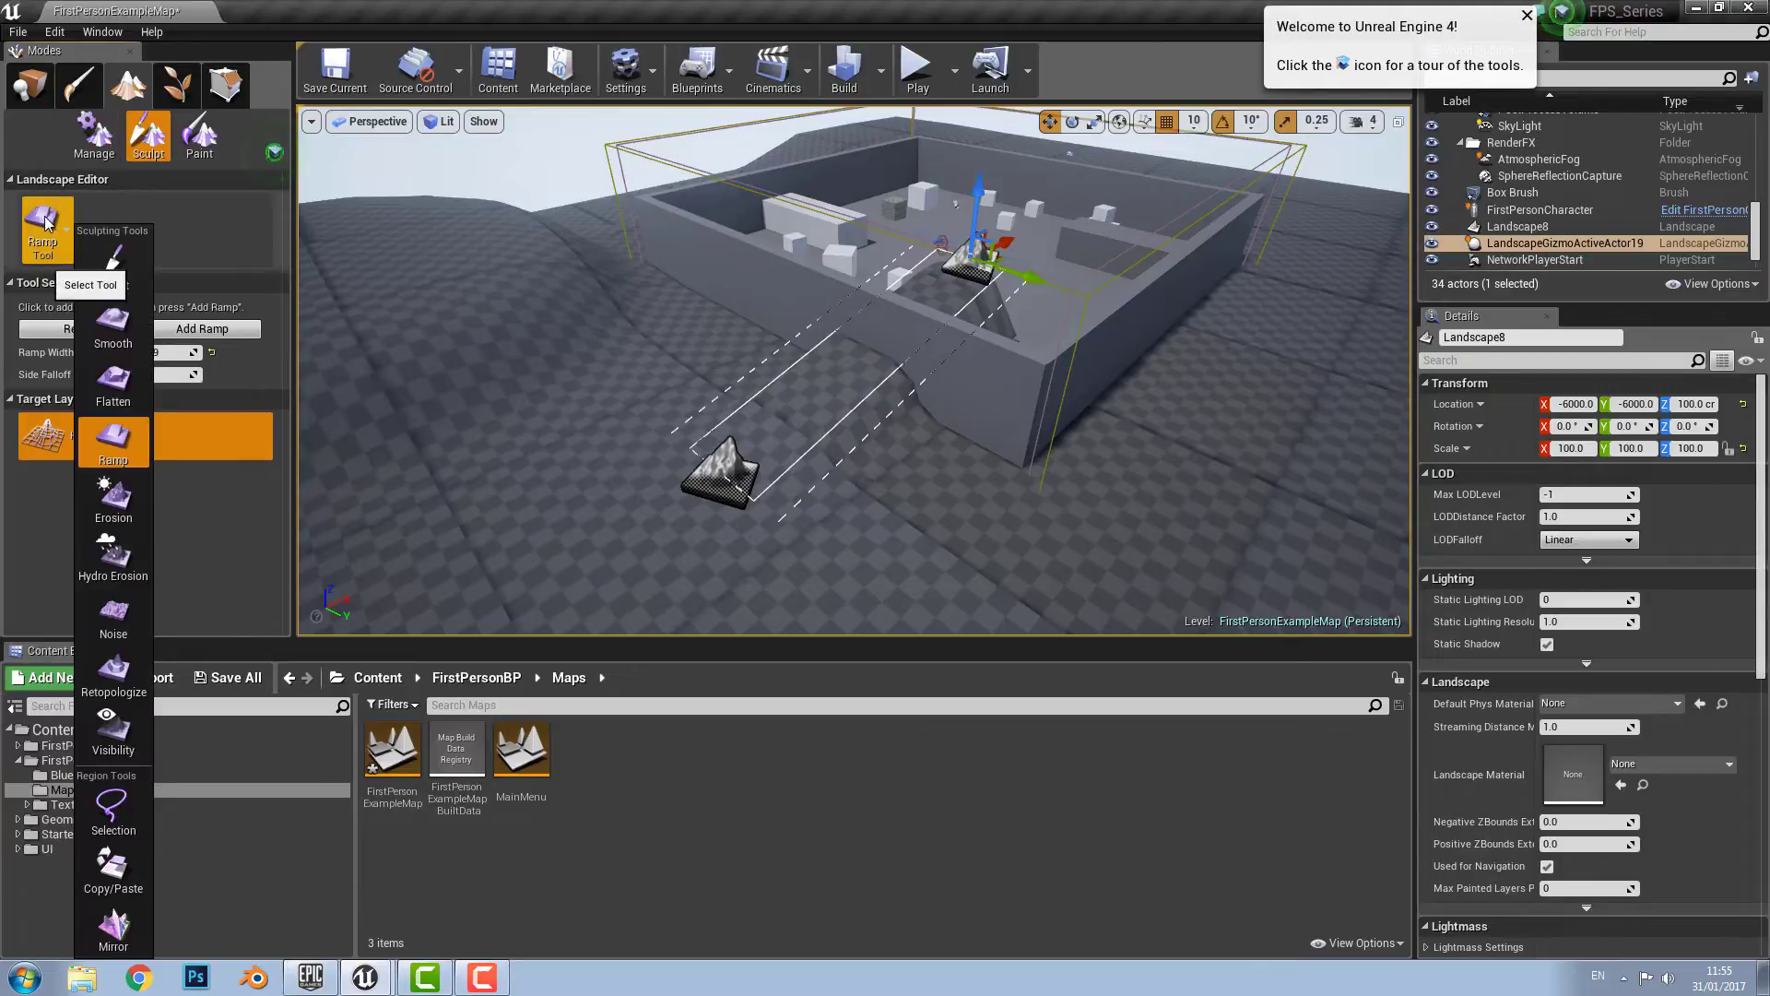
left_click(114, 500)
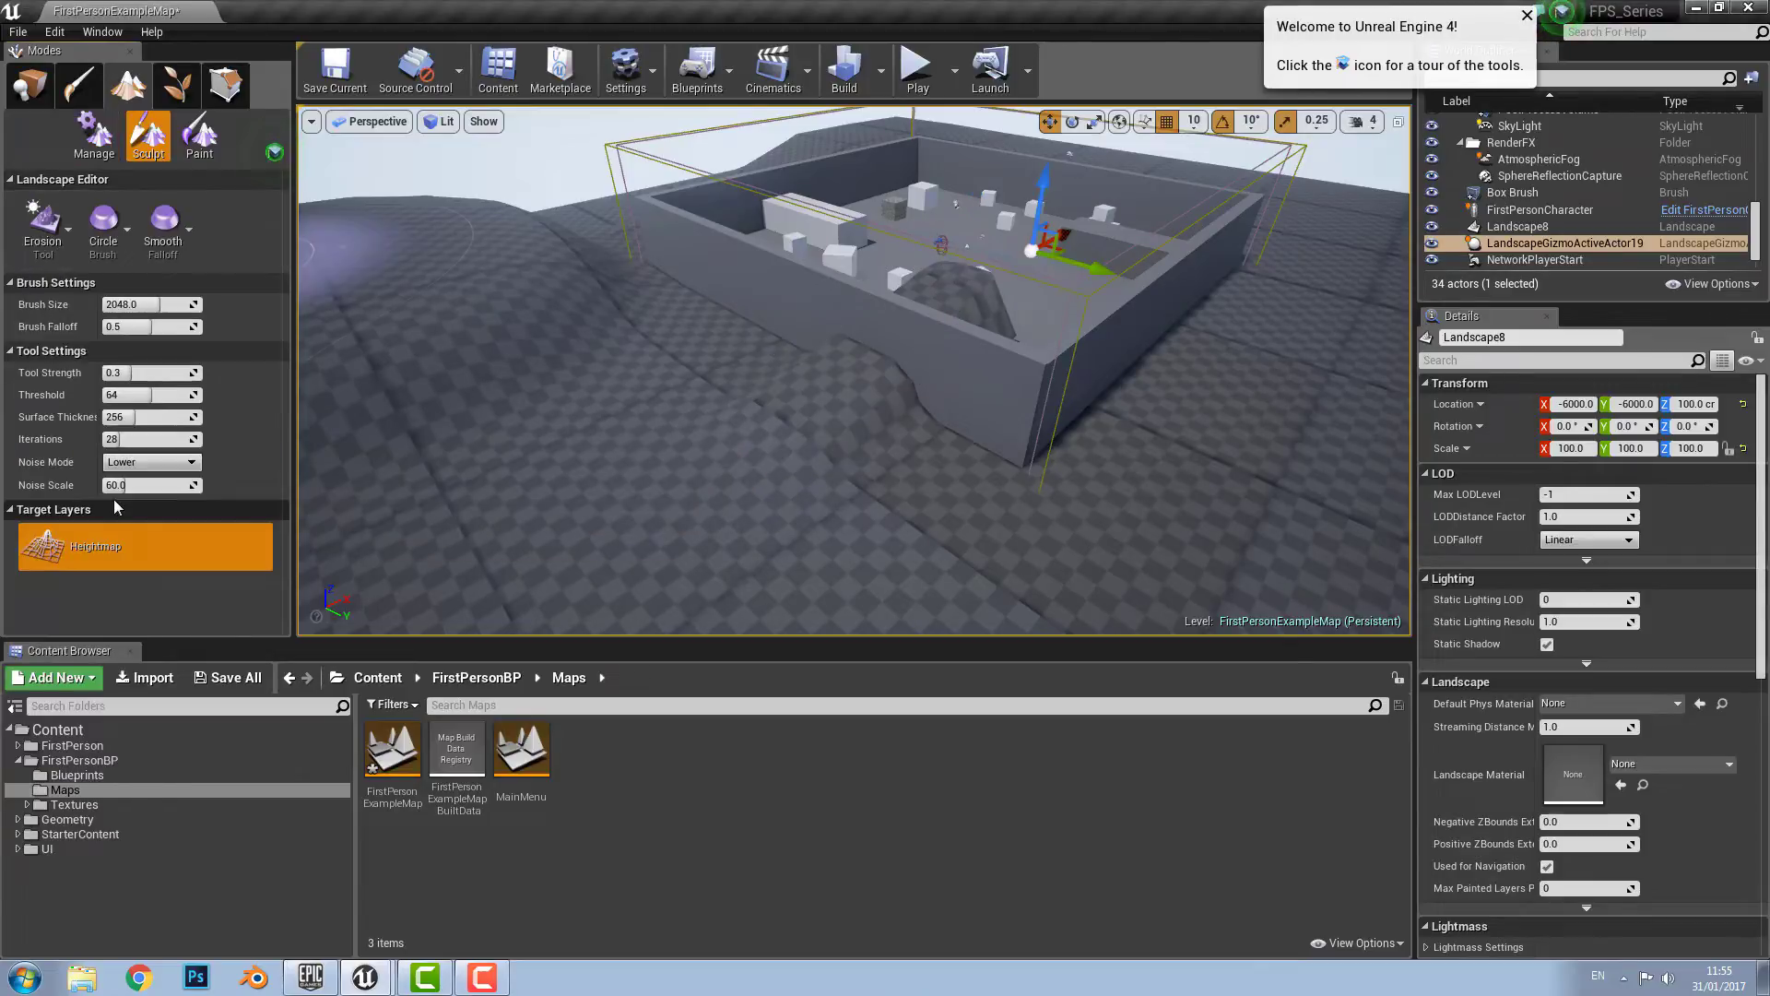
mouse_move(1048, 494)
right_mouse_down()
mouse_move(996, 480)
mouse_move(1195, 472)
right_mouse_up()
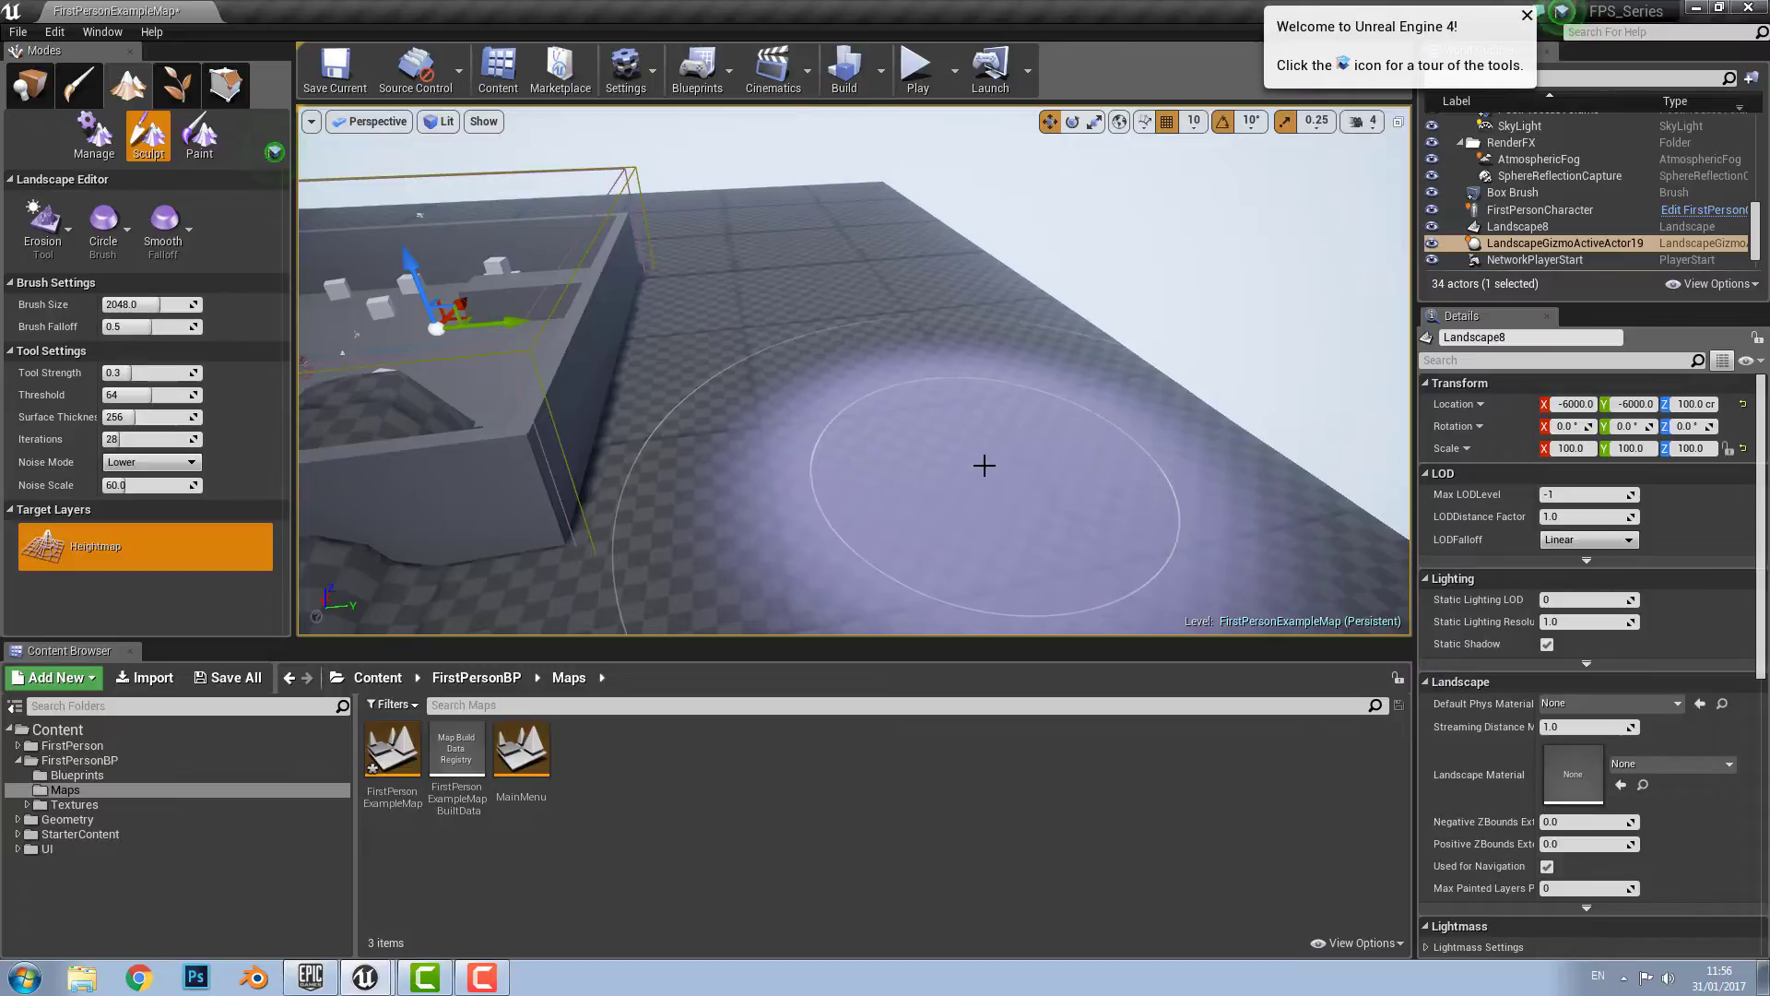
left_click_drag(990, 460, 990, 479)
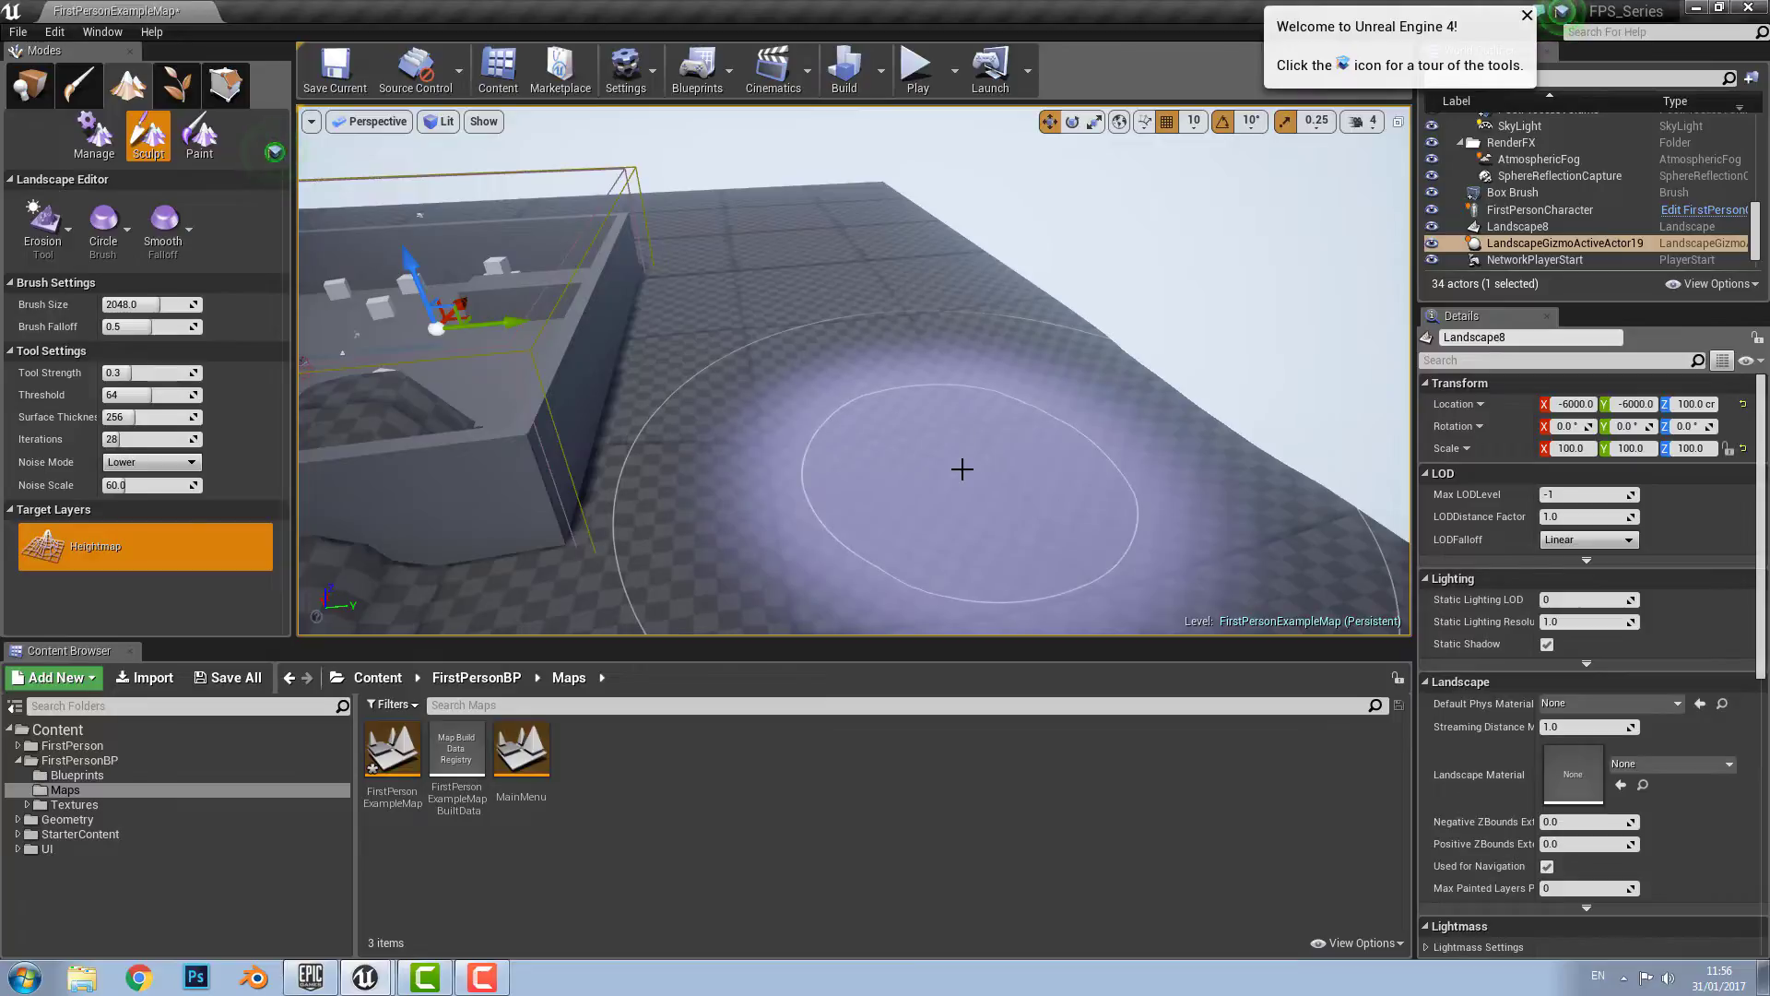
right_click_drag(900, 428, 922, 480)
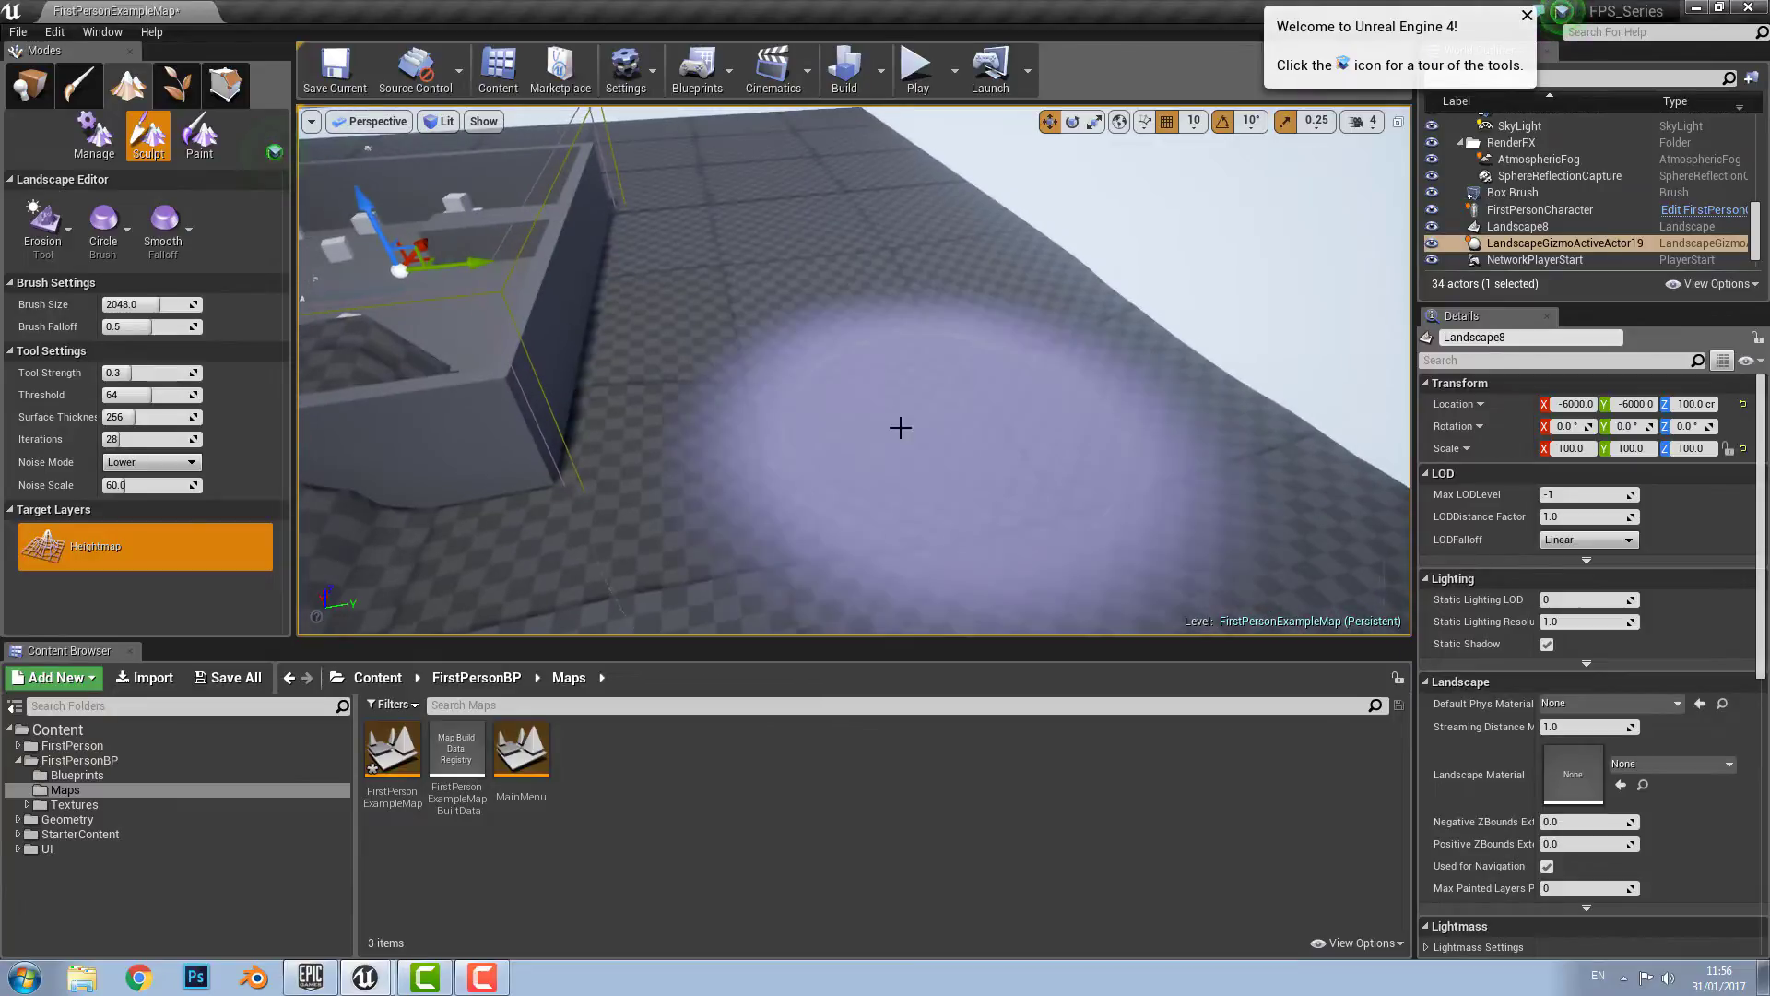
mouse_move(899, 427)
left_mouse_down()
mouse_move(1023, 415)
mouse_move(959, 447)
left_mouse_up()
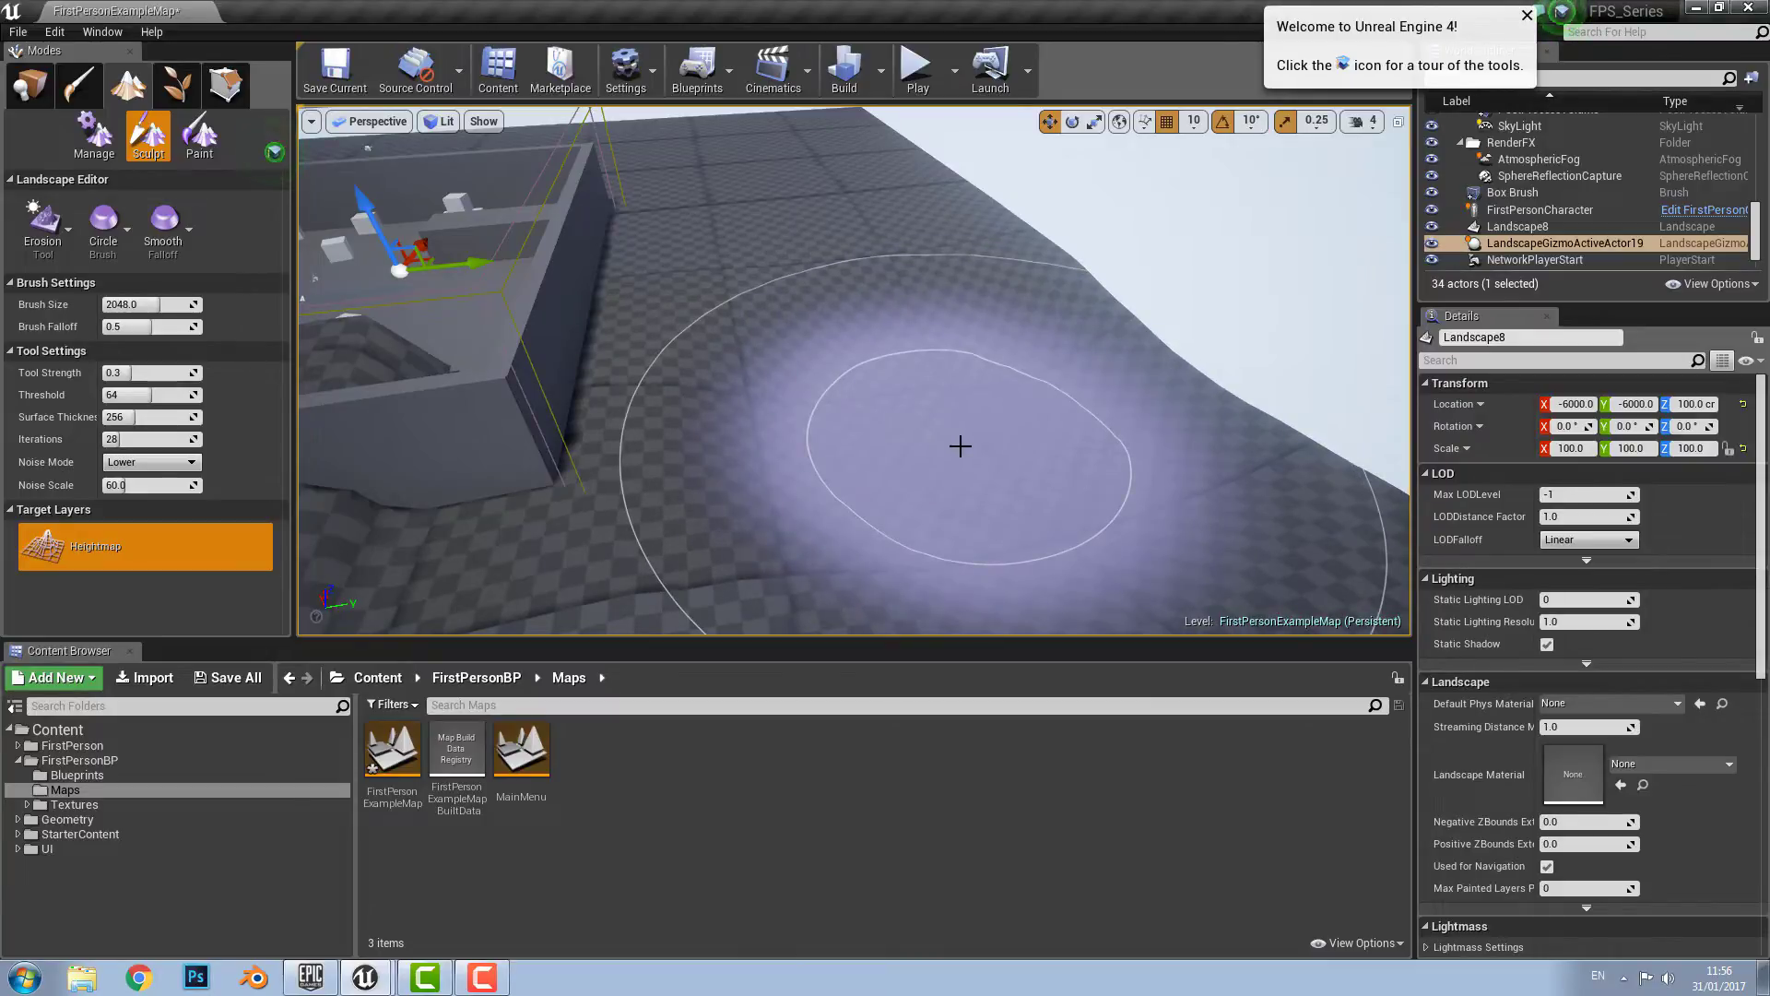
mouse_move(966, 444)
left_mouse_down()
mouse_move(999, 458)
mouse_move(993, 474)
left_mouse_up()
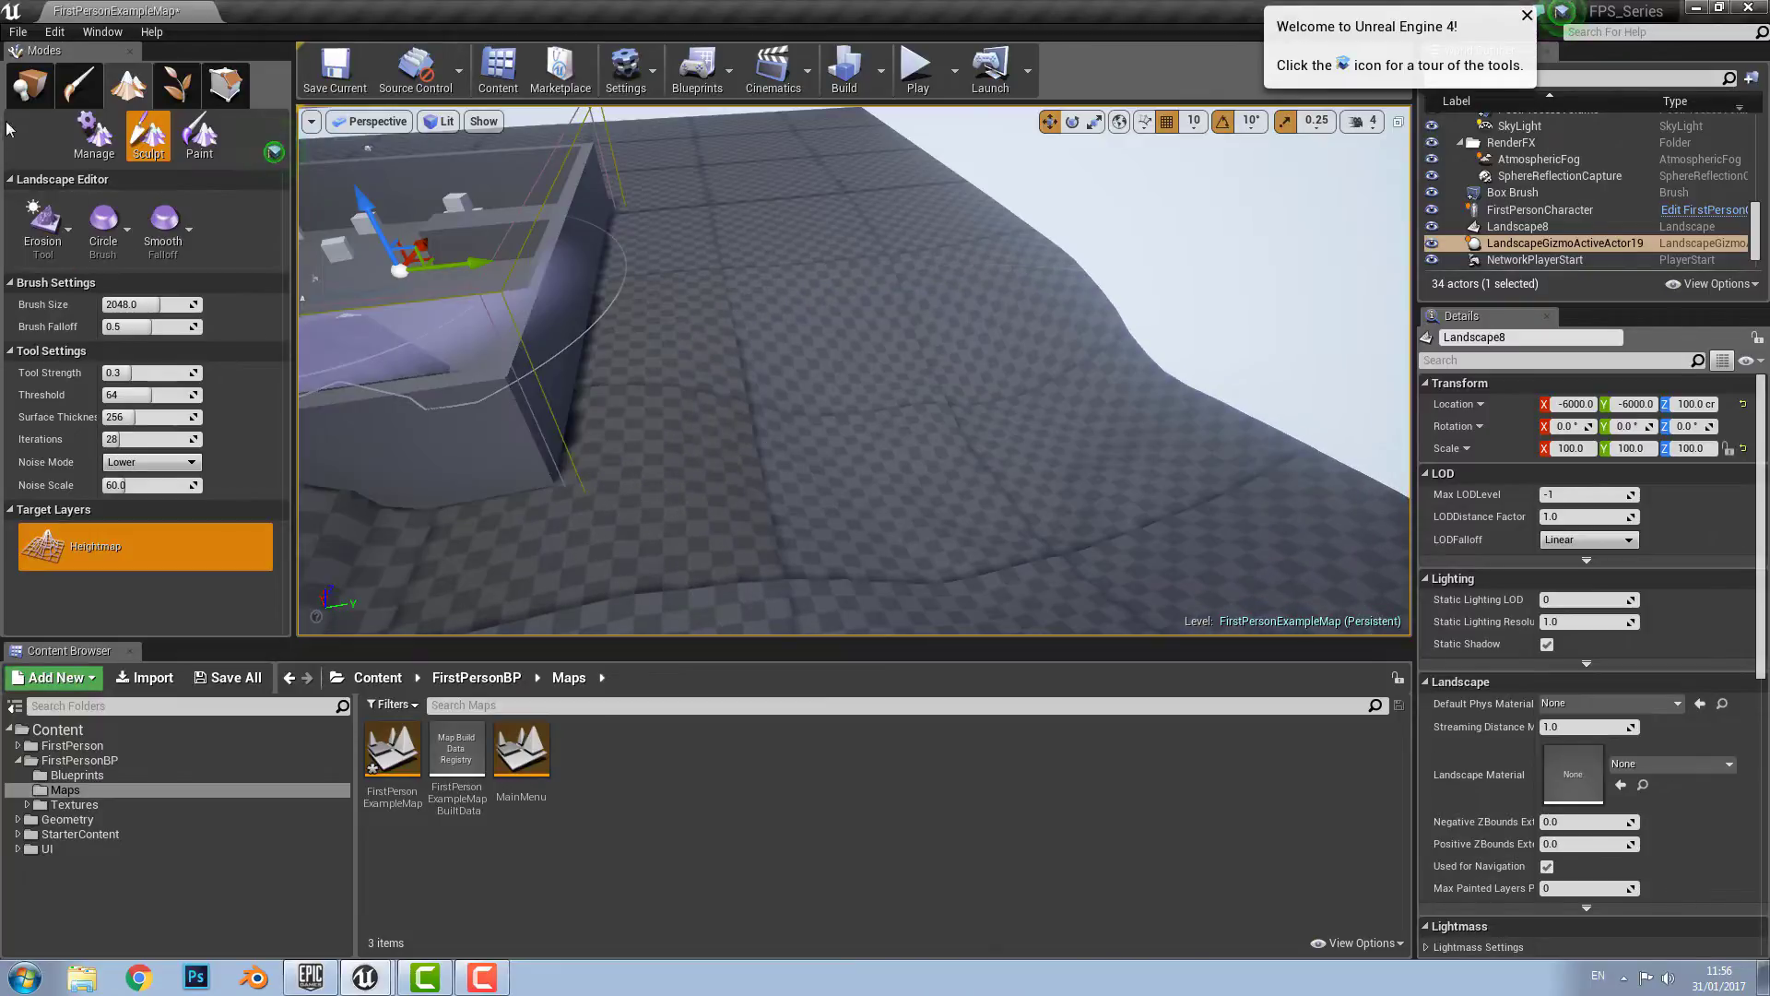
Step: Carve the slope beside the arena with the Hydro Erosion tool and roughen the surrounding terrain with the Noise tool
left_click(69, 227)
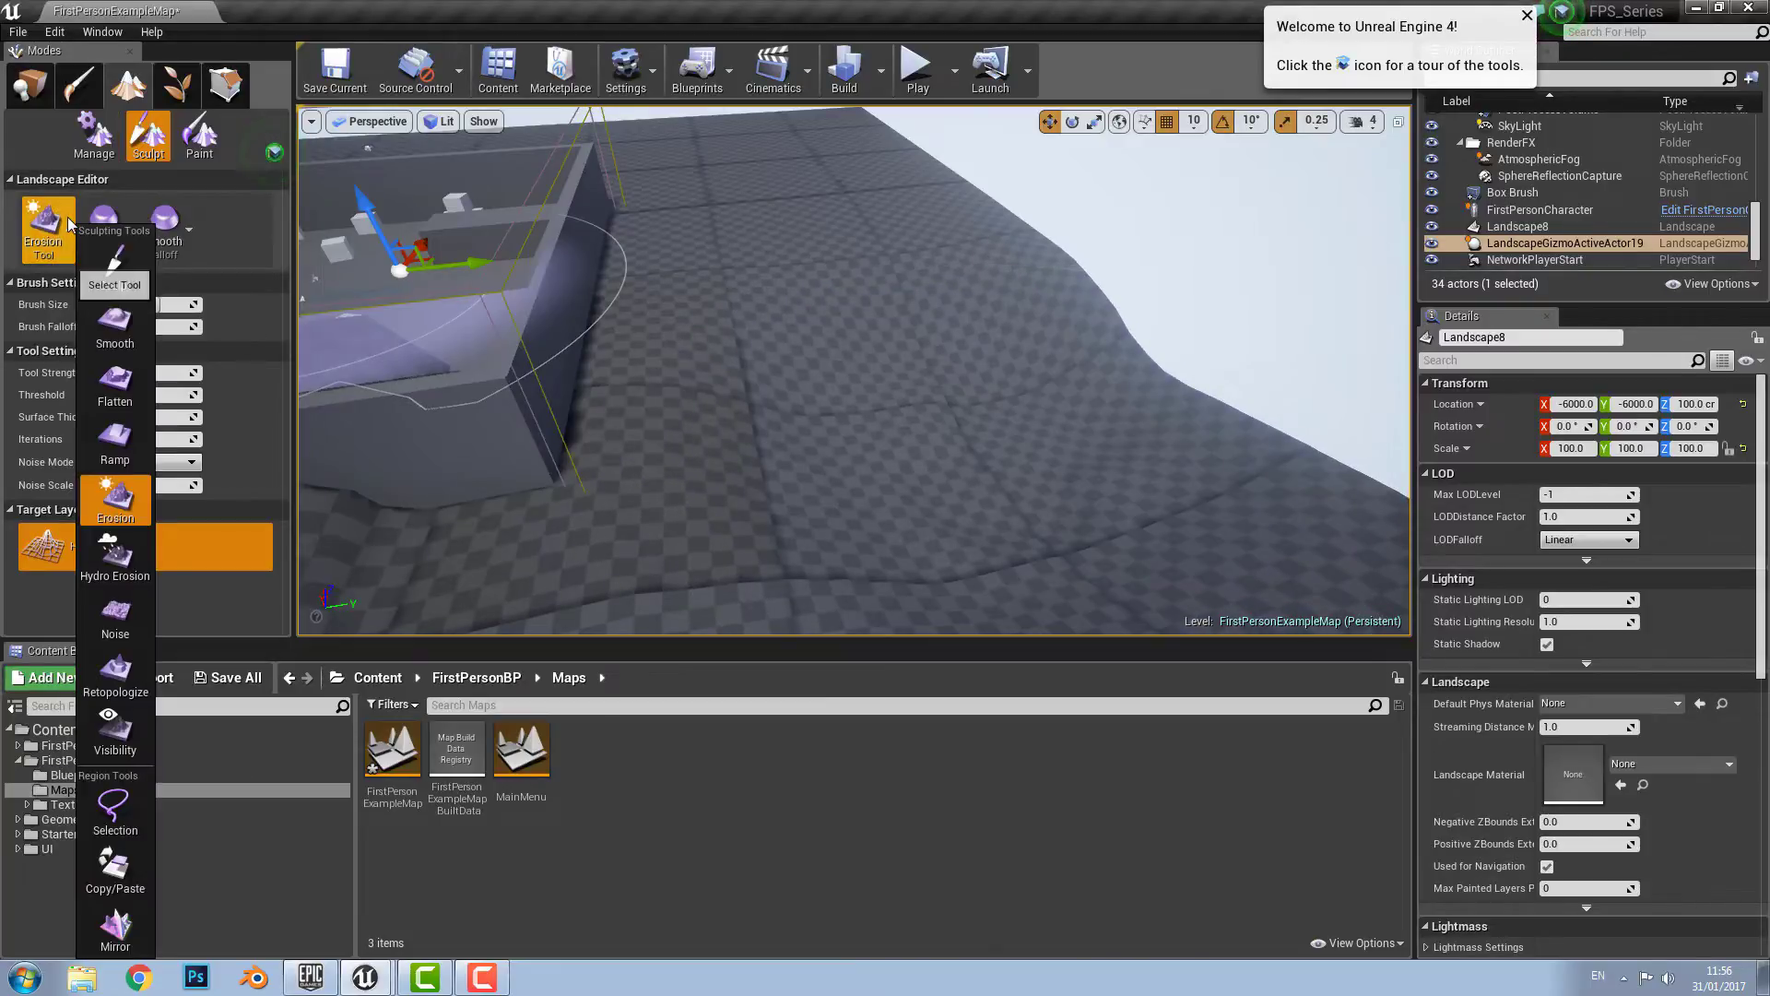
left_click(123, 562)
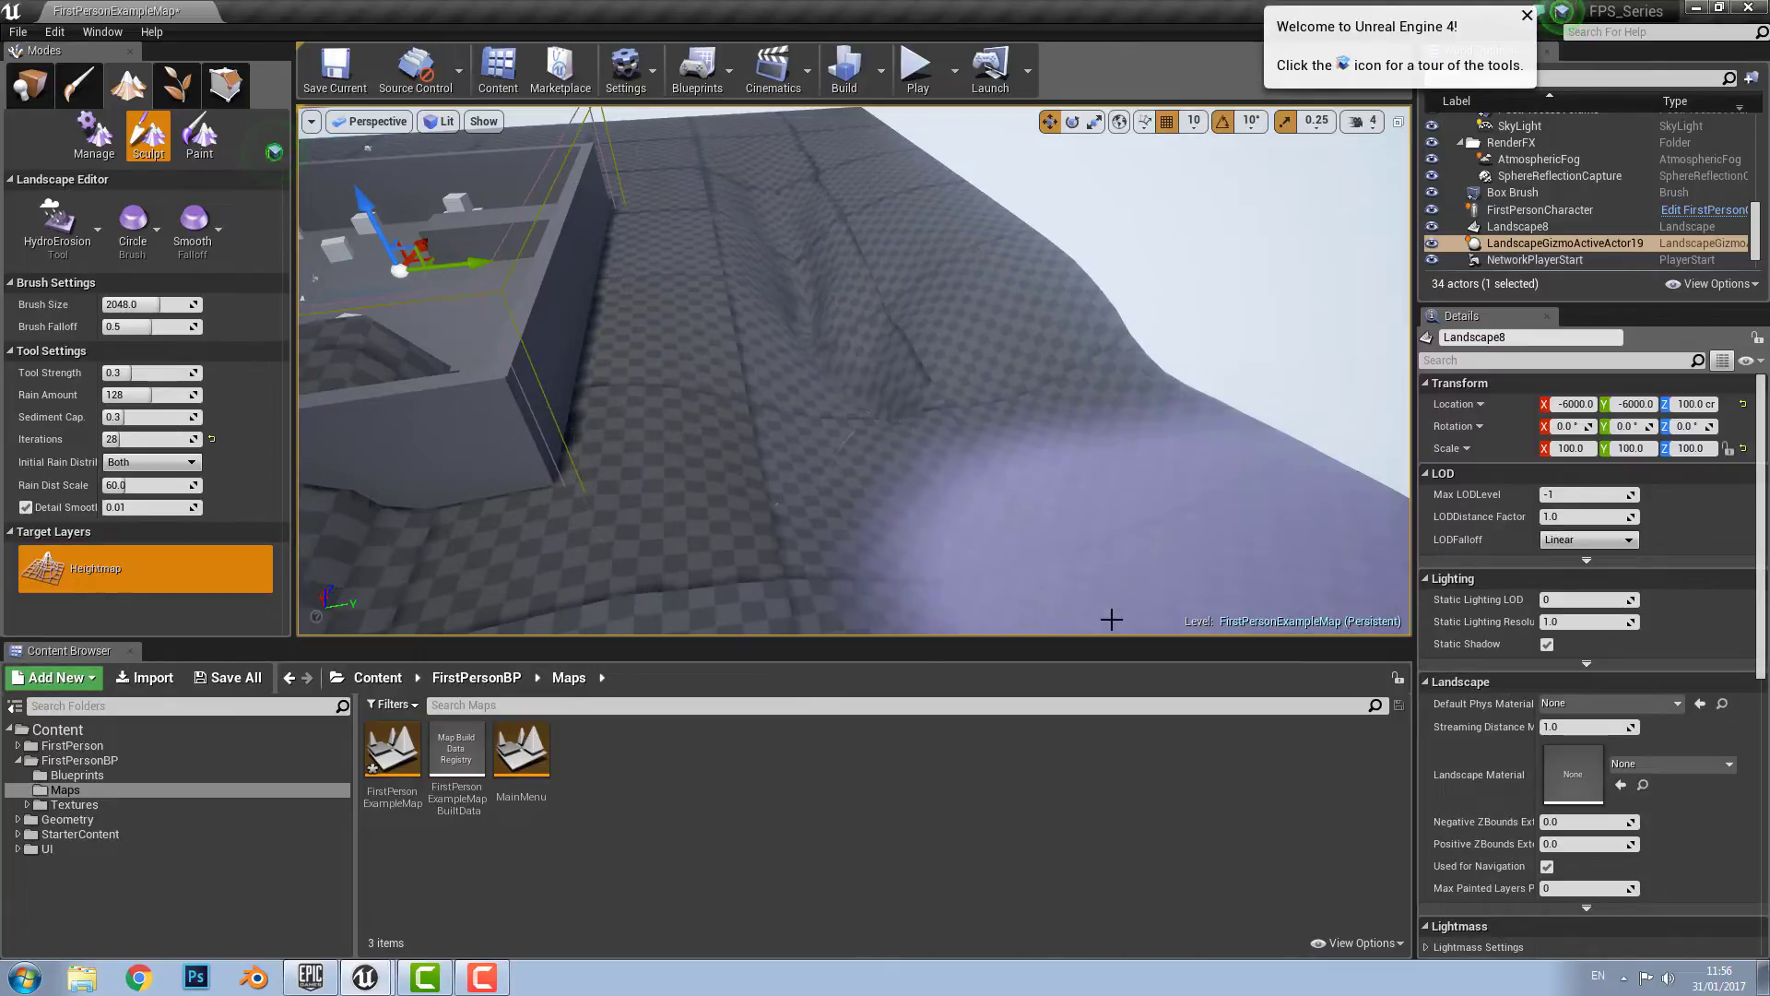
left_click(87, 236)
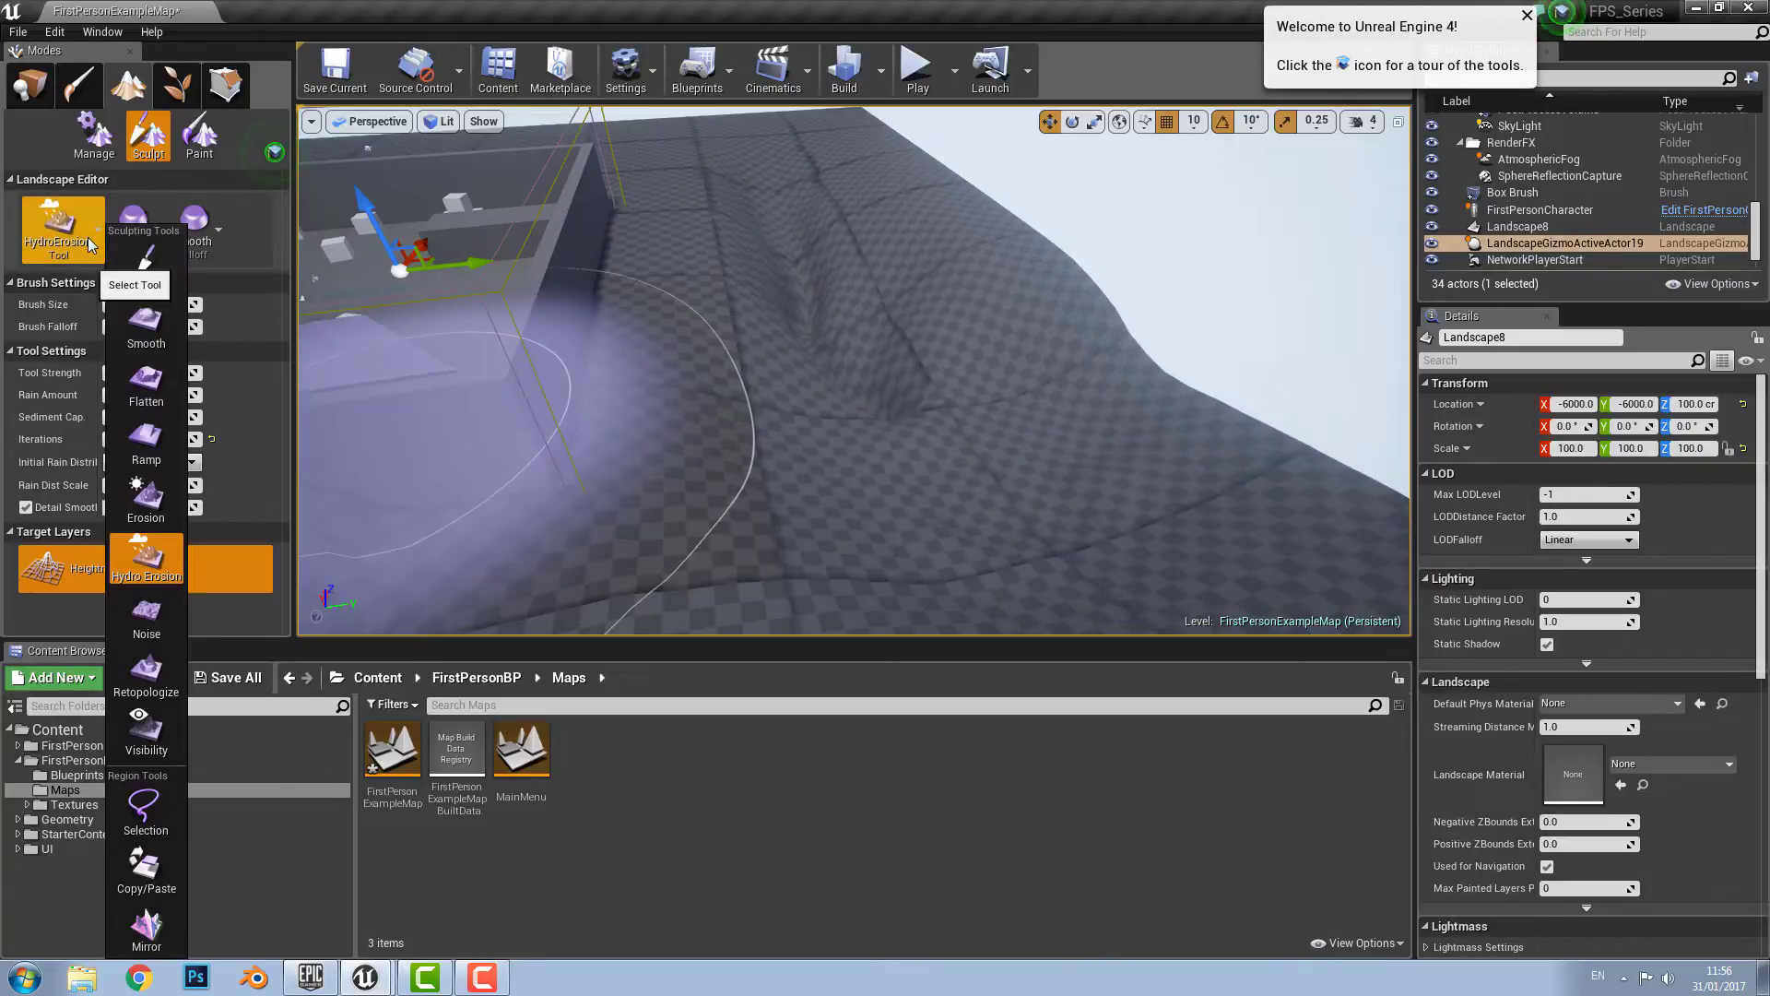
left_click(147, 614)
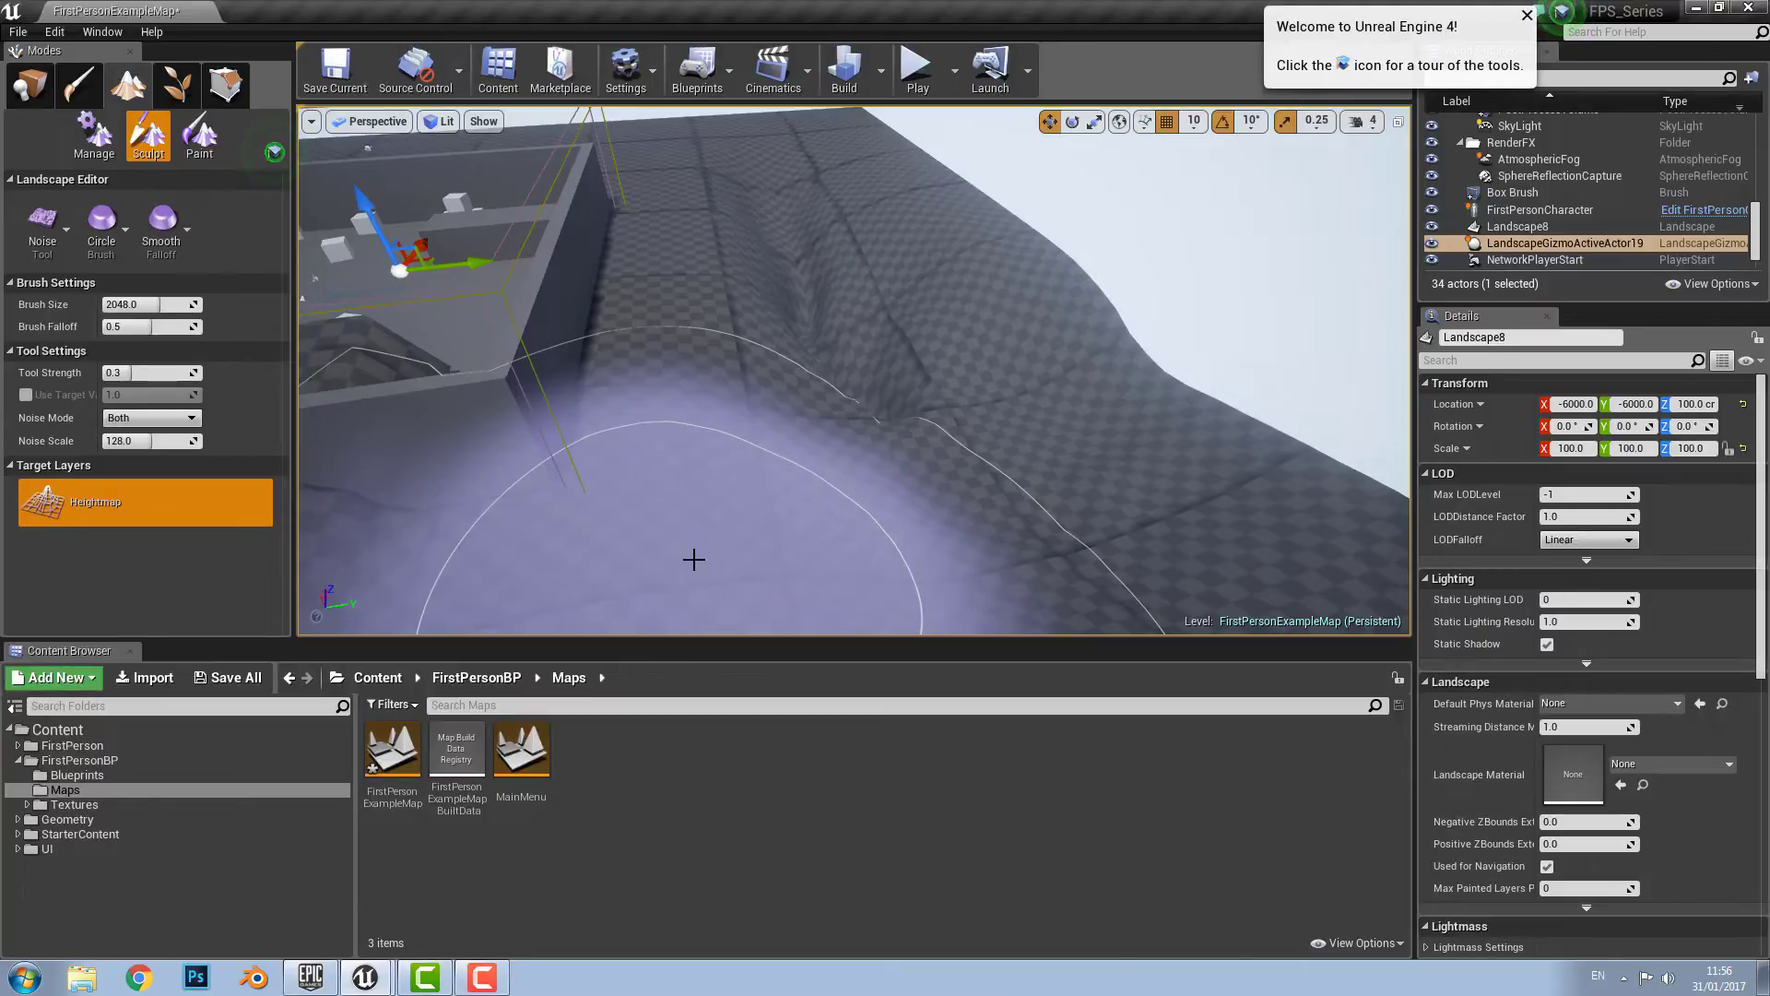
mouse_move(693, 558)
left_mouse_down()
mouse_move(743, 526)
mouse_move(846, 388)
mouse_move(932, 573)
mouse_move(1015, 526)
mouse_move(869, 396)
left_mouse_up()
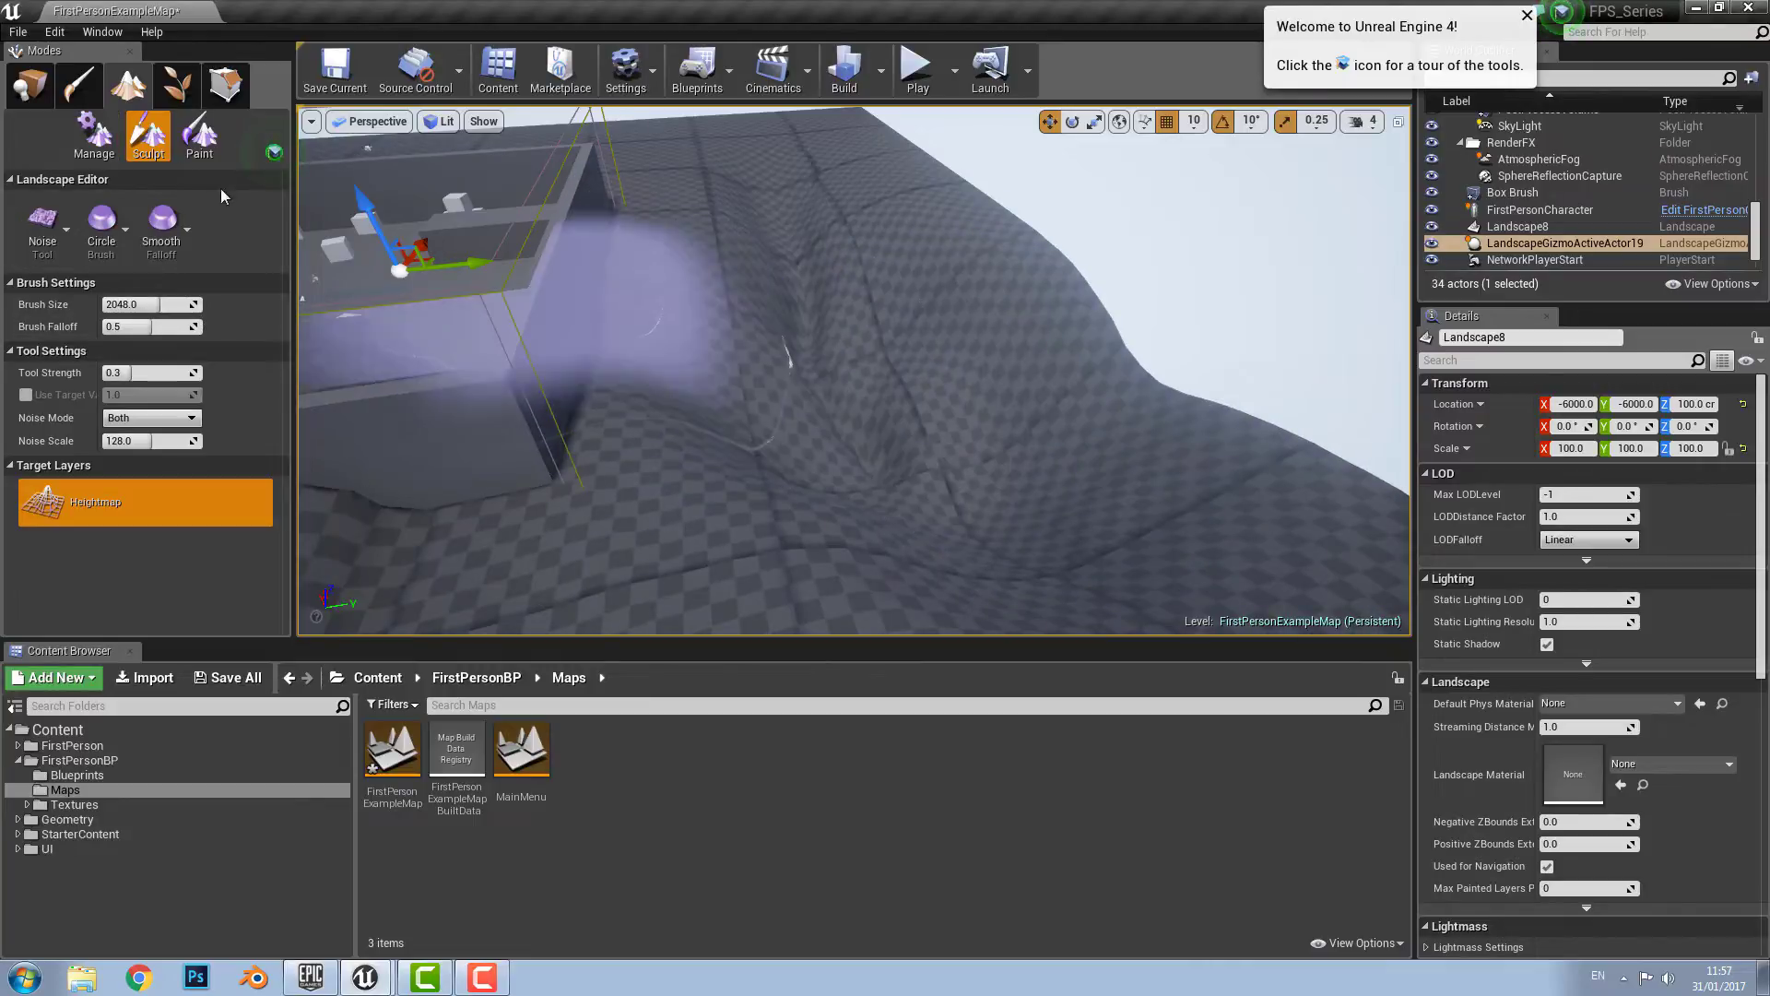
Step: Retopologize the rough, stretched terrain at the foot of the slope beside the arena
left_click(56, 238)
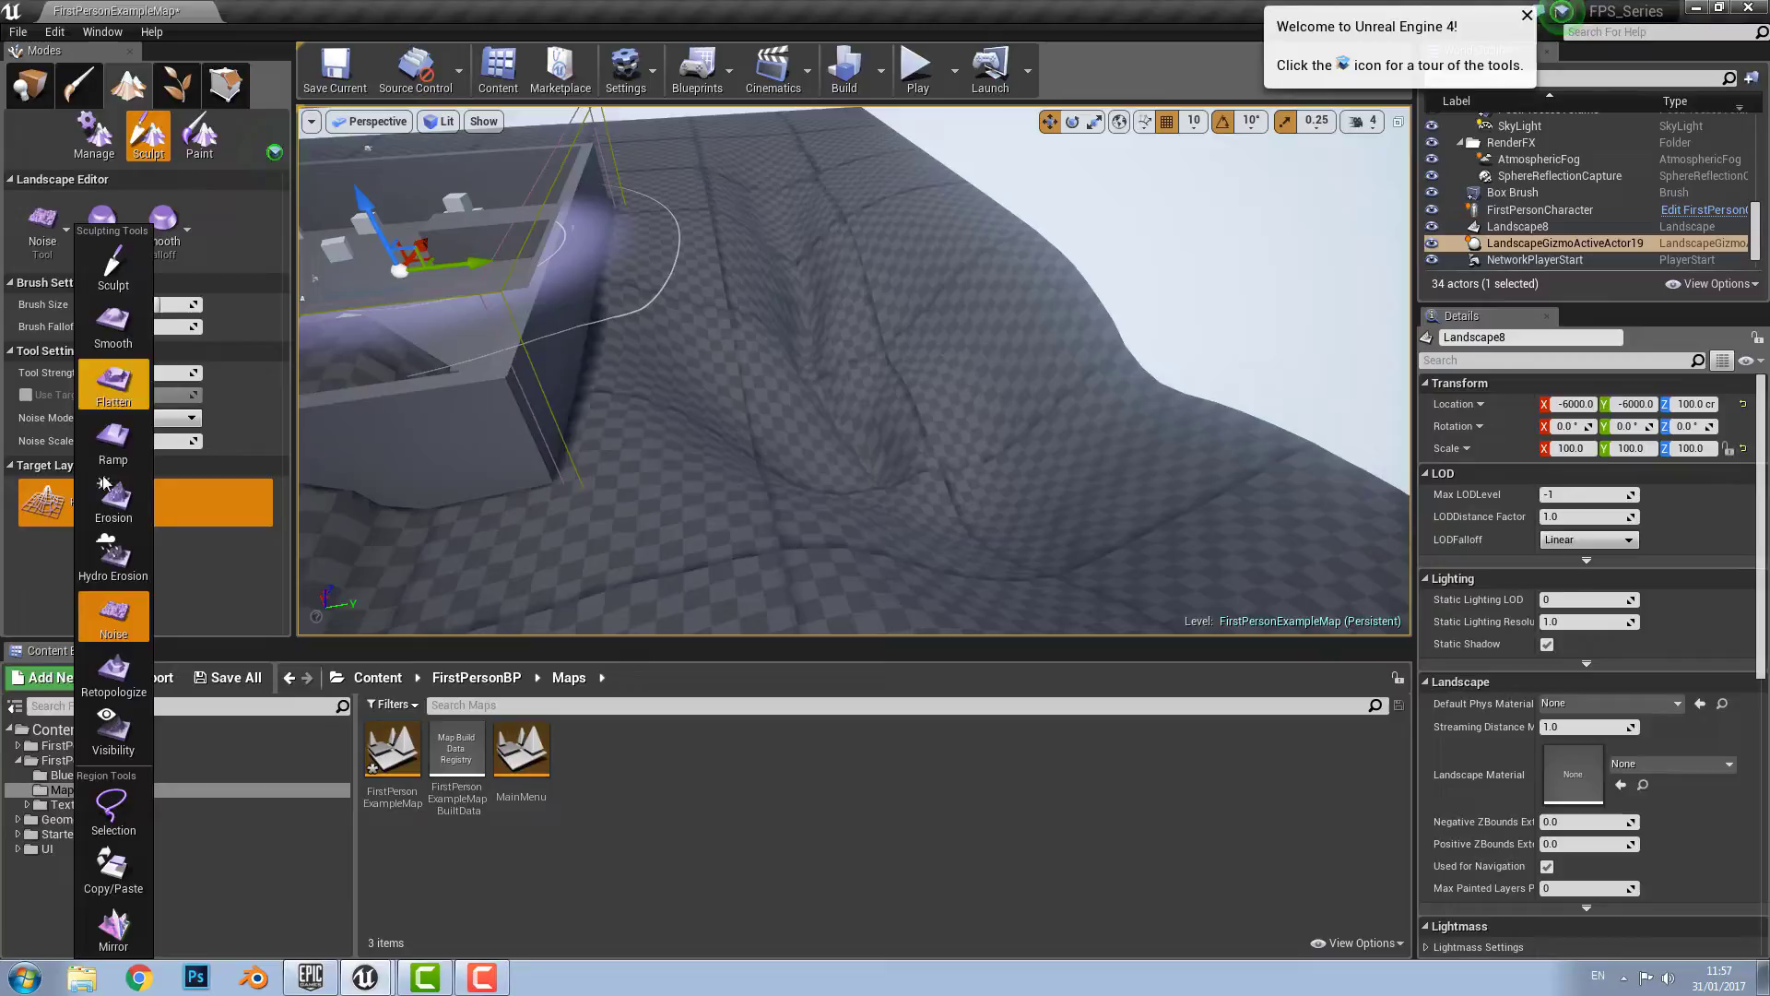
left_click(115, 676)
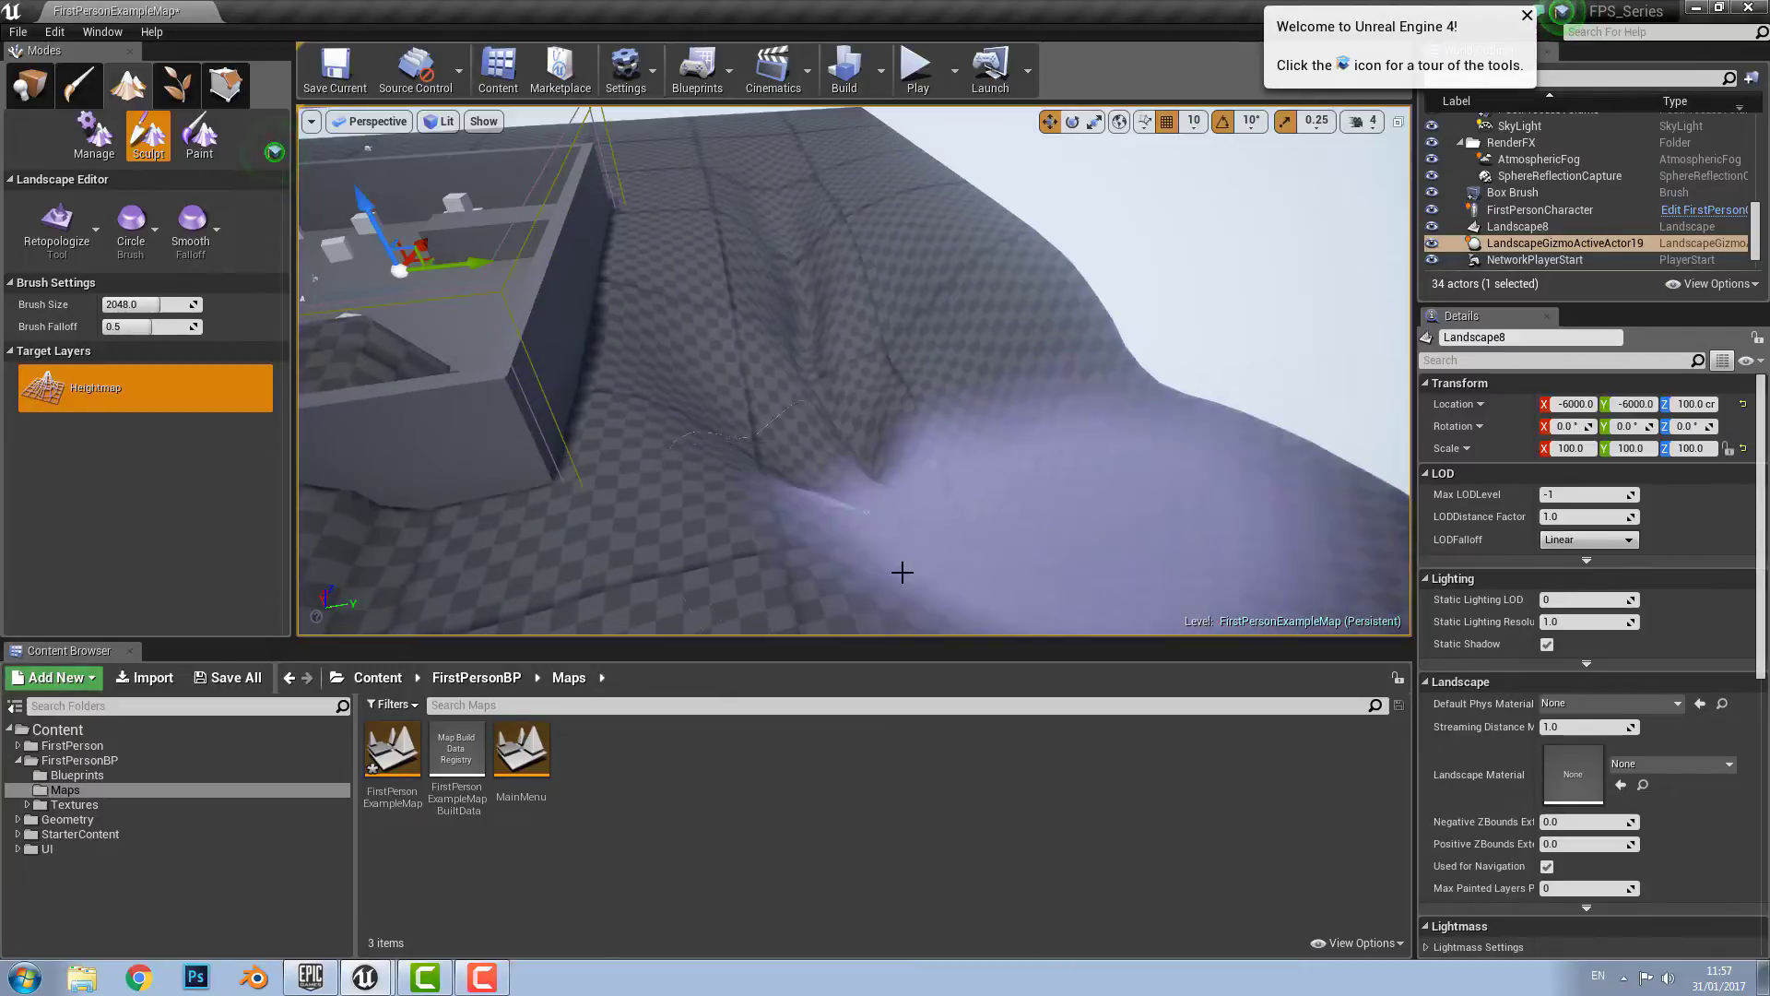
mouse_move(857, 590)
left_mouse_down()
mouse_move(921, 517)
mouse_move(865, 561)
mouse_move(889, 512)
mouse_move(849, 592)
mouse_move(897, 490)
mouse_move(830, 549)
mouse_move(921, 439)
mouse_move(793, 546)
left_mouse_up()
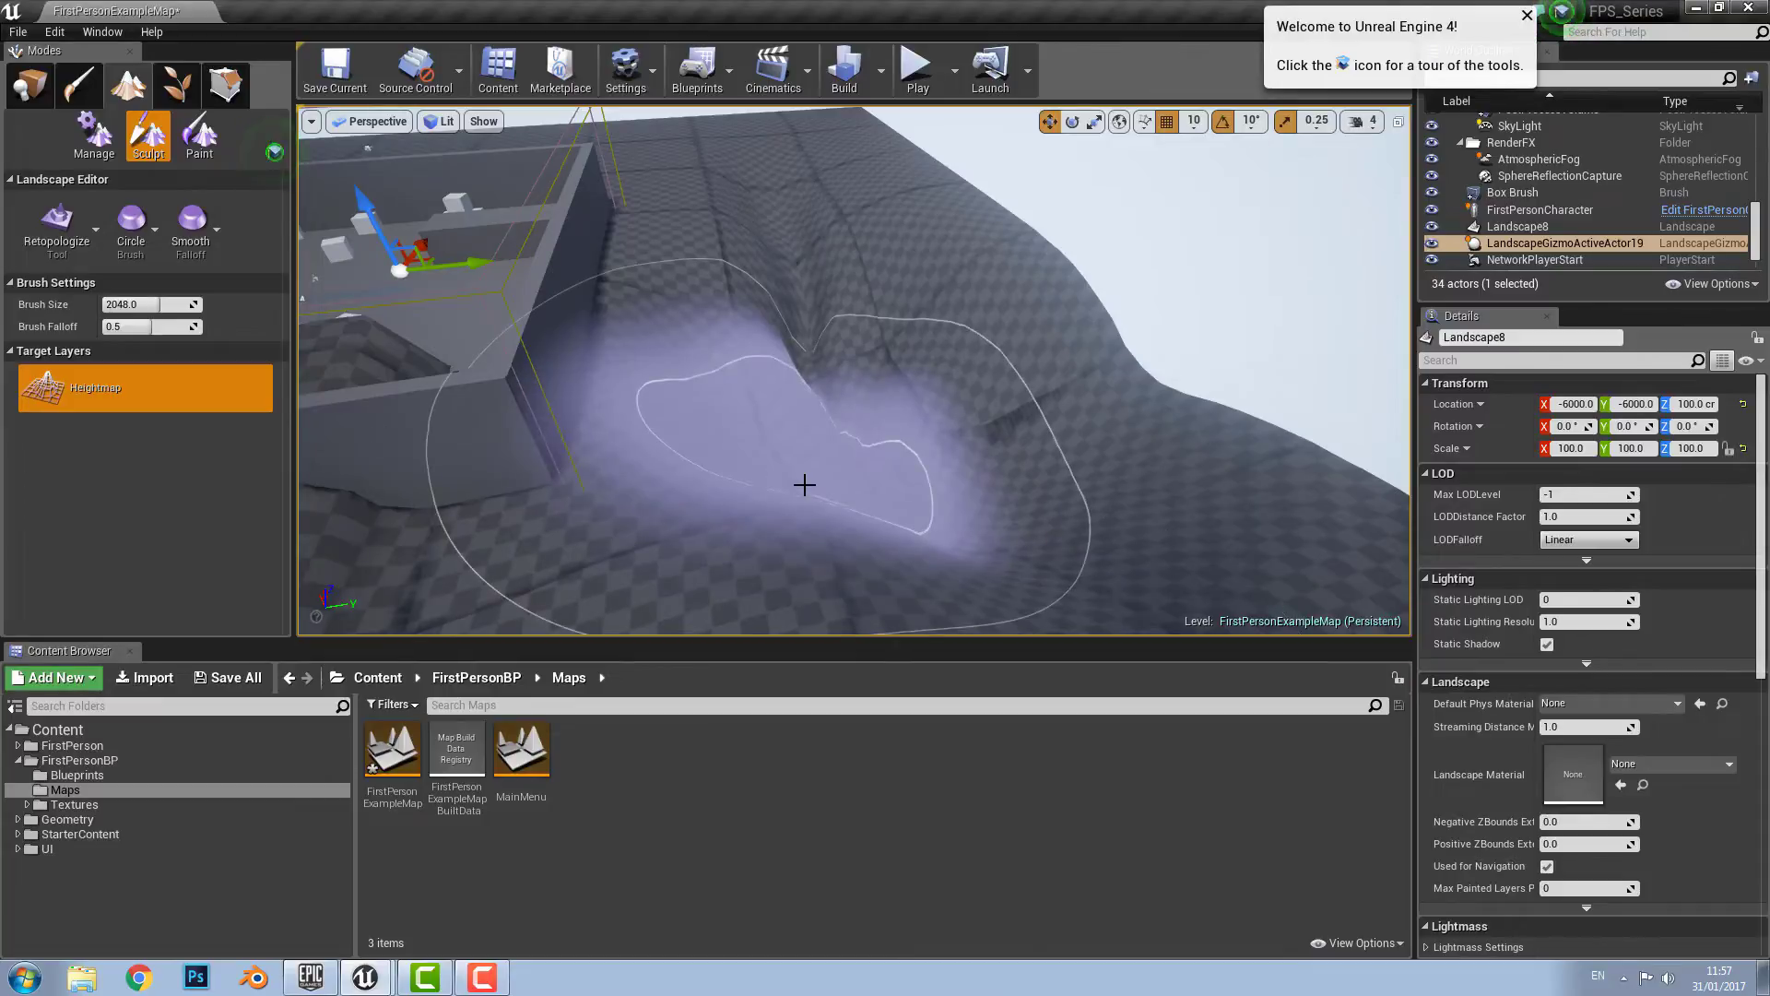
Step: Try to paint landscape visibility on the slope beside the arena with the Visibility tool, and return to the sculpting tools
left_click(57, 228)
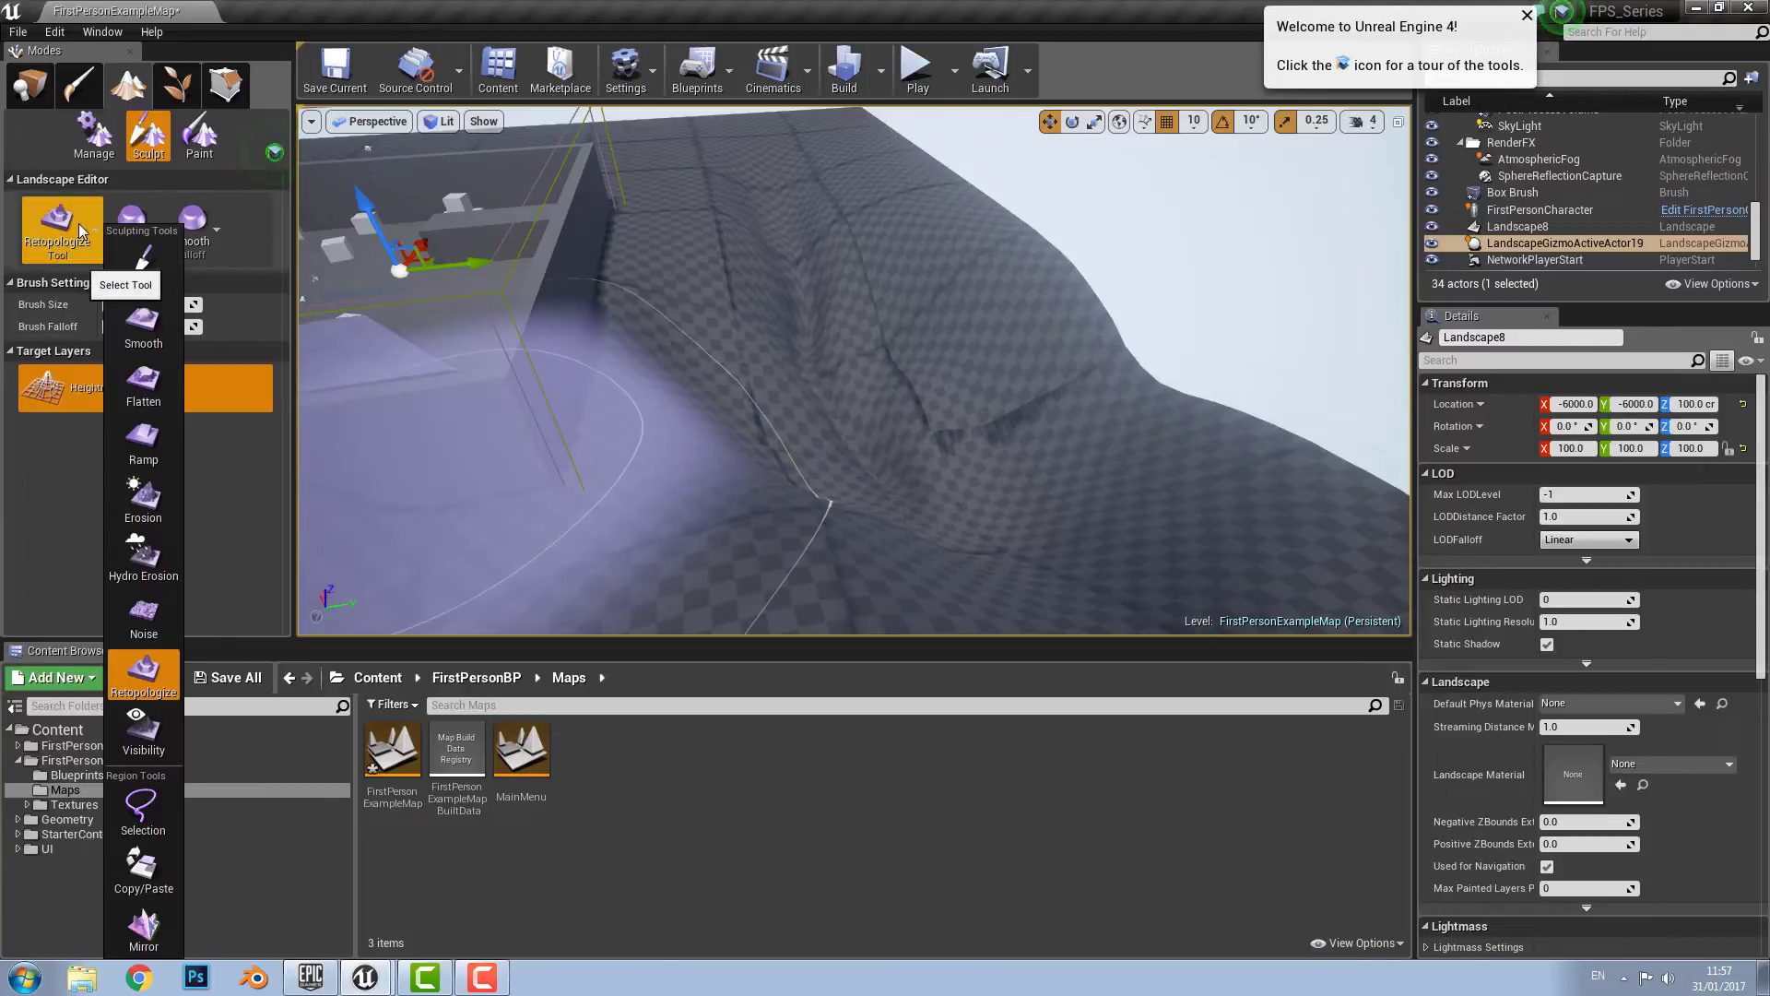
left_click(135, 739)
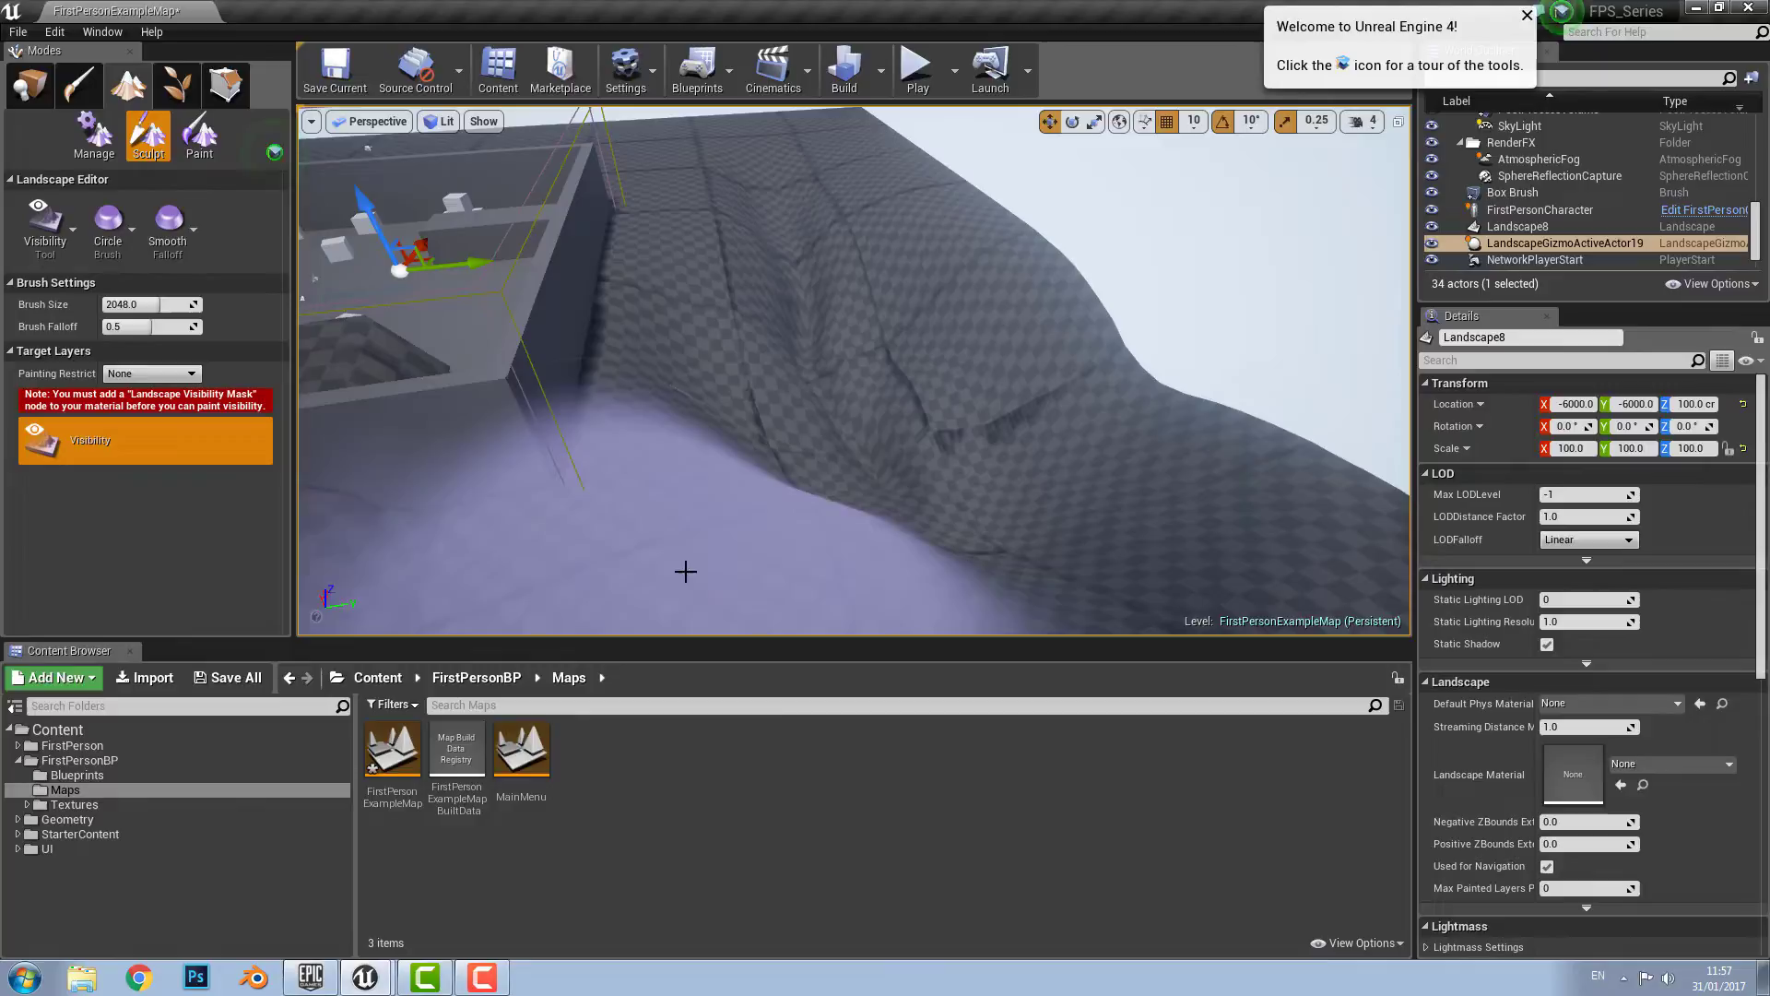
left_click(876, 422)
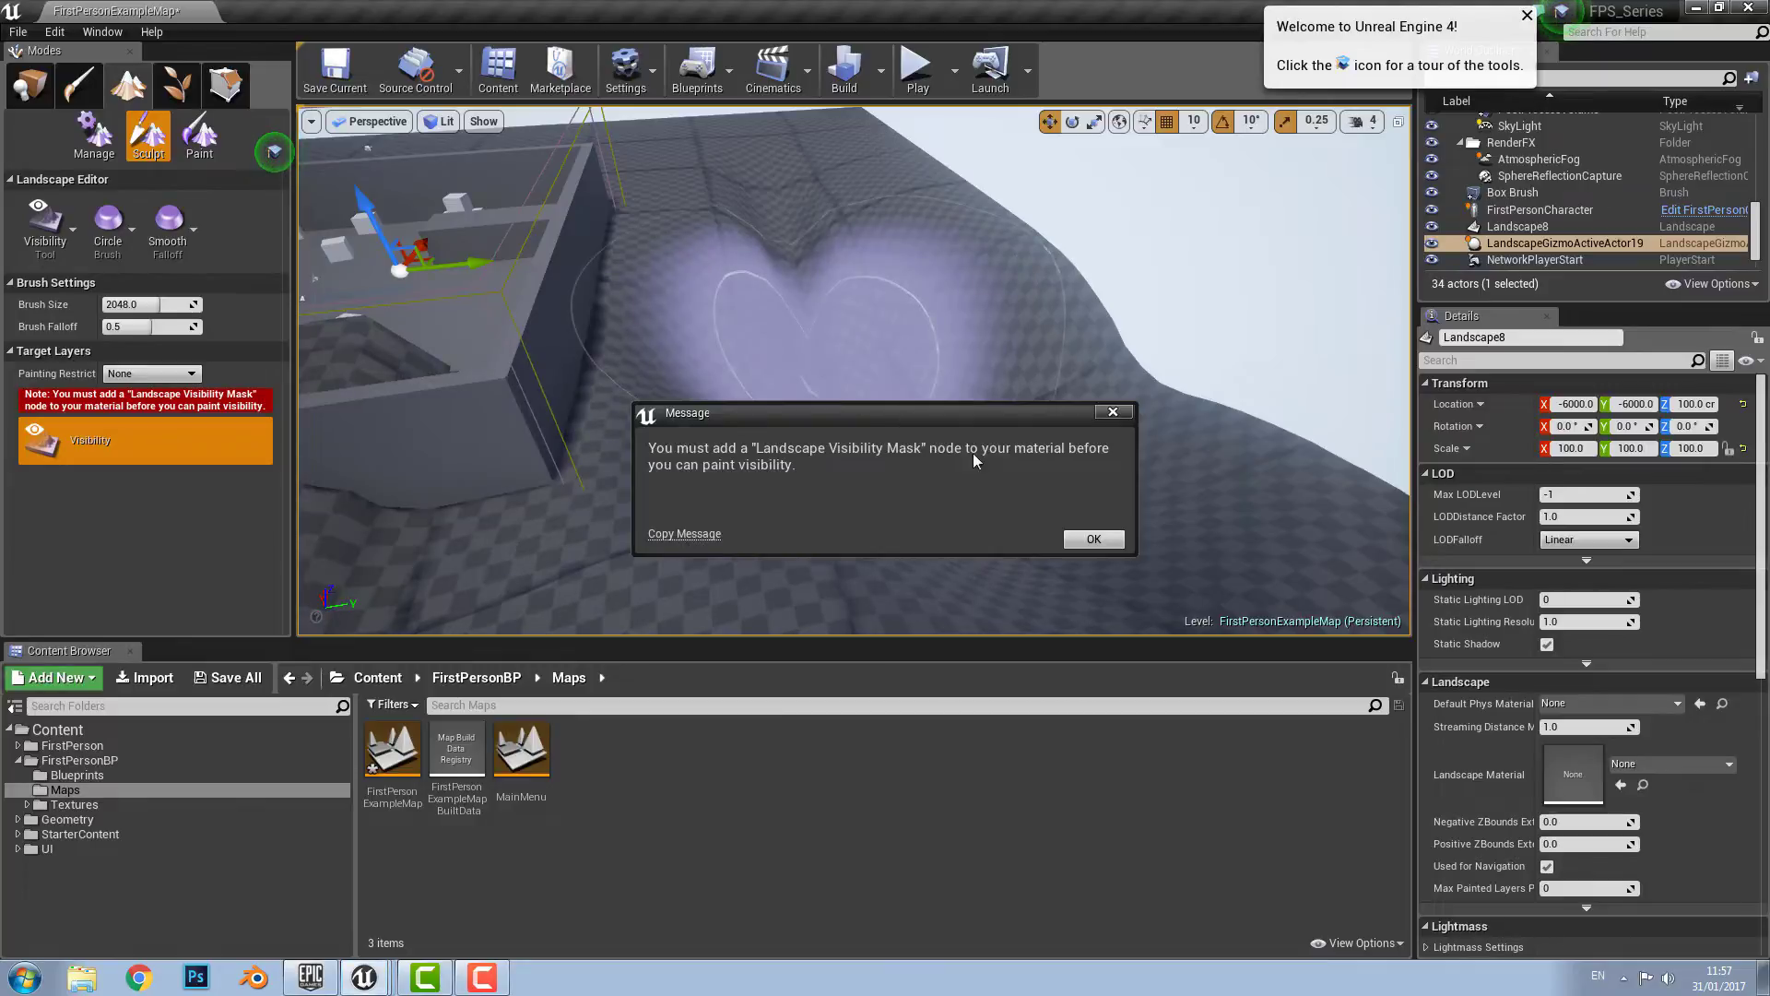
left_click(1092, 539)
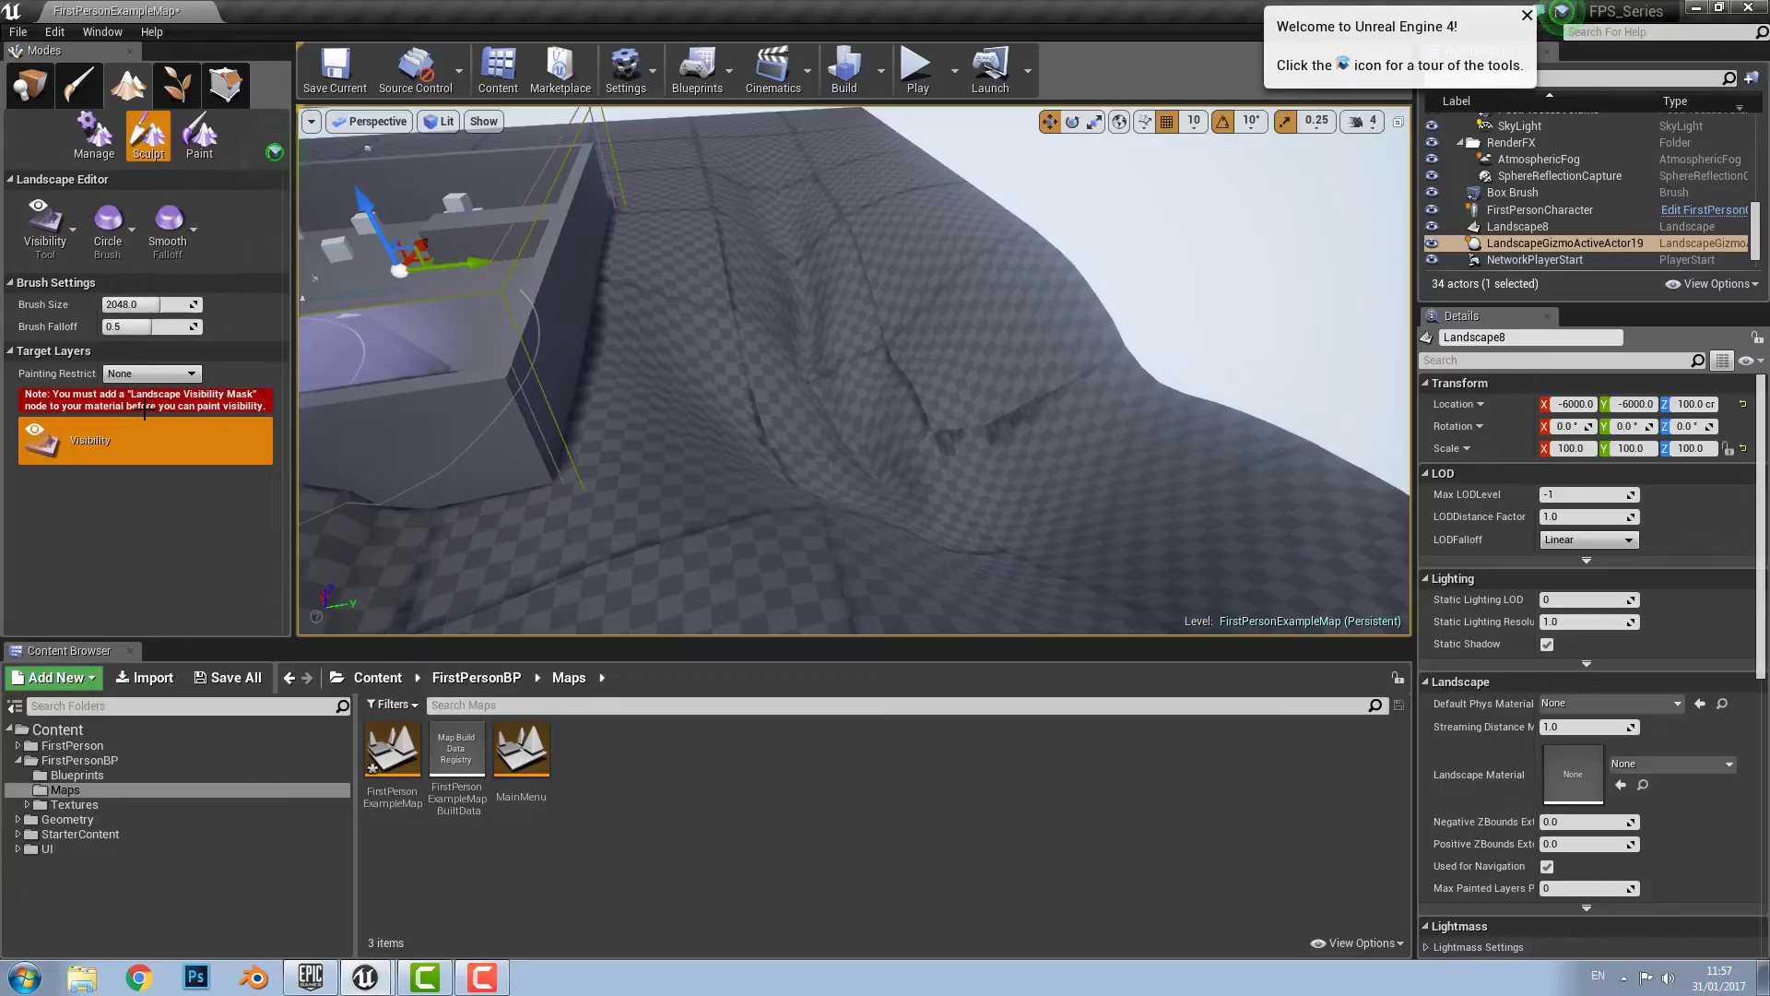
left_click(60, 230)
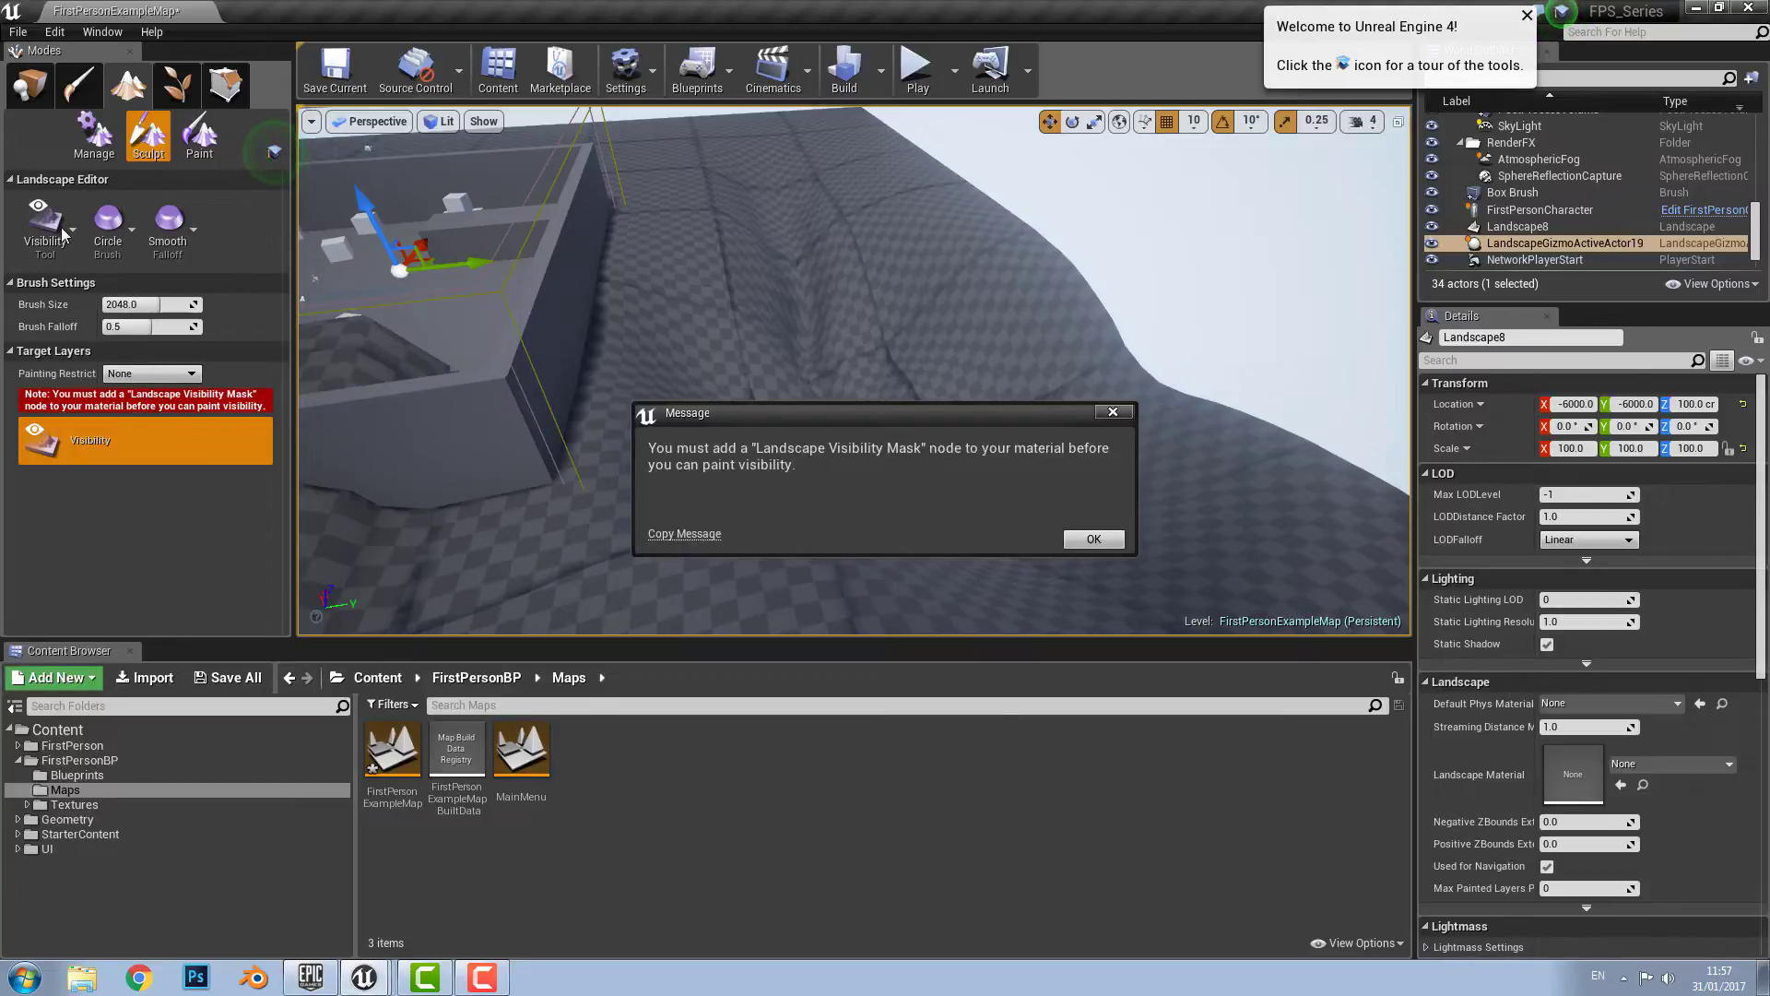
left_click(1093, 540)
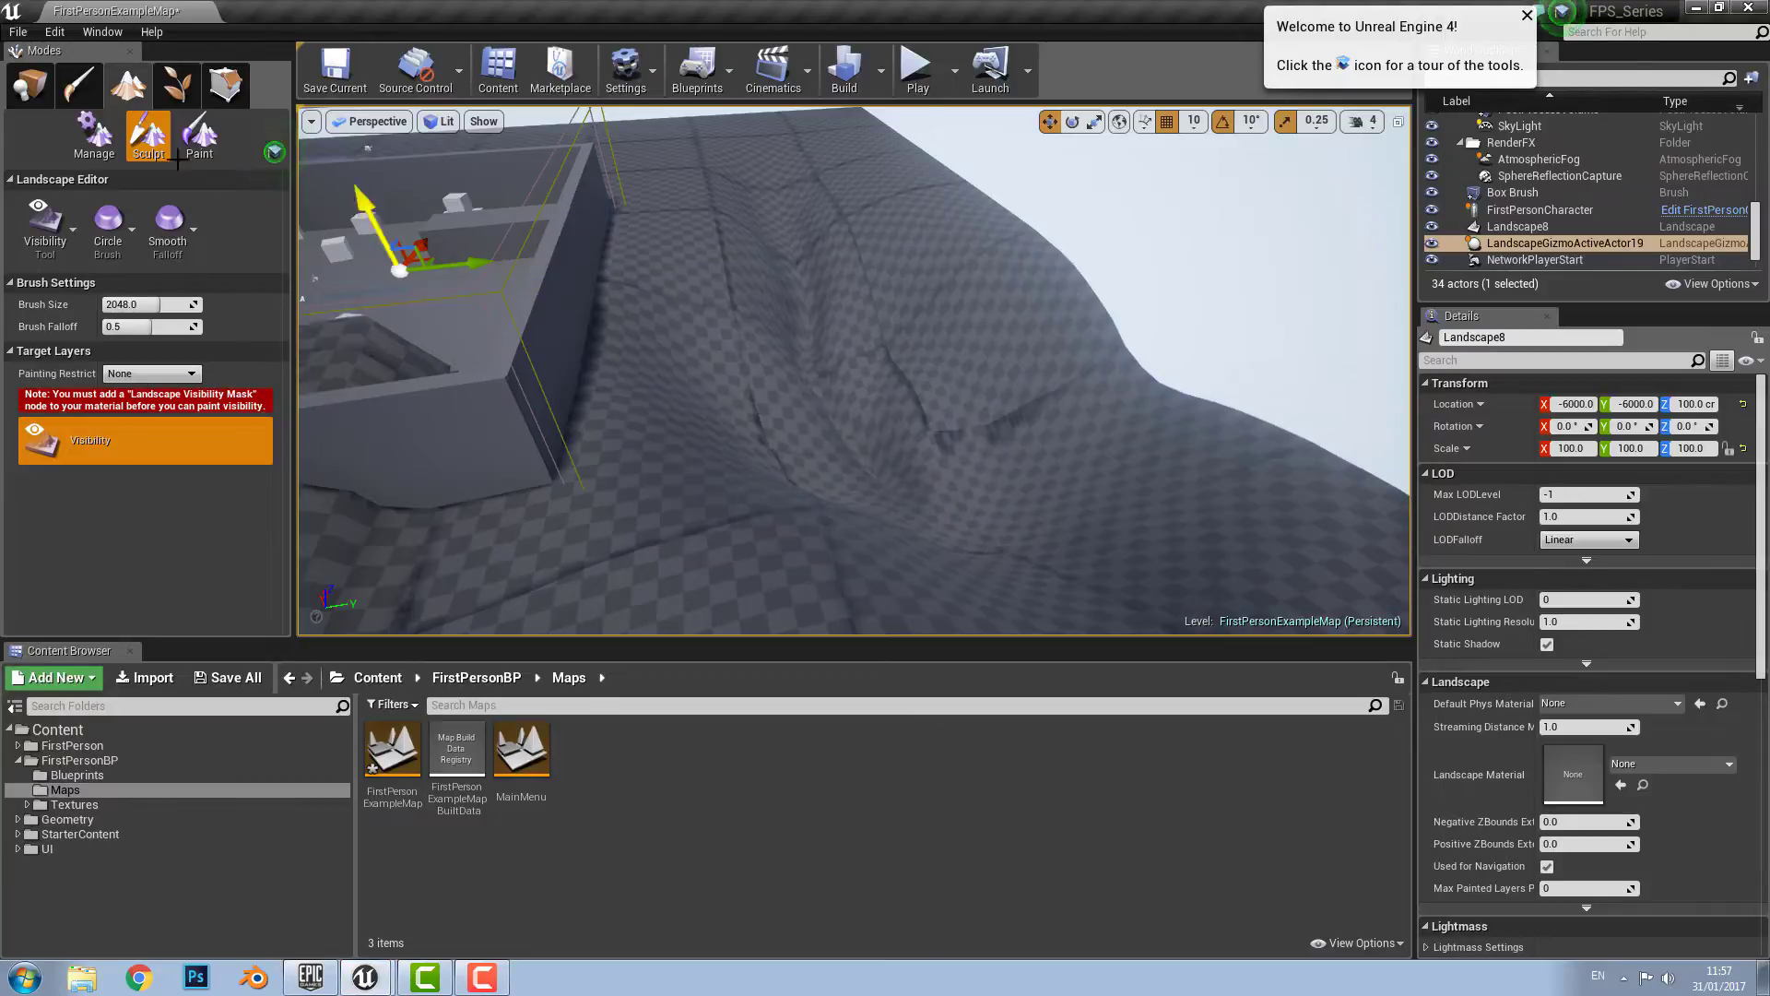
left_click(109, 147)
left_click(150, 145)
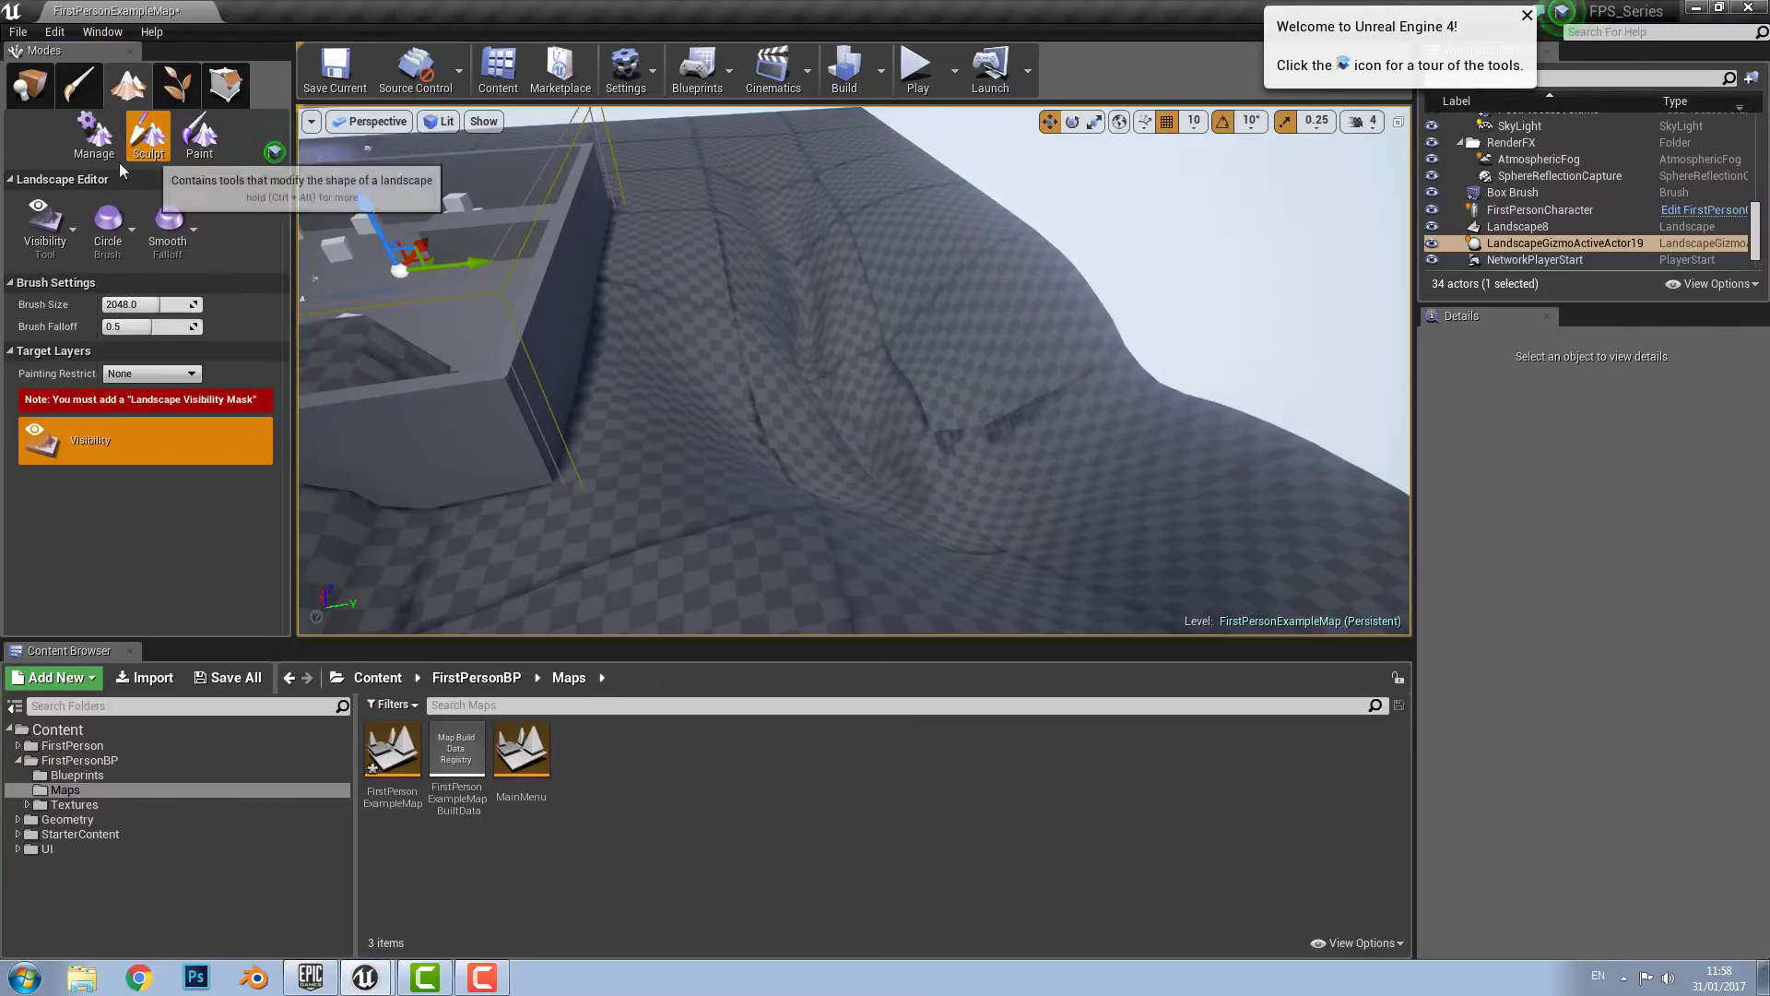
Step: Brush over the slope beside the arena with the Selection tool to select a landscape region as a mask
left_click(73, 227)
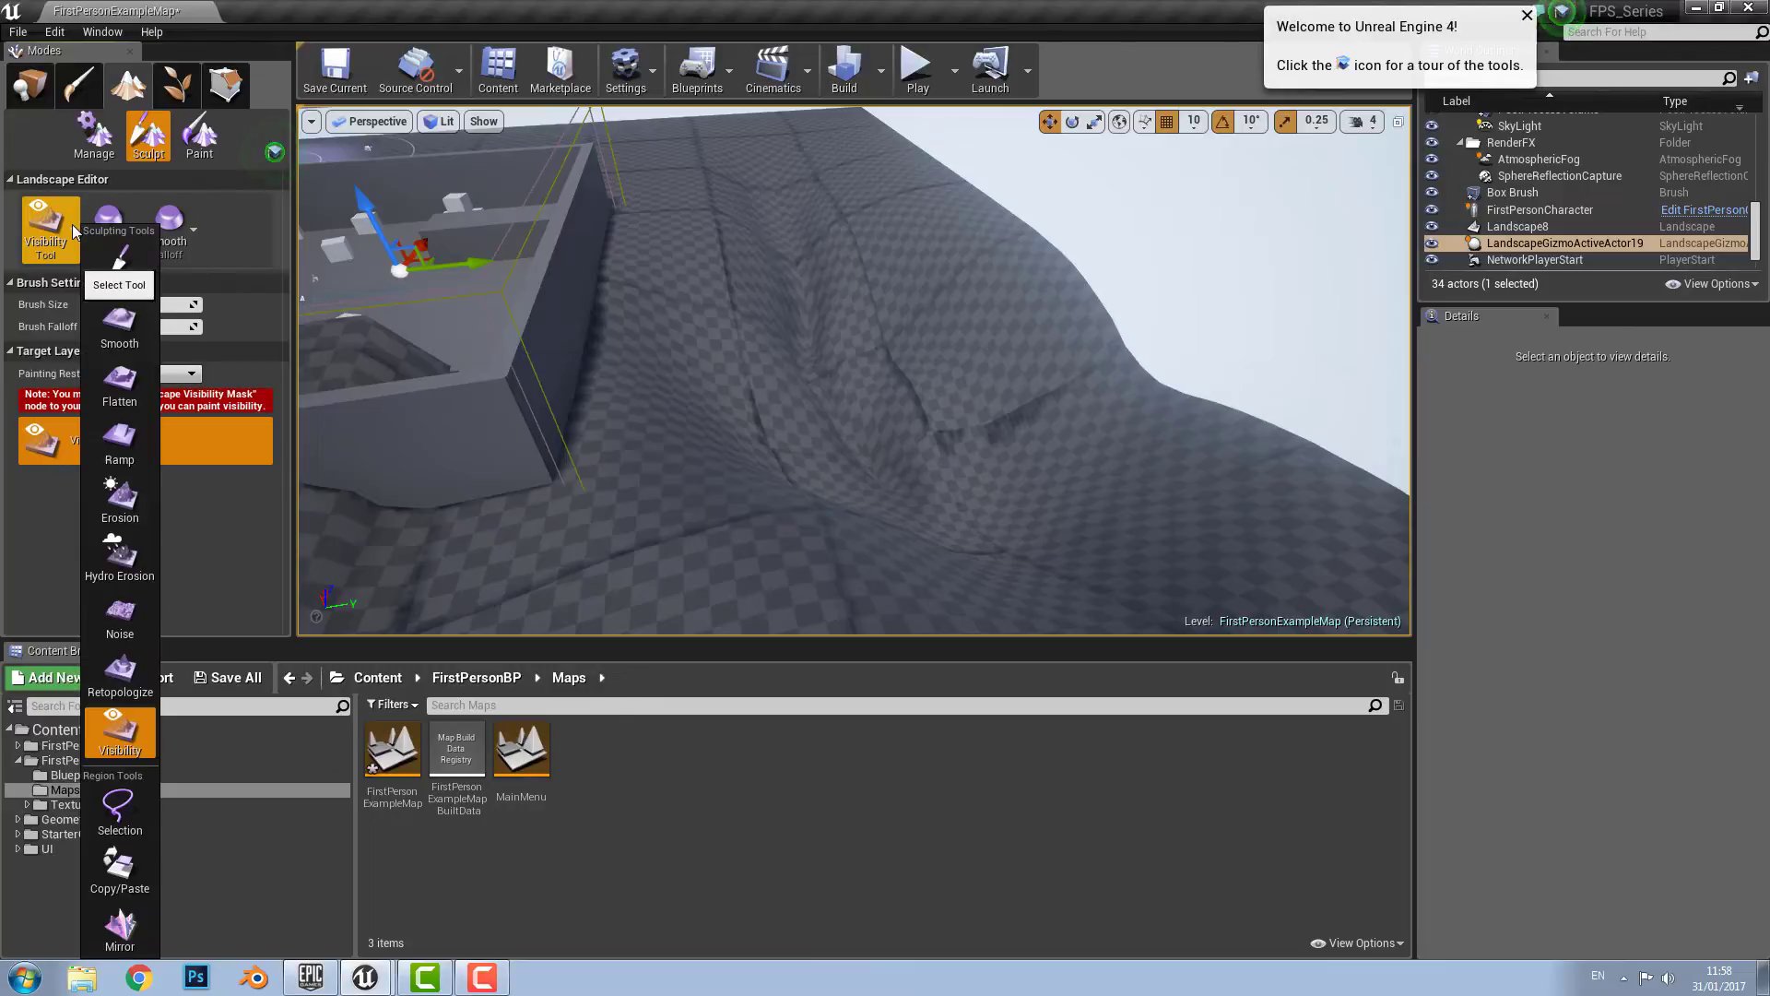
left_click(127, 813)
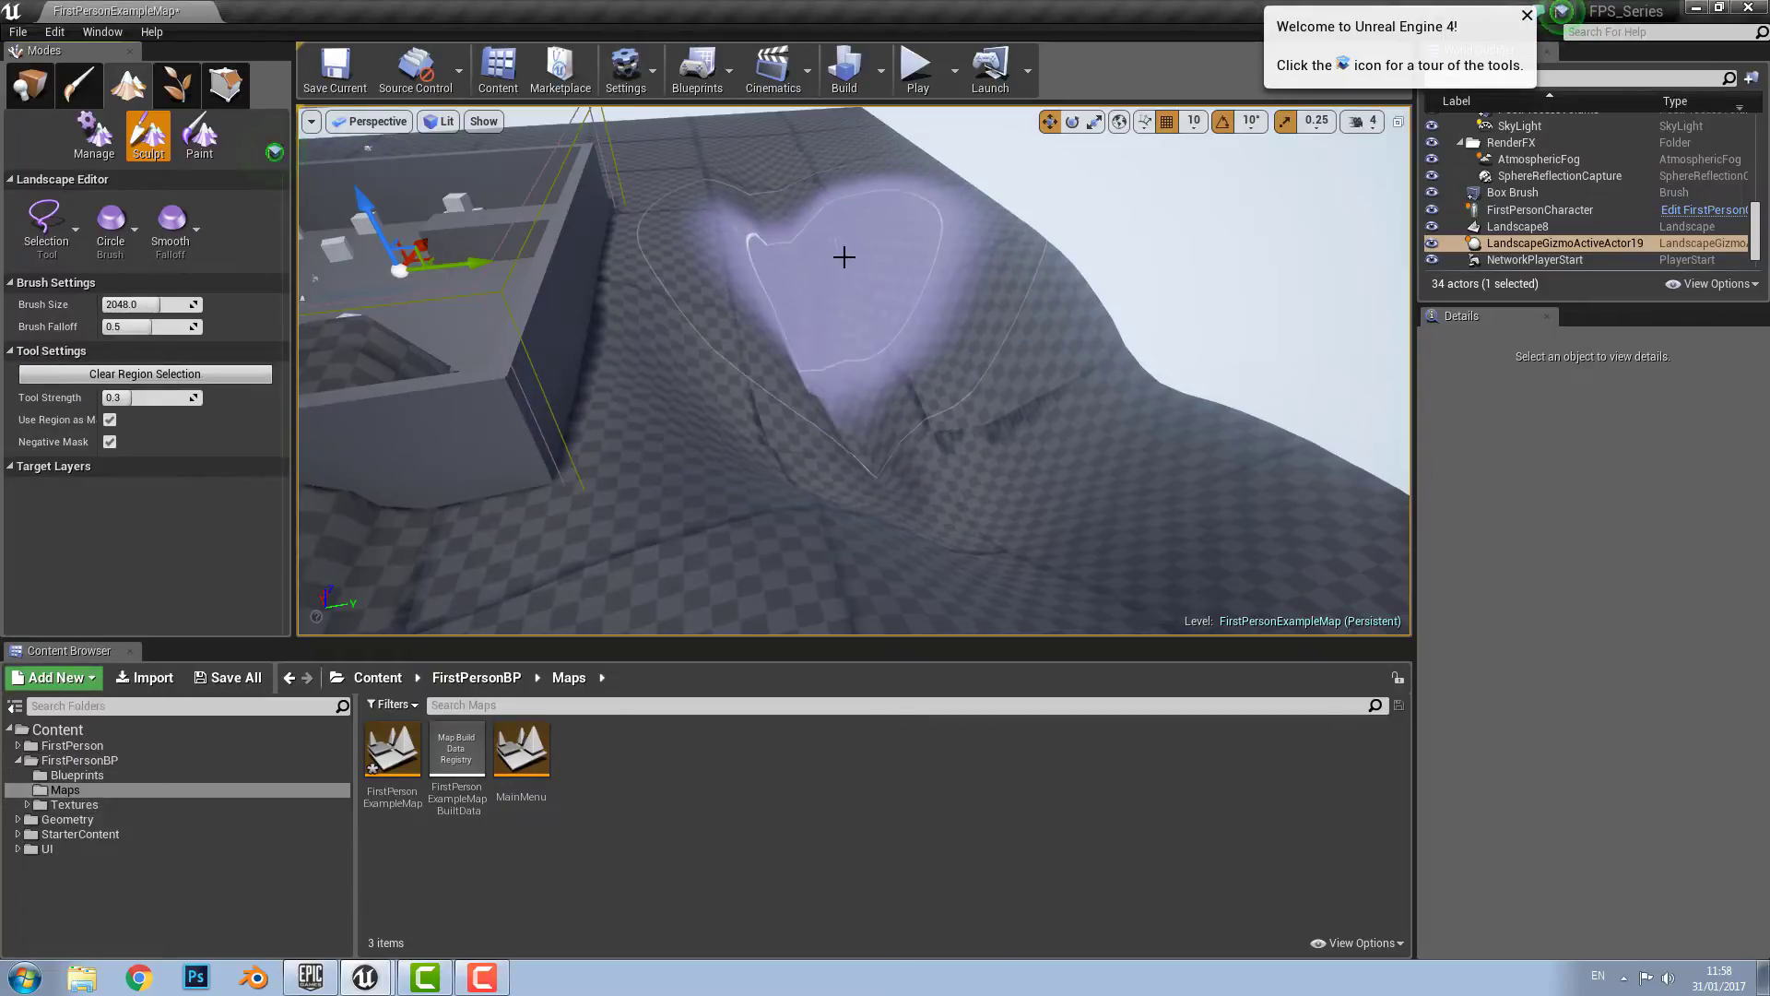
left_click(698, 339)
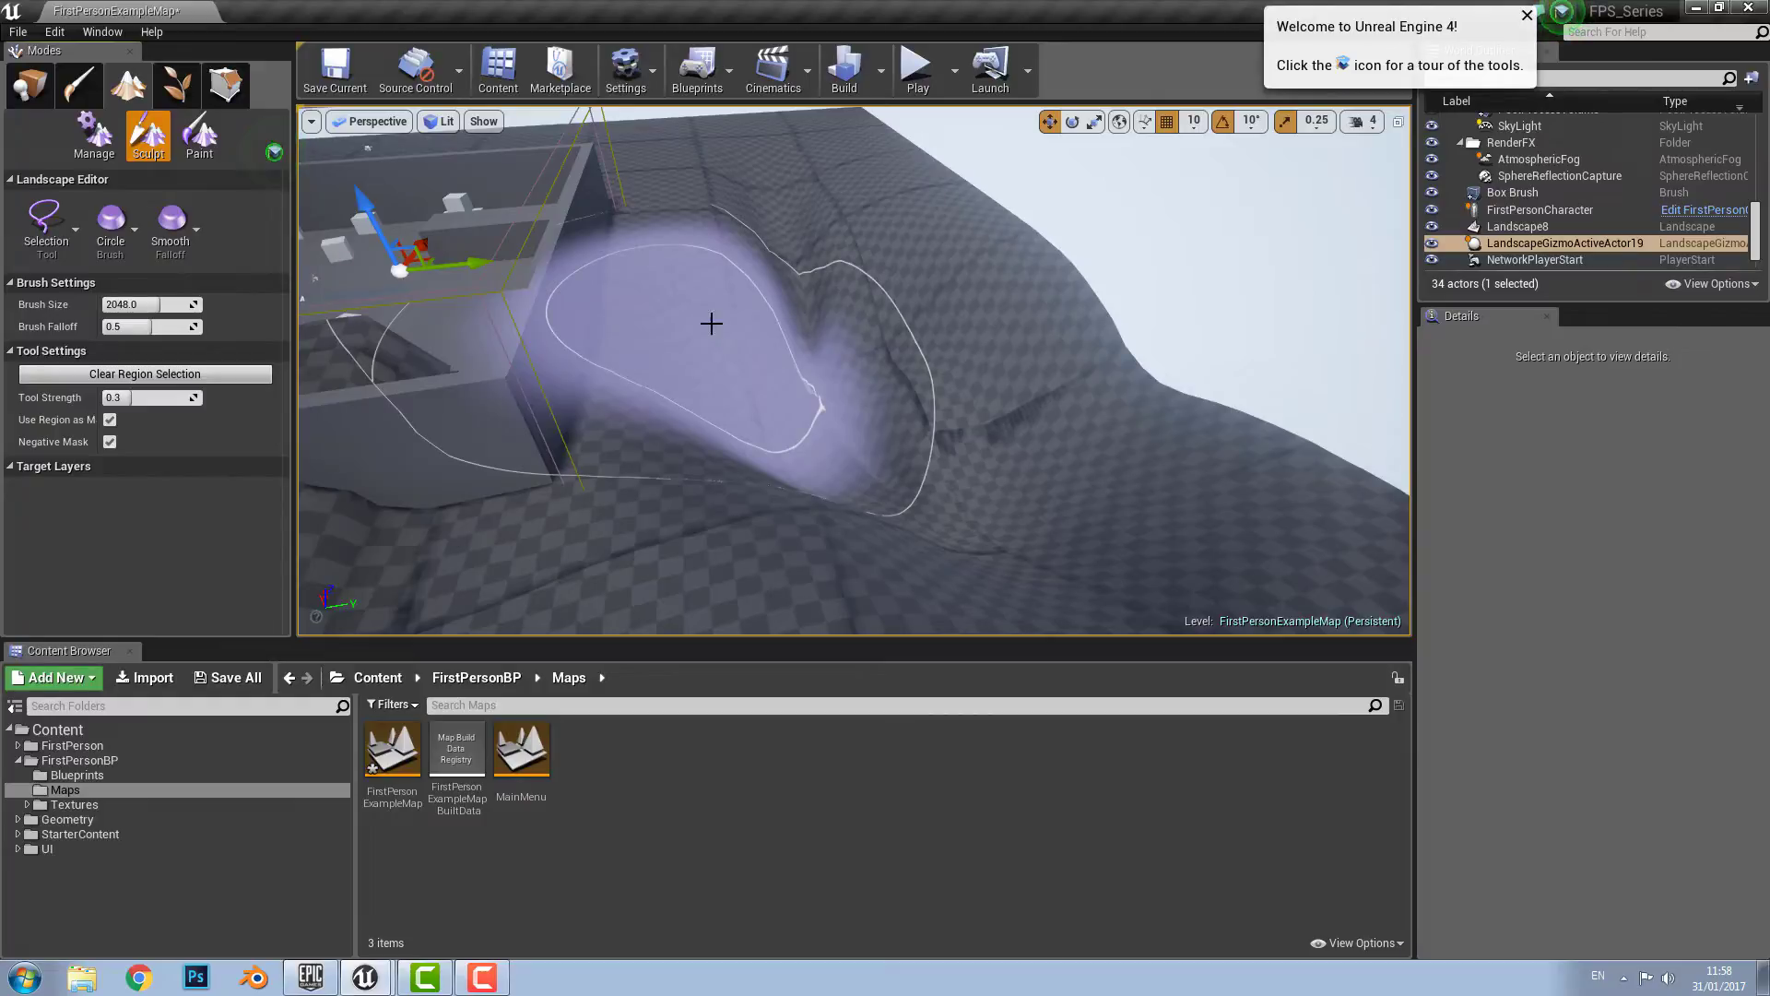
mouse_move(711, 323)
left_mouse_down()
mouse_move(822, 308)
mouse_move(932, 486)
mouse_move(925, 391)
mouse_move(852, 348)
mouse_move(948, 344)
mouse_move(930, 341)
left_mouse_up()
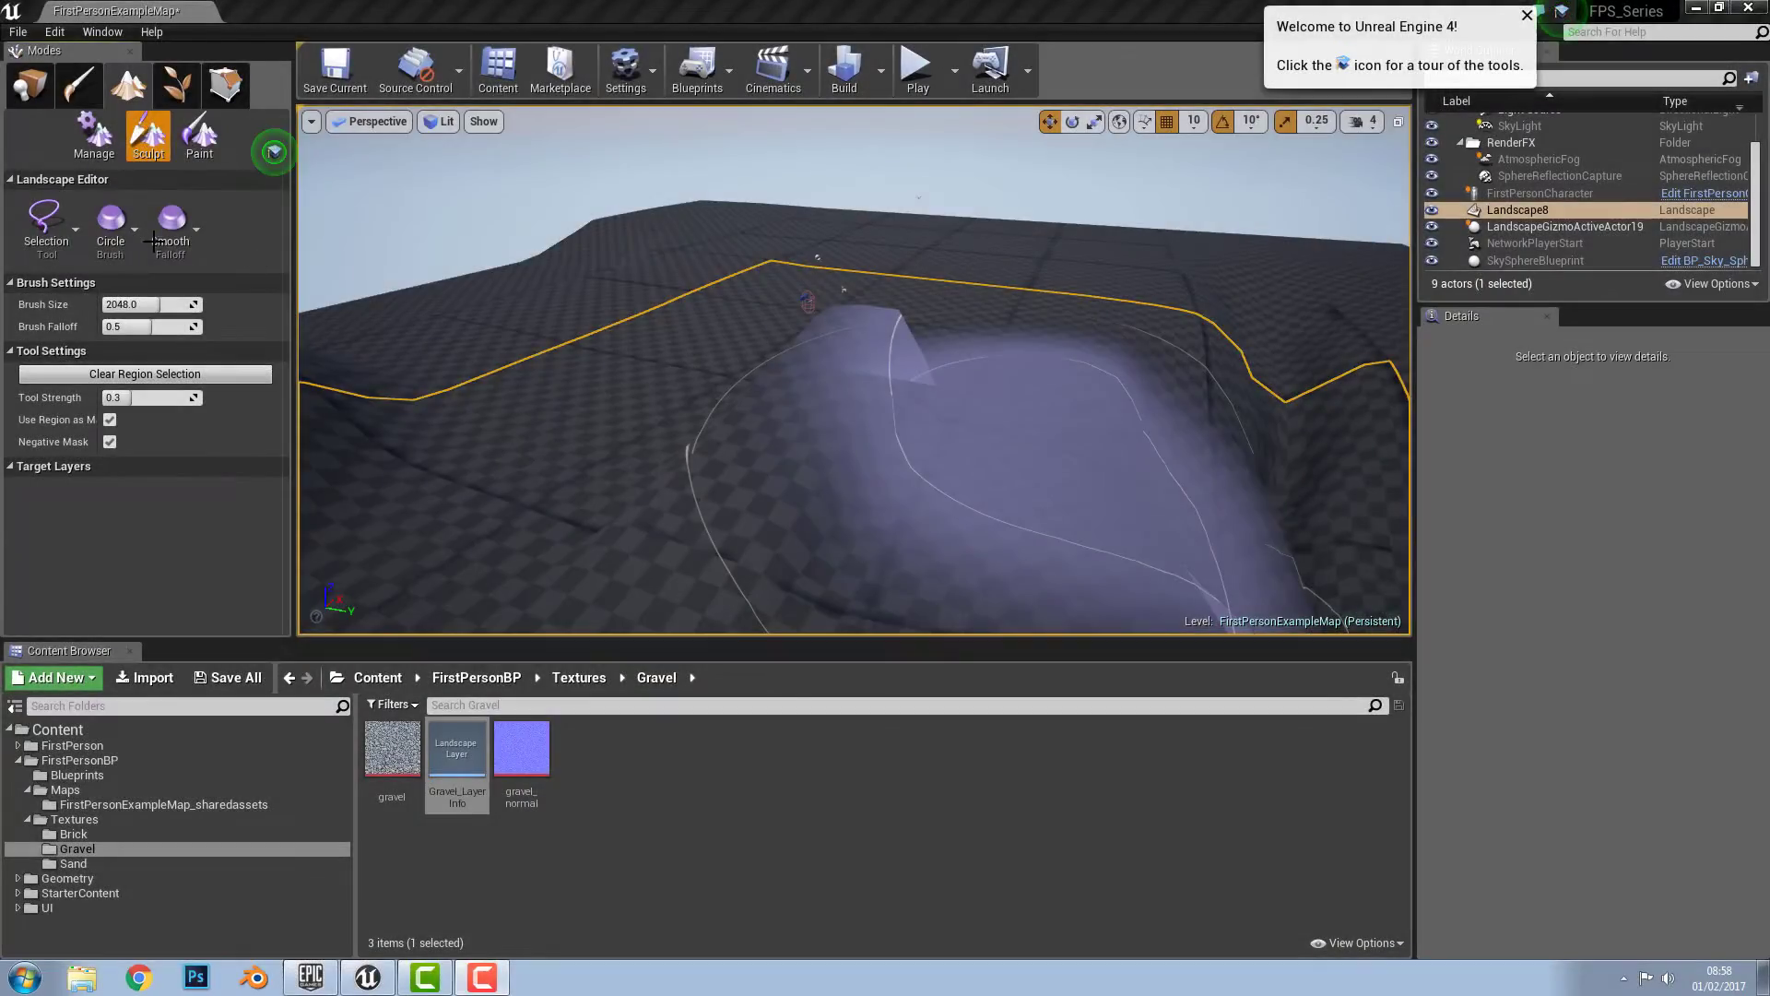
Step: Try the Copy/Paste region tool on the terrain near its gizmo
left_click(73, 226)
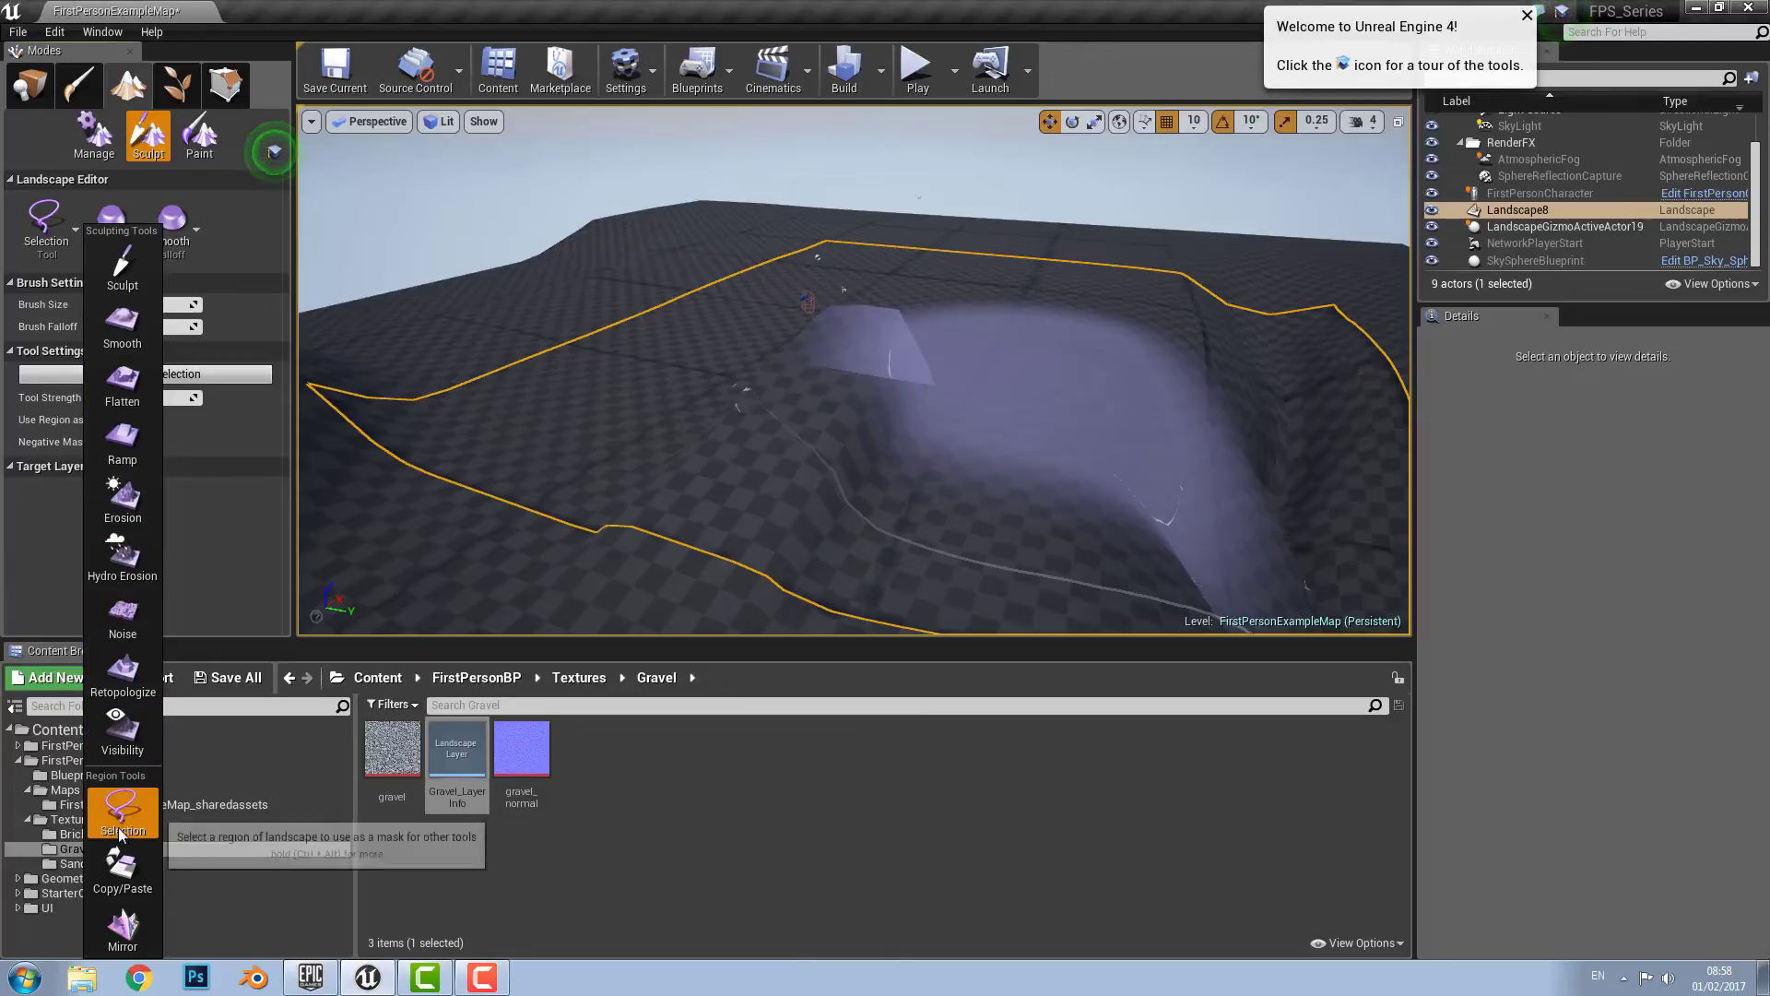
left_click(116, 862)
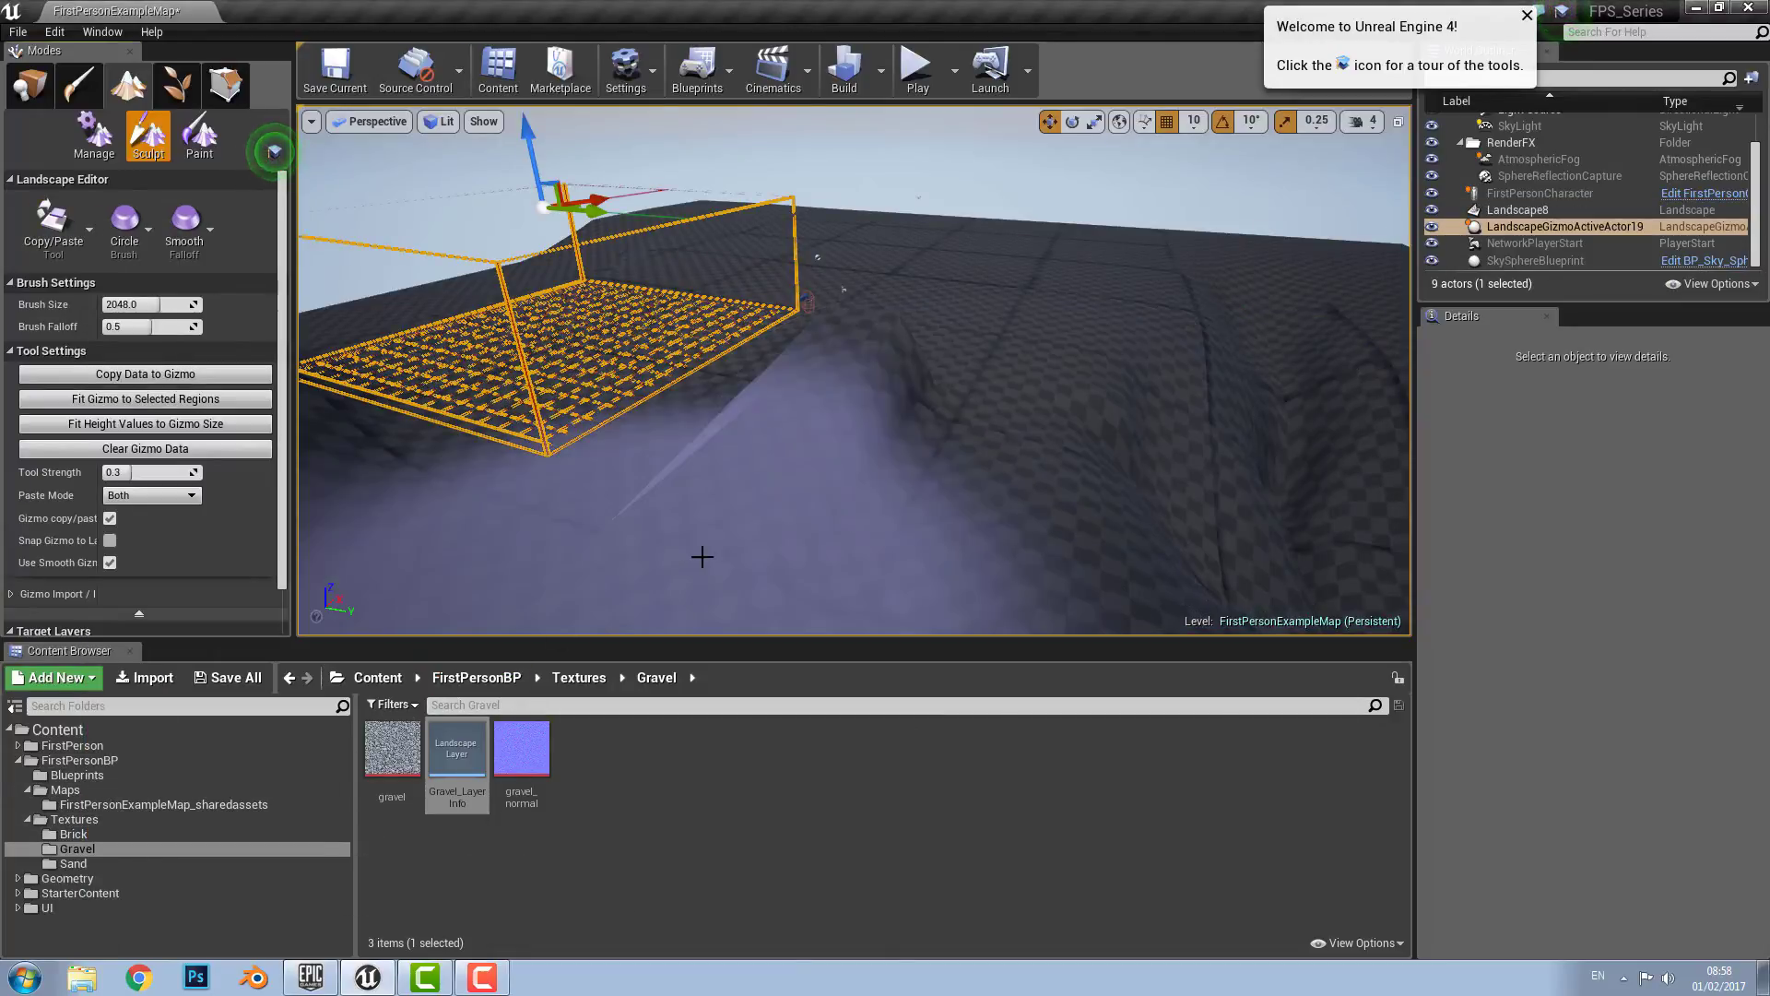
left_click(664, 498)
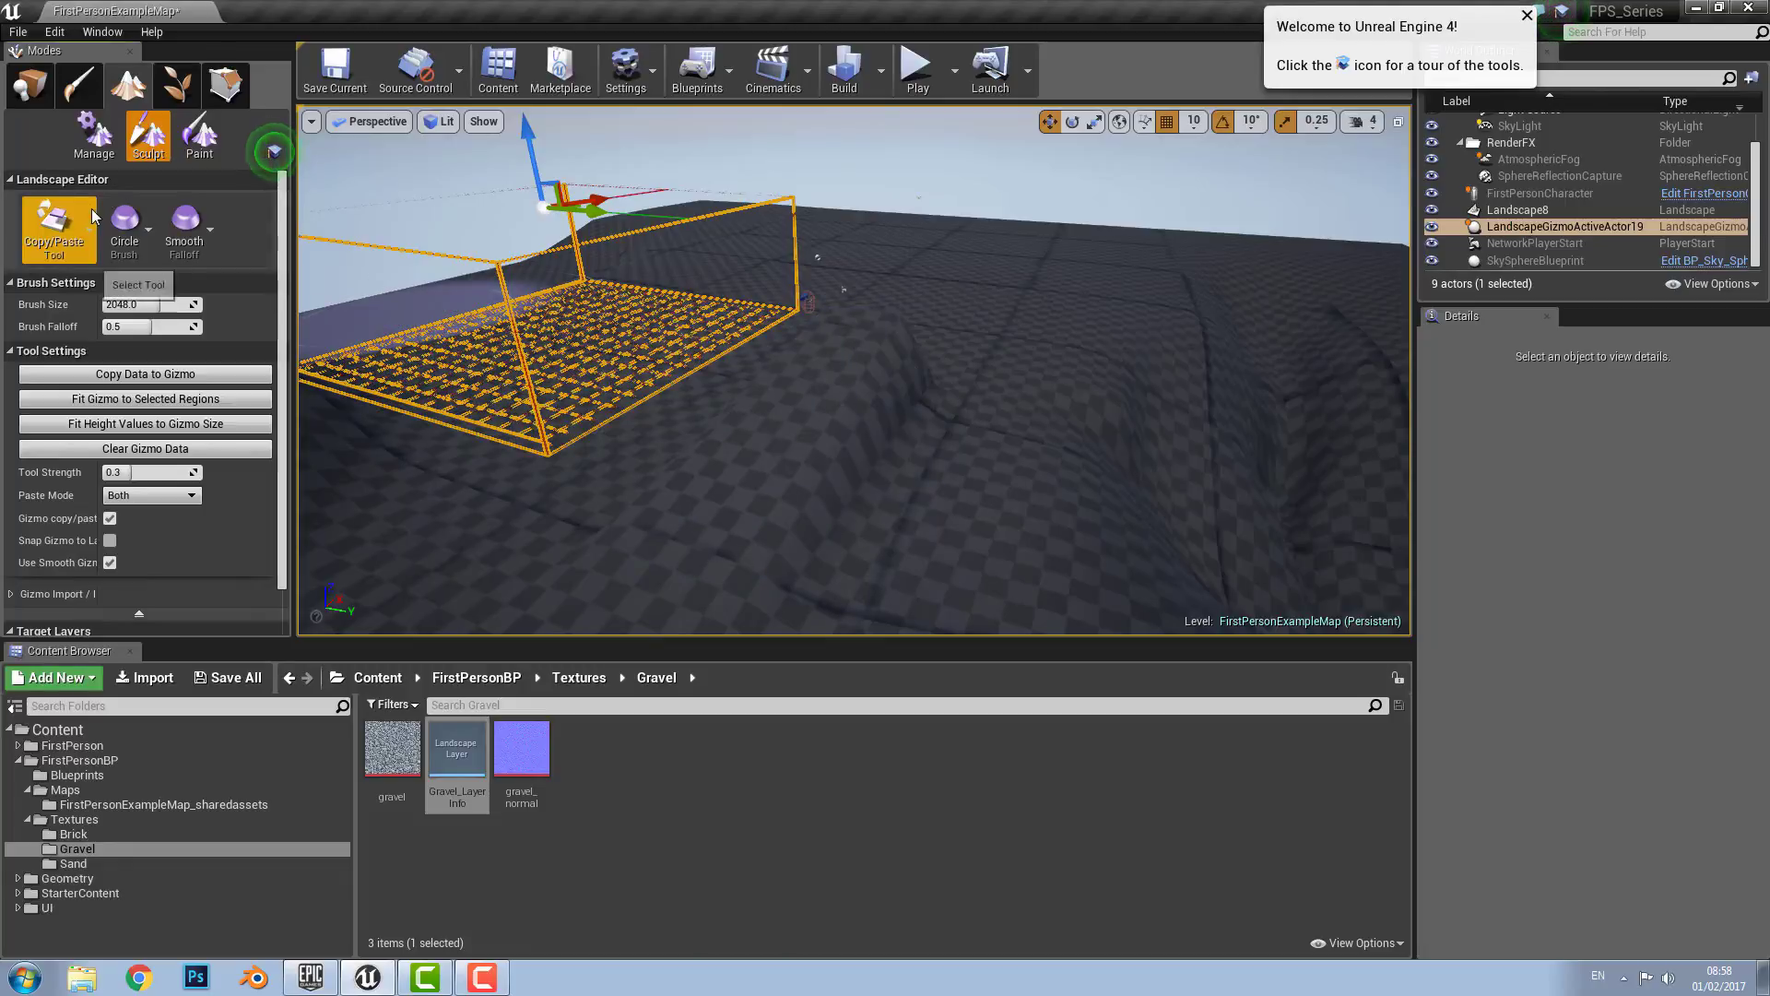
Step: Mirror the landscape's heightmap with the -X to +X operation, and undo the mirroring
left_click(87, 216)
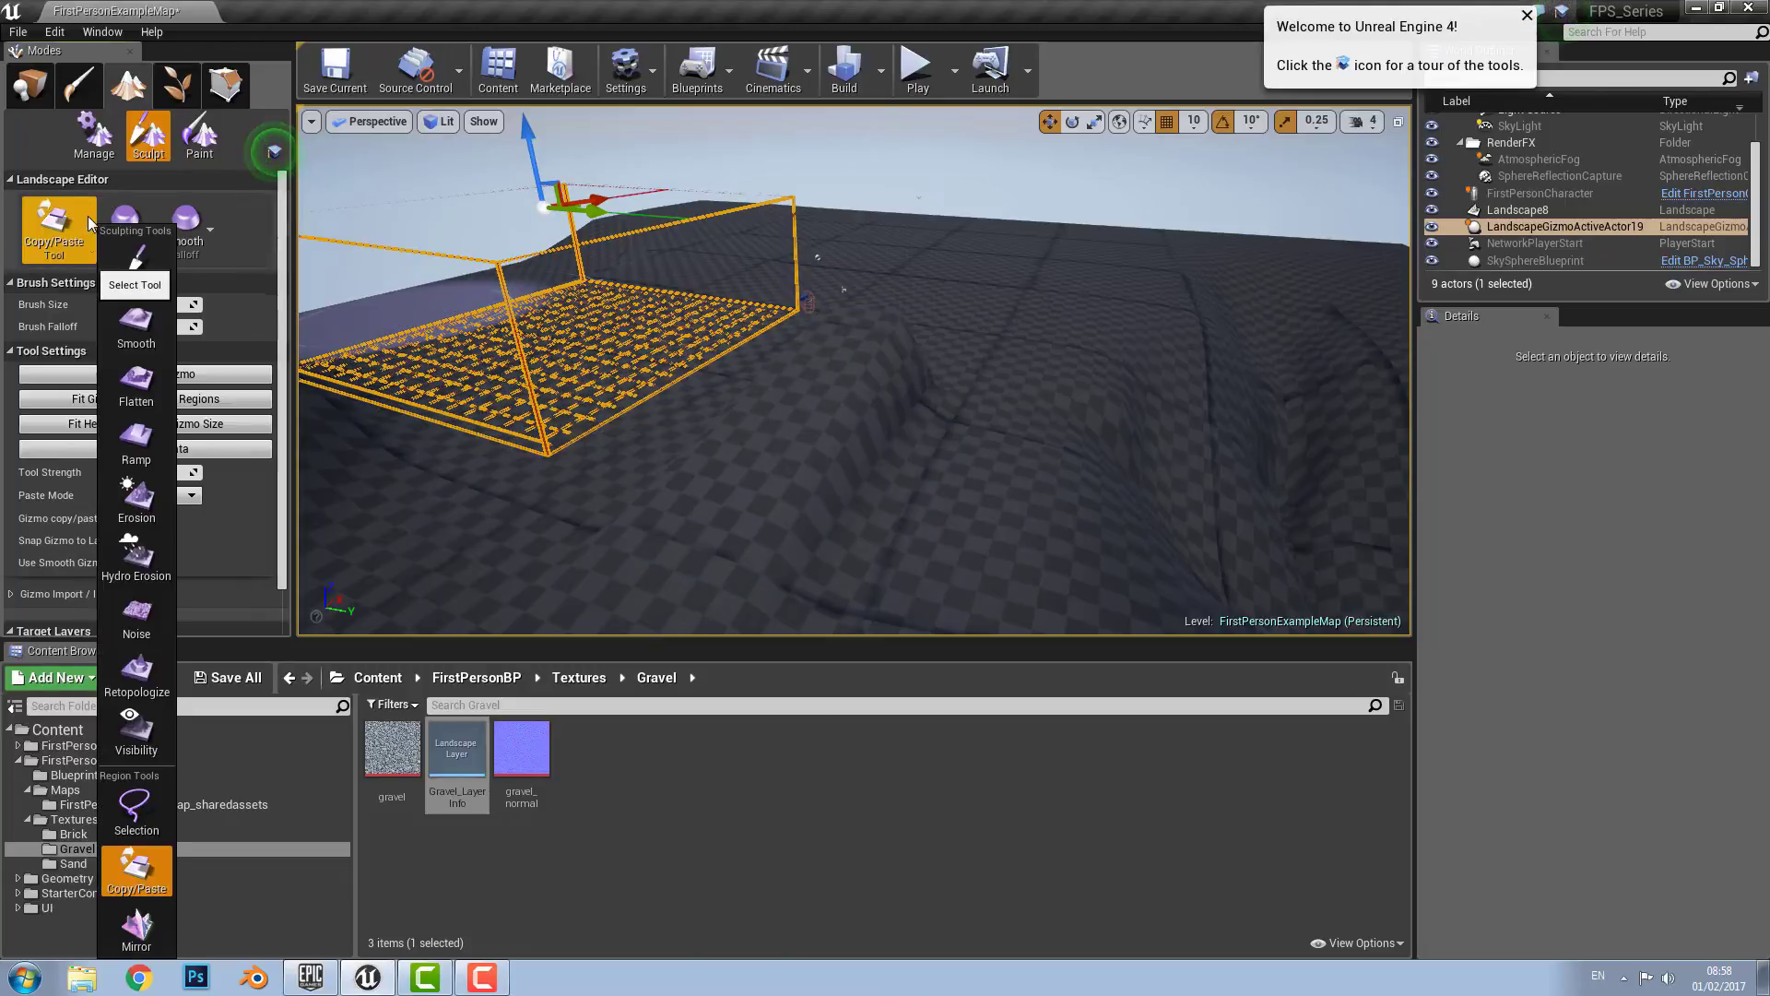
left_click(133, 927)
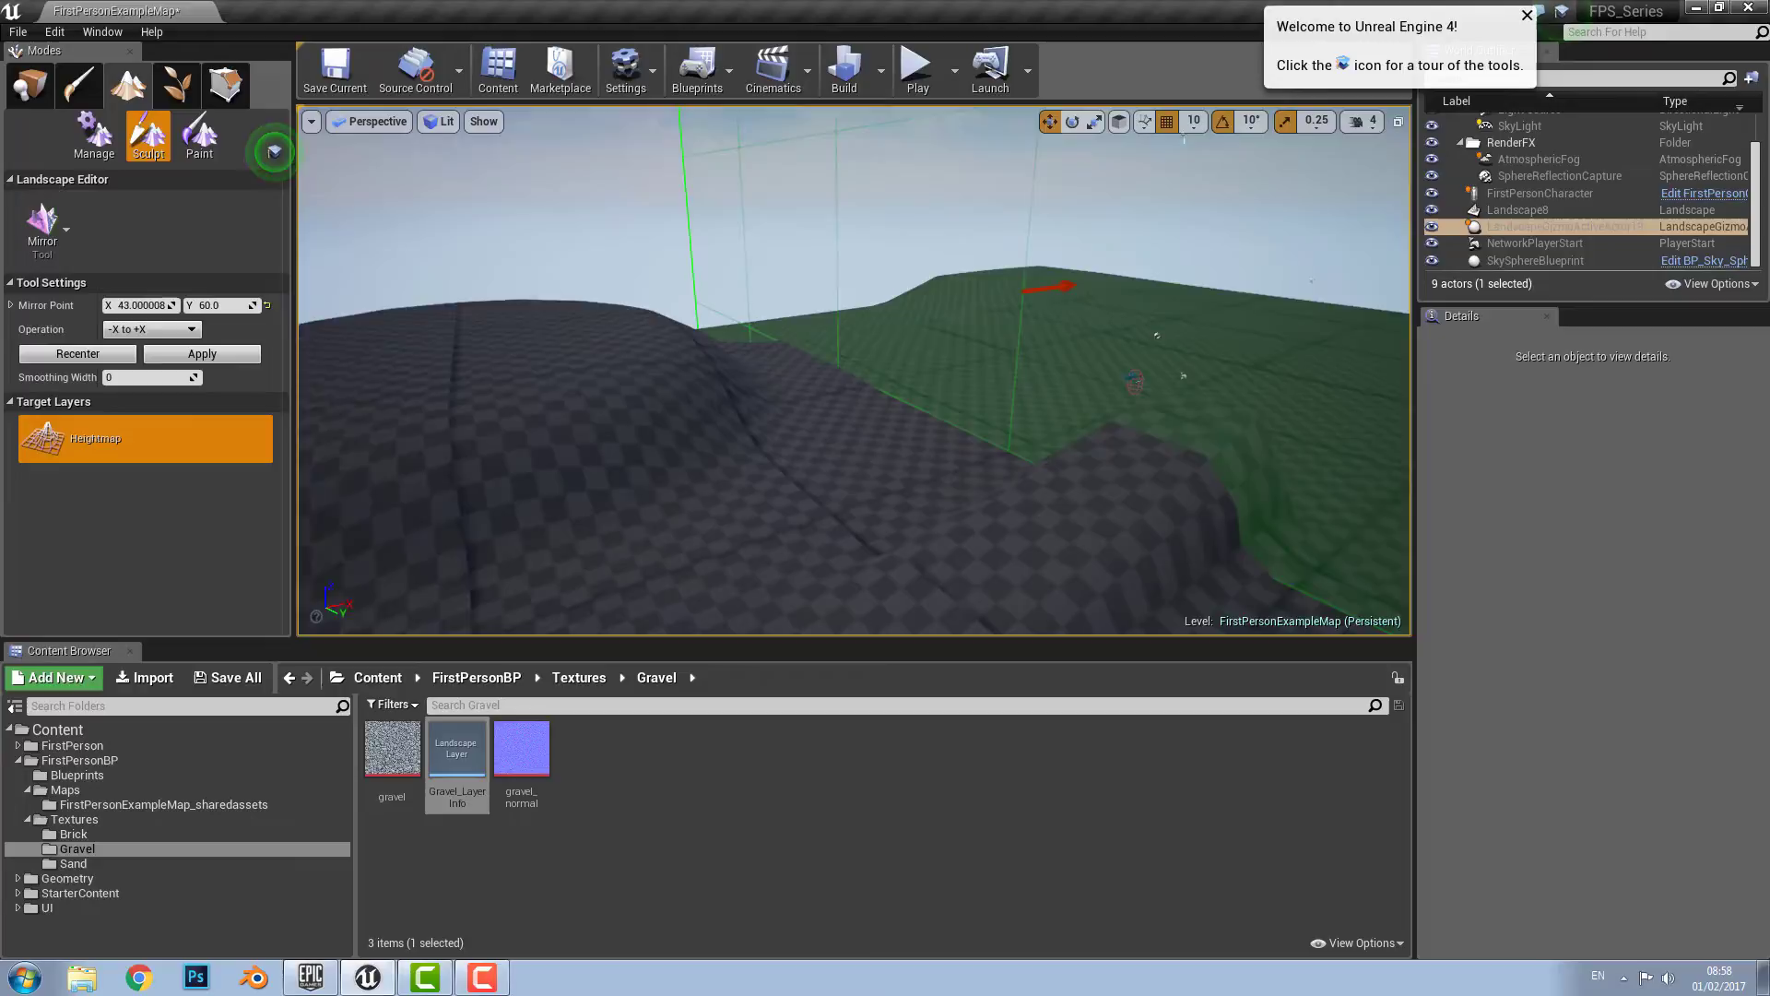
right_click_drag(854, 370, 887, 379)
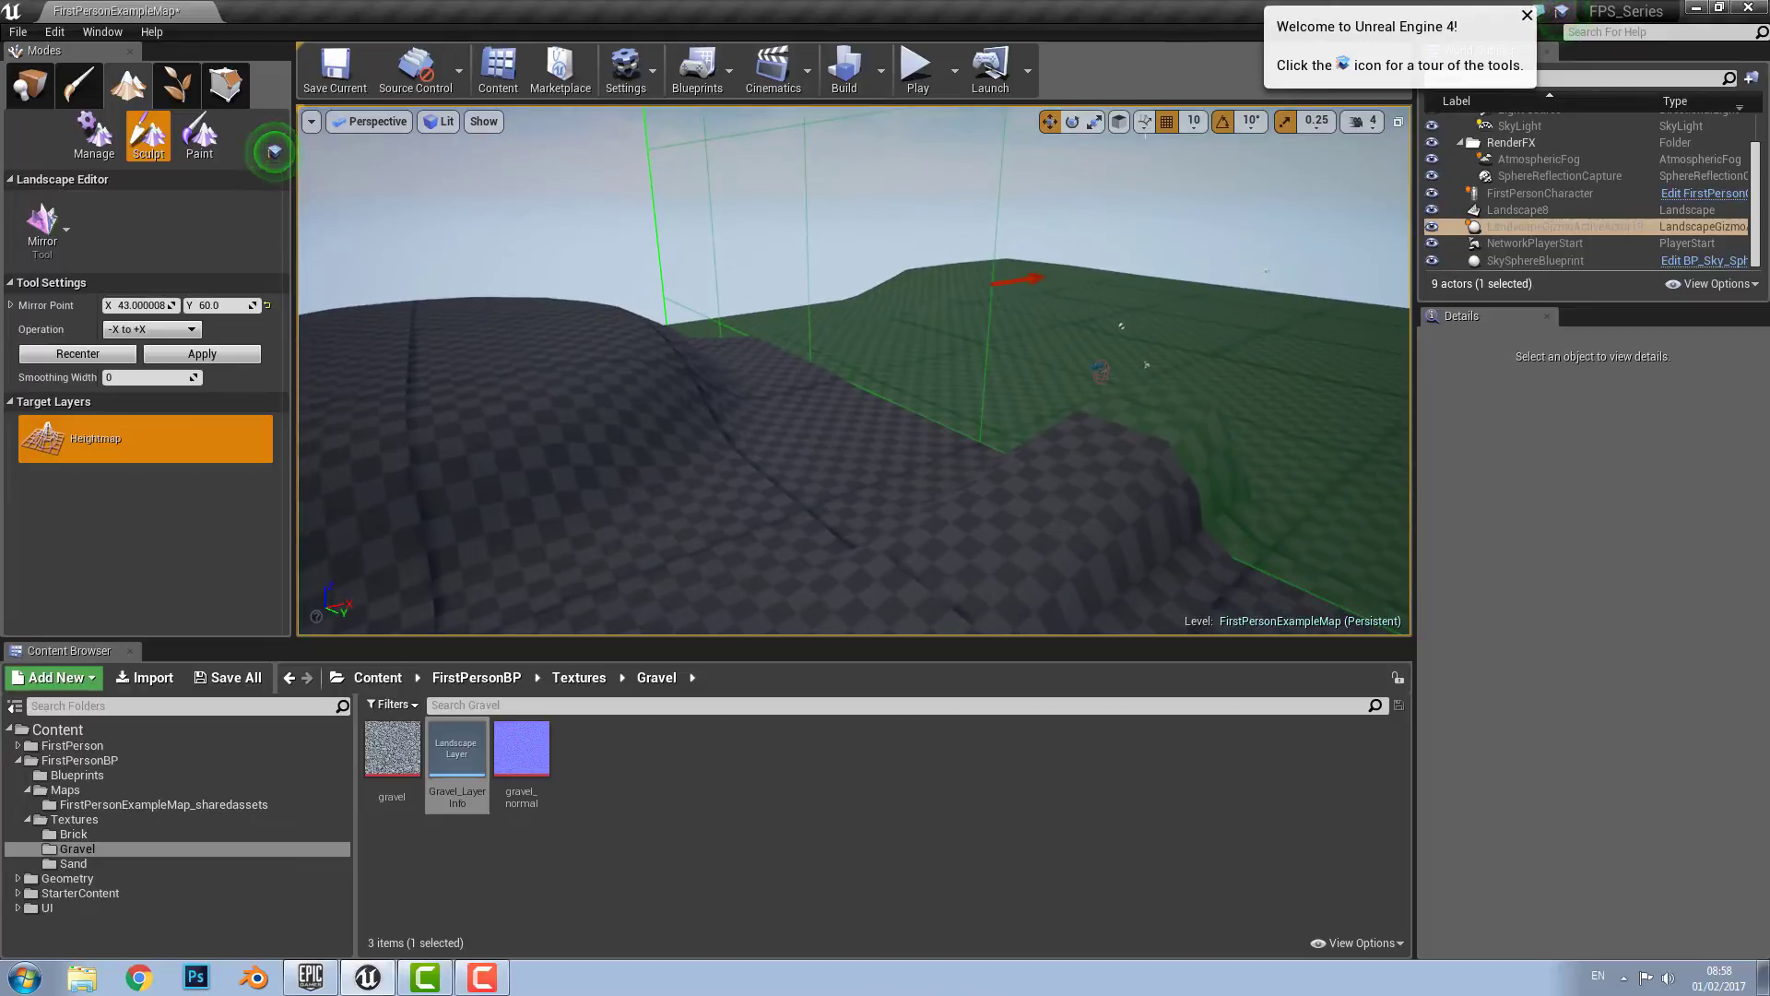
left_click(237, 354)
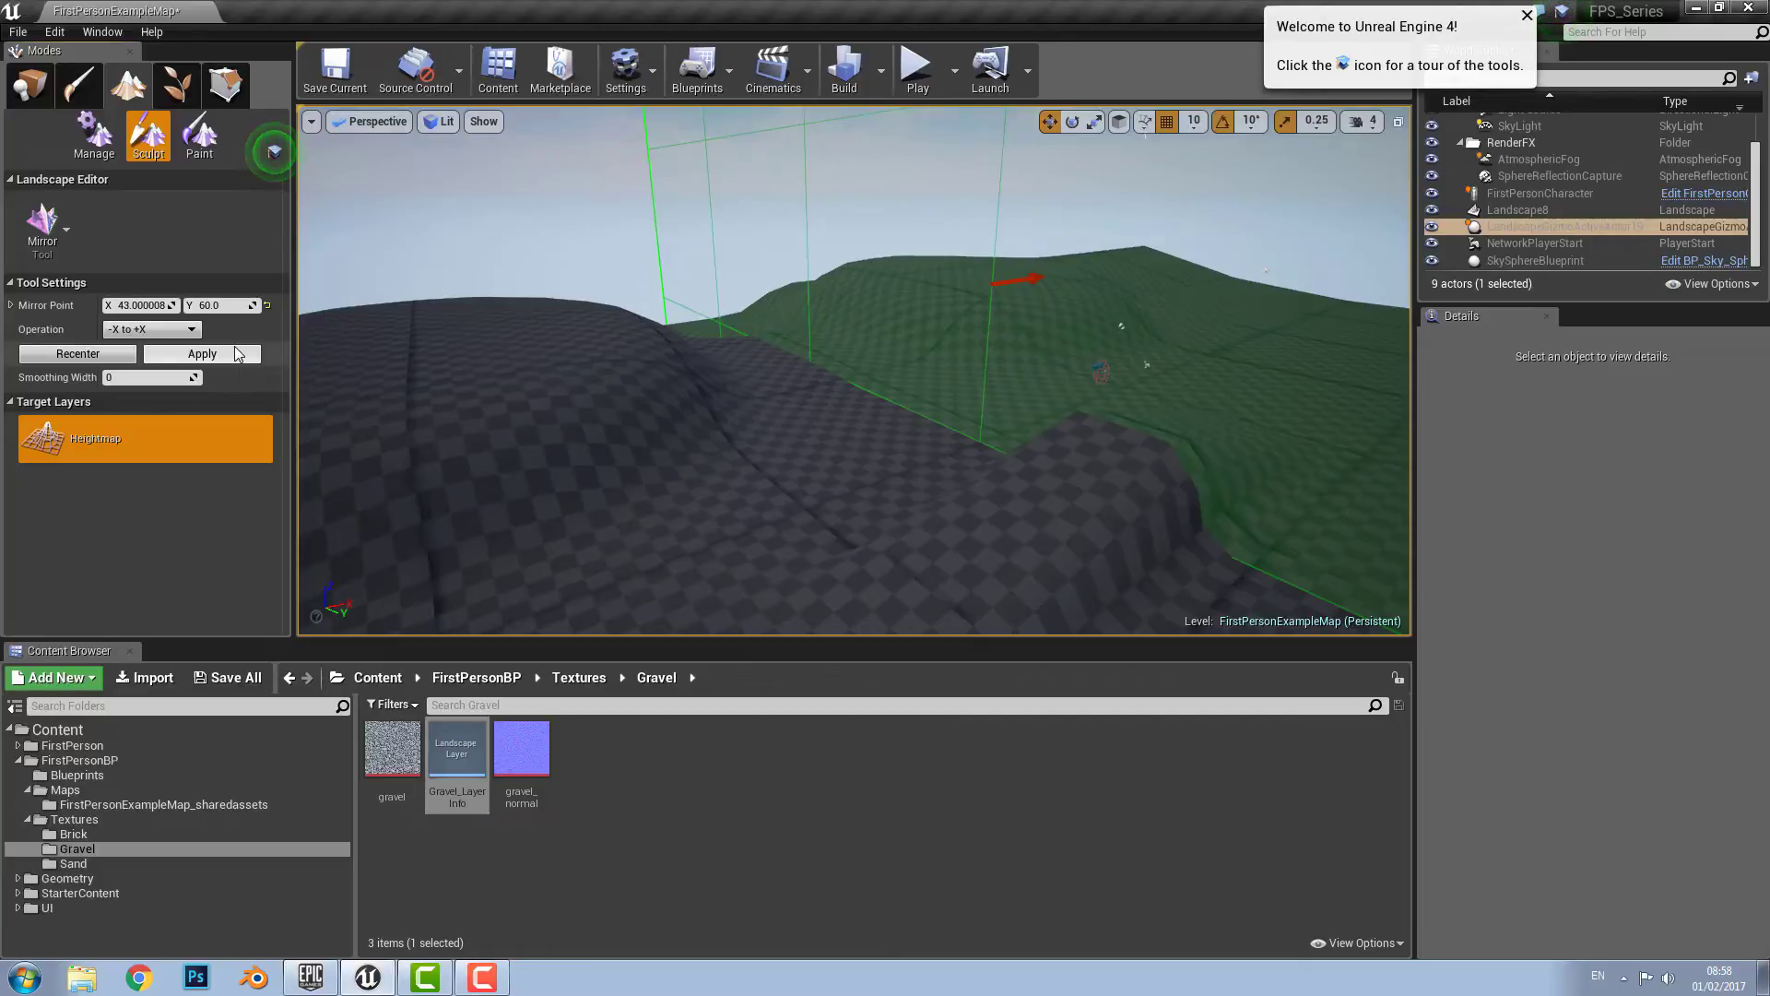
key("ctrl+z")
Step: Switch the landscape editor to the Paint tools for painting materials onto the terrain
left_click(200, 133)
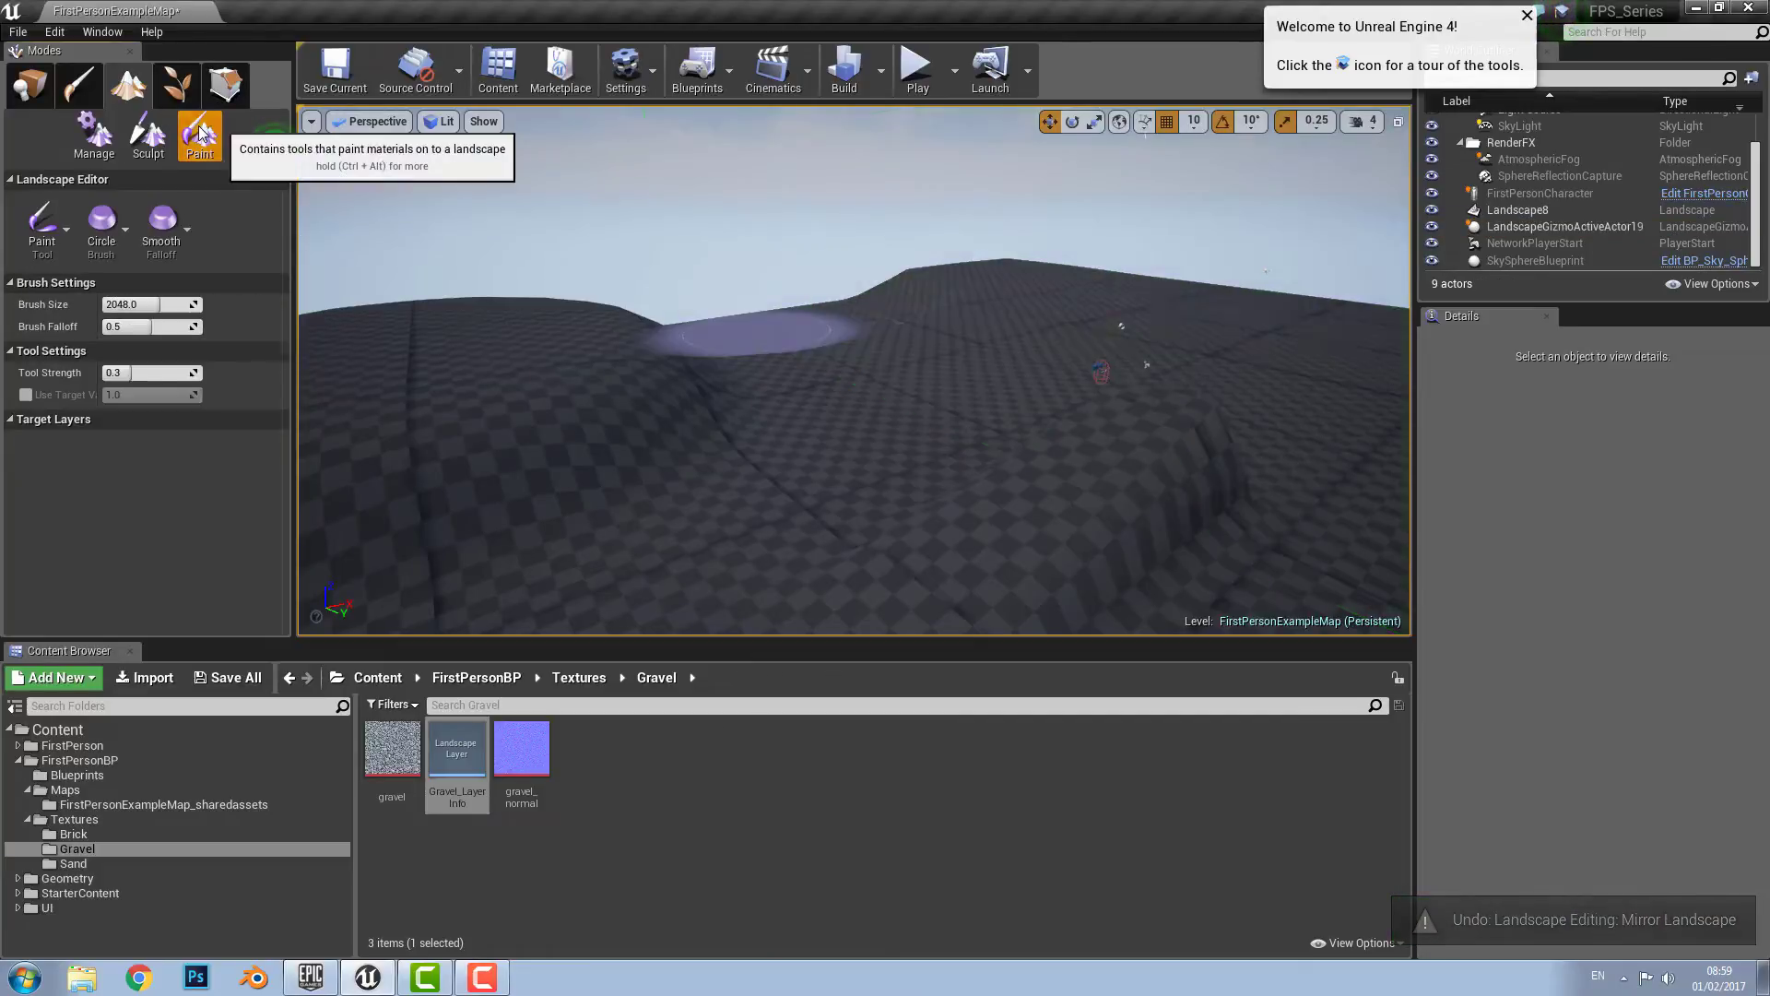
right_click_drag(682, 242, 801, 282)
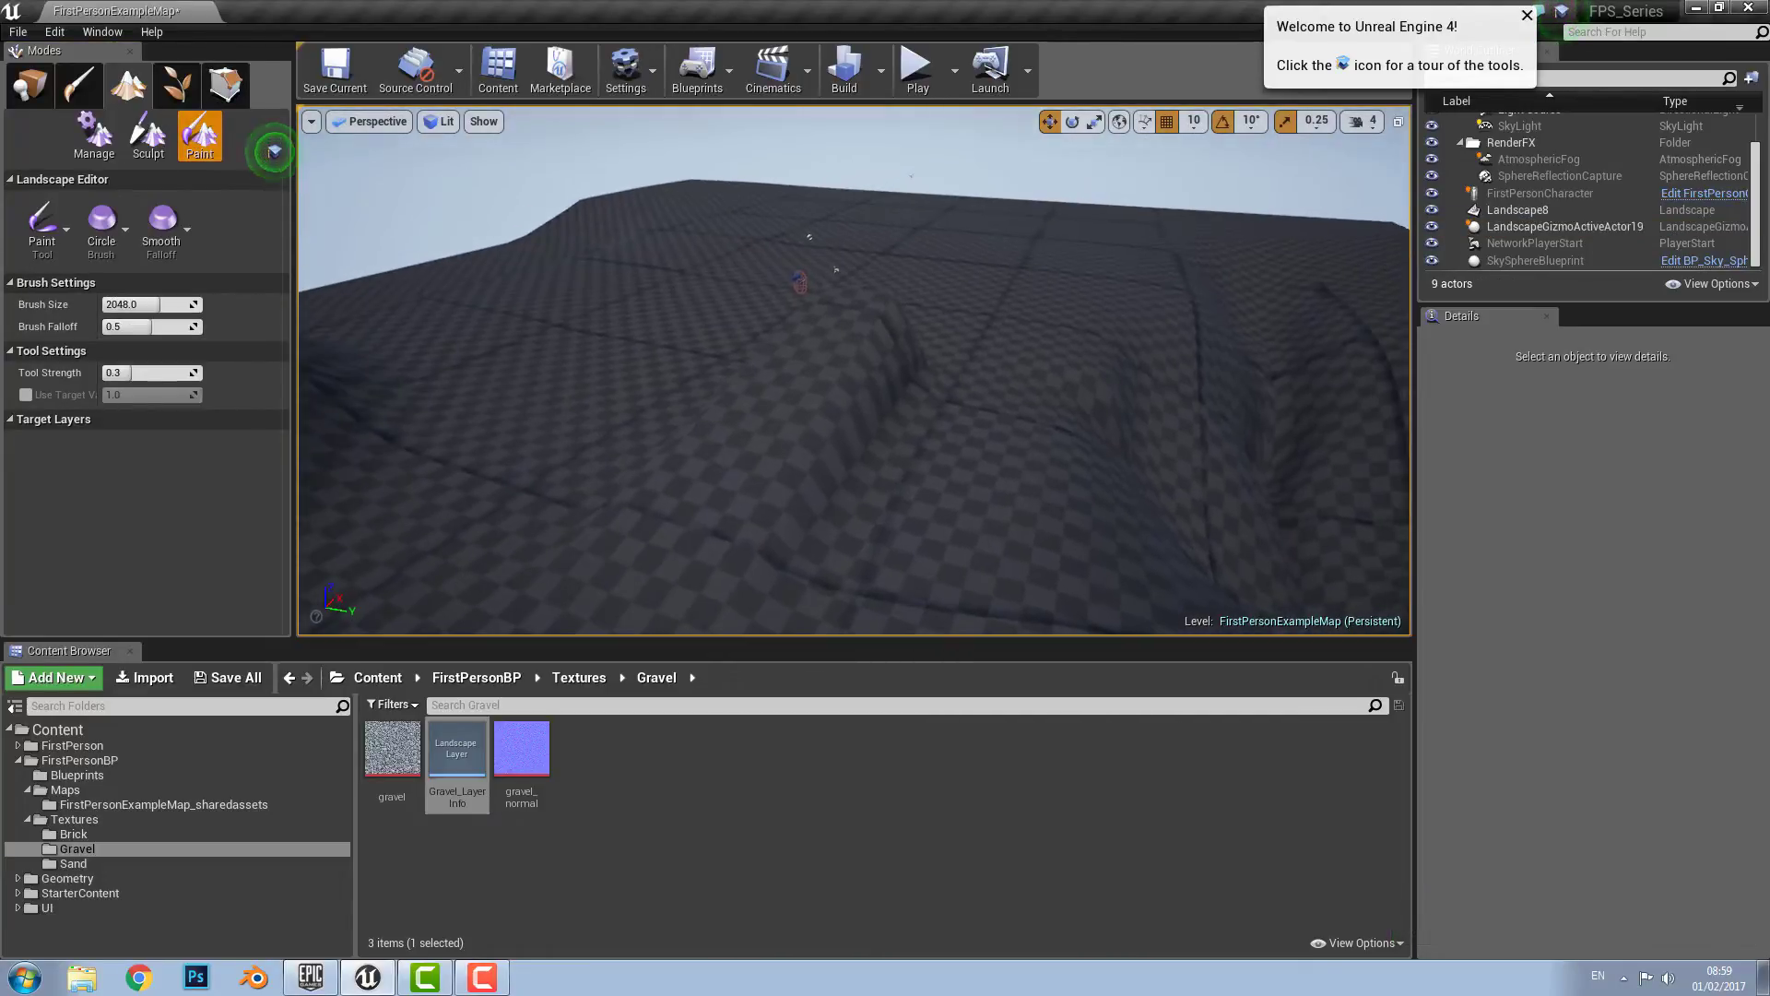
Step: Assign the Ground material to the landscape and set its Sand target layer to Sand_LayerInfo
right_click_drag(274, 151, 274, 151)
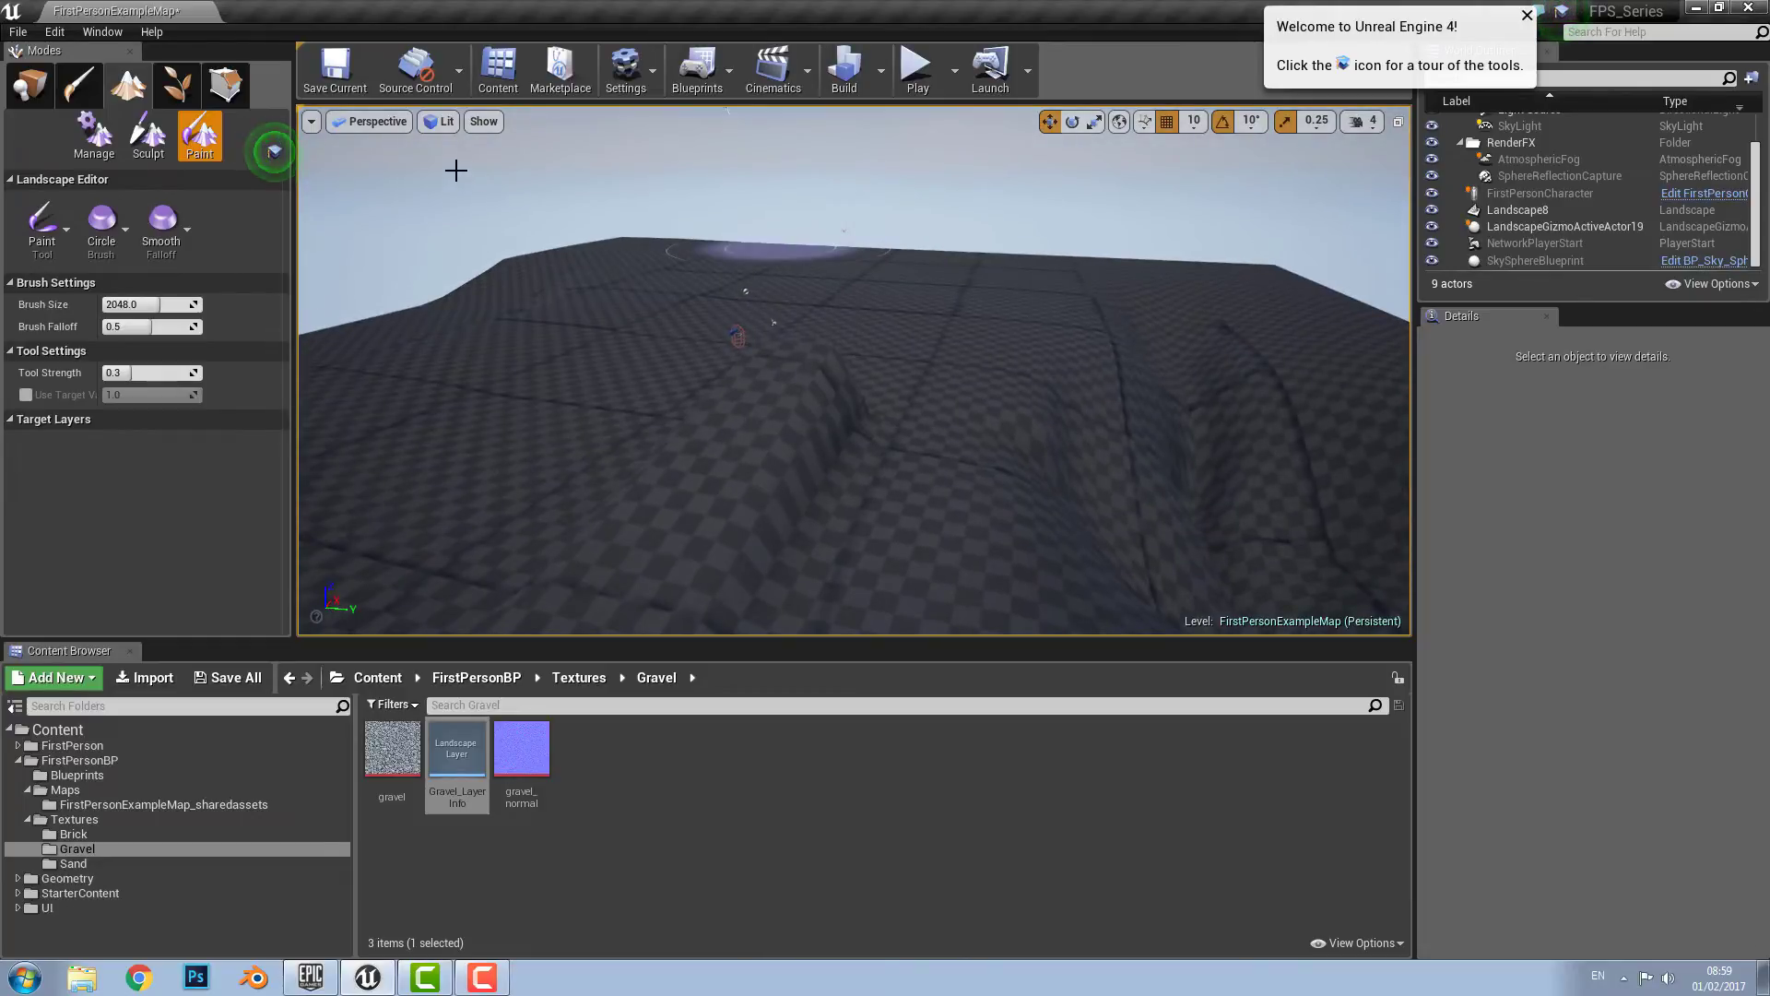
left_click(38, 221)
left_click(1548, 210)
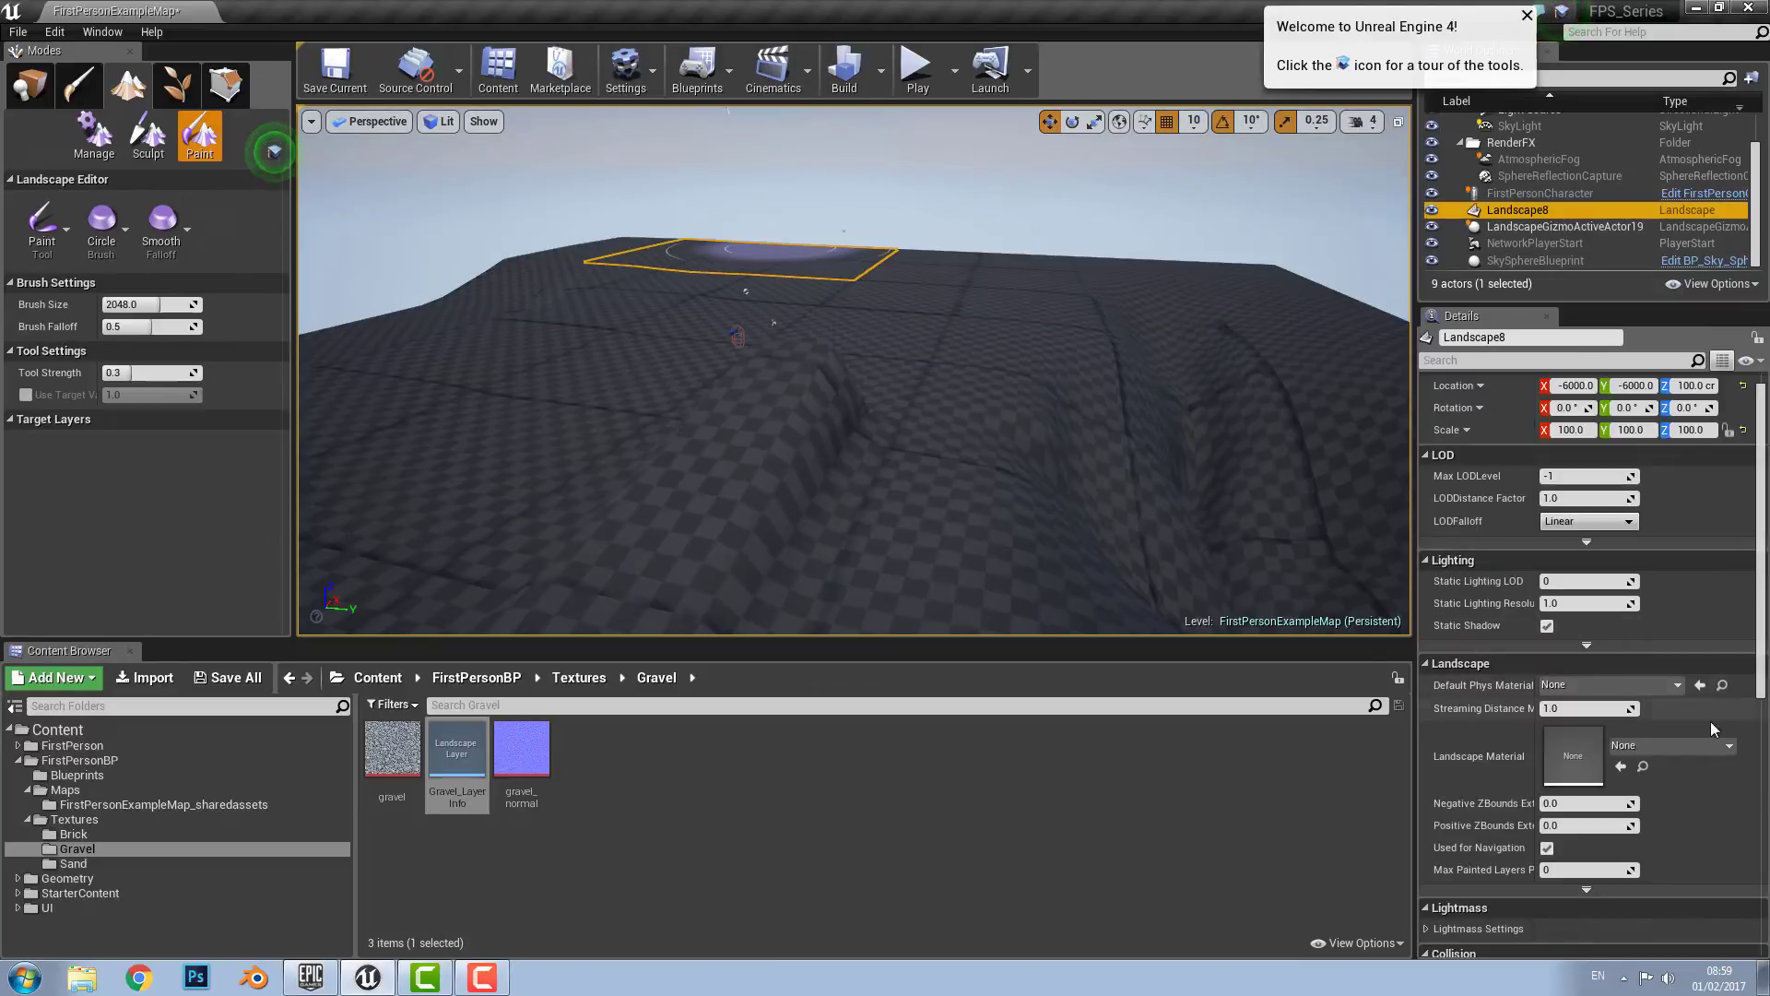
left_click(1717, 745)
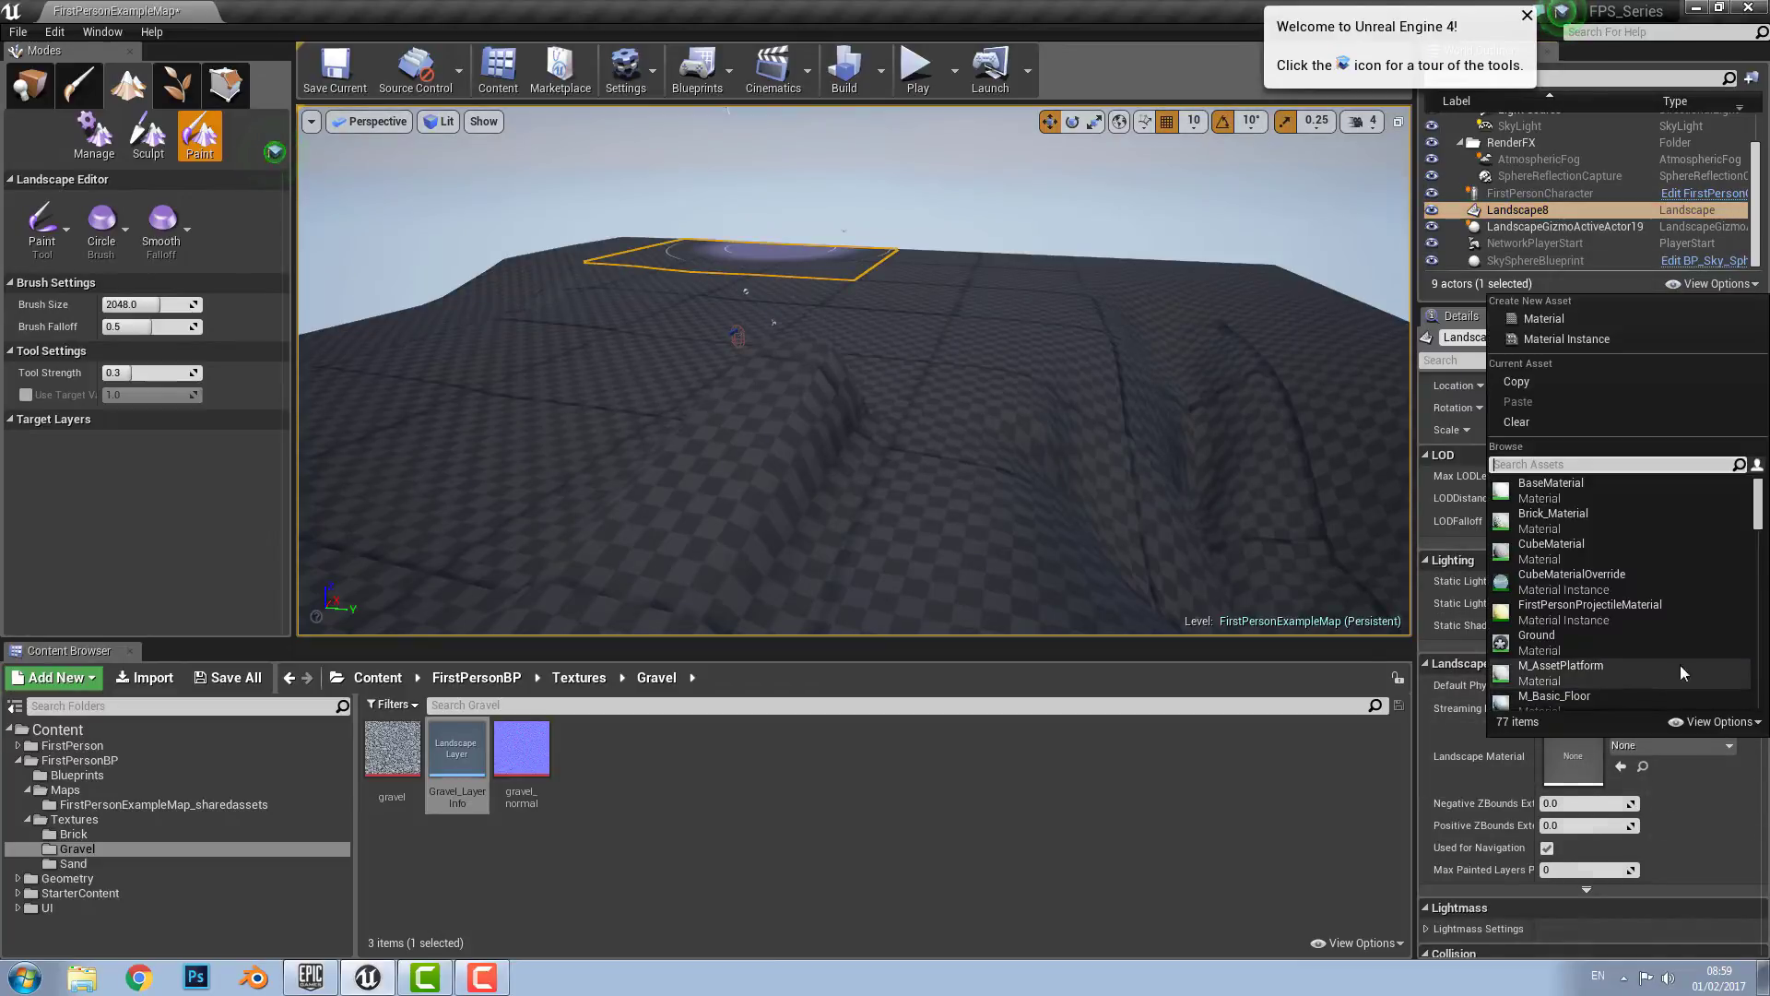
left_click(1634, 654)
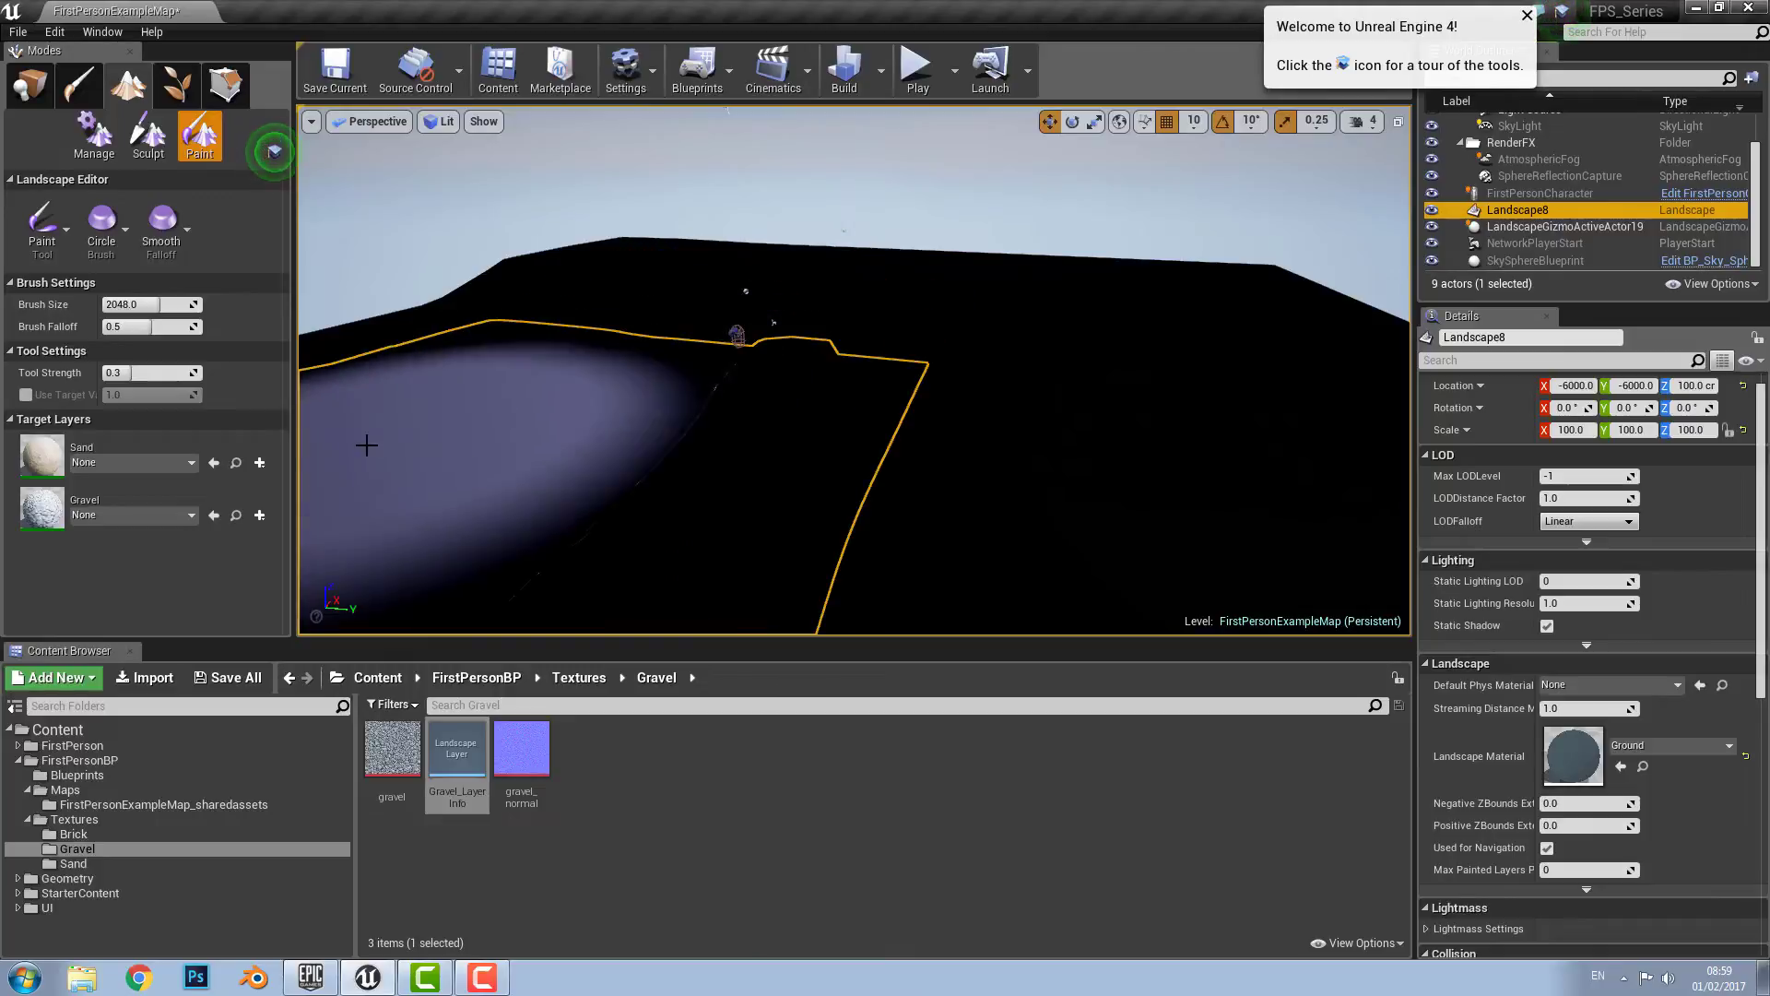
left_click(191, 463)
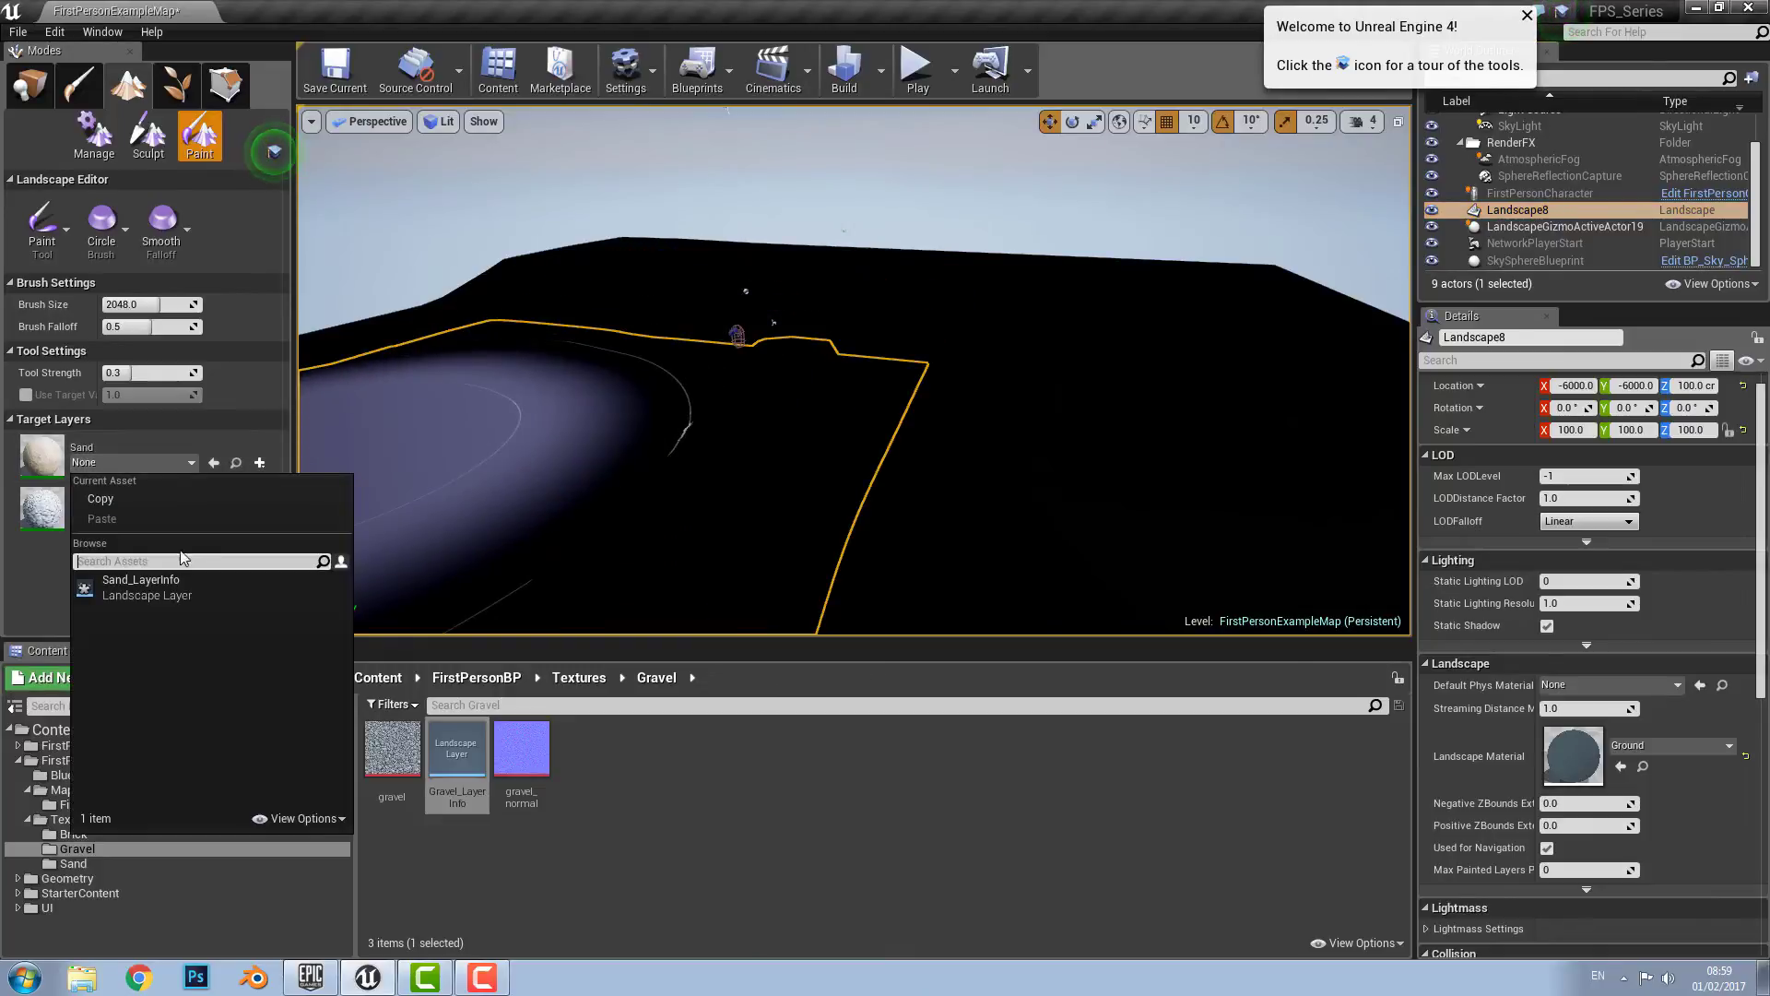
left_click(173, 581)
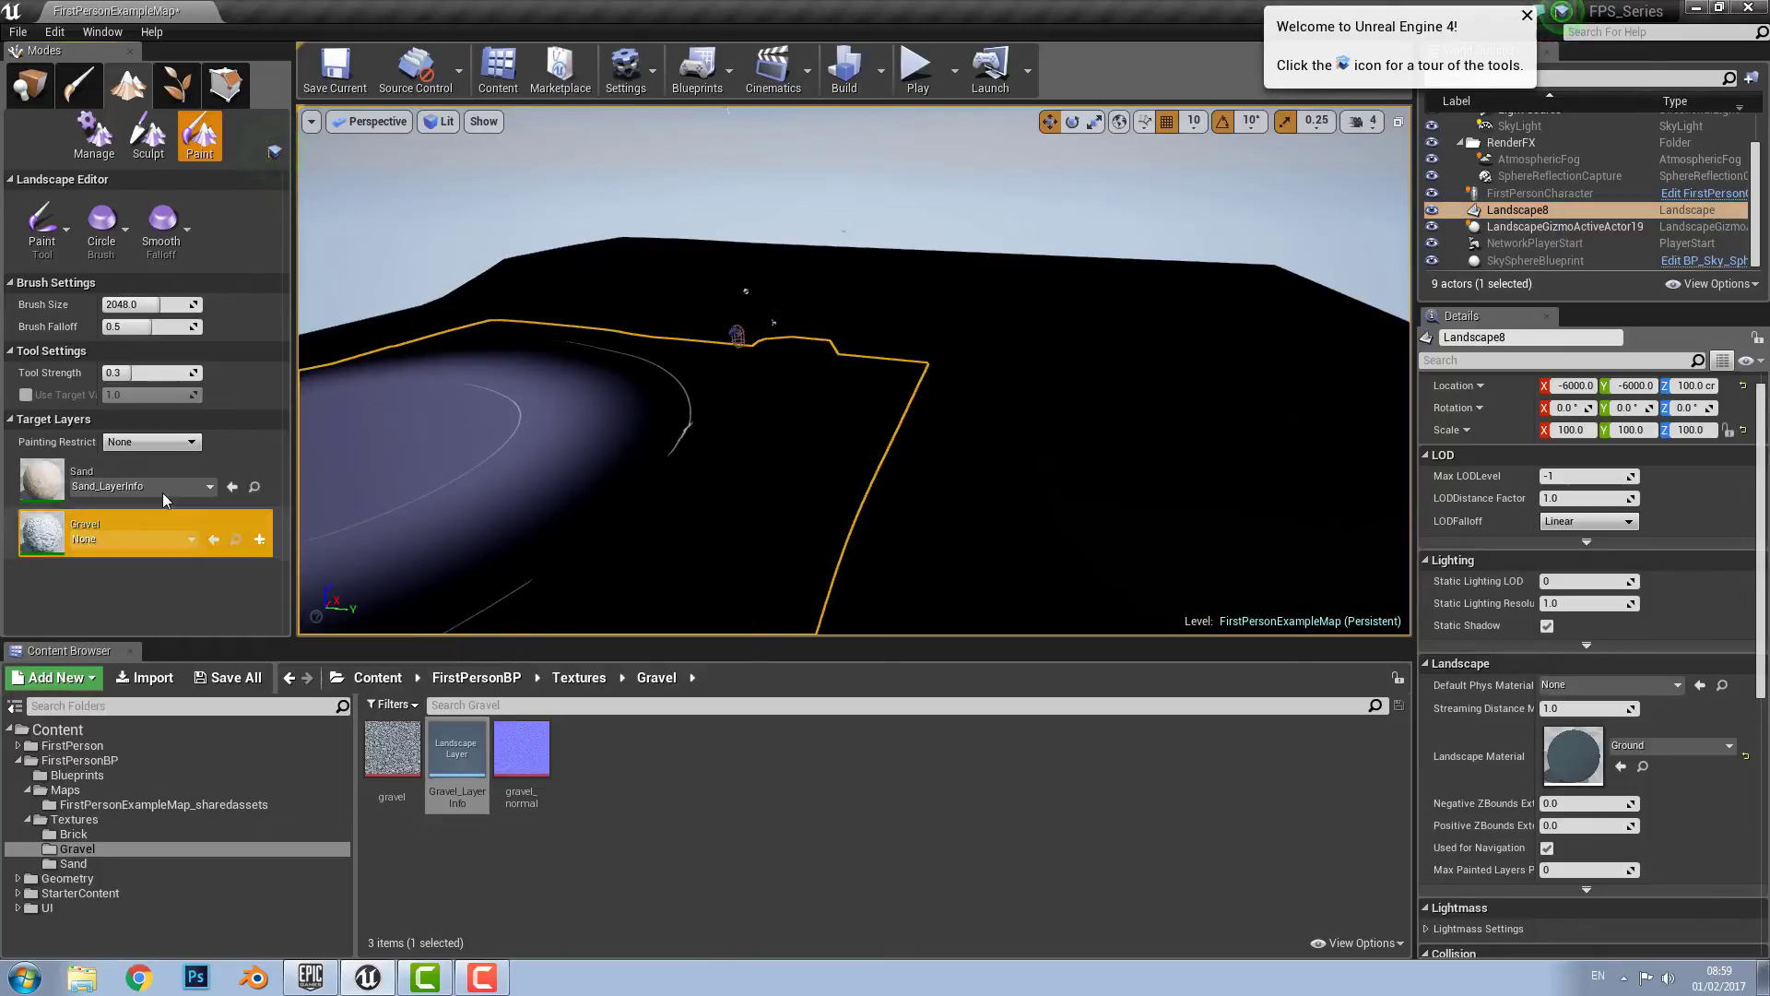
Step: Try to create a weight-blended Gravel_LayerInfo for the Gravel target layer in the Textures/Gravel folder
left_click(185, 540)
left_click(185, 541)
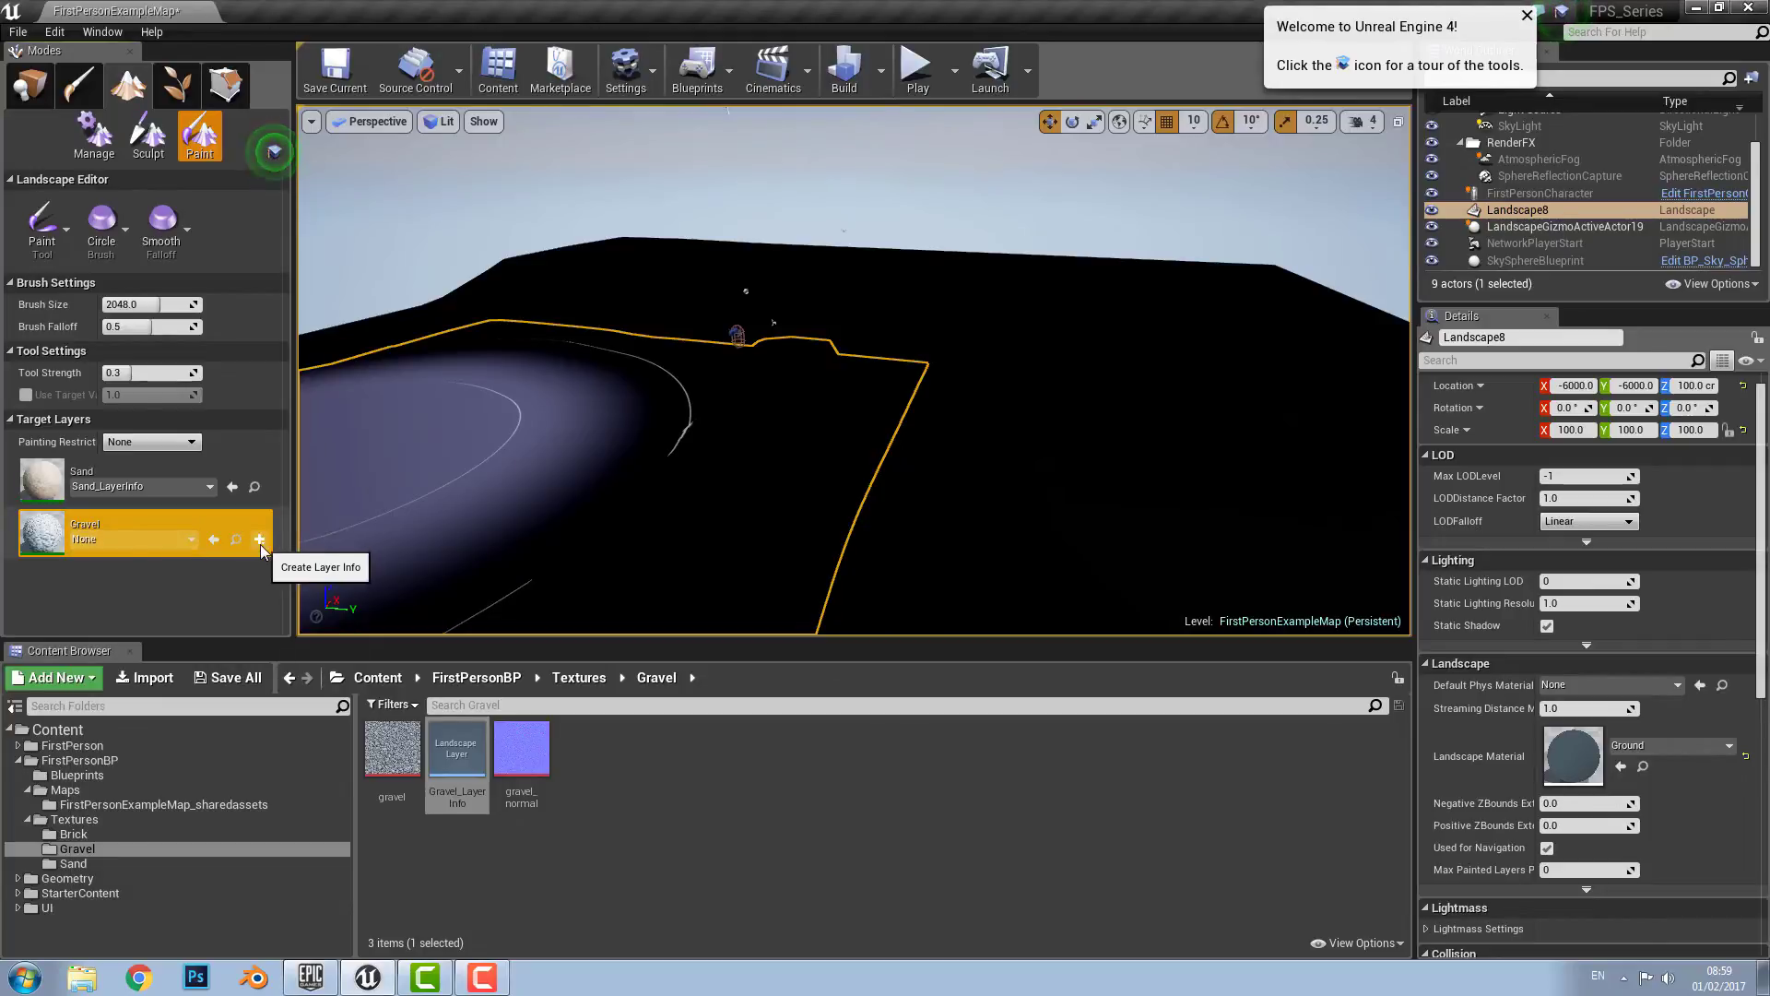
left_click(259, 539)
left_click(284, 559)
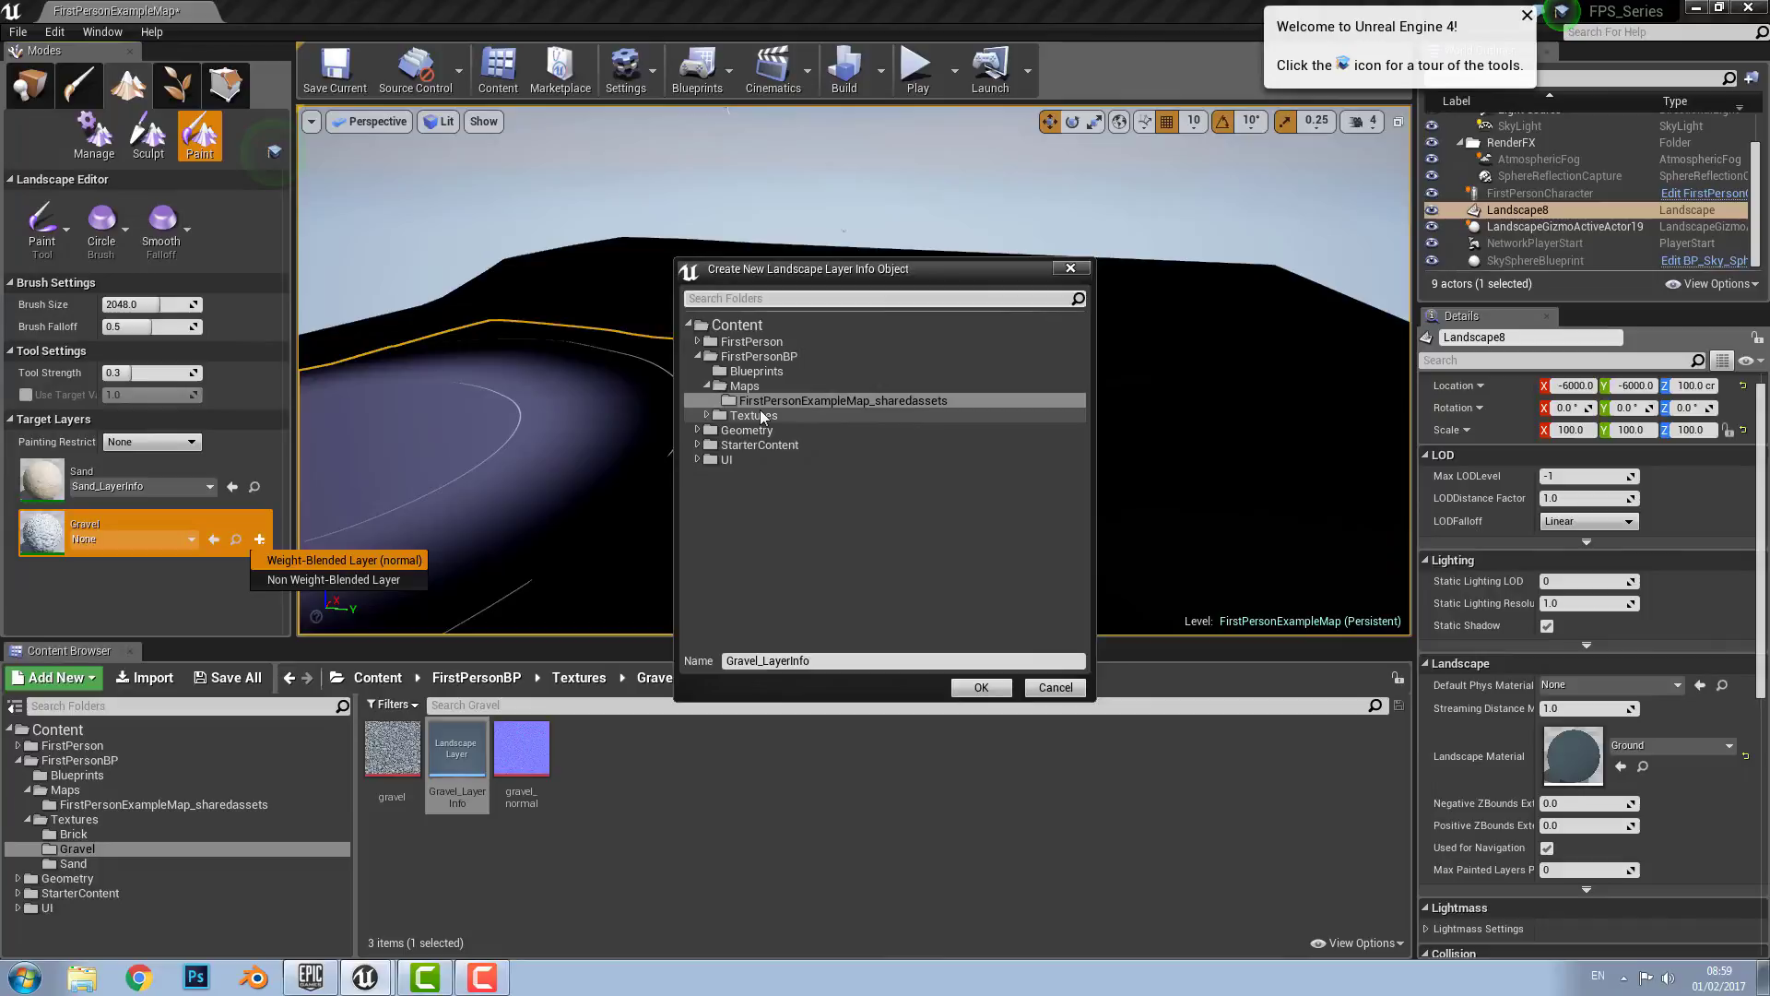
double_click(751, 415)
left_click(765, 445)
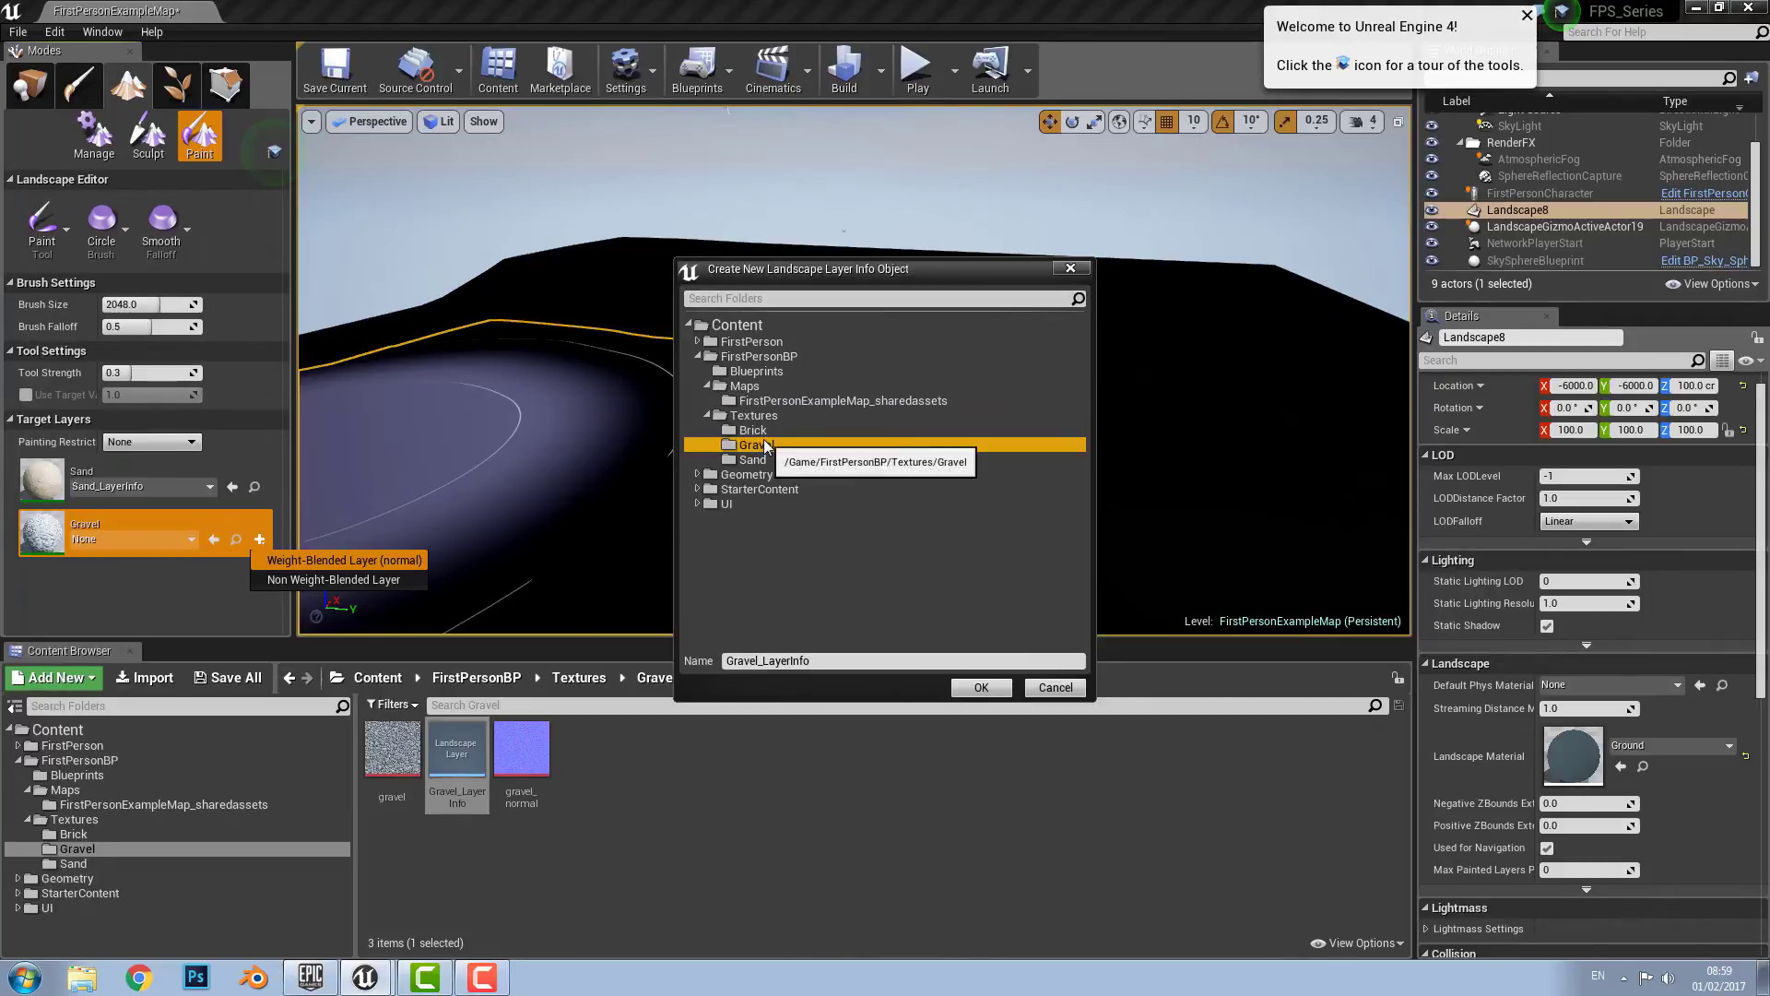
left_click(983, 690)
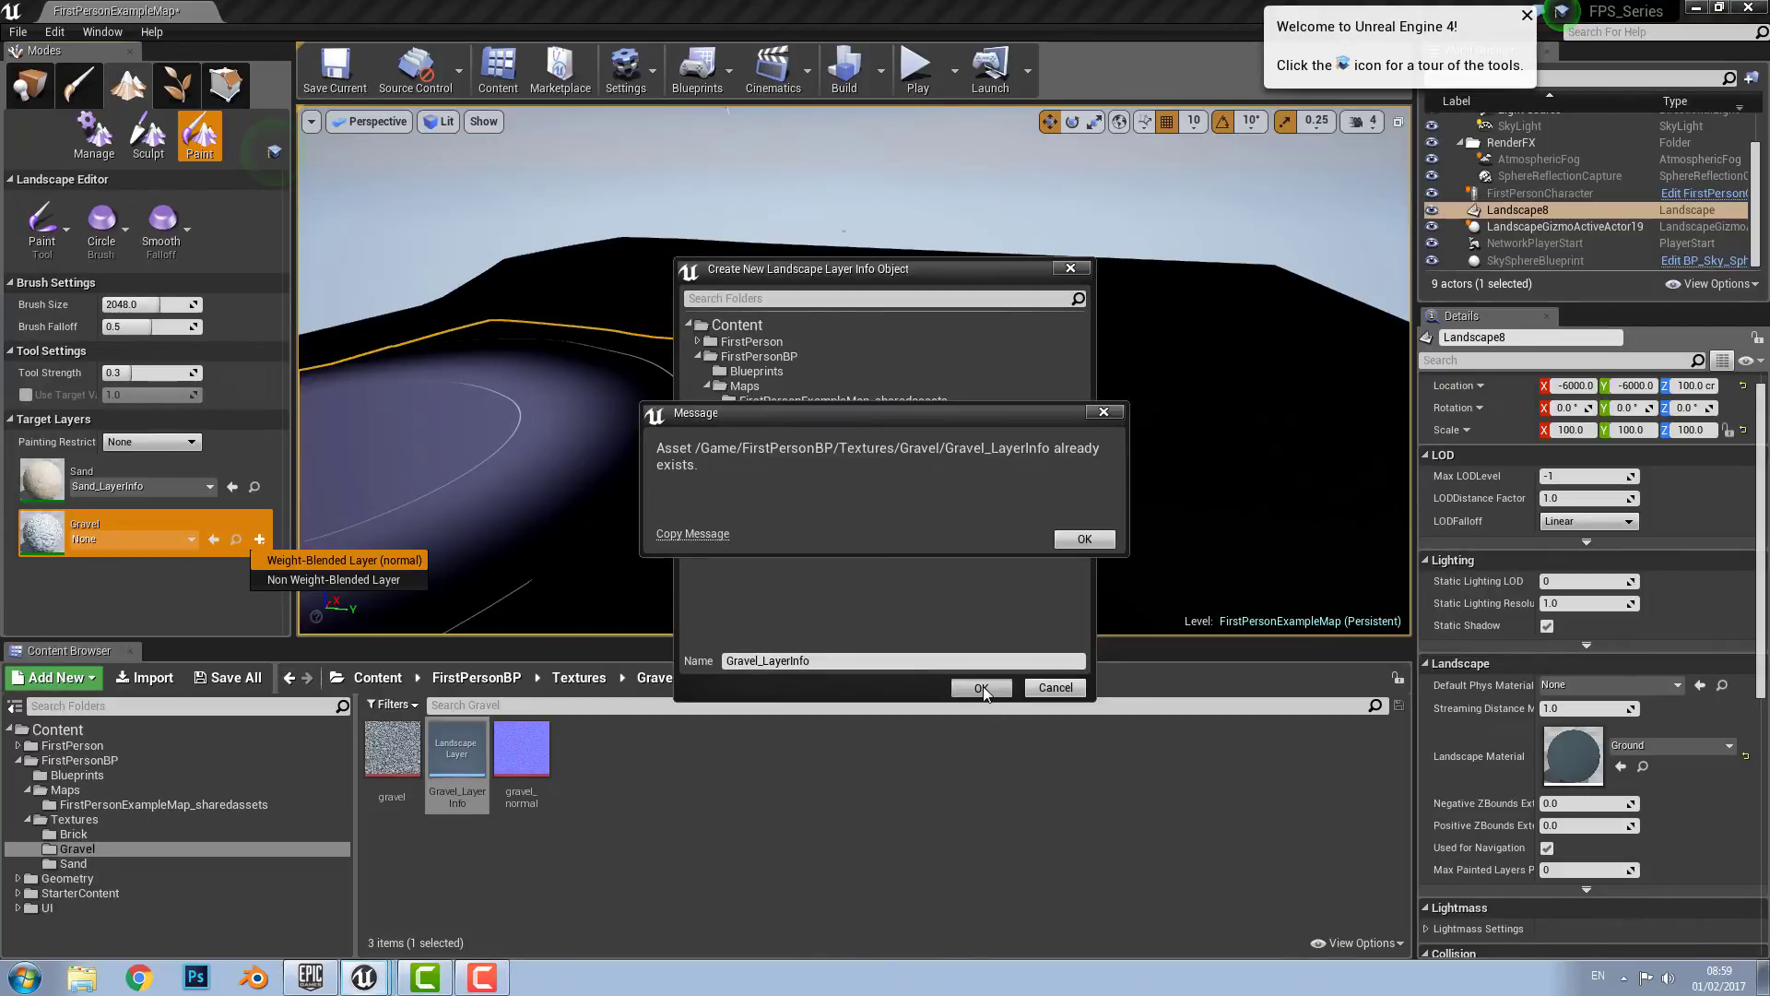
left_click(1060, 544)
left_click(753, 431)
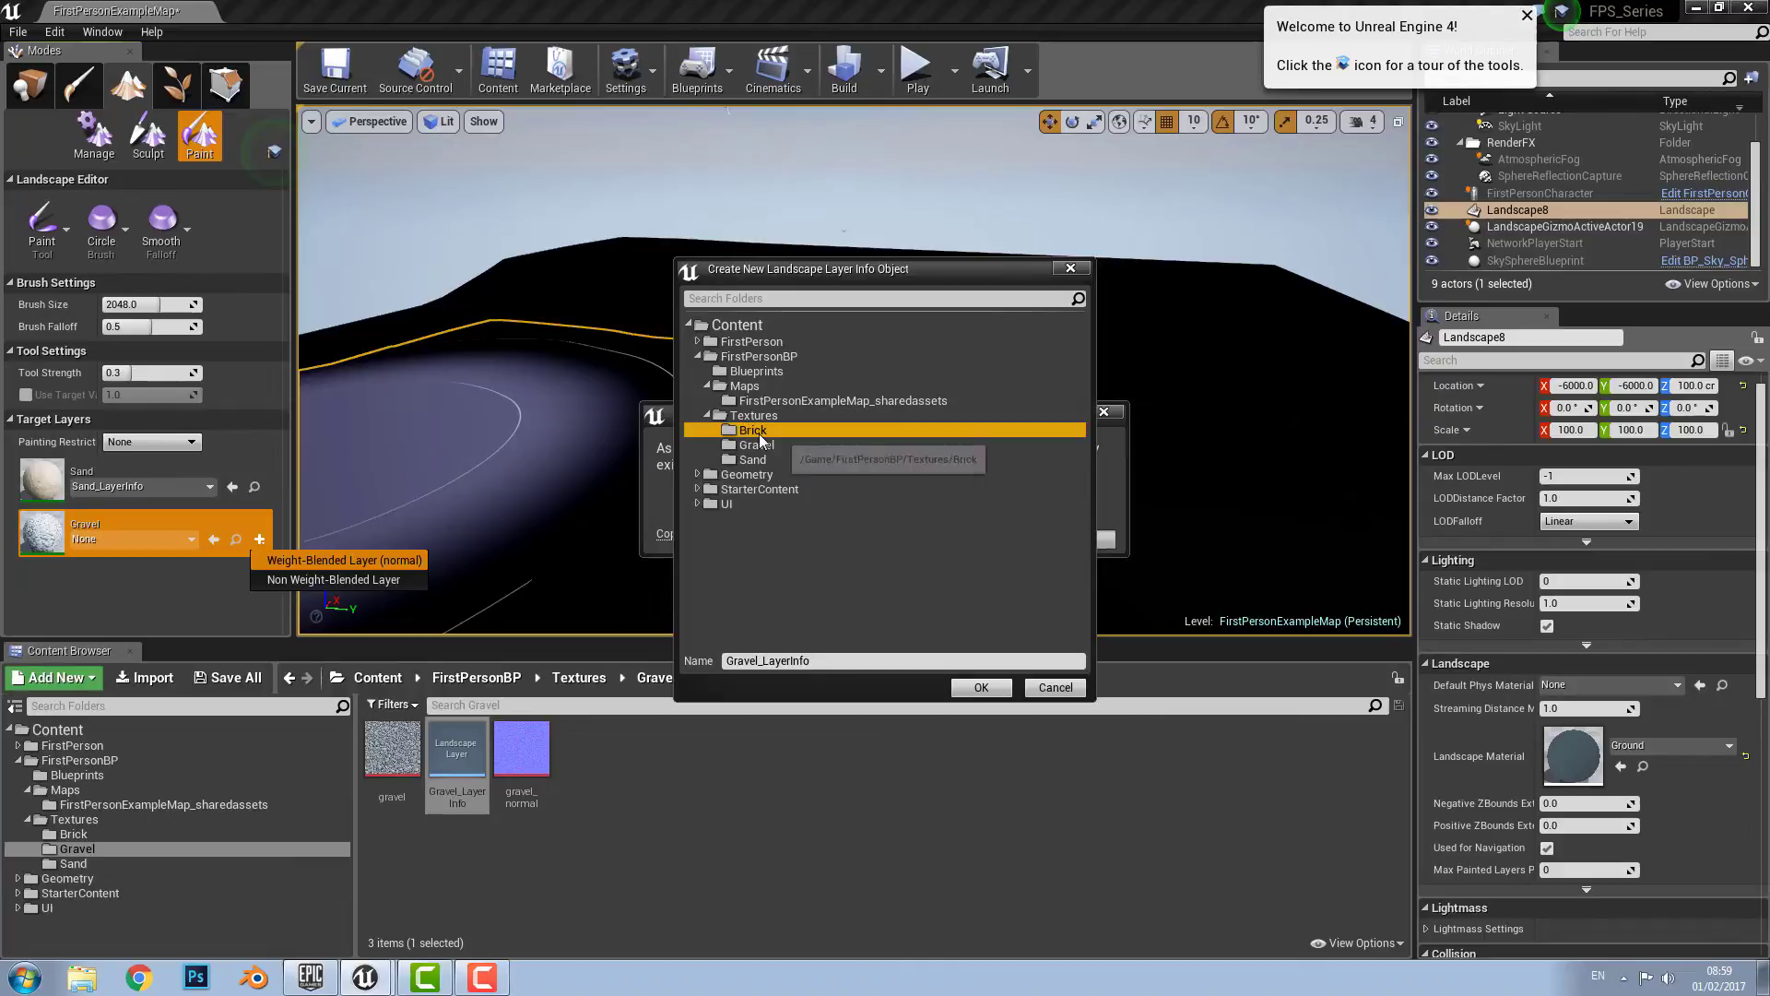
left_click(757, 446)
left_click(1005, 693)
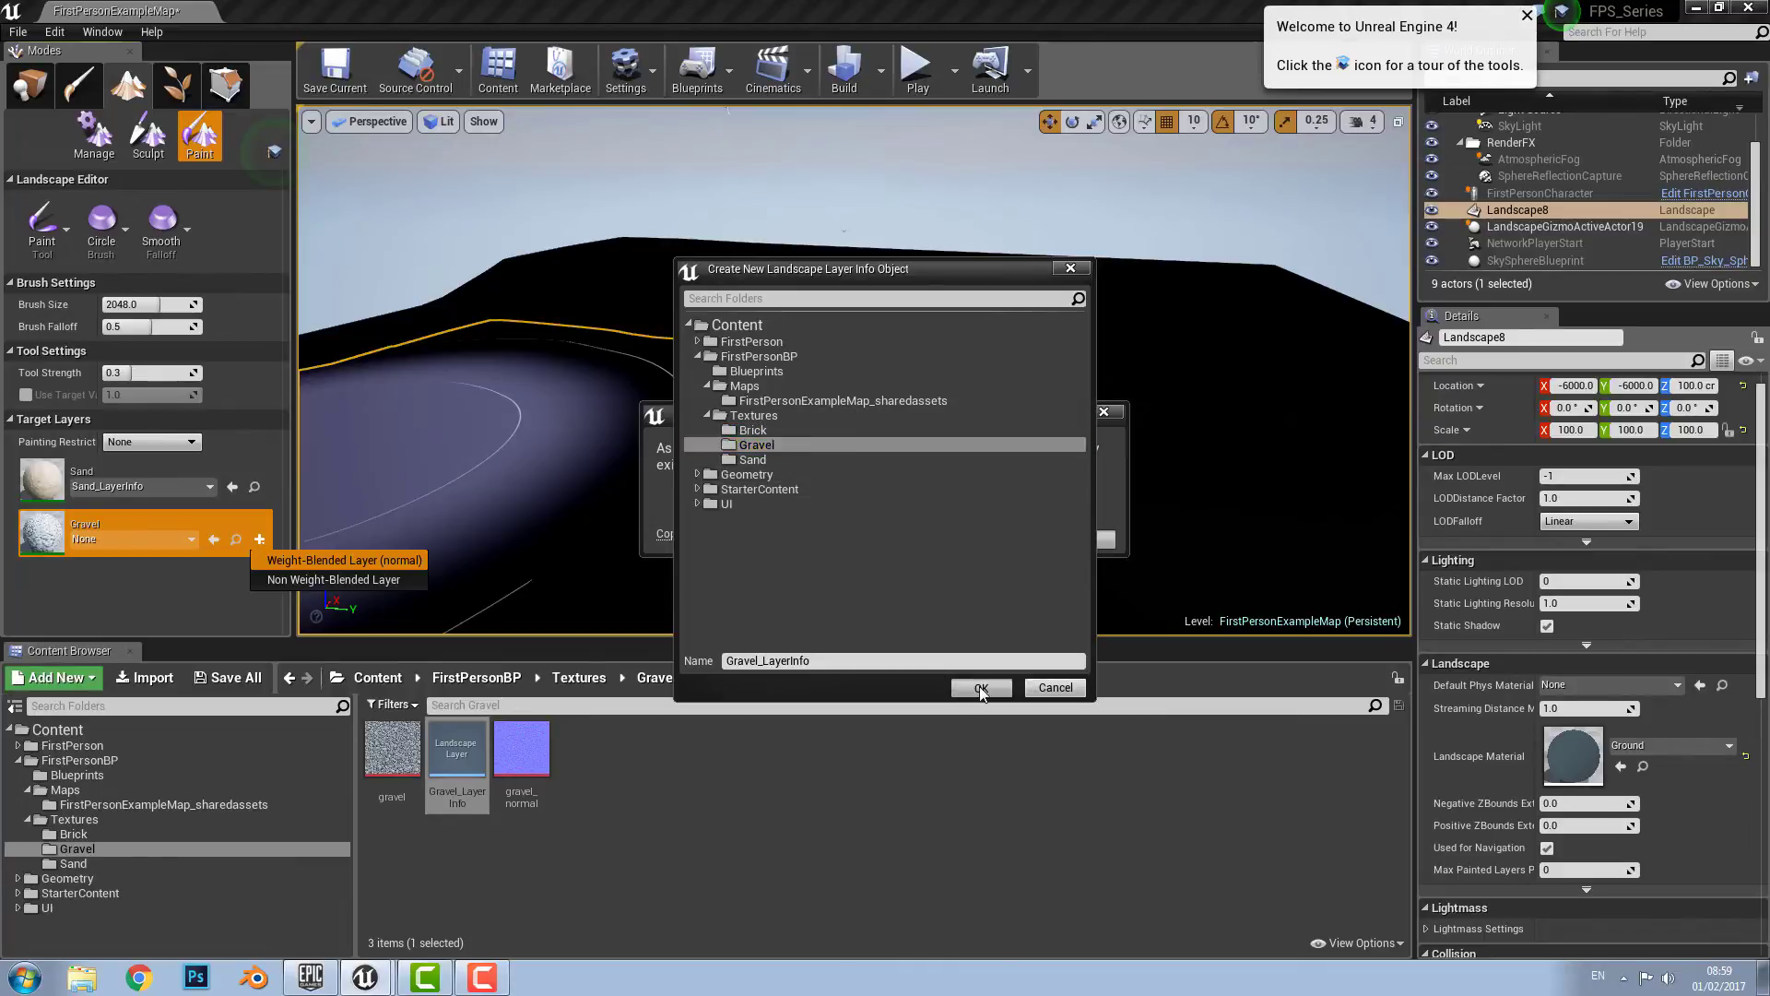
left_click(1084, 540)
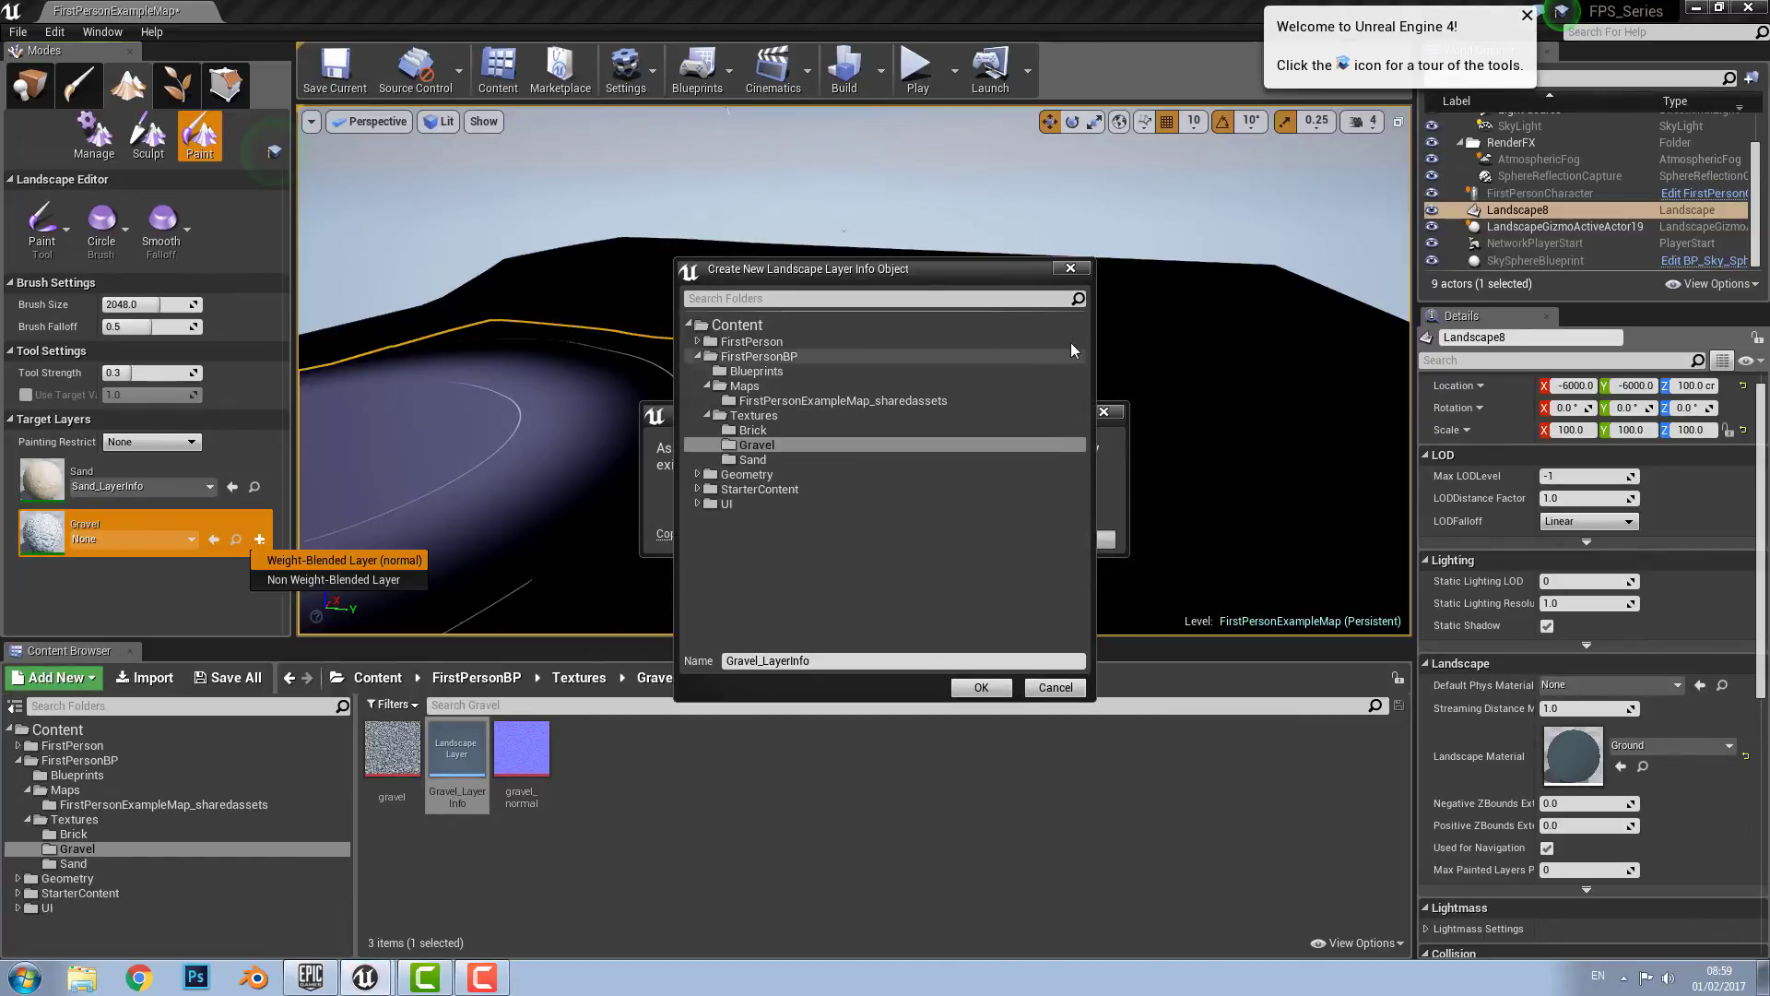
left_click(1071, 267)
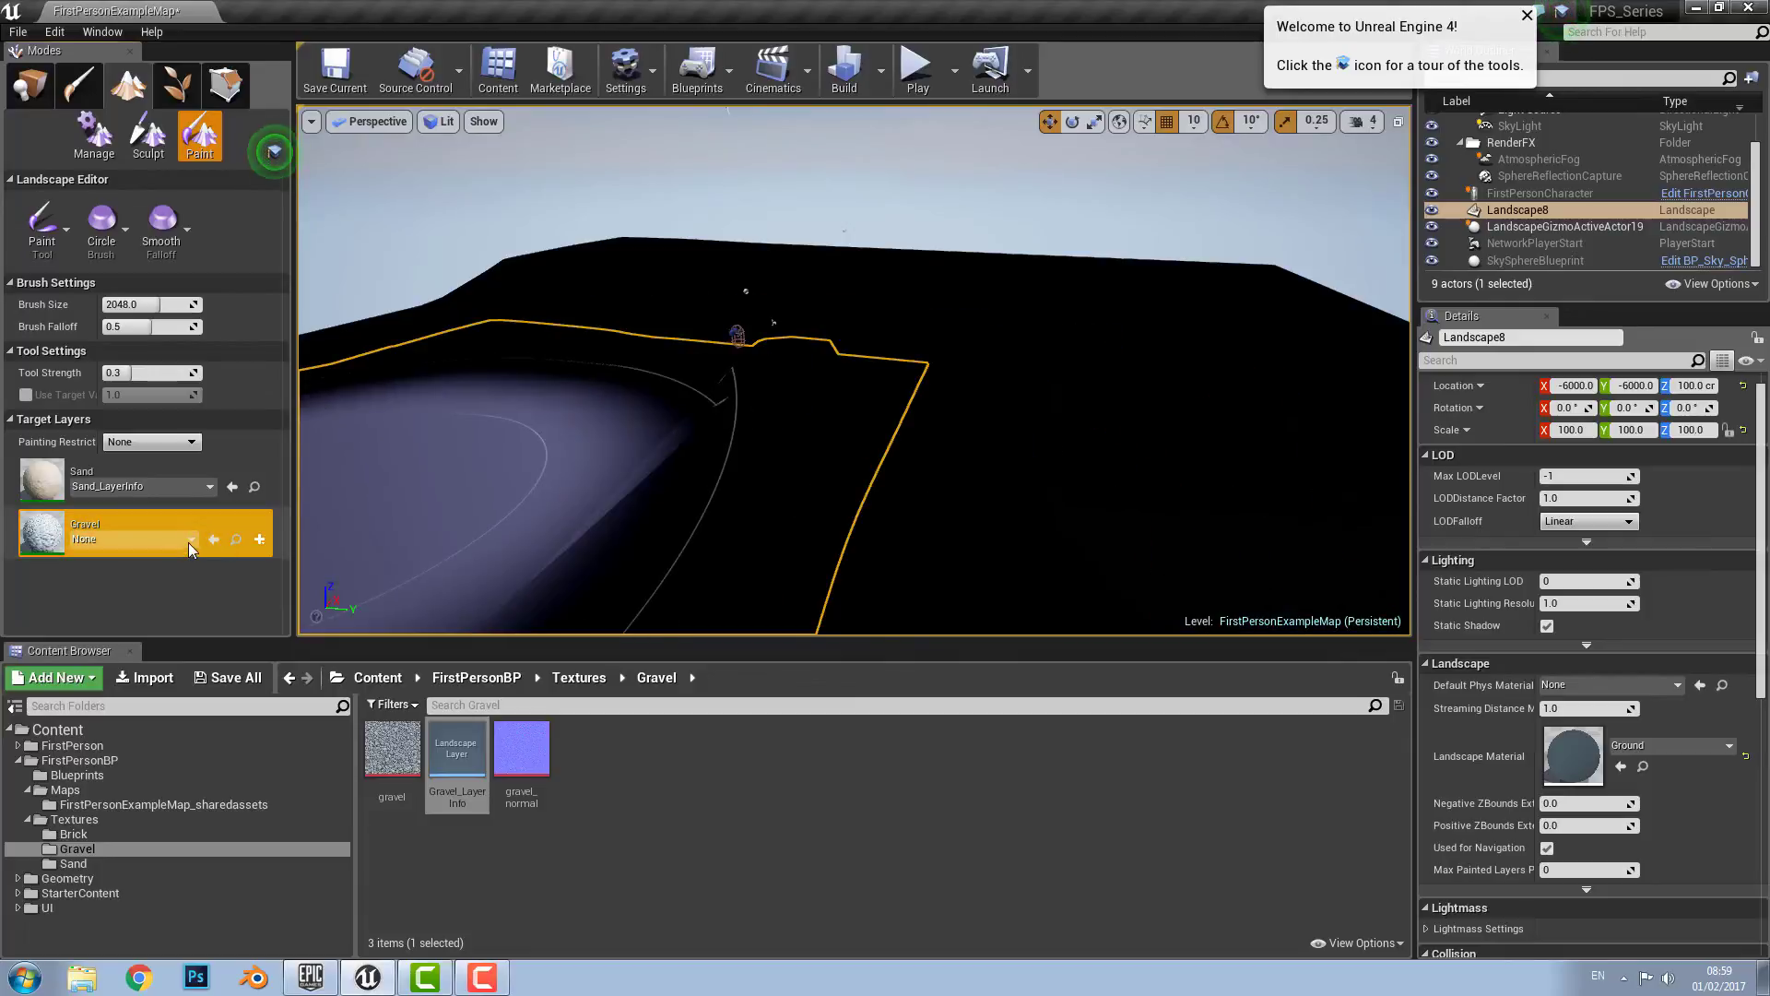
Step: Make Sand the active target layer and paint it across the terrain
left_click(190, 540)
left_click(192, 540)
left_click(185, 498)
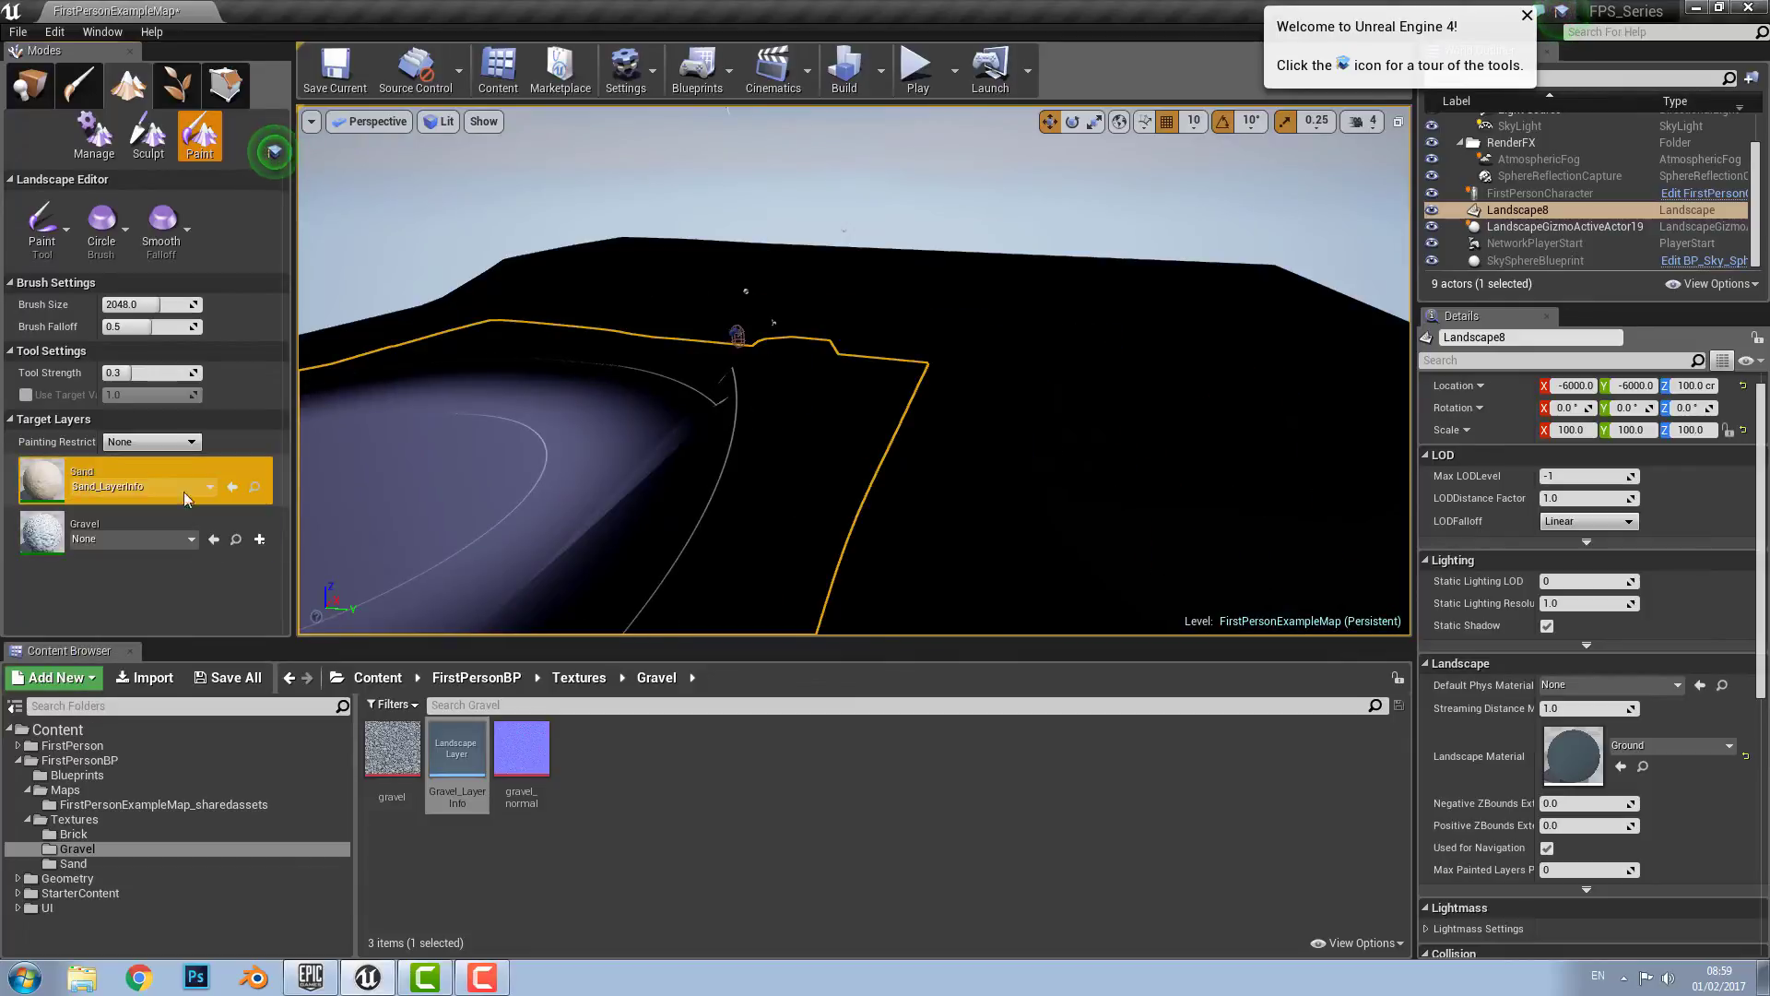
mouse_move(987, 388)
left_mouse_down()
mouse_move(822, 463)
mouse_move(791, 210)
mouse_move(748, 293)
mouse_move(1201, 308)
mouse_move(478, 273)
mouse_move(454, 486)
mouse_move(1417, 617)
left_mouse_up()
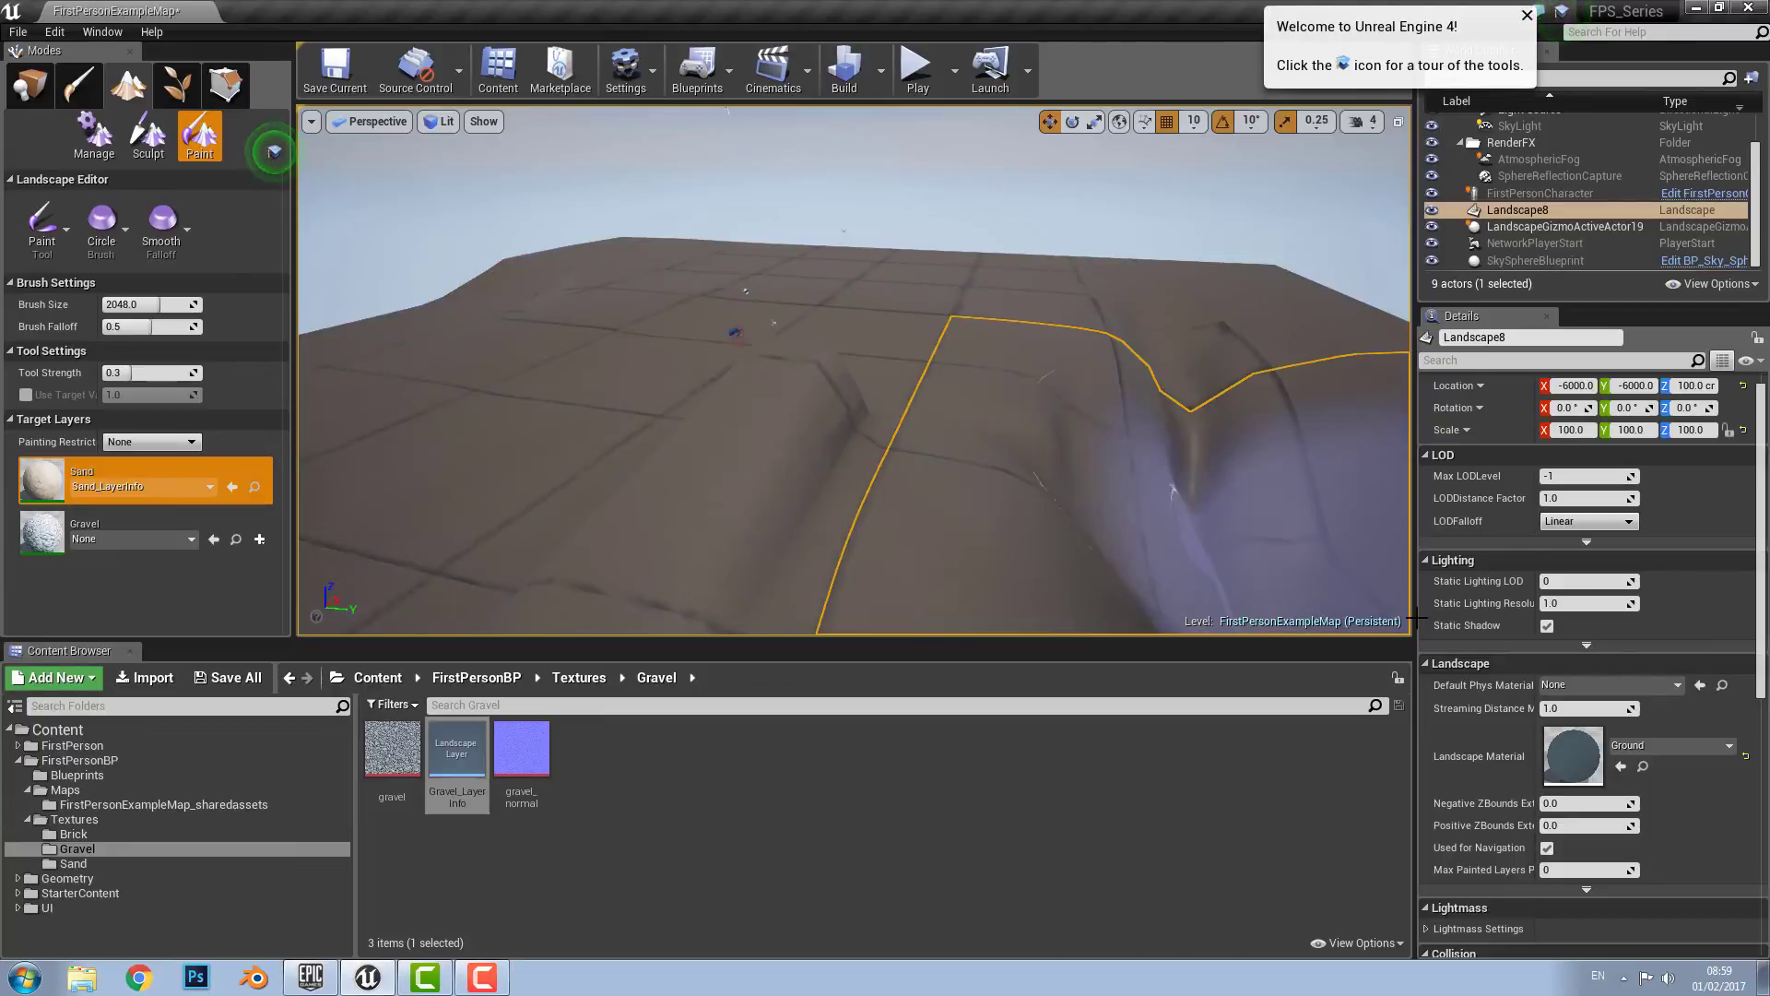
Step: Create a weight-blended Gravel_LayerInfo for the Gravel target layer in the FirstPersonExampleMap_sharedassets folder
left_click(181, 540)
left_click(179, 539)
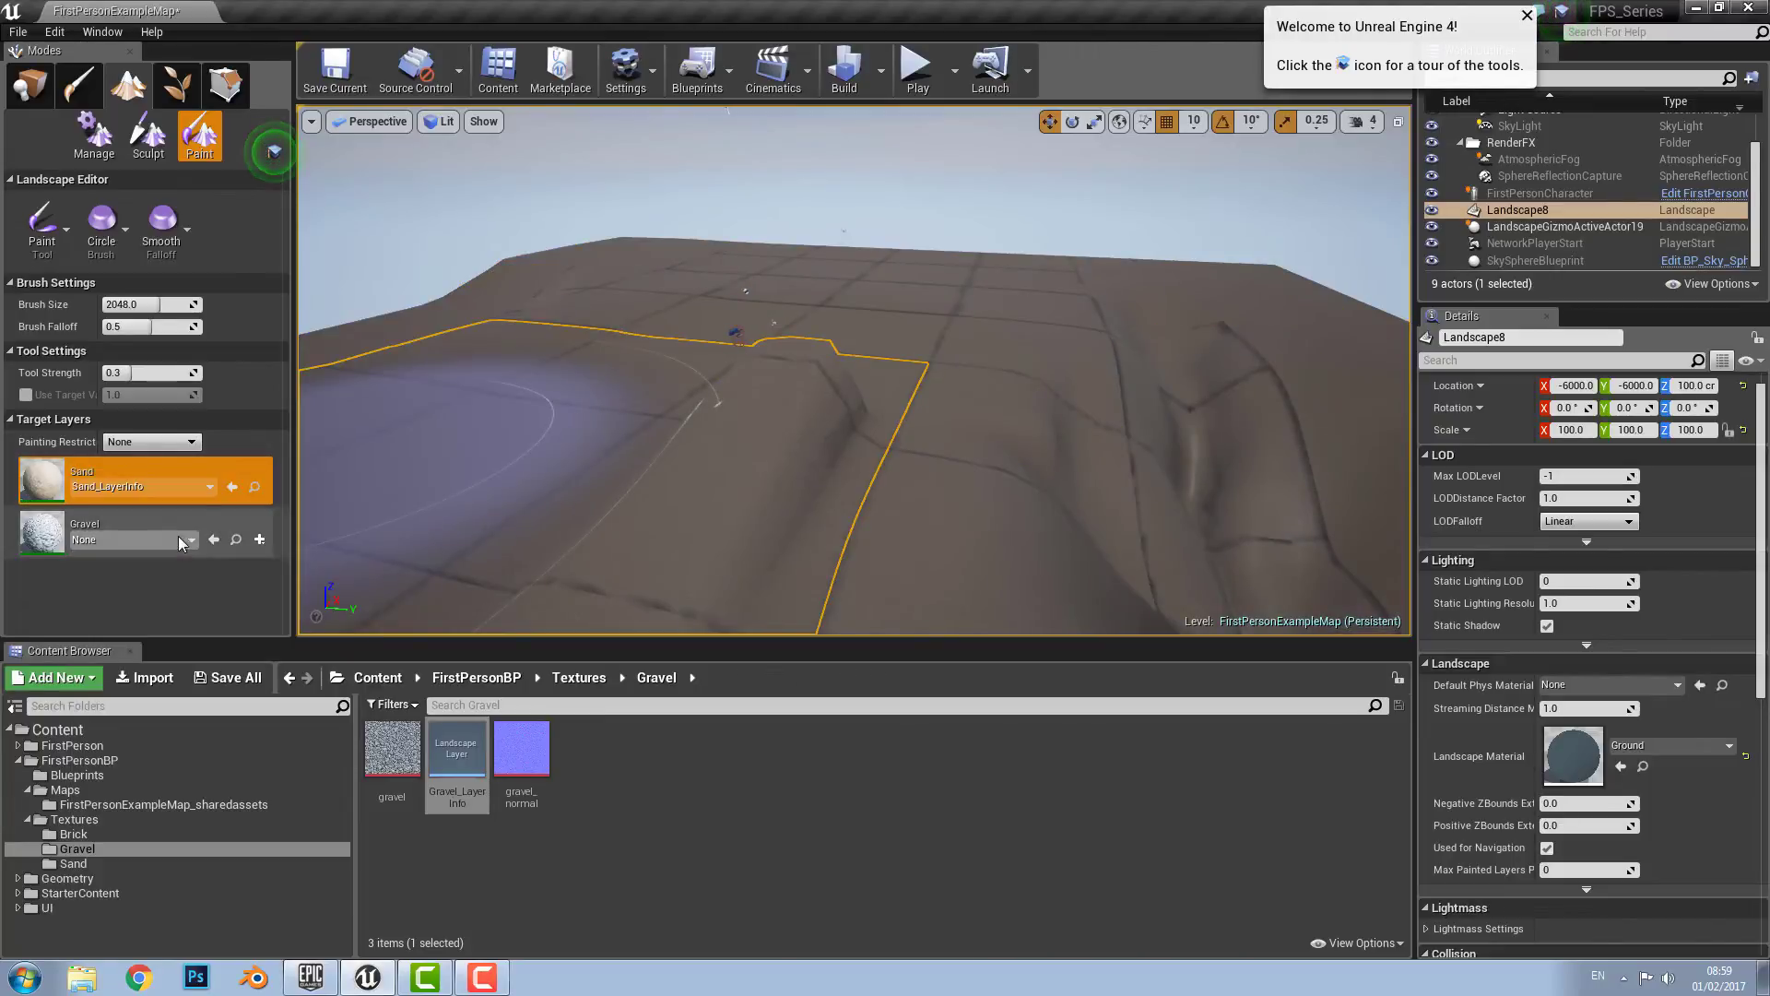
left_click(258, 540)
left_click(332, 561)
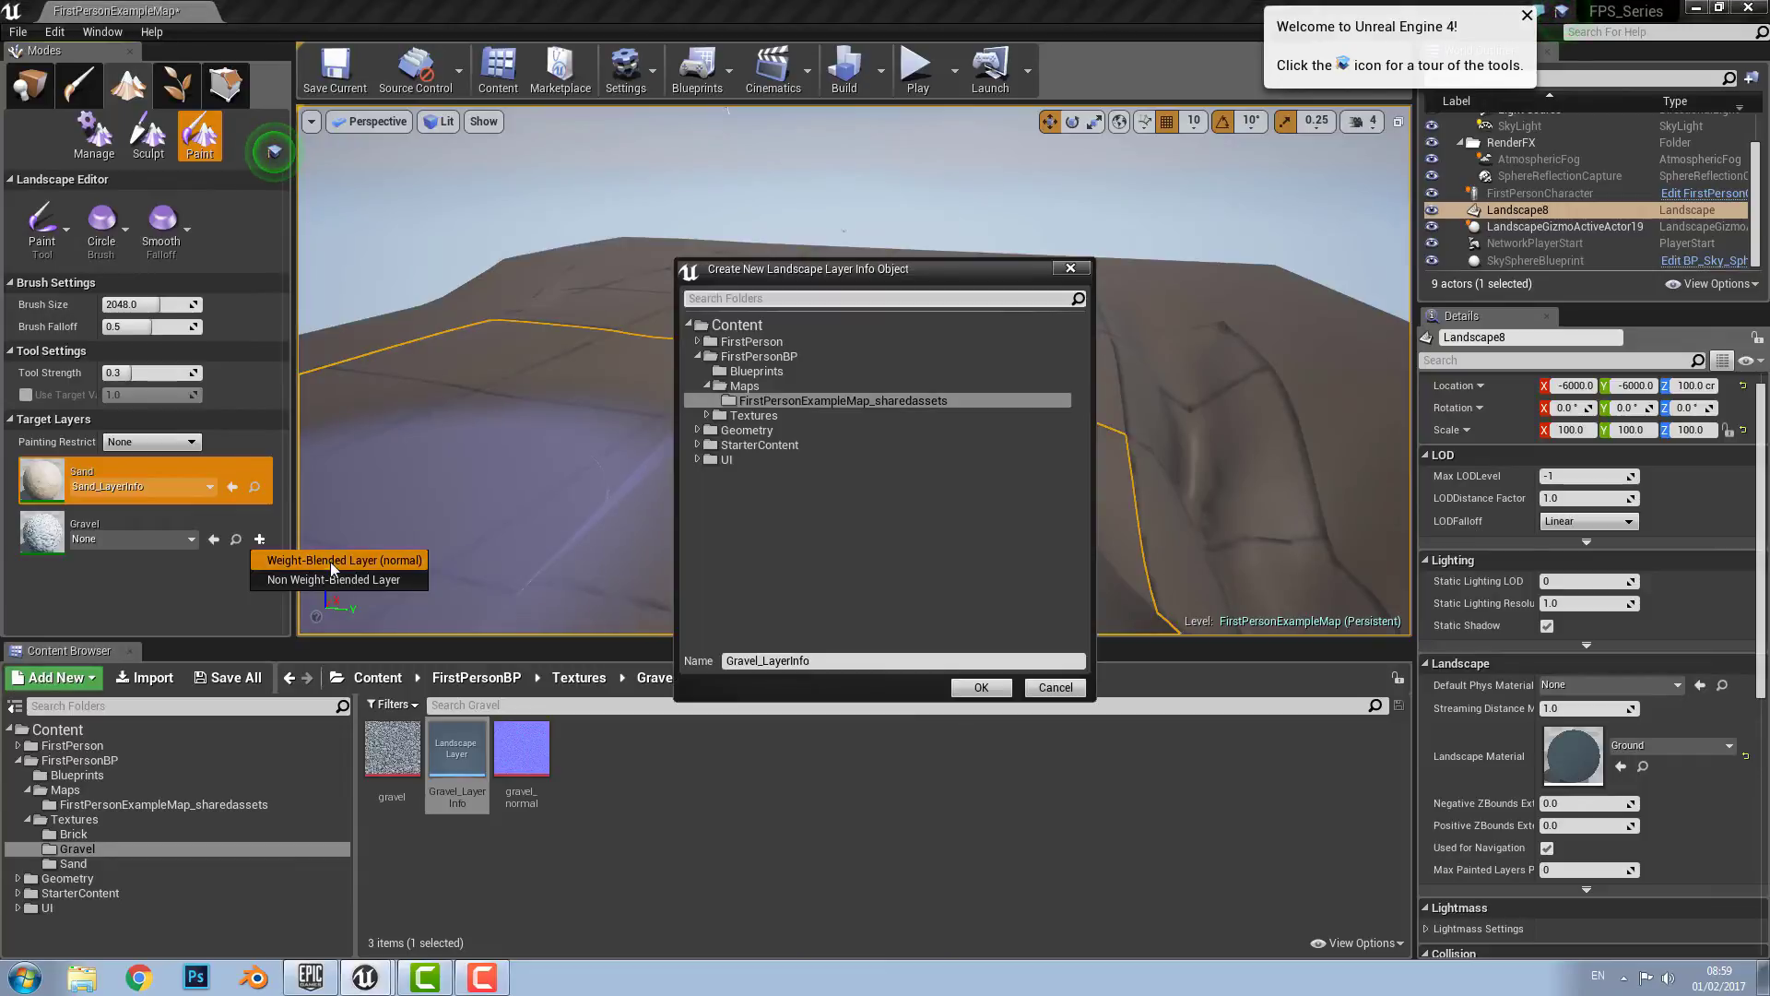
left_click(1006, 693)
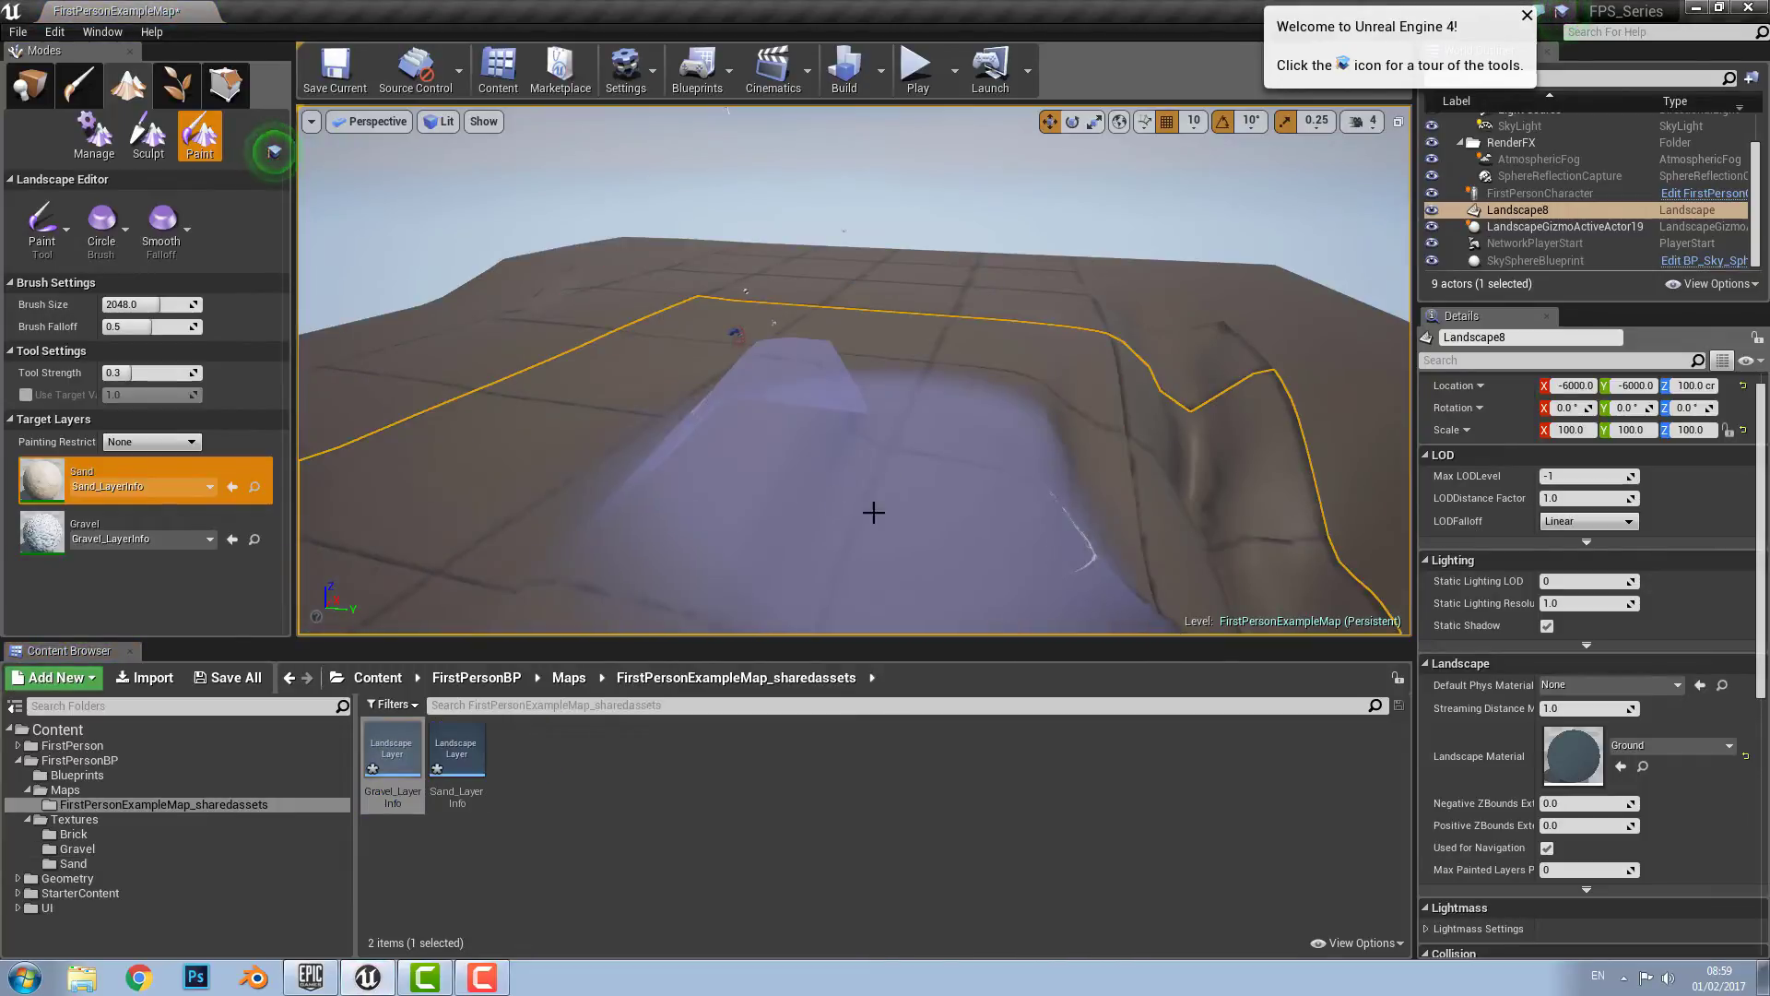
Step: Paint the Gravel layer over the terrain around the arena and inspect the resulting texture from several angles
left_click(130, 518)
mouse_move(662, 502)
left_mouse_down()
mouse_move(948, 501)
mouse_move(818, 427)
mouse_move(833, 359)
mouse_move(391, 381)
mouse_move(783, 336)
mouse_move(1027, 442)
mouse_move(806, 269)
mouse_move(521, 422)
mouse_move(909, 522)
mouse_move(945, 253)
mouse_move(600, 233)
mouse_move(865, 261)
mouse_move(1079, 348)
mouse_move(971, 268)
mouse_move(924, 334)
mouse_move(925, 317)
mouse_move(810, 423)
left_mouse_up()
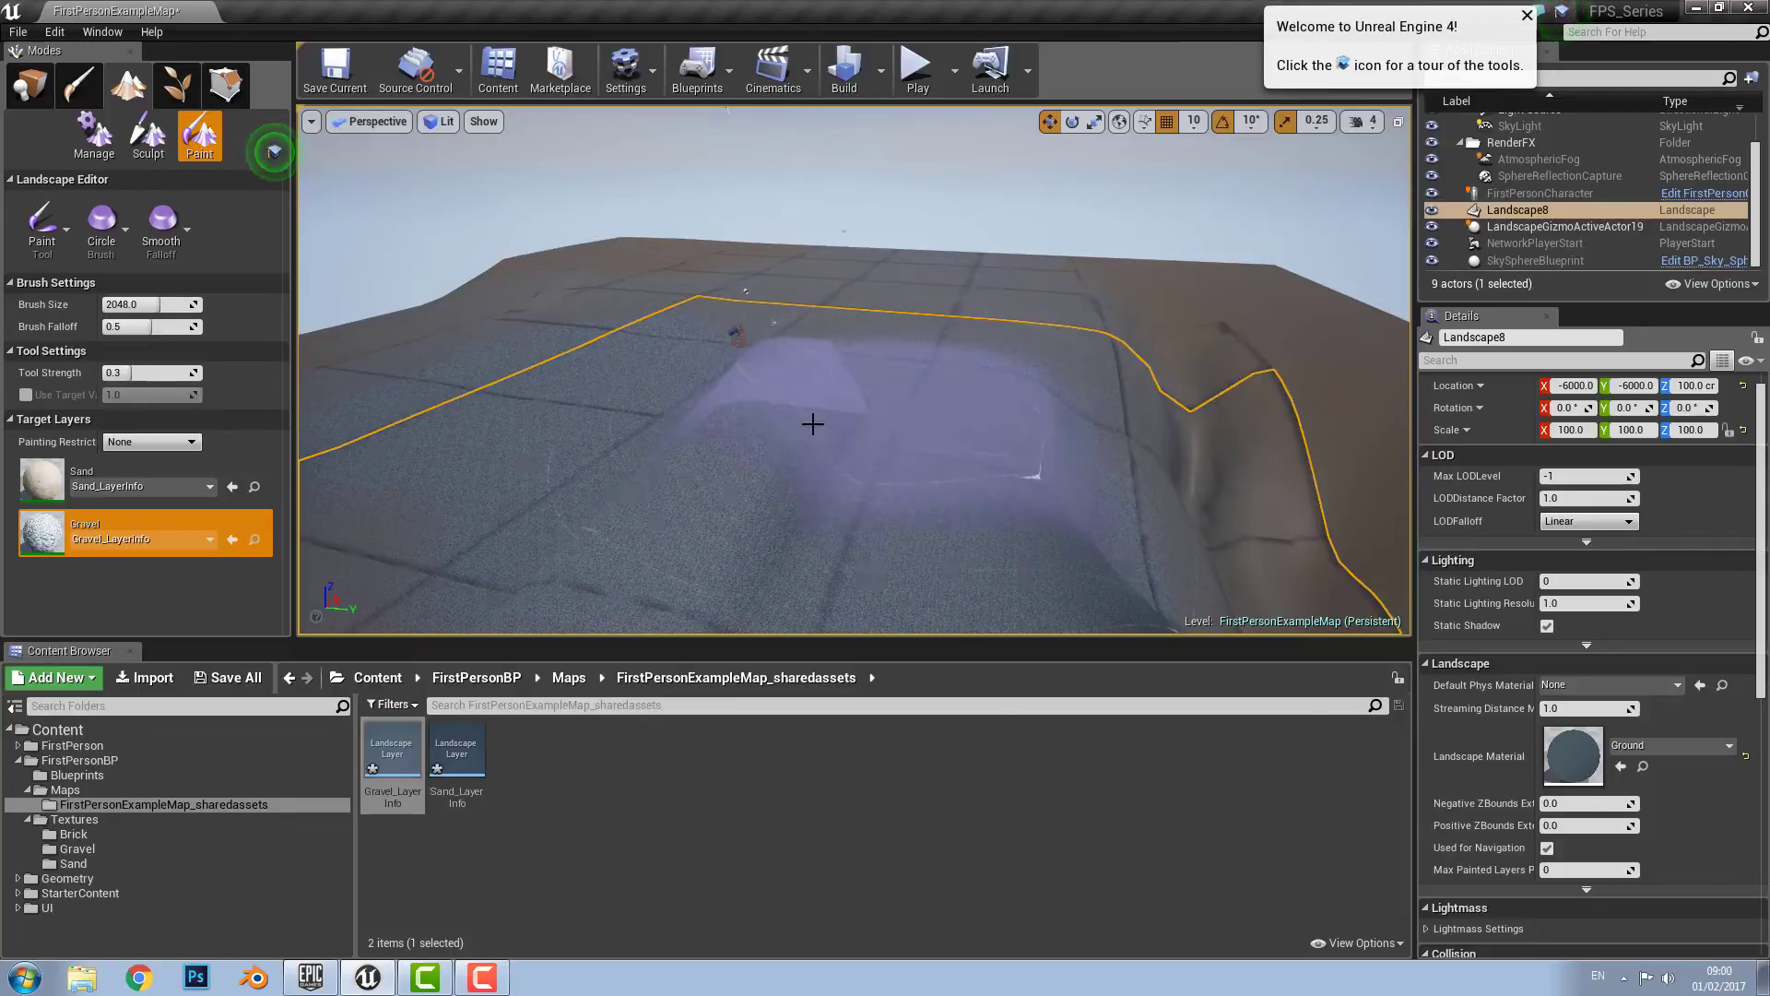
right_click_drag(877, 412, 627, 452)
scroll(877, 412, "down", 8)
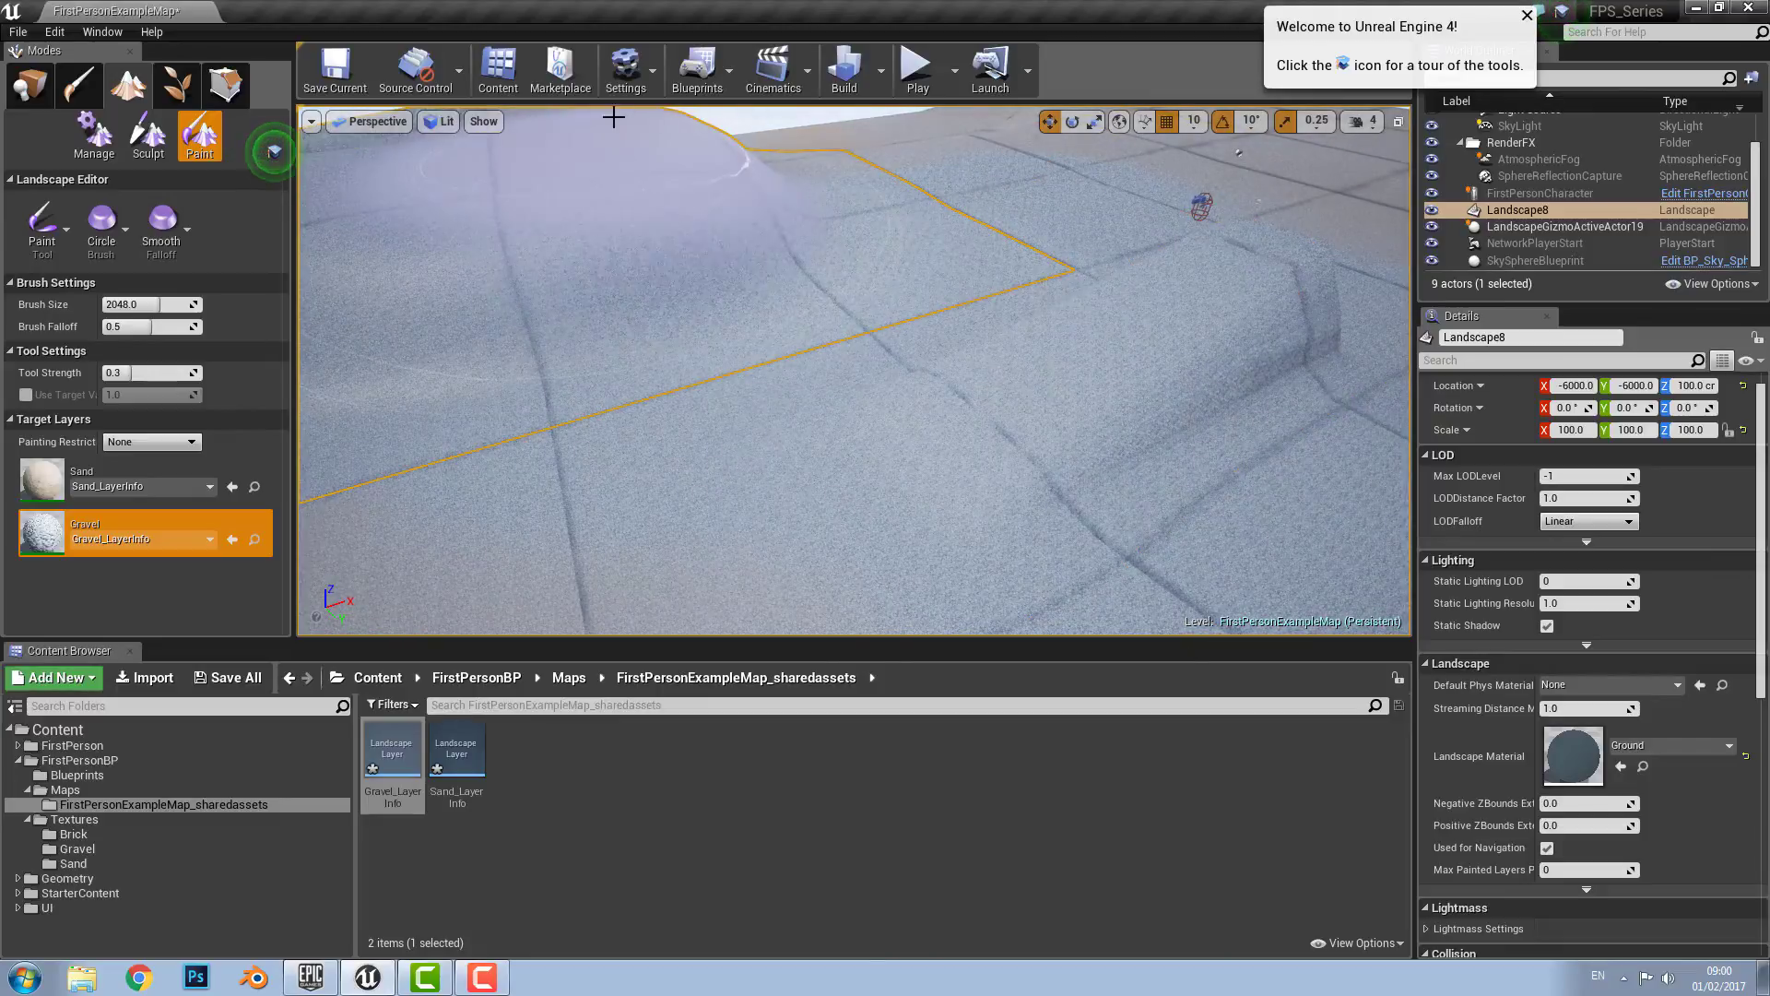
mouse_move(1116, 470)
right_mouse_down()
mouse_move(1041, 396)
mouse_move(1116, 433)
mouse_move(1268, 413)
right_mouse_up()
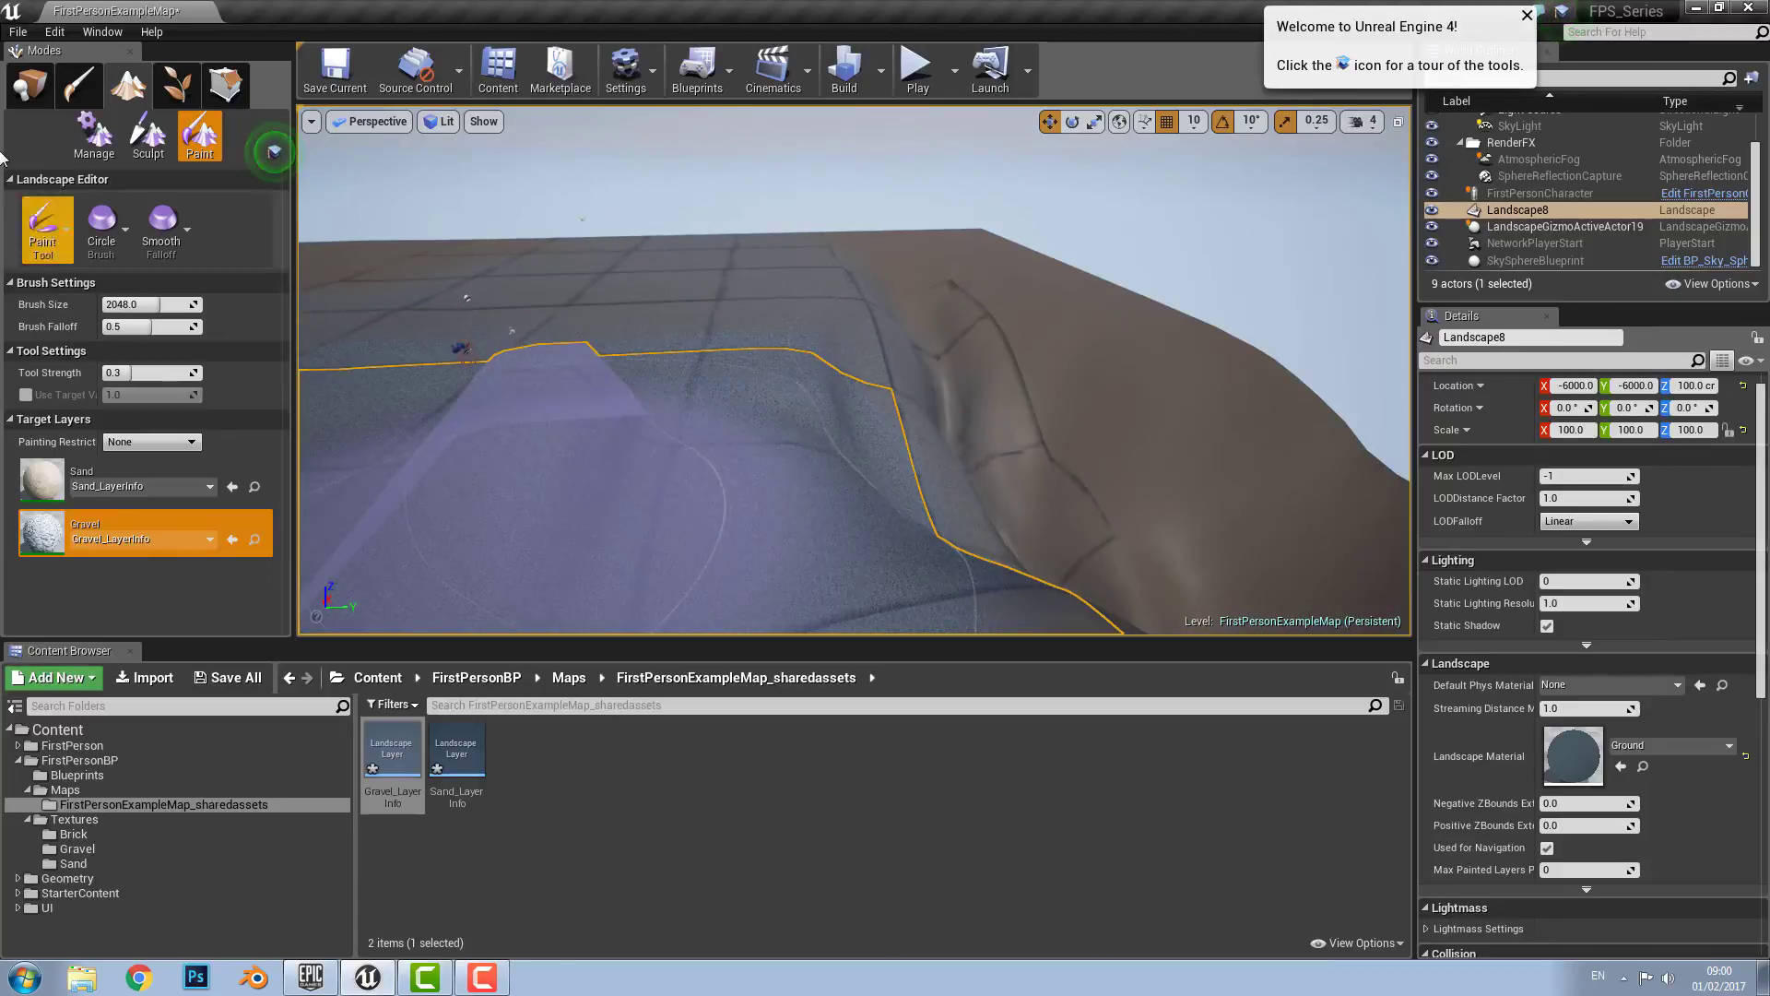
Step: Brush the Sand layer with the Smooth paint tool across the boundary between the gravel and the sand
left_click(41, 226)
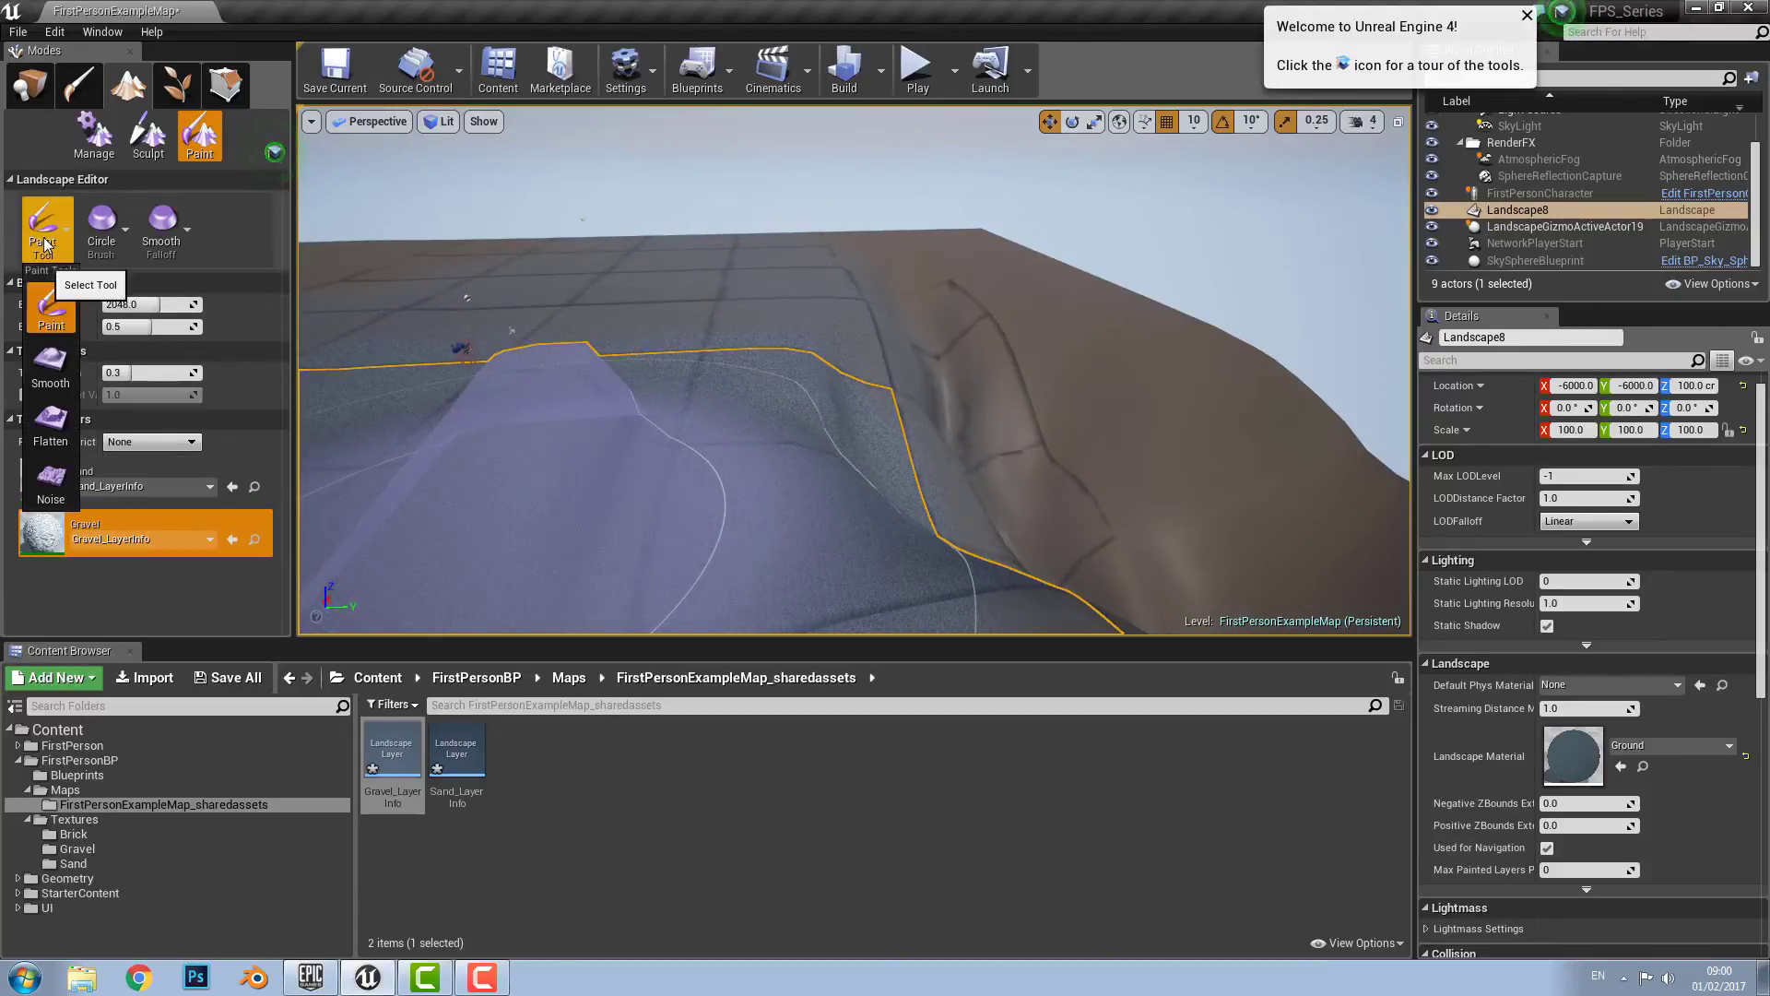
left_click(54, 369)
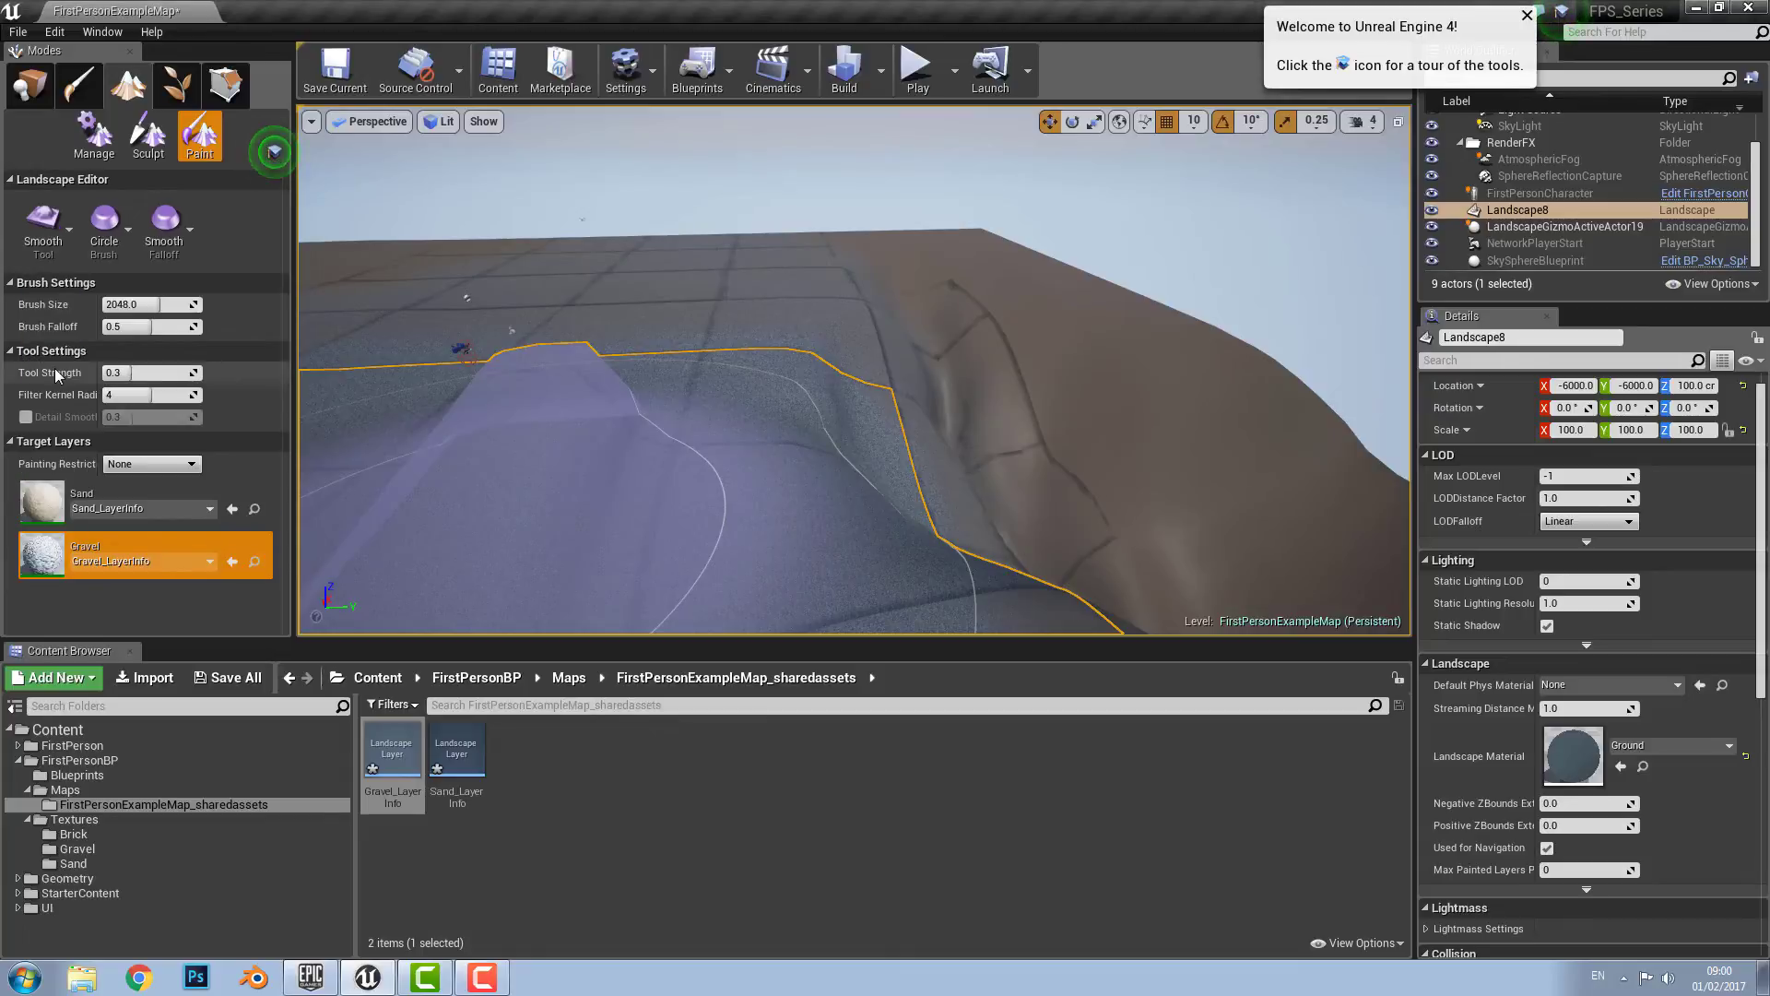
left_click(48, 512)
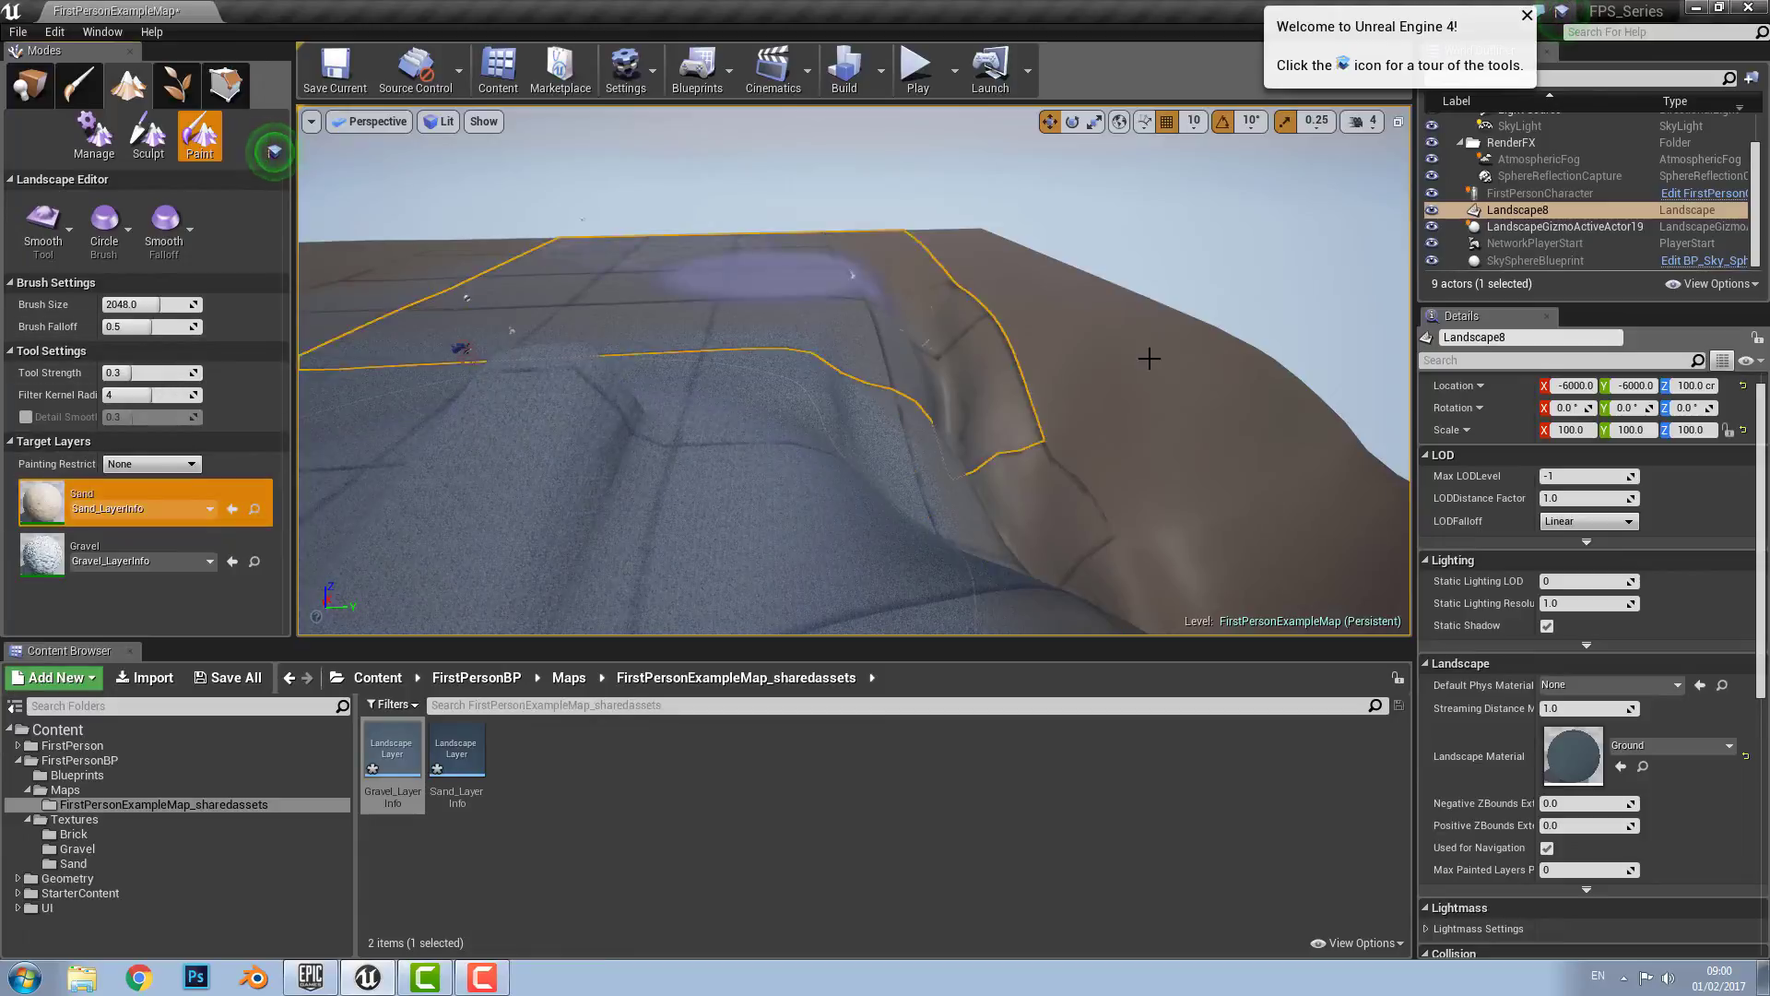
mouse_move(992, 307)
left_mouse_down()
mouse_move(802, 411)
mouse_move(774, 332)
mouse_move(723, 348)
mouse_move(736, 330)
mouse_move(710, 359)
mouse_move(396, 304)
left_mouse_up()
Step: Flatten the Sand layer's weights over the gravel terrain with the Flatten paint tool
left_click(43, 234)
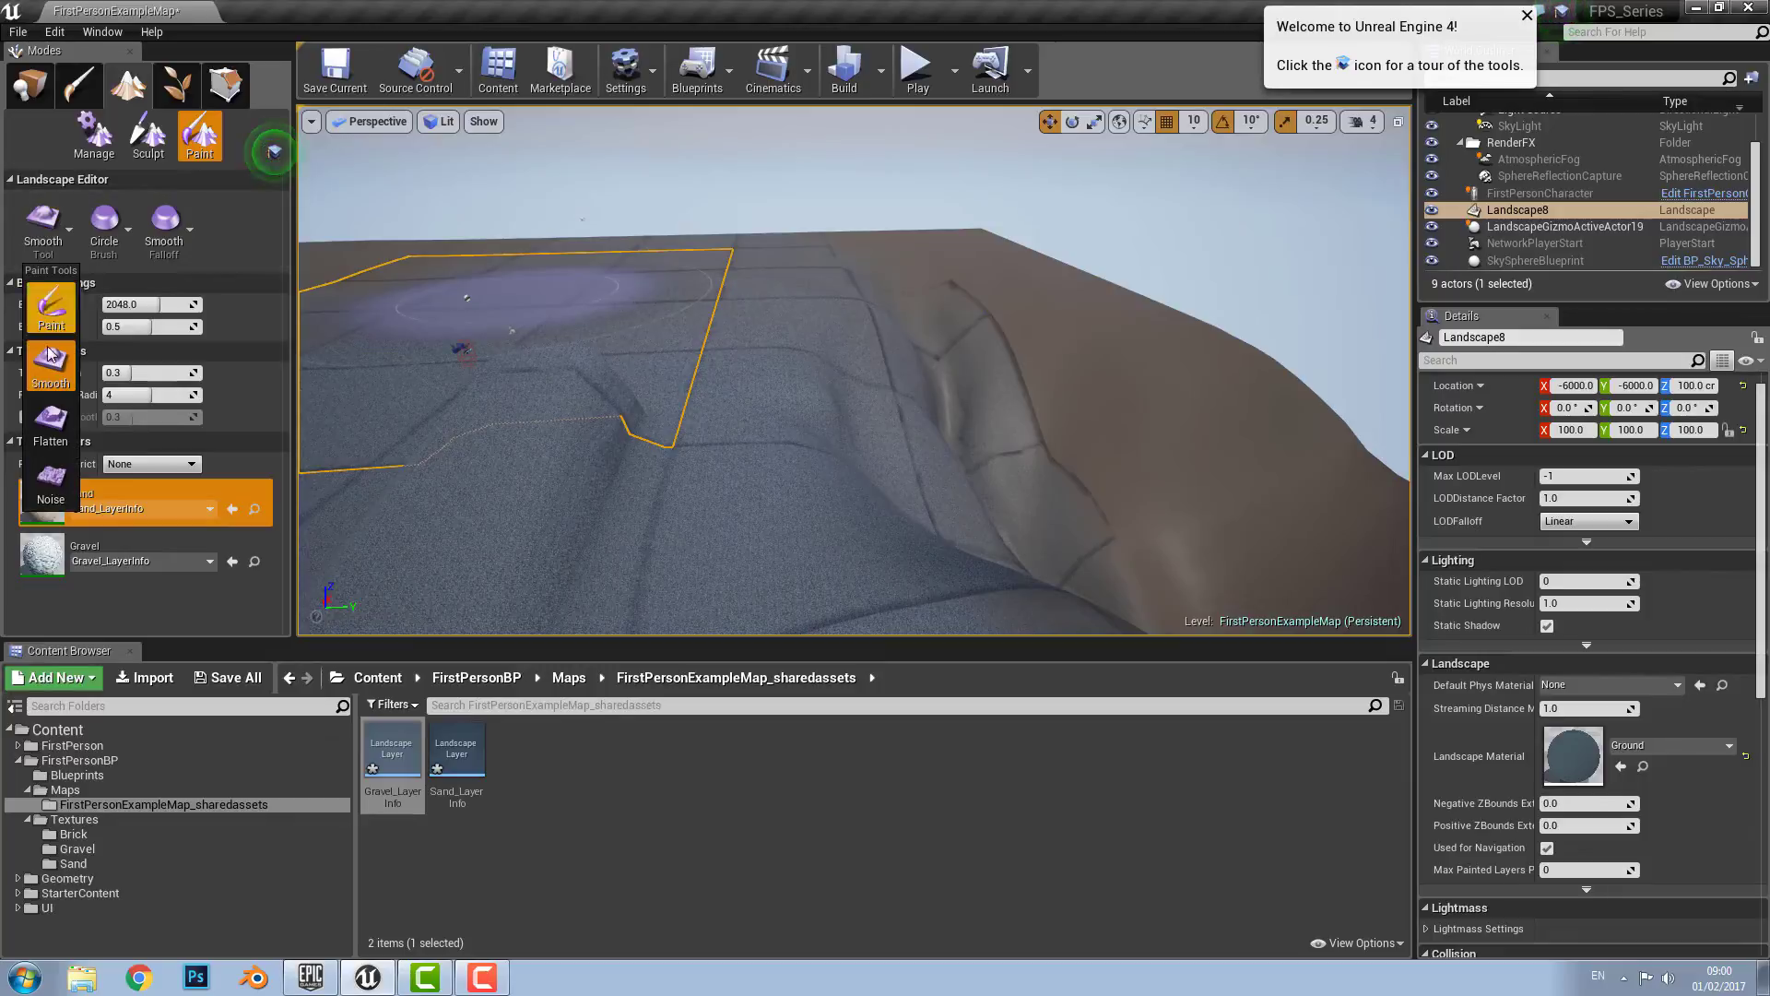
left_click(51, 443)
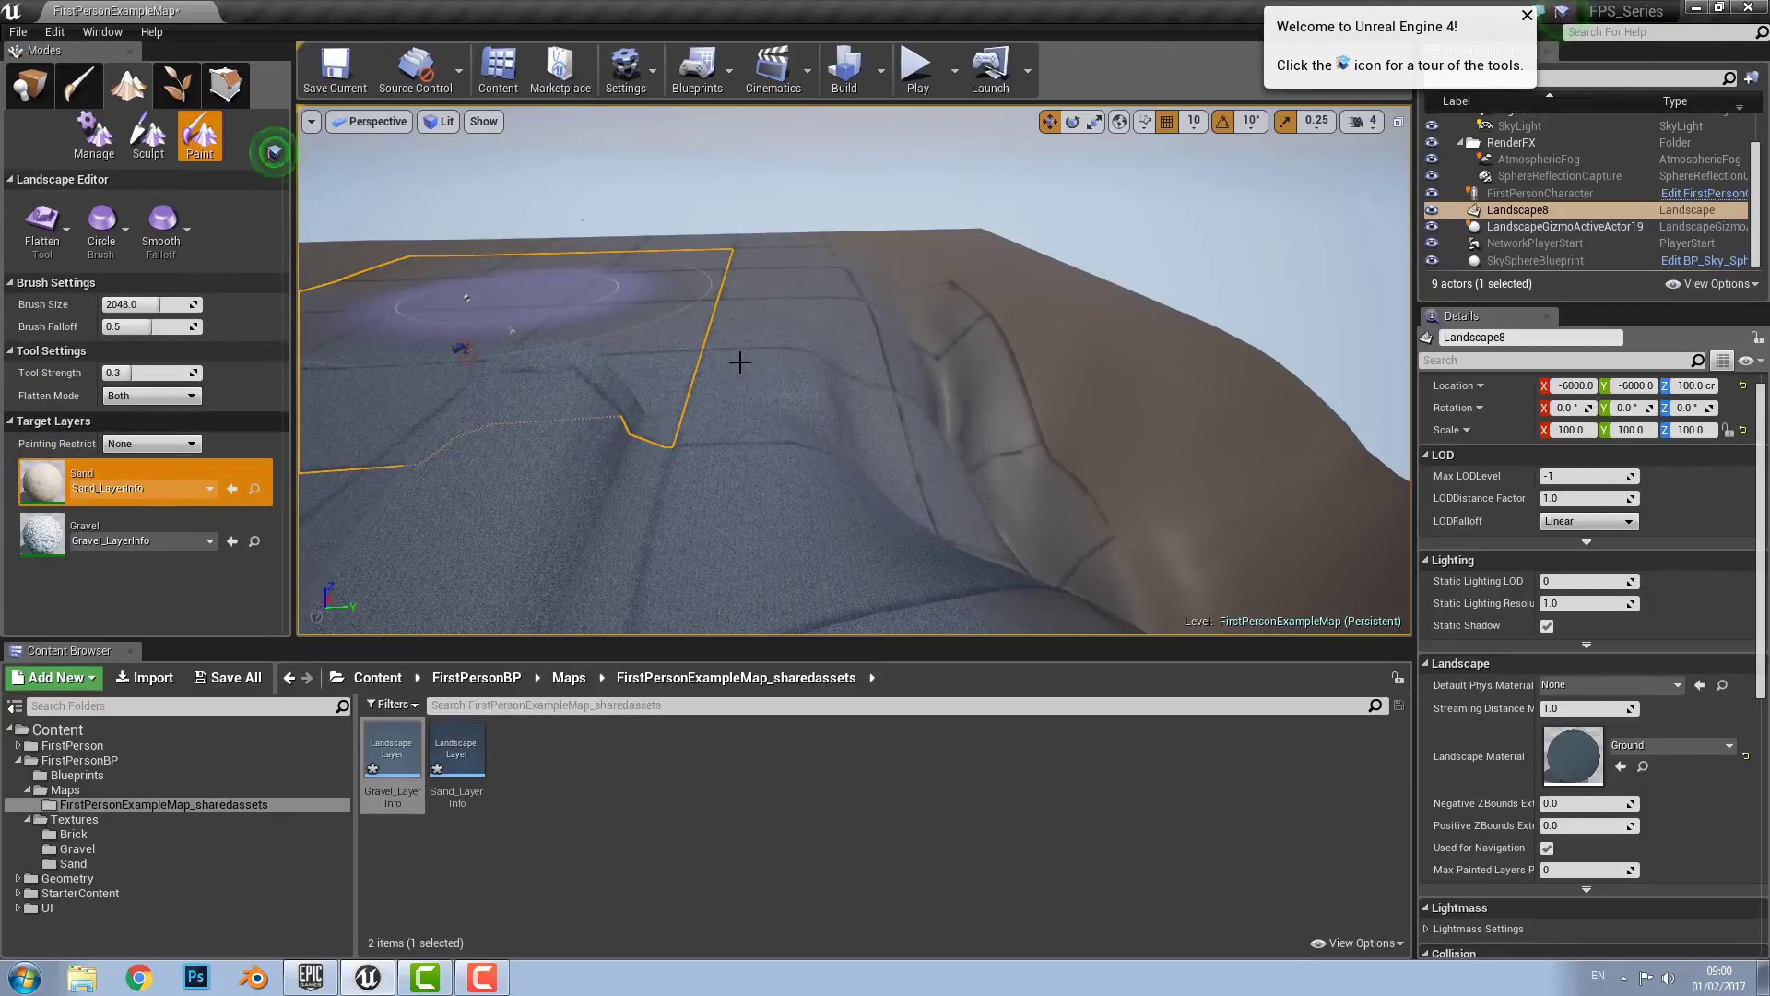
mouse_move(740, 360)
left_mouse_down()
mouse_move(810, 347)
mouse_move(866, 461)
mouse_move(679, 415)
mouse_move(660, 372)
mouse_move(988, 304)
mouse_move(650, 268)
left_mouse_up()
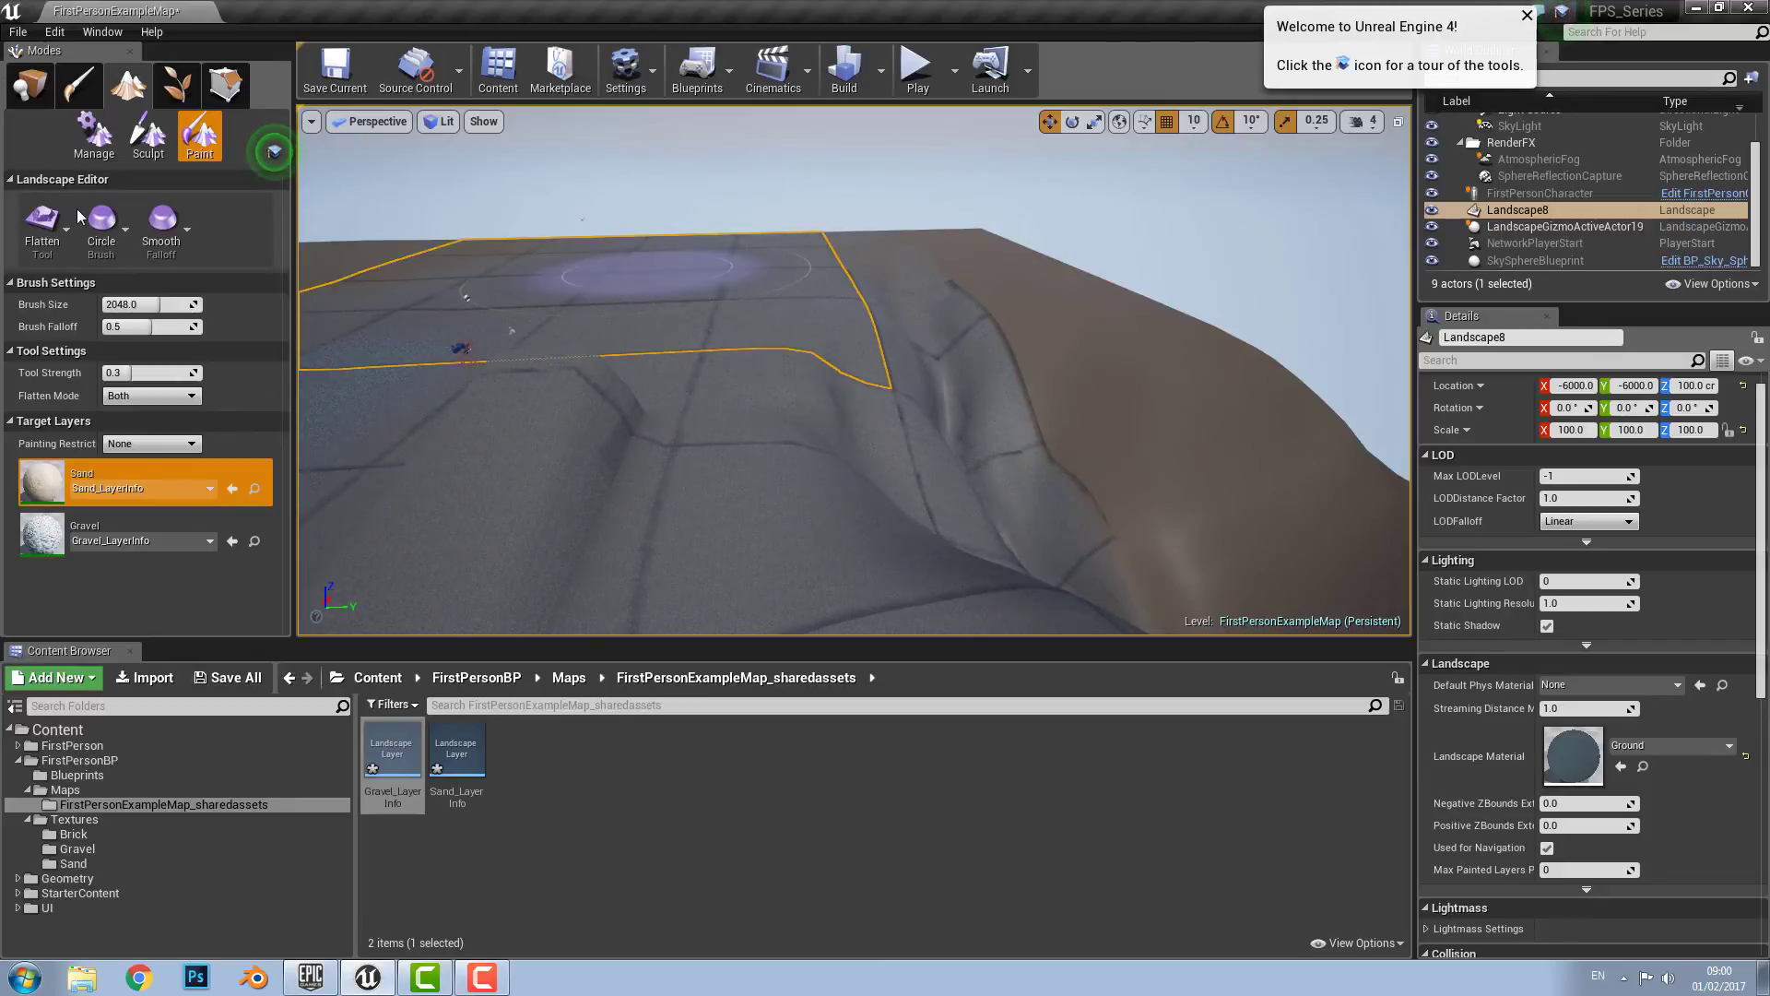
Step: Try further Flatten strokes on the terrain with the Circle brush and undo them
left_click(58, 217)
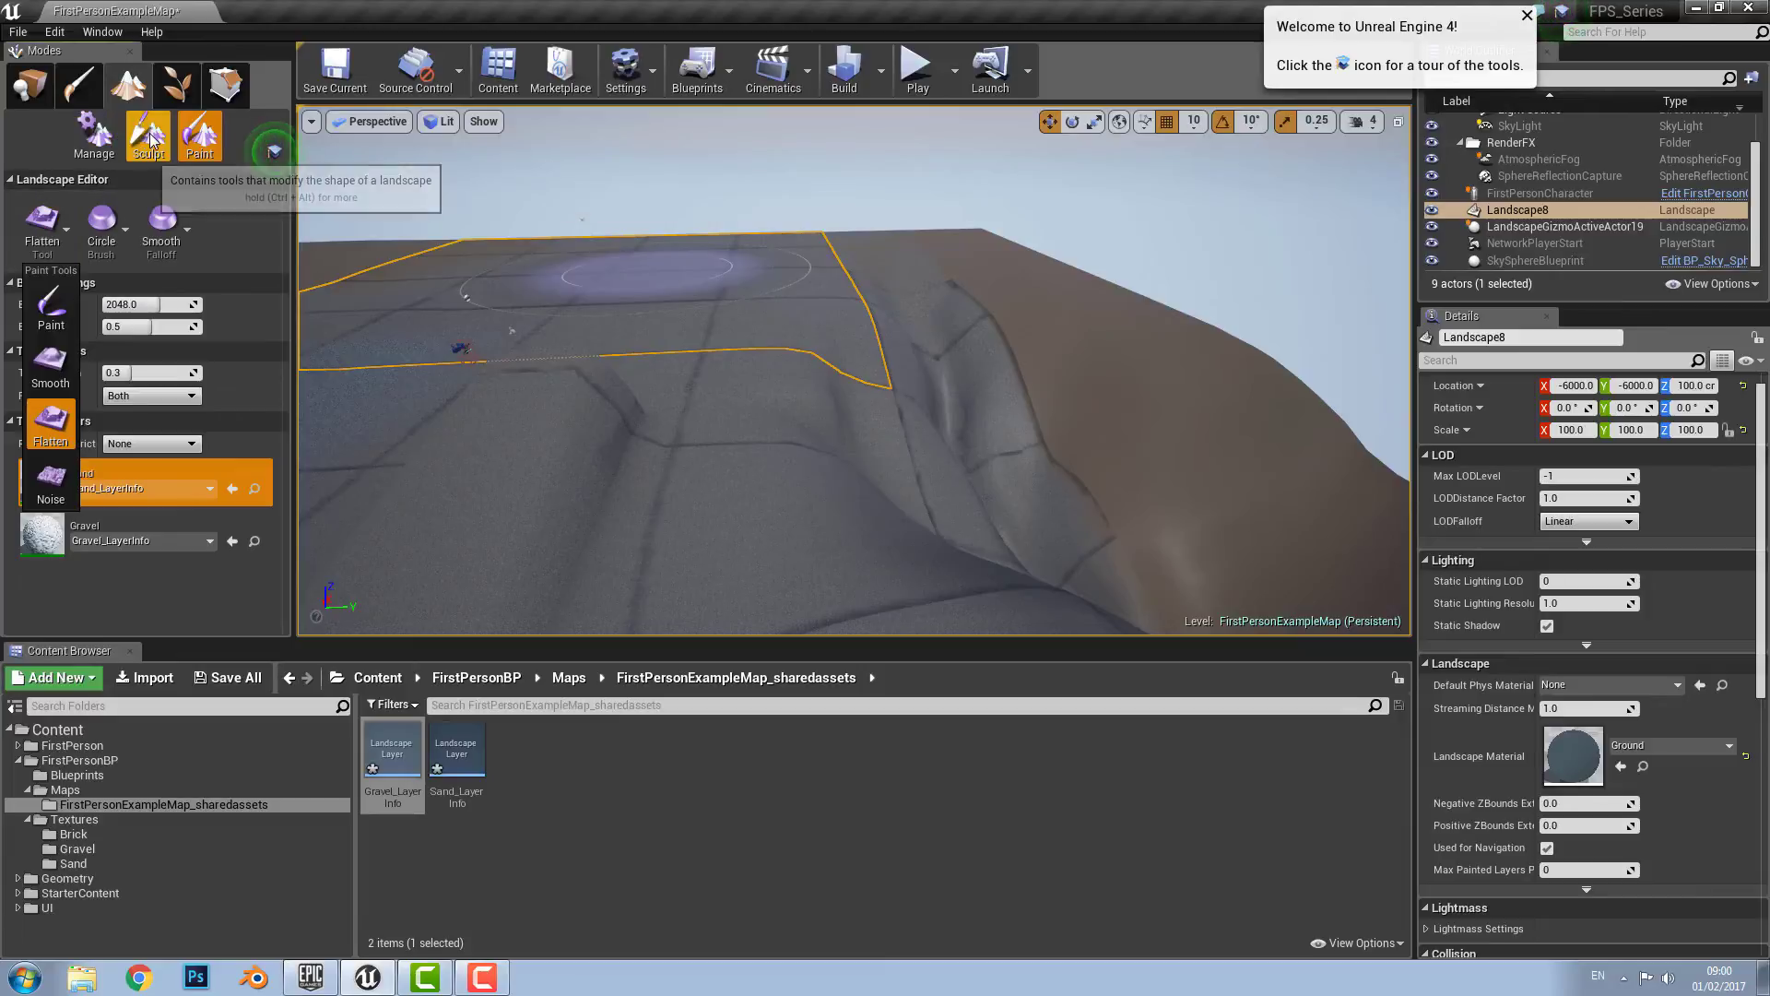
left_click(116, 220)
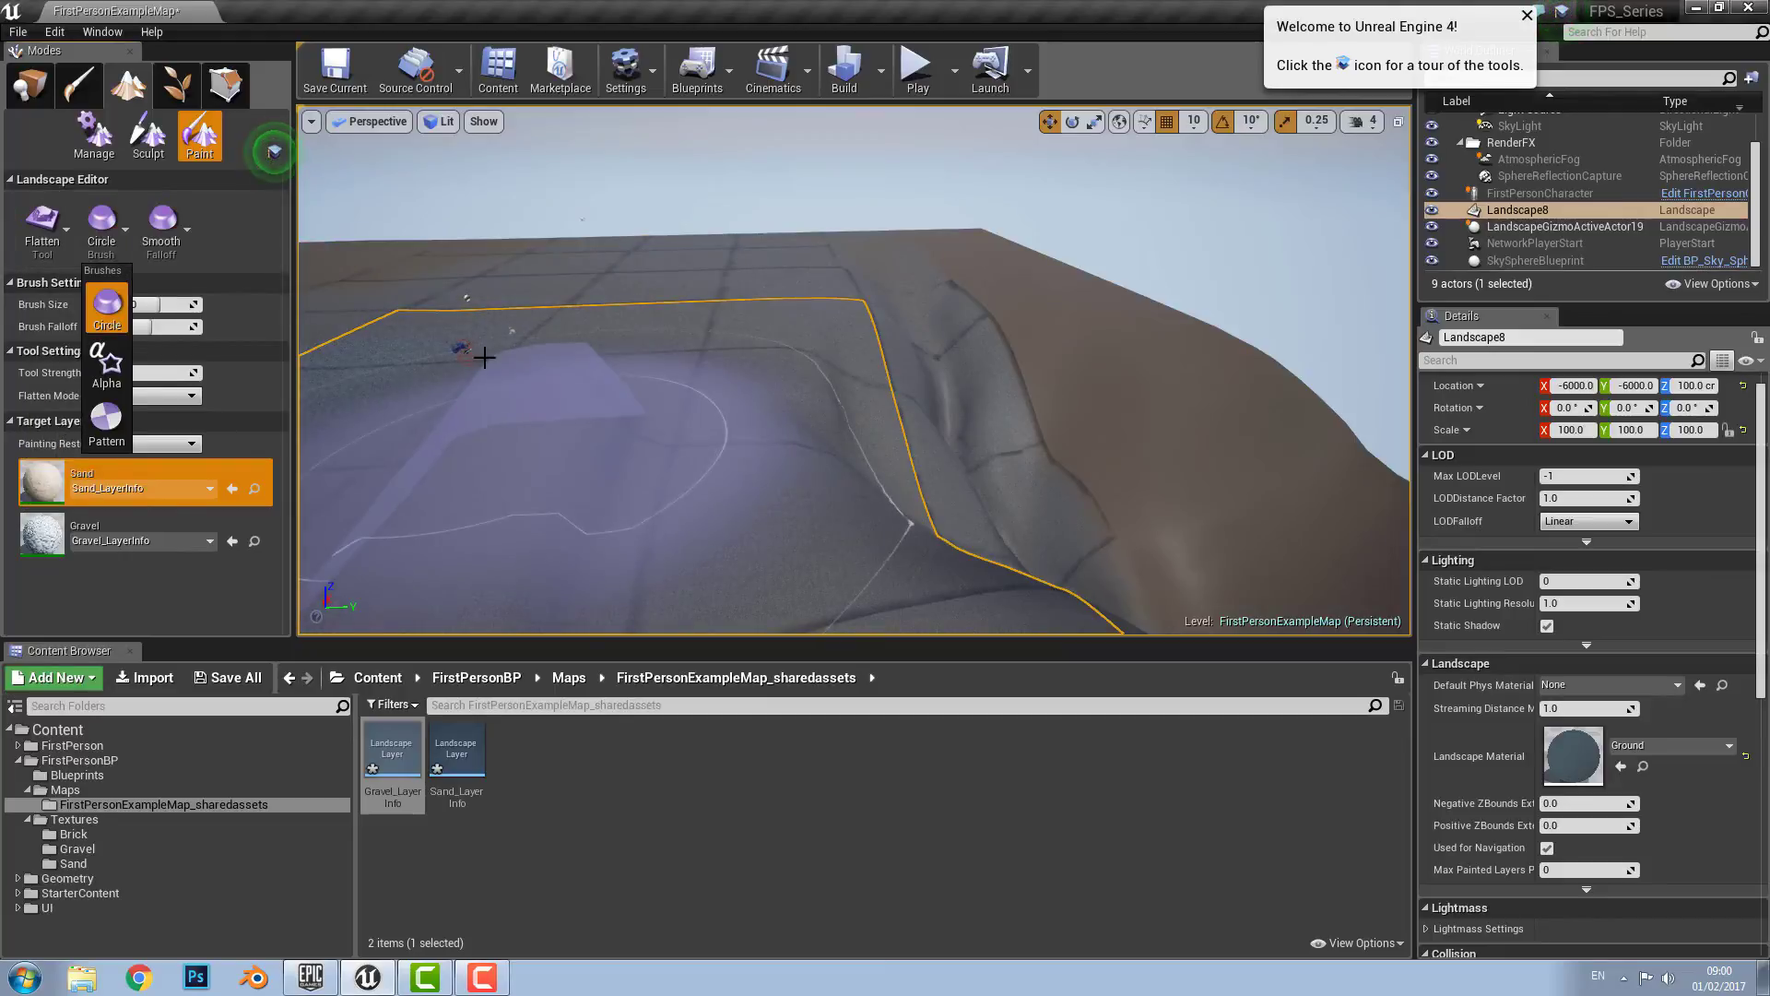
key("ctrl+z")
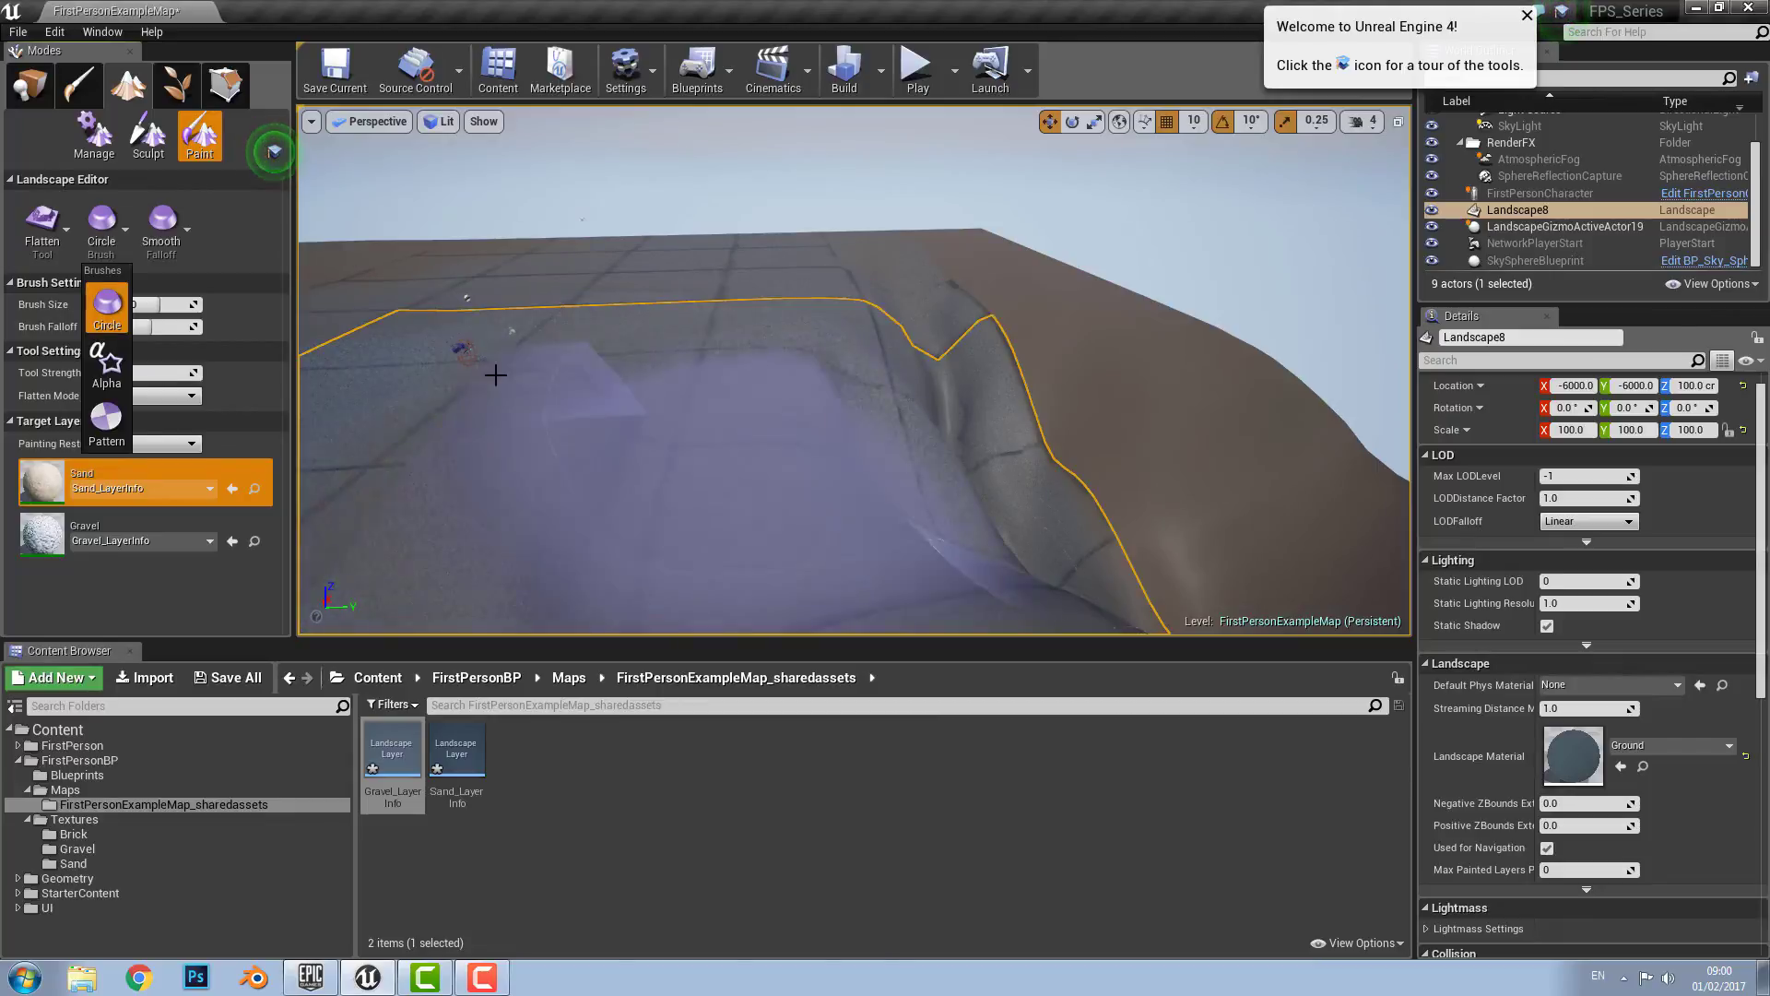
left_click_drag(872, 521, 880, 544)
key("ctrl+z")
key("ctrl+z")
key("ctrl+z")
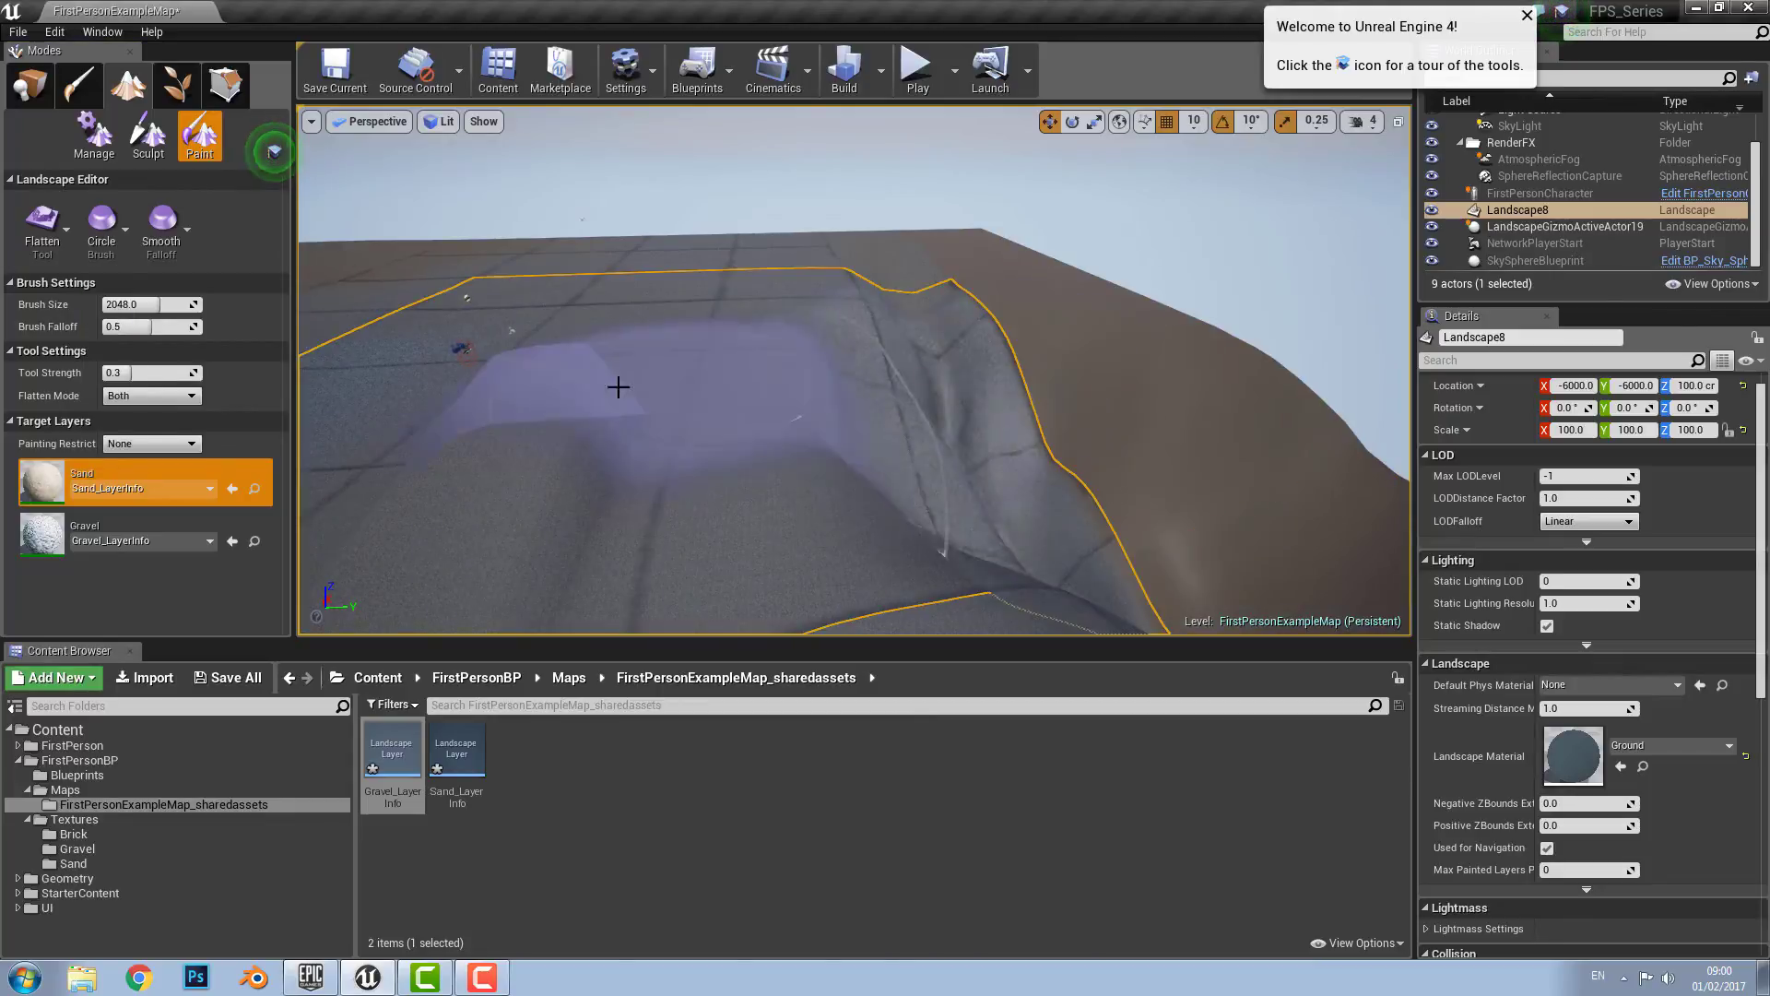
Step: Switch to the Alpha brush and run a Flatten stroke with it across the gravel terrain
left_click(128, 221)
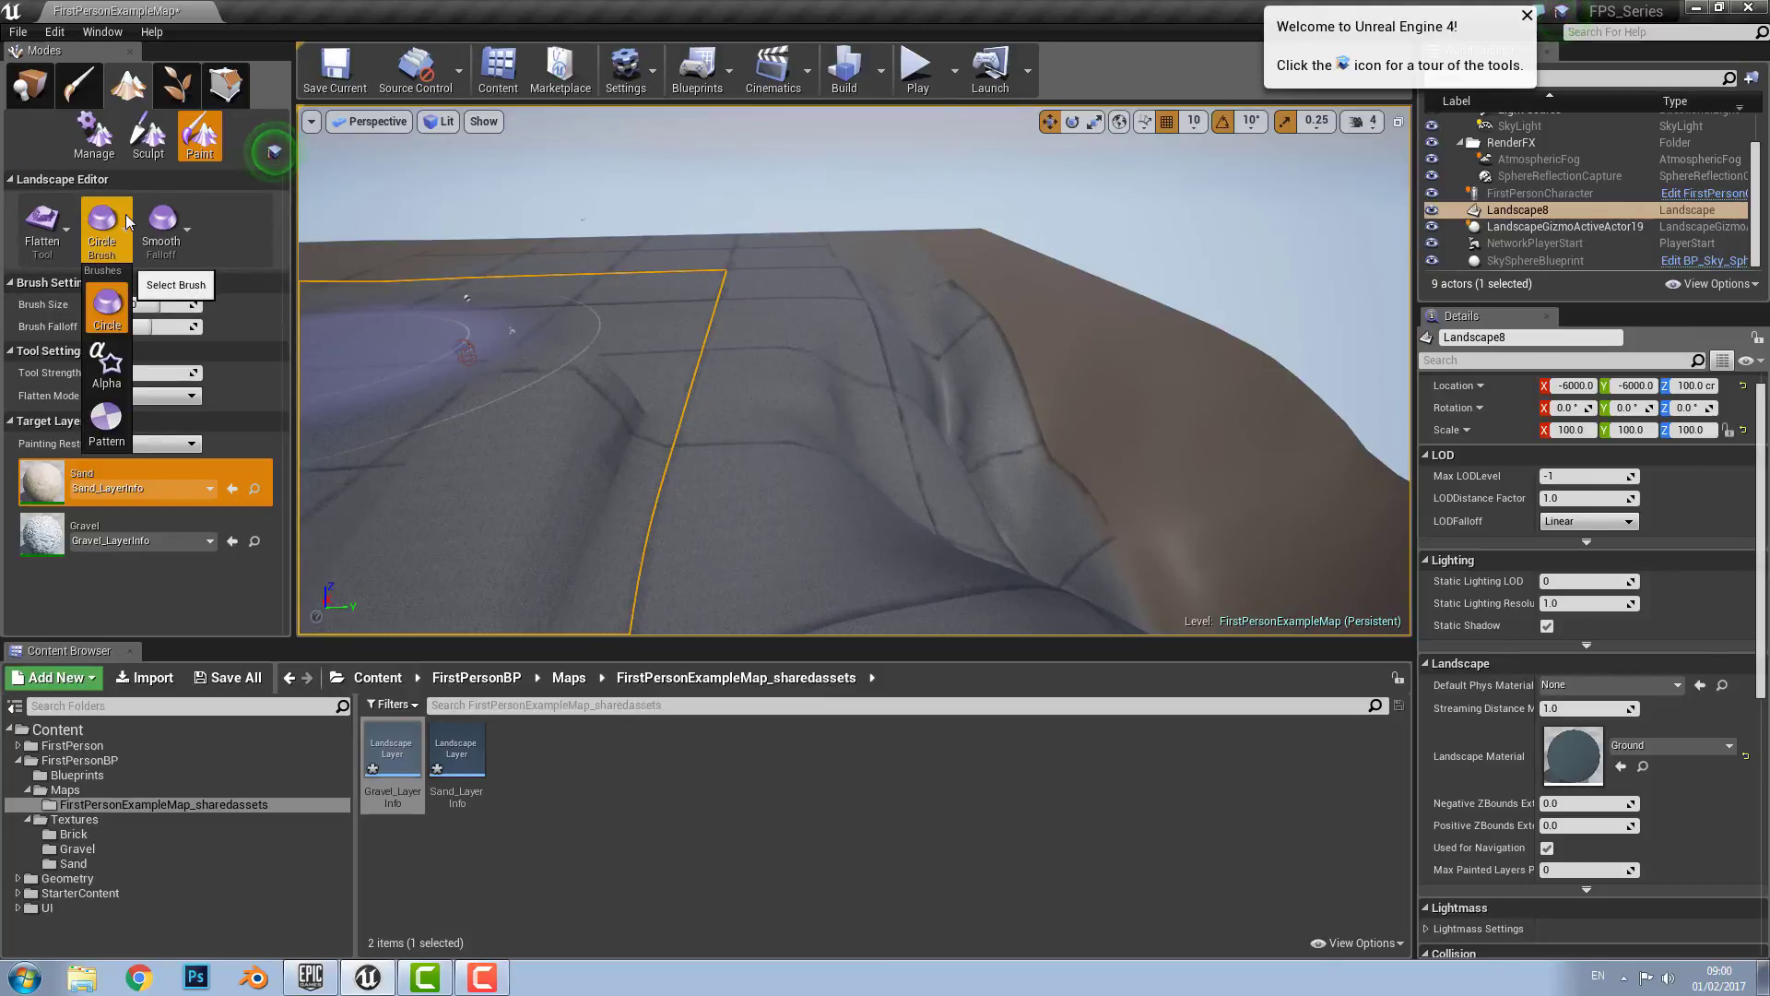
left_click(109, 370)
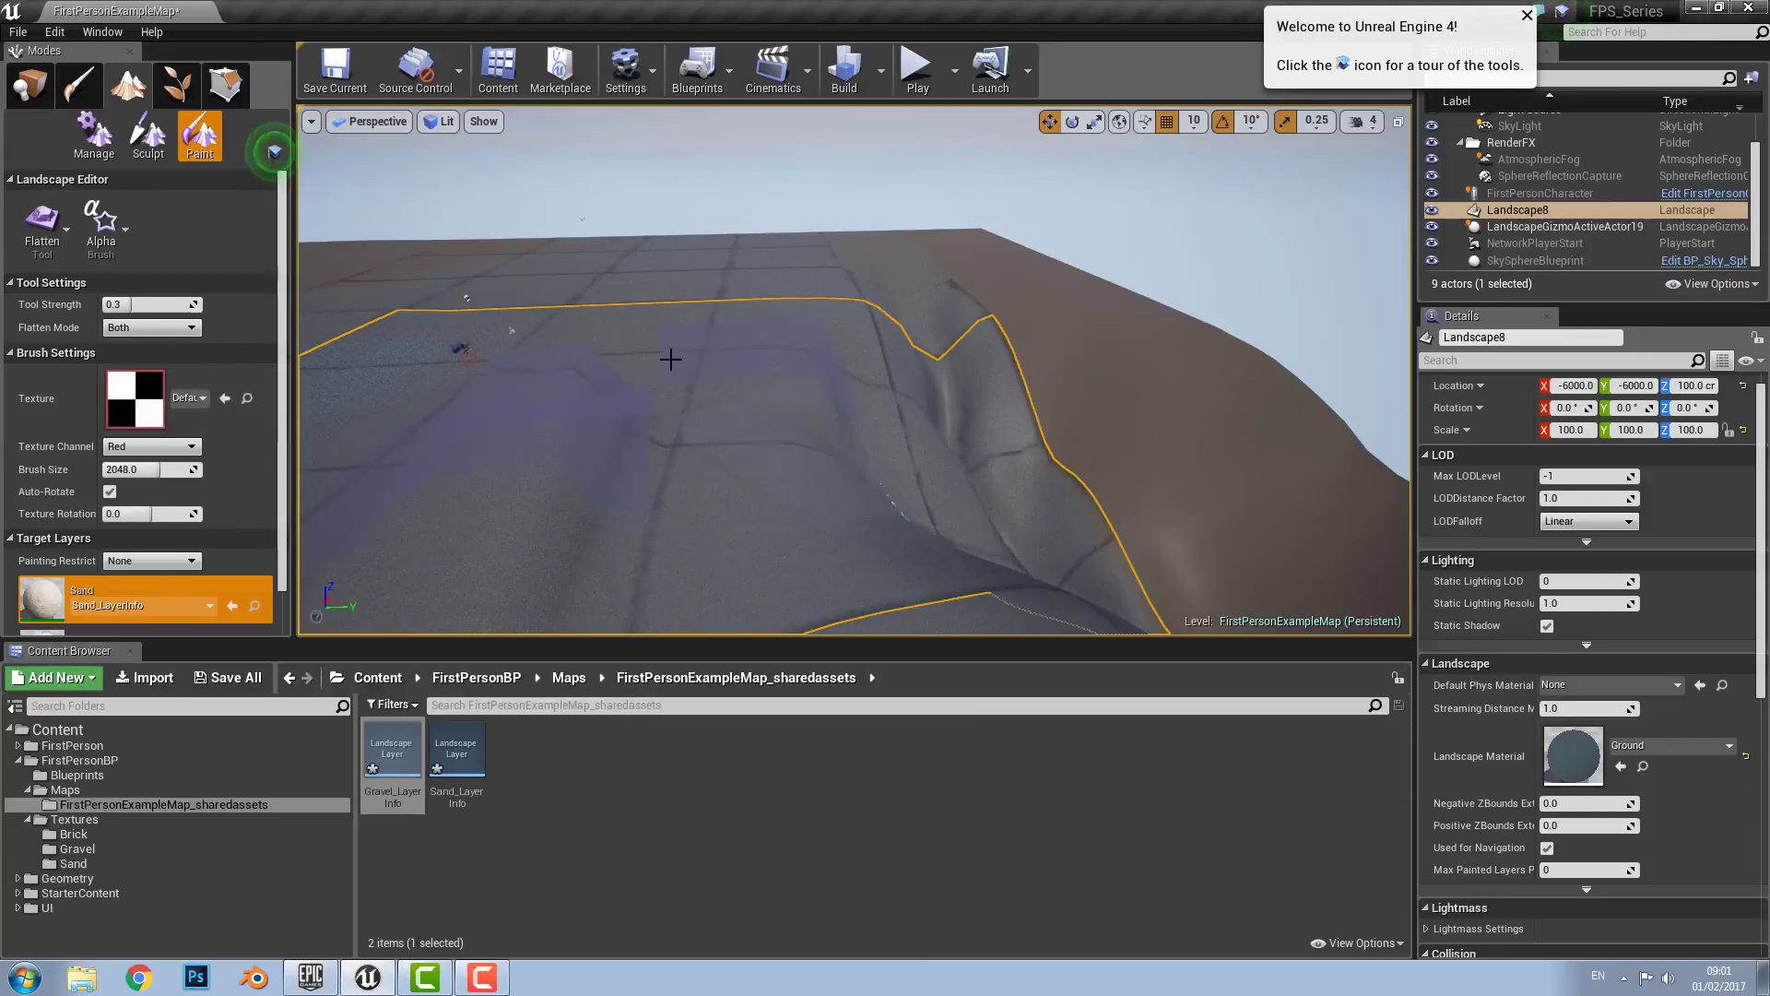
mouse_move(703, 397)
left_mouse_down()
mouse_move(743, 376)
mouse_move(806, 379)
mouse_move(719, 375)
mouse_move(795, 309)
mouse_move(932, 384)
left_mouse_up()
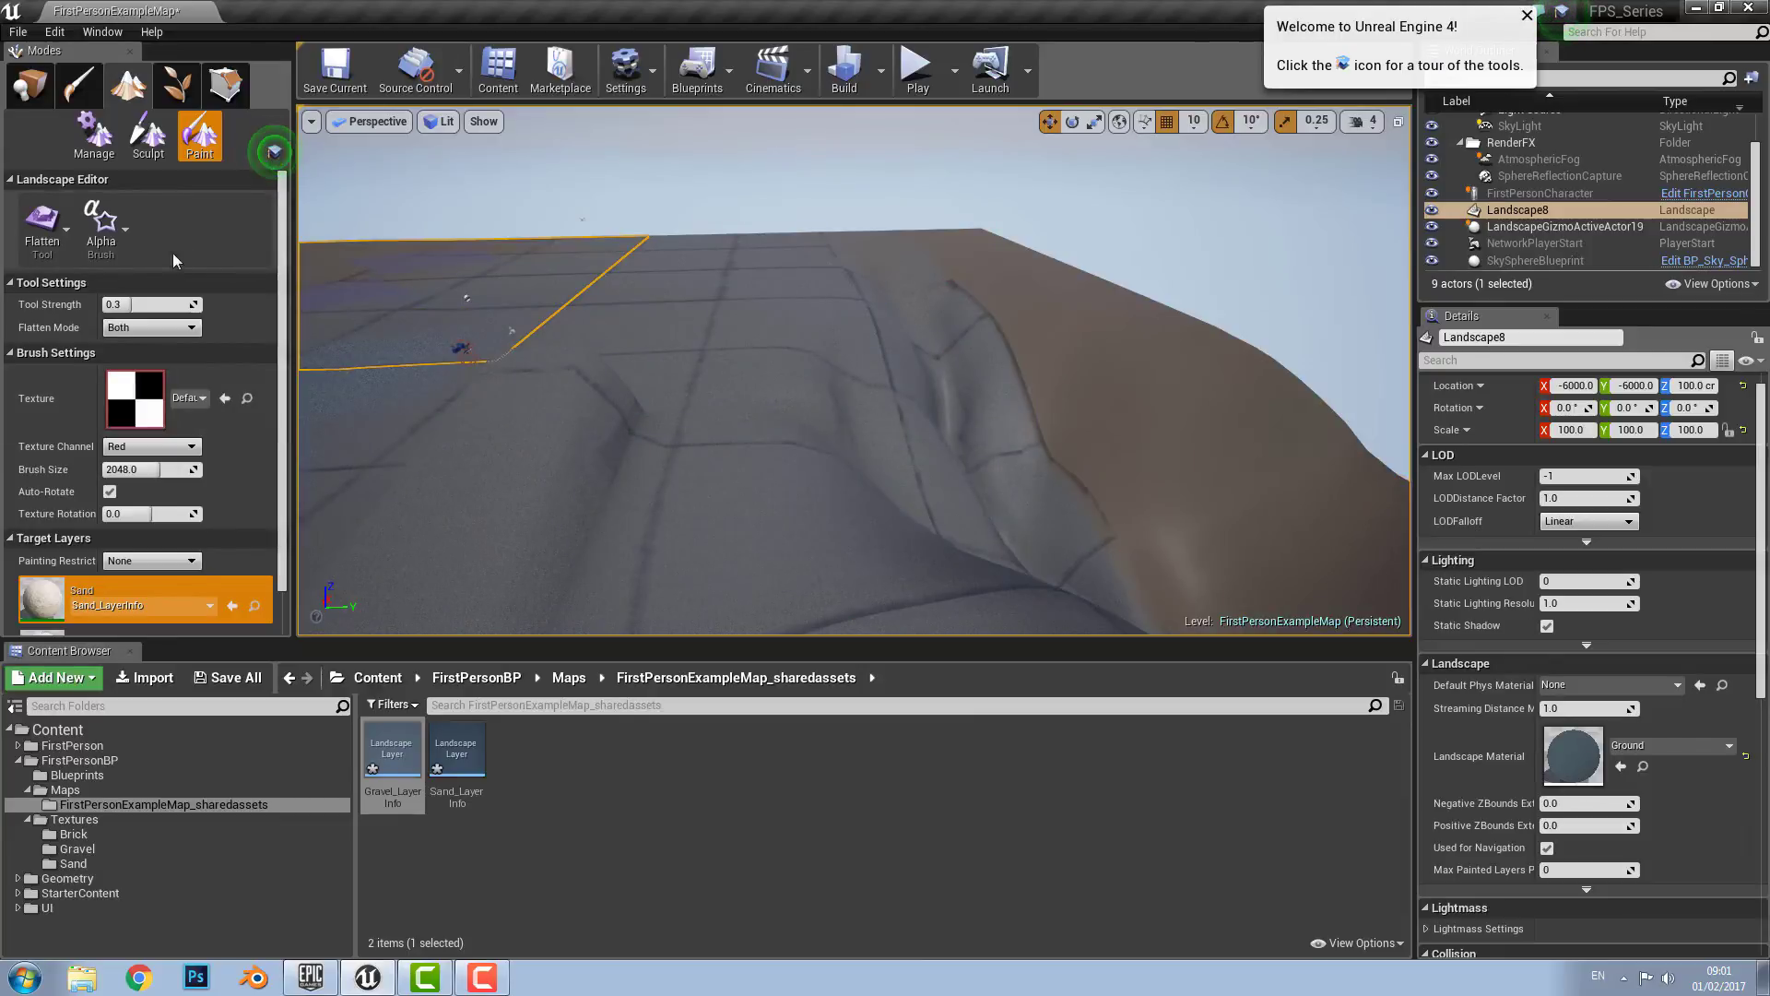
Step: Switch to the Paint tool with the Component brush and paint the Sand layer over whole components of the gravel terrain
left_click(106, 242)
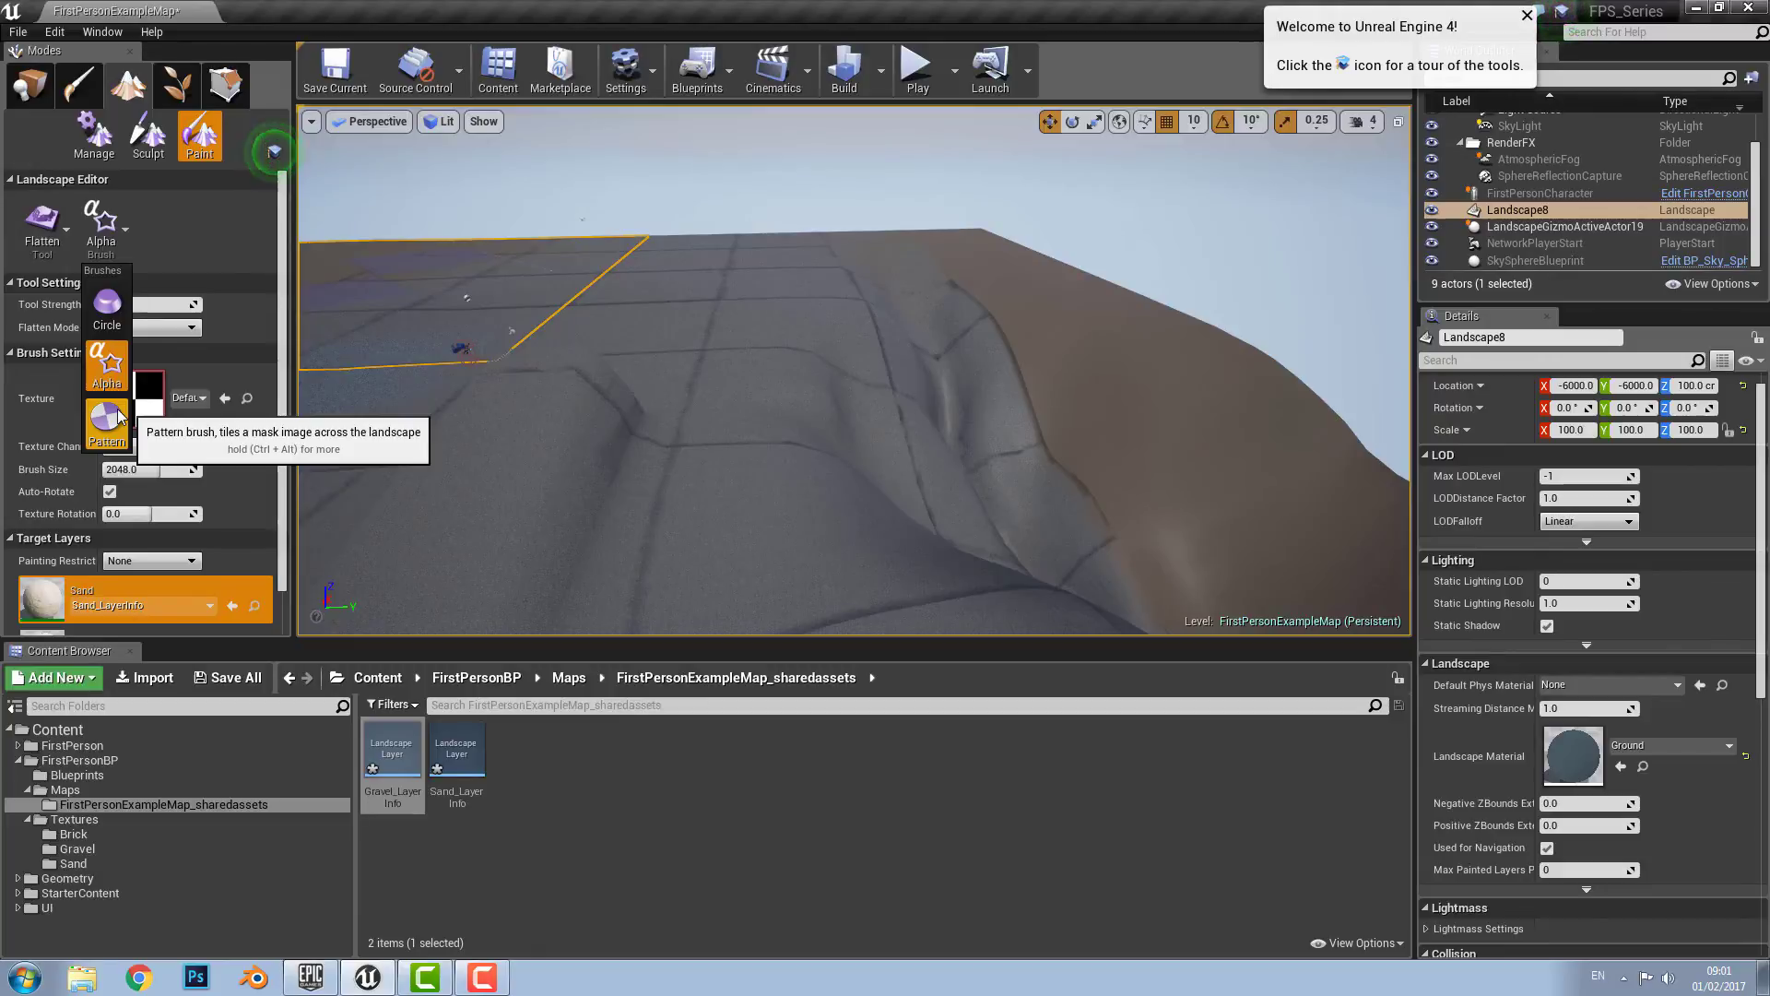
left_click(176, 147)
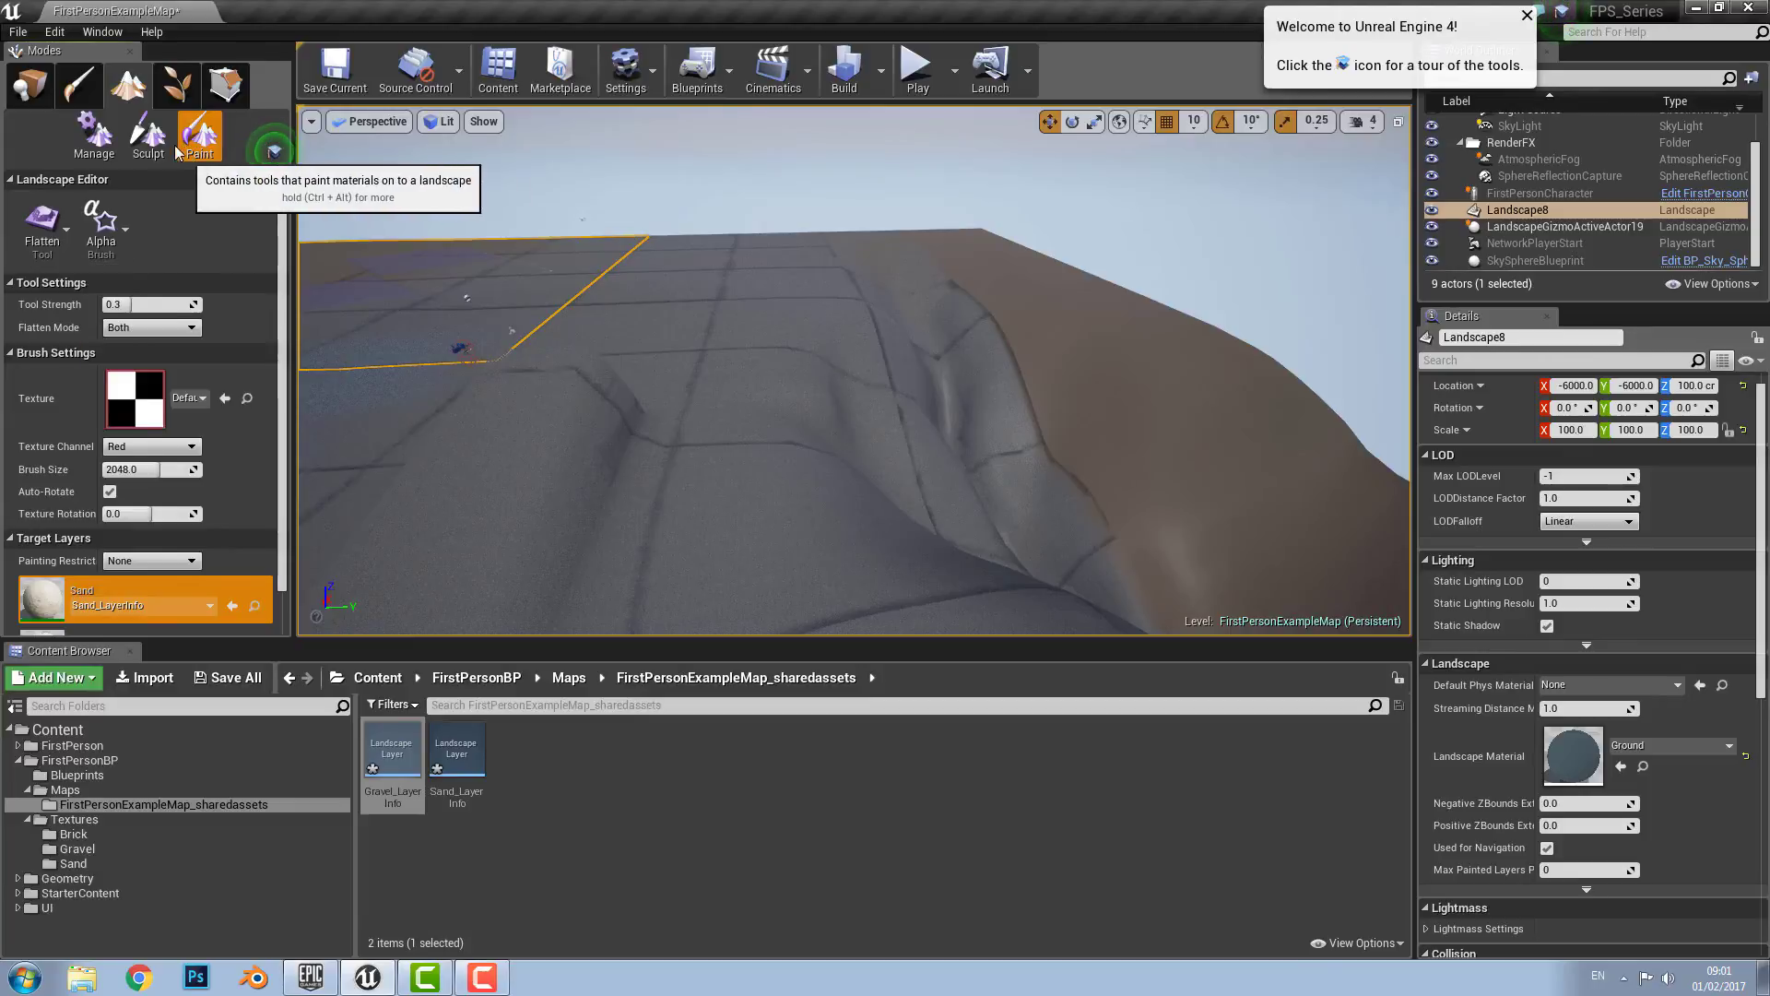
left_click(176, 149)
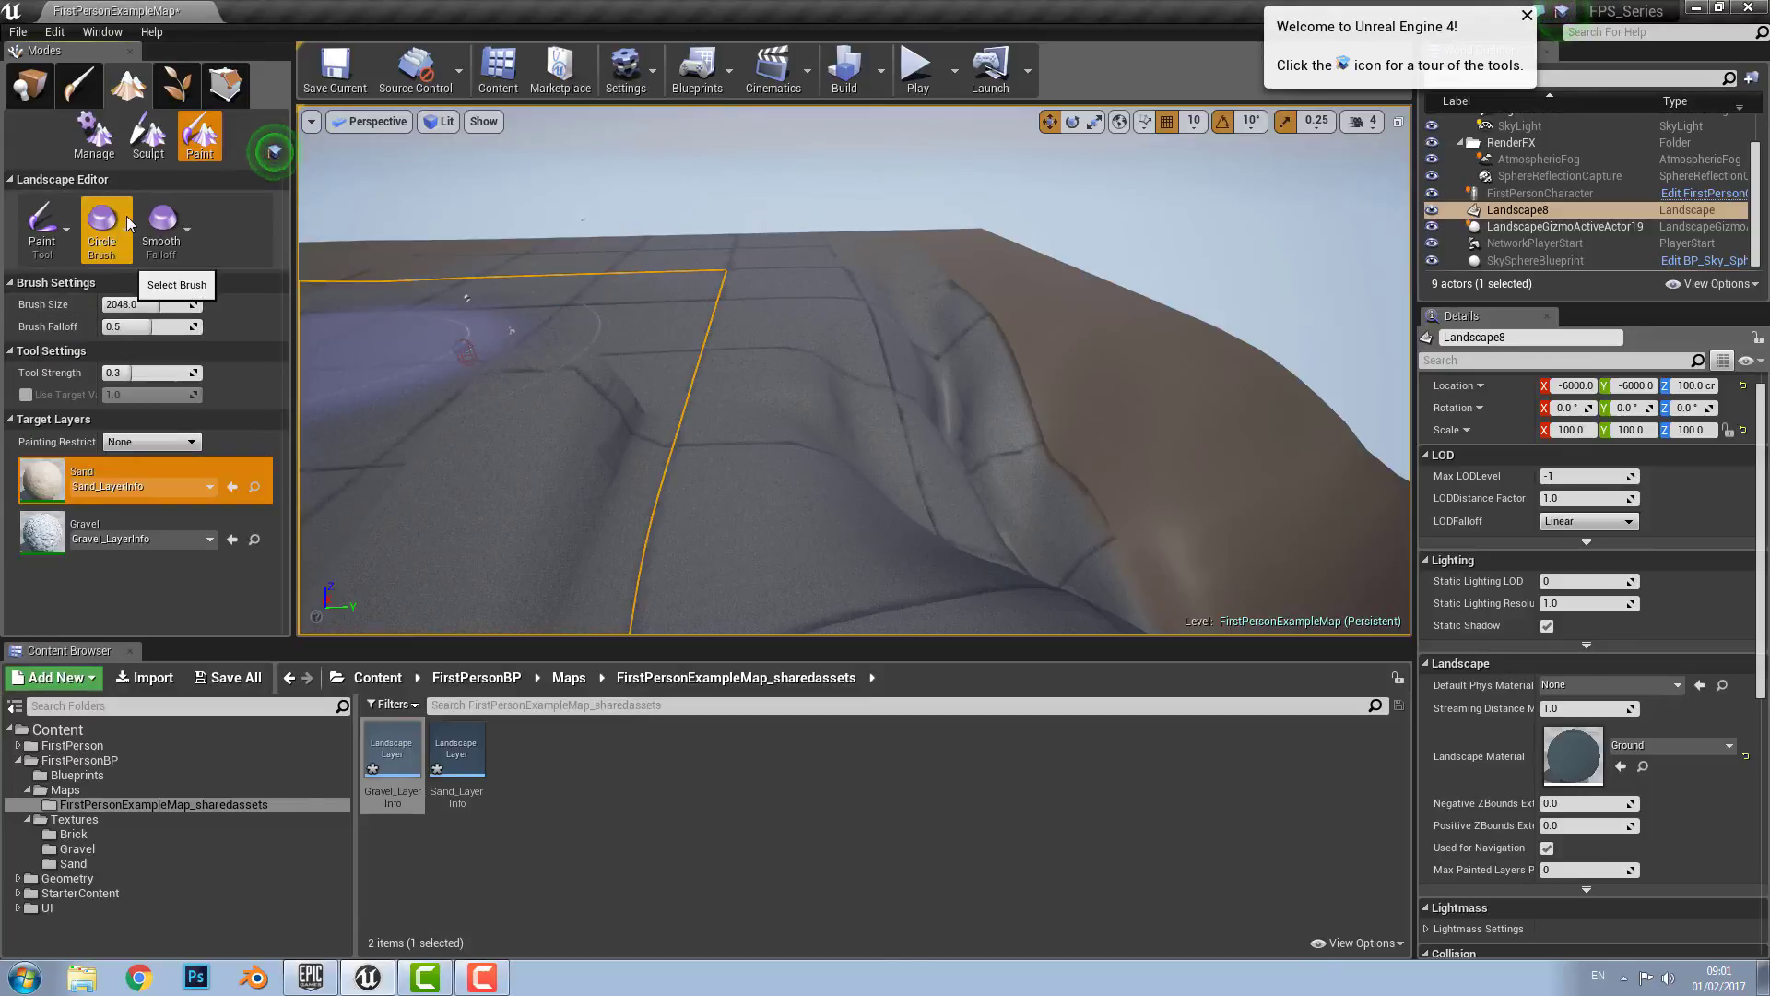
left_click(128, 224)
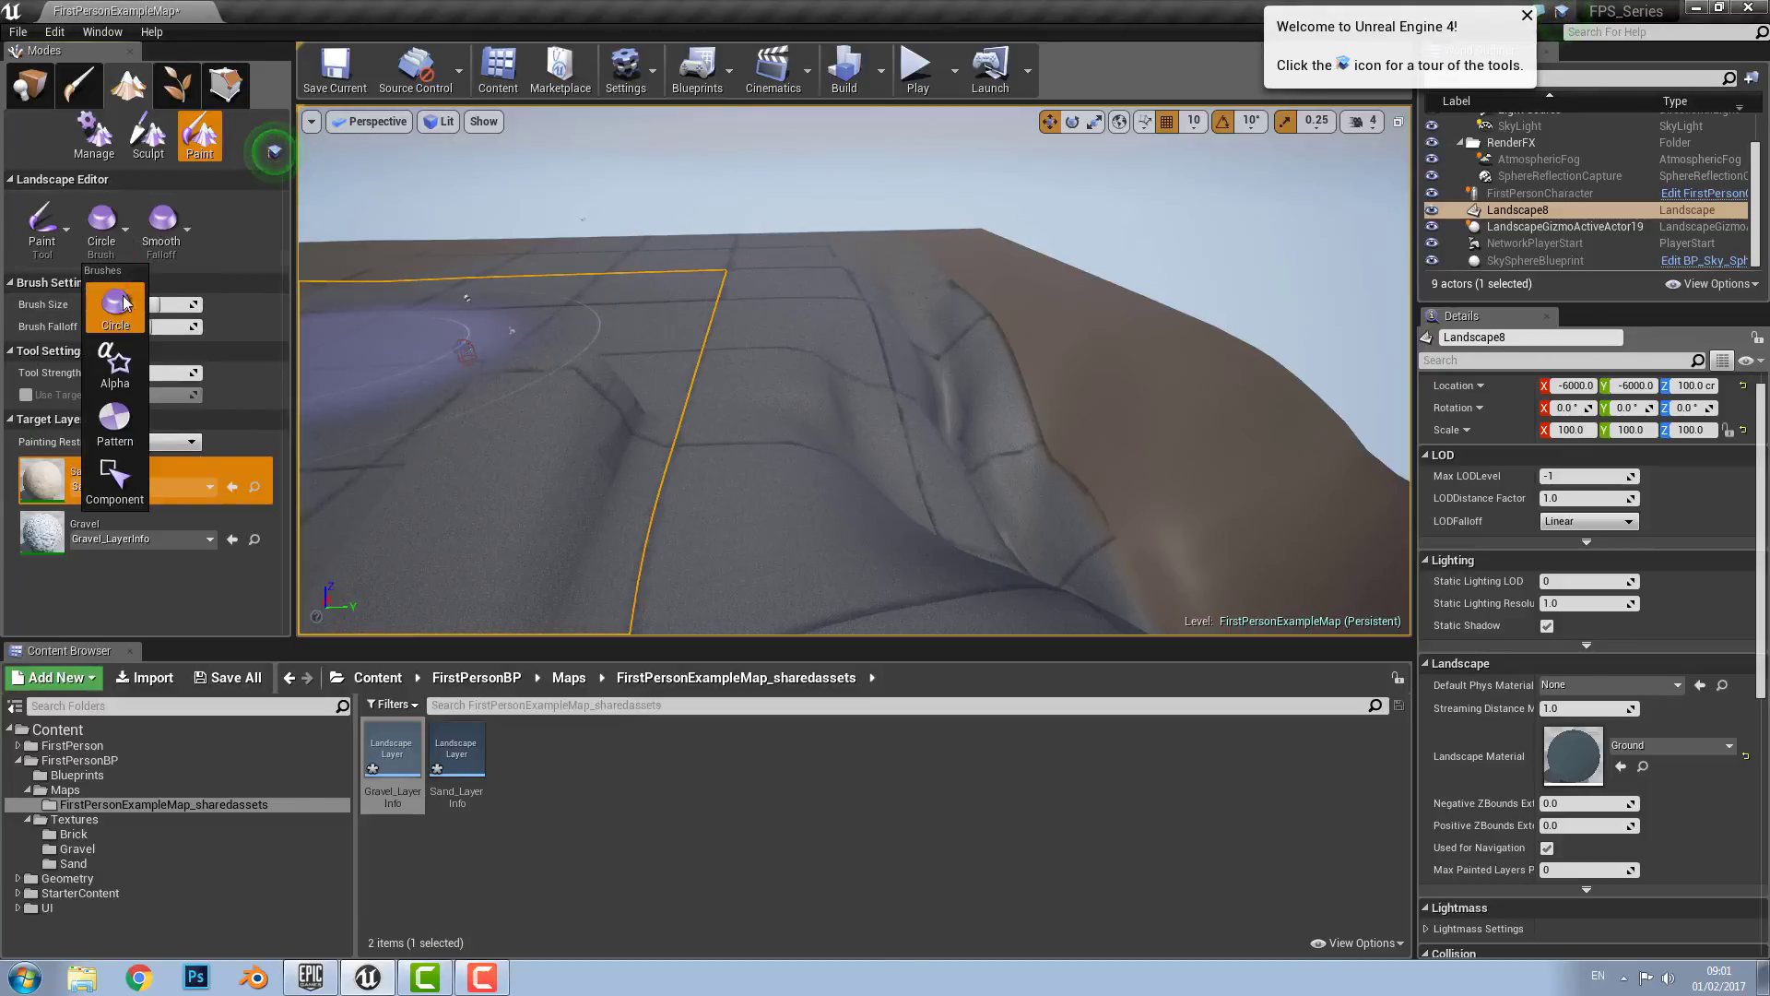
left_click(109, 475)
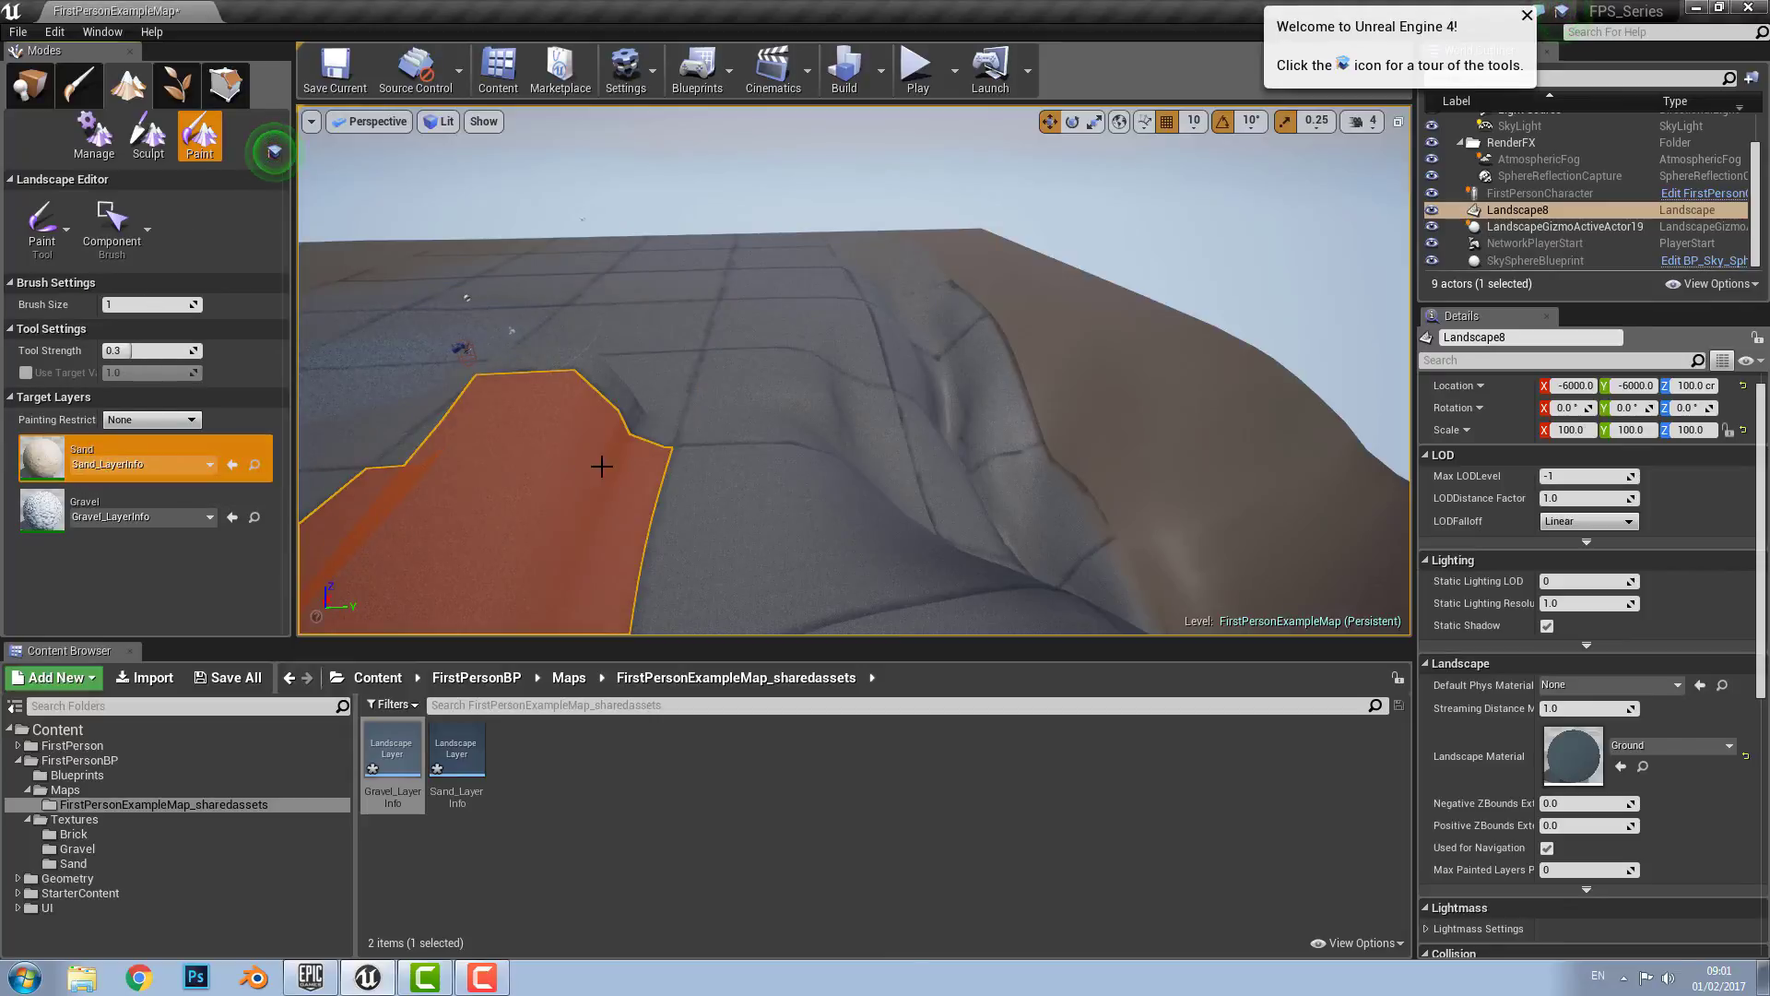
mouse_move(708, 335)
left_mouse_down()
mouse_move(775, 375)
mouse_move(728, 507)
mouse_move(714, 282)
left_mouse_up()
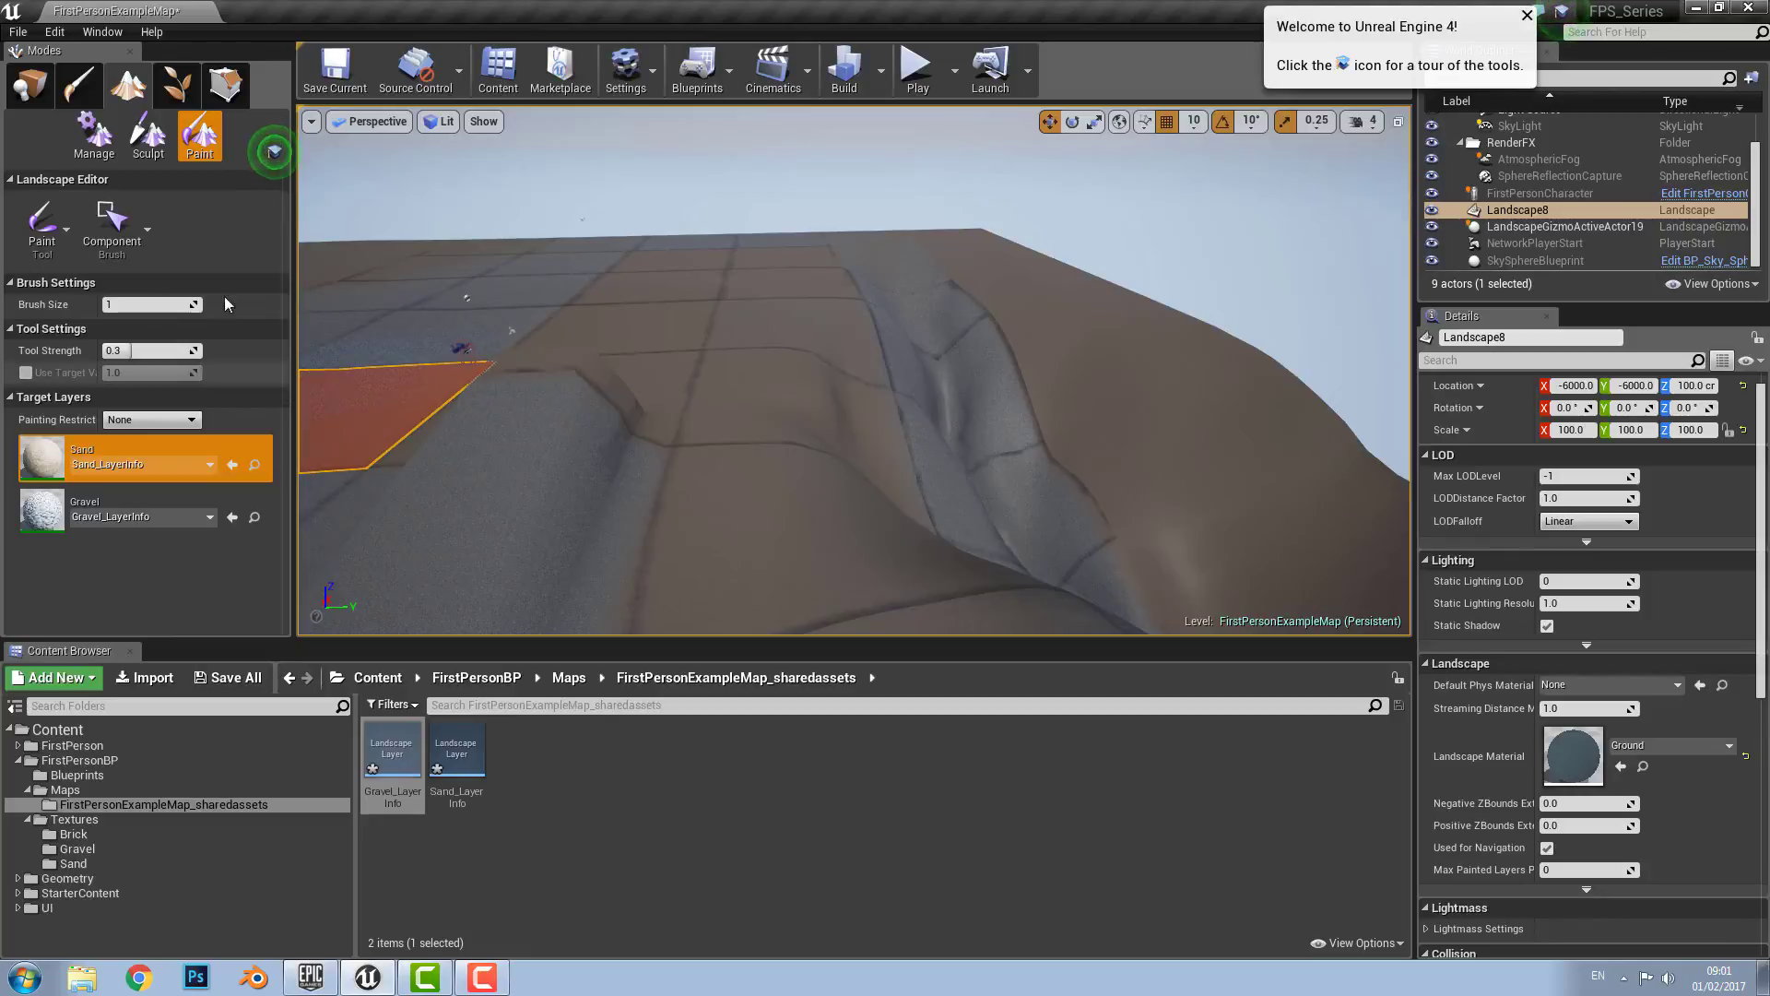
Step: Return to the Circle brush with Smooth falloff and paint the Sand layer across the remaining gravel slope
left_click(146, 231)
left_click(118, 295)
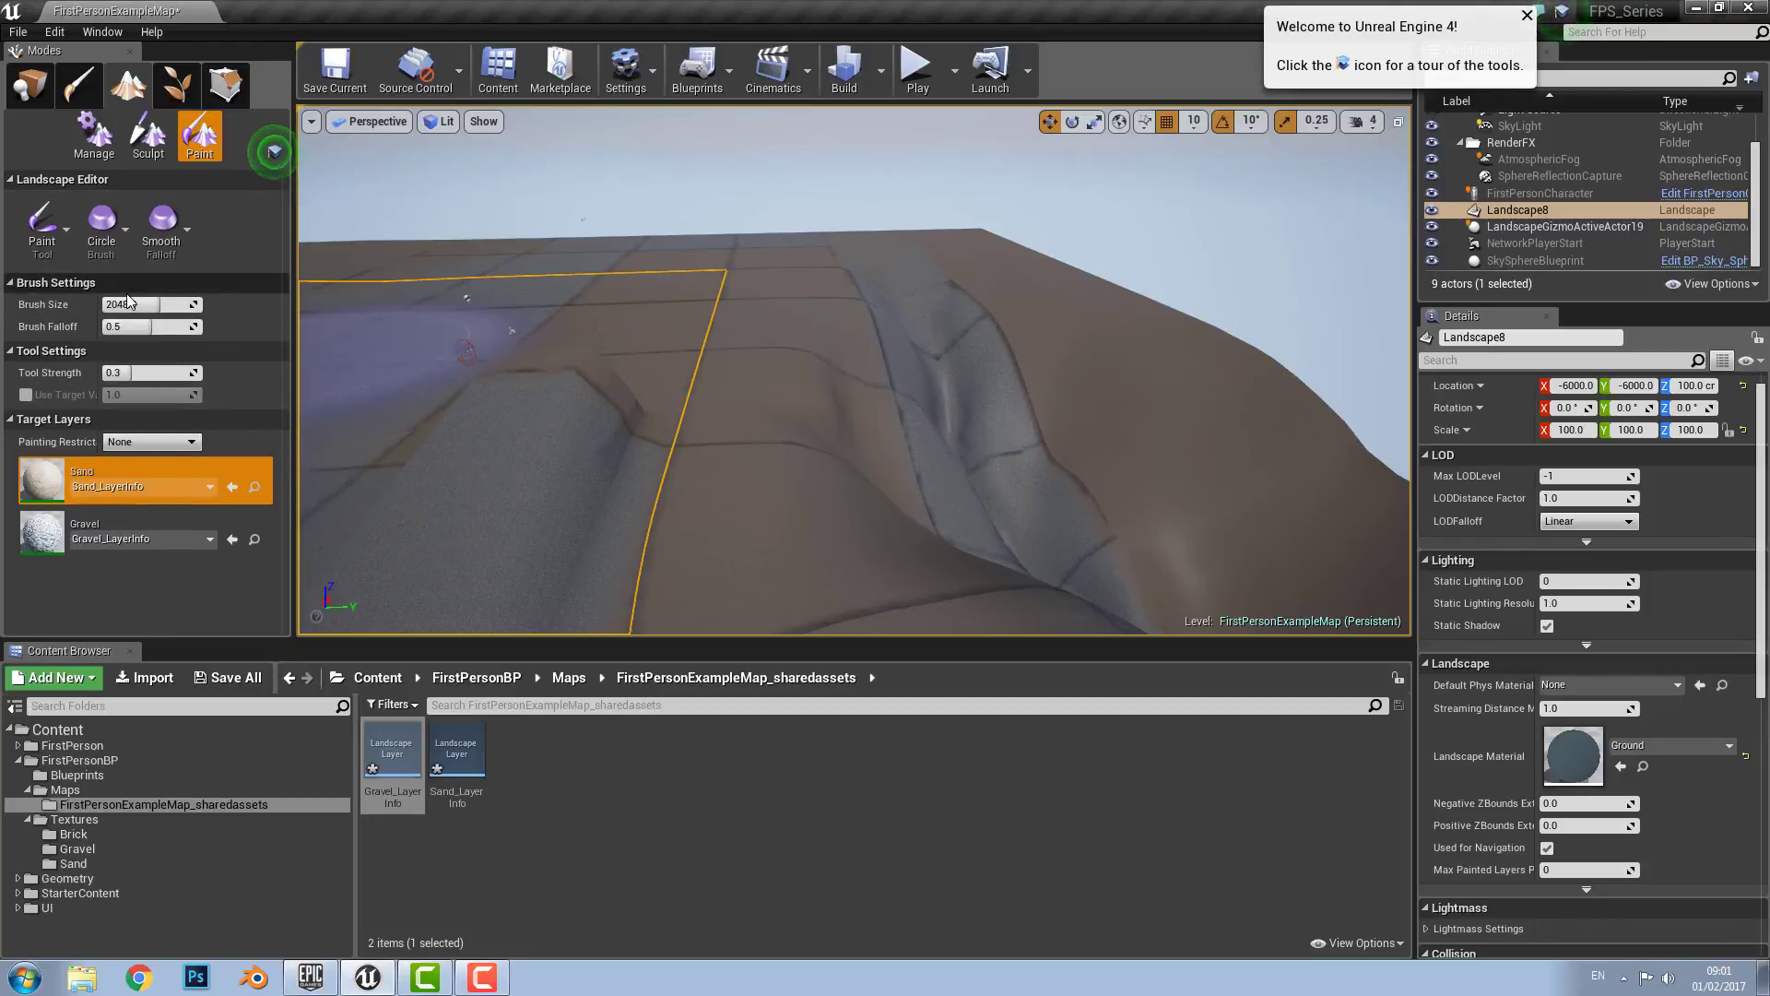
left_click(170, 230)
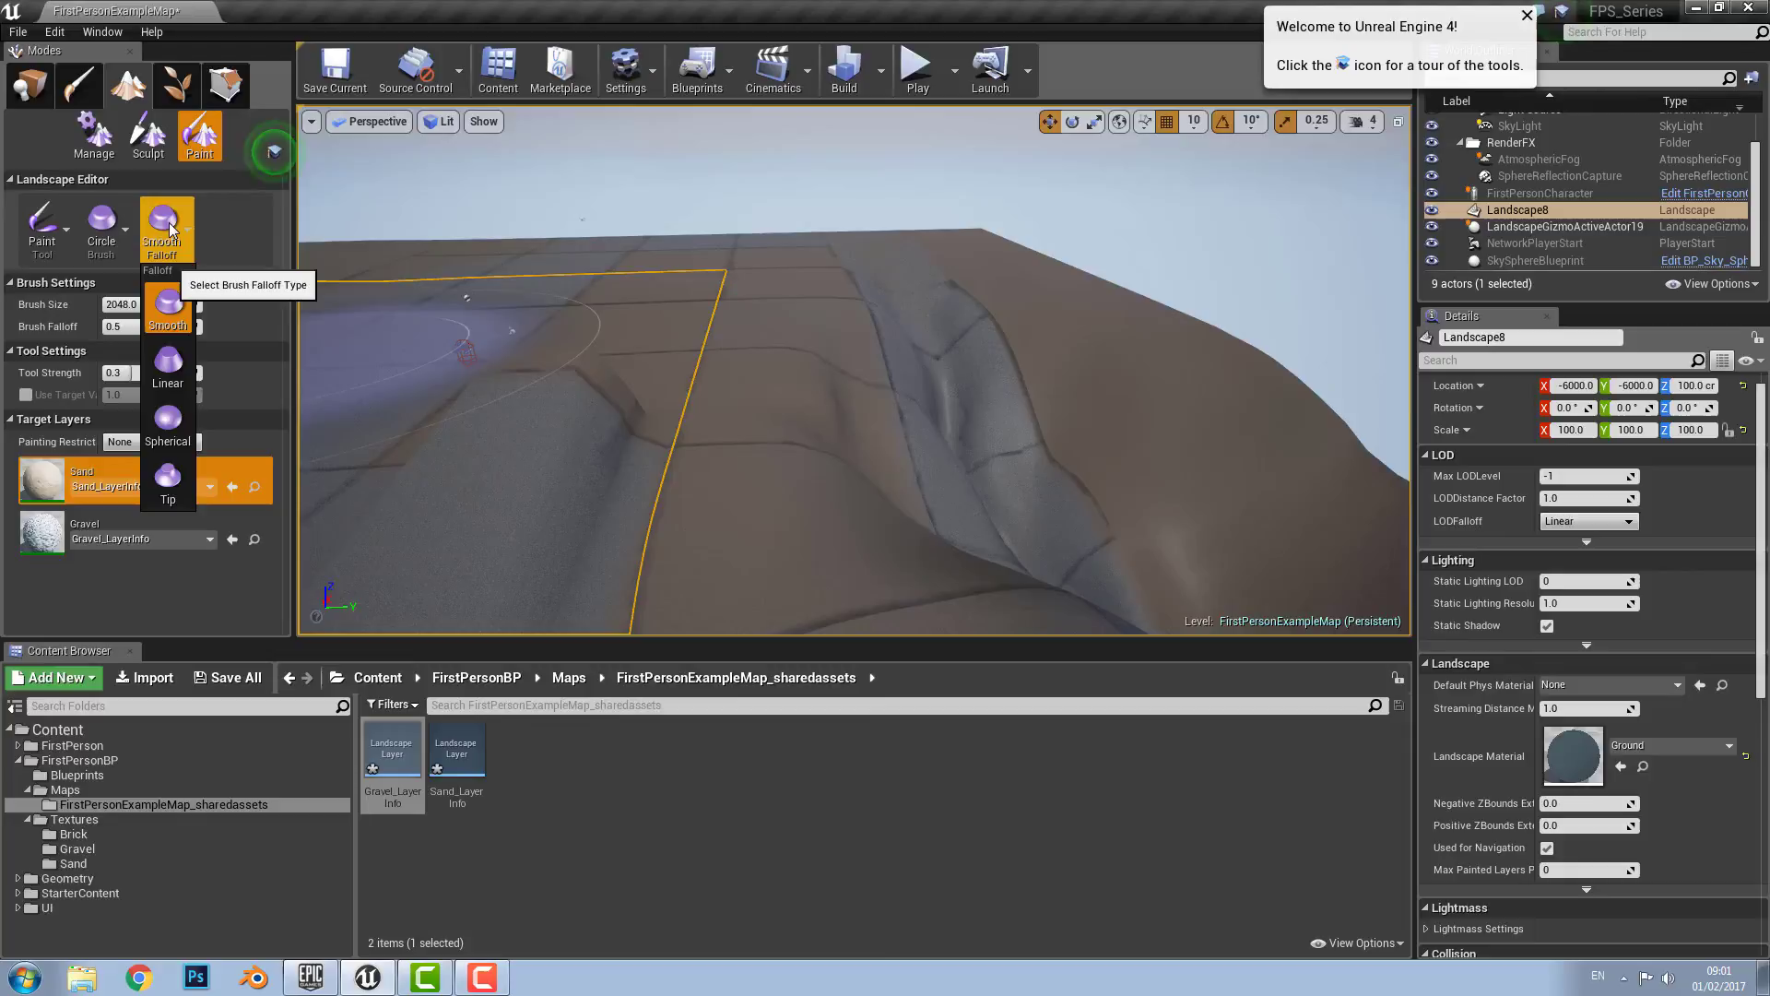
left_click(171, 229)
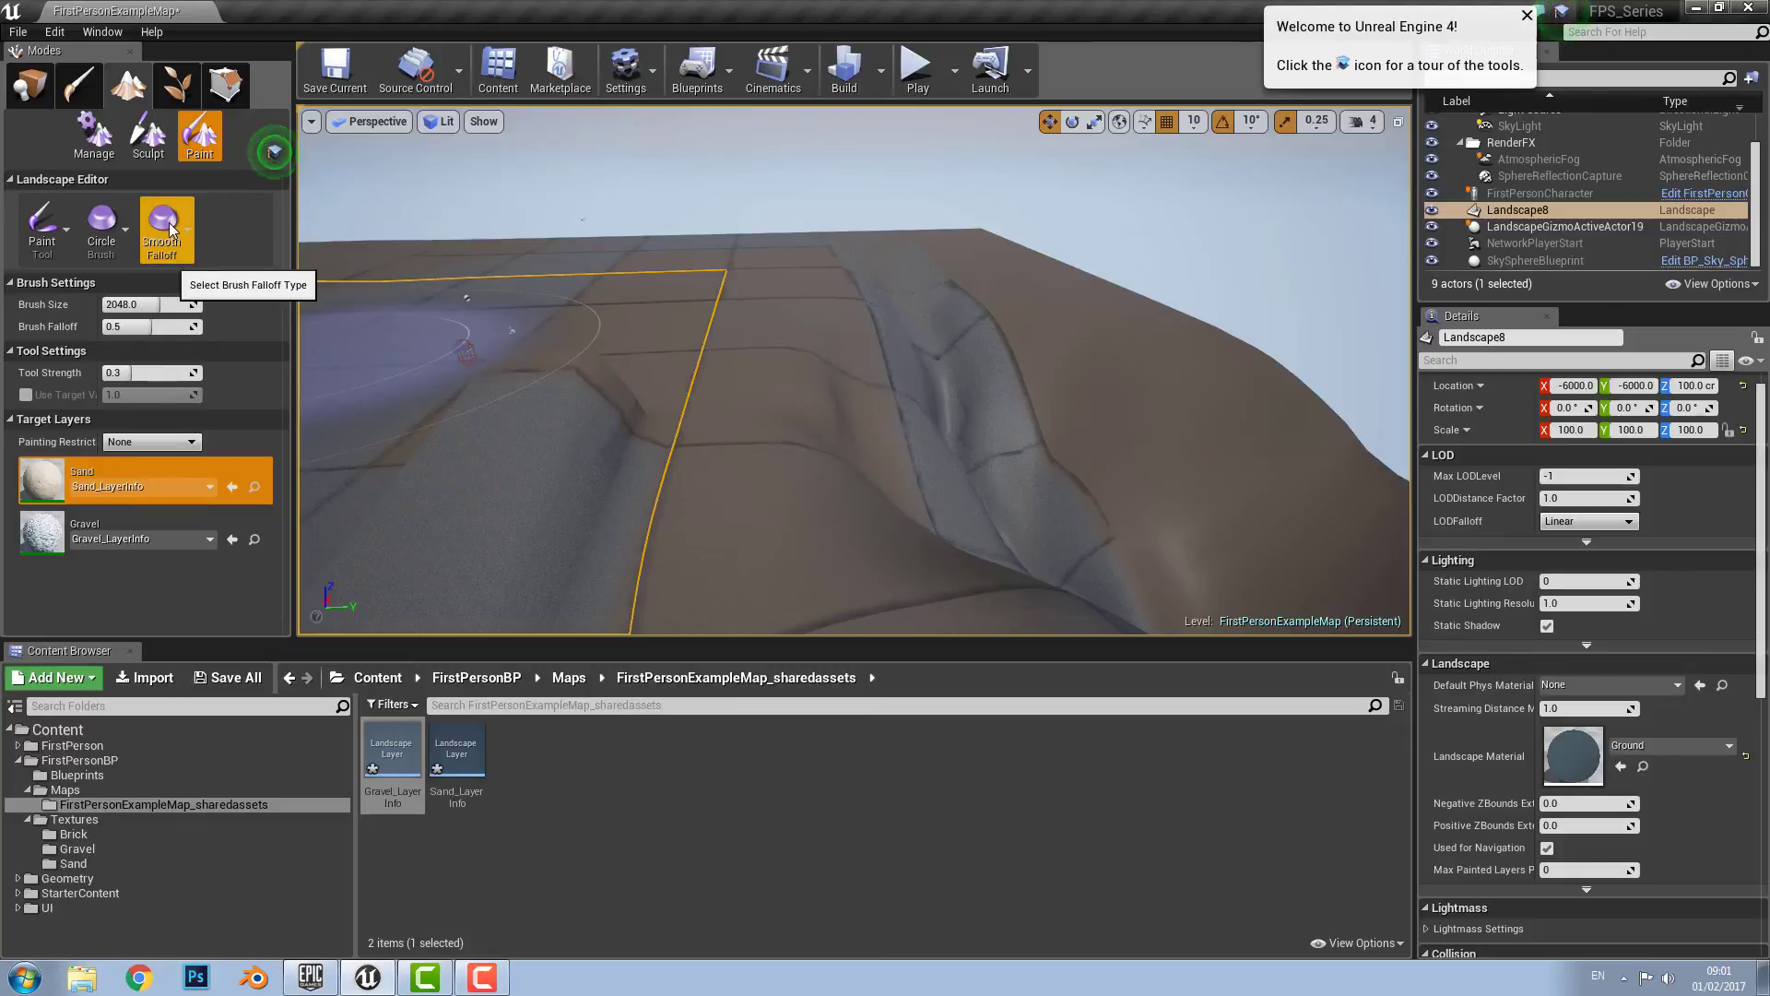
mouse_move(589, 372)
left_mouse_down()
mouse_move(707, 423)
mouse_move(949, 407)
mouse_move(439, 320)
left_mouse_up()
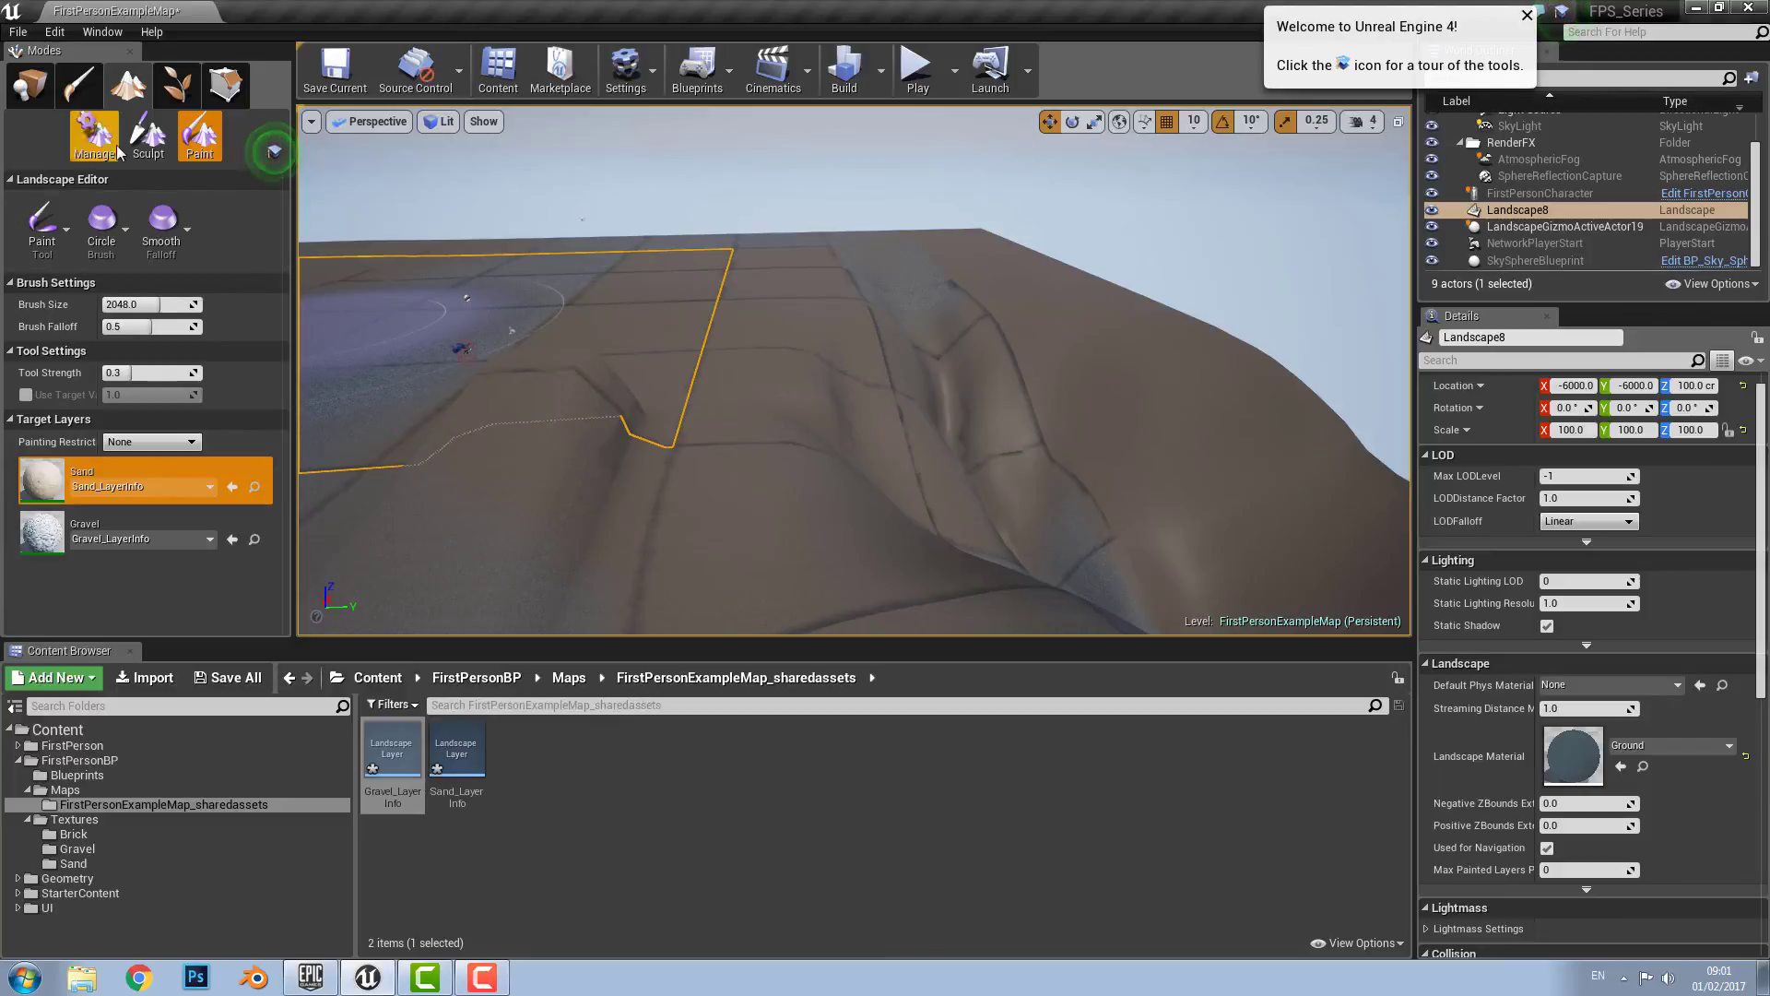
Step: Raise the terrain with the Sculpt tool and Smooth falloff, and undo the last stroke
left_click(146, 138)
left_click(58, 232)
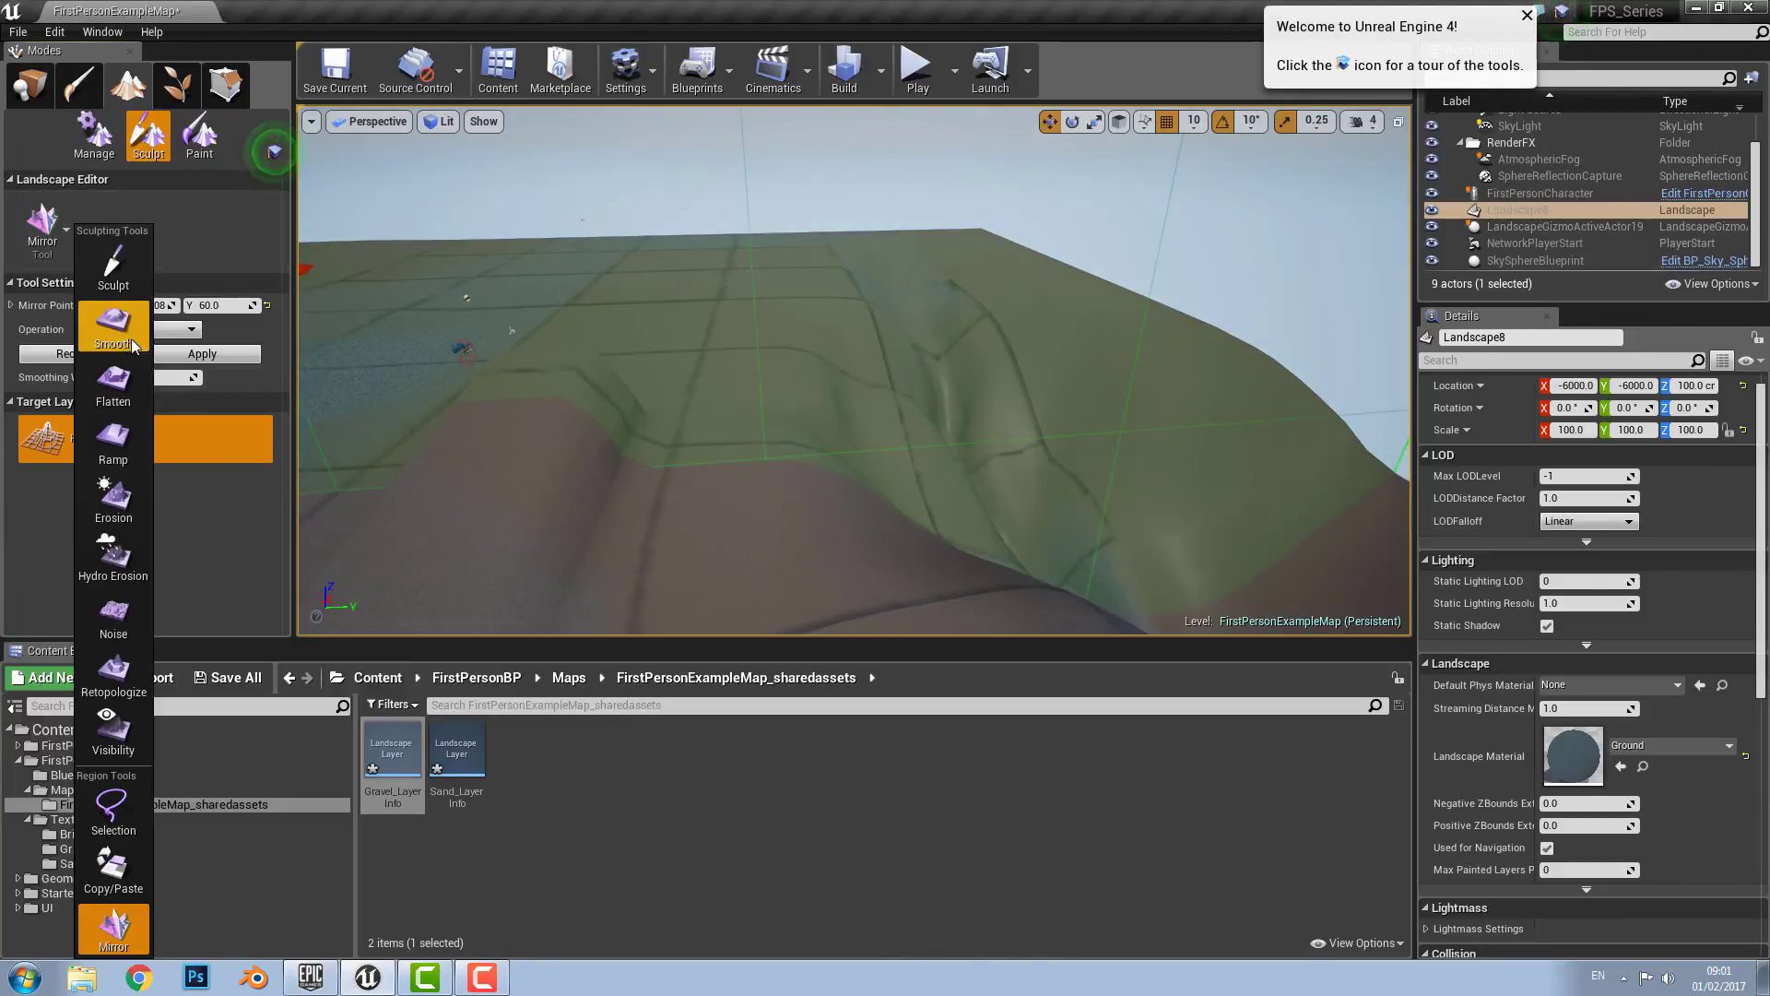
left_click(109, 267)
left_click(163, 226)
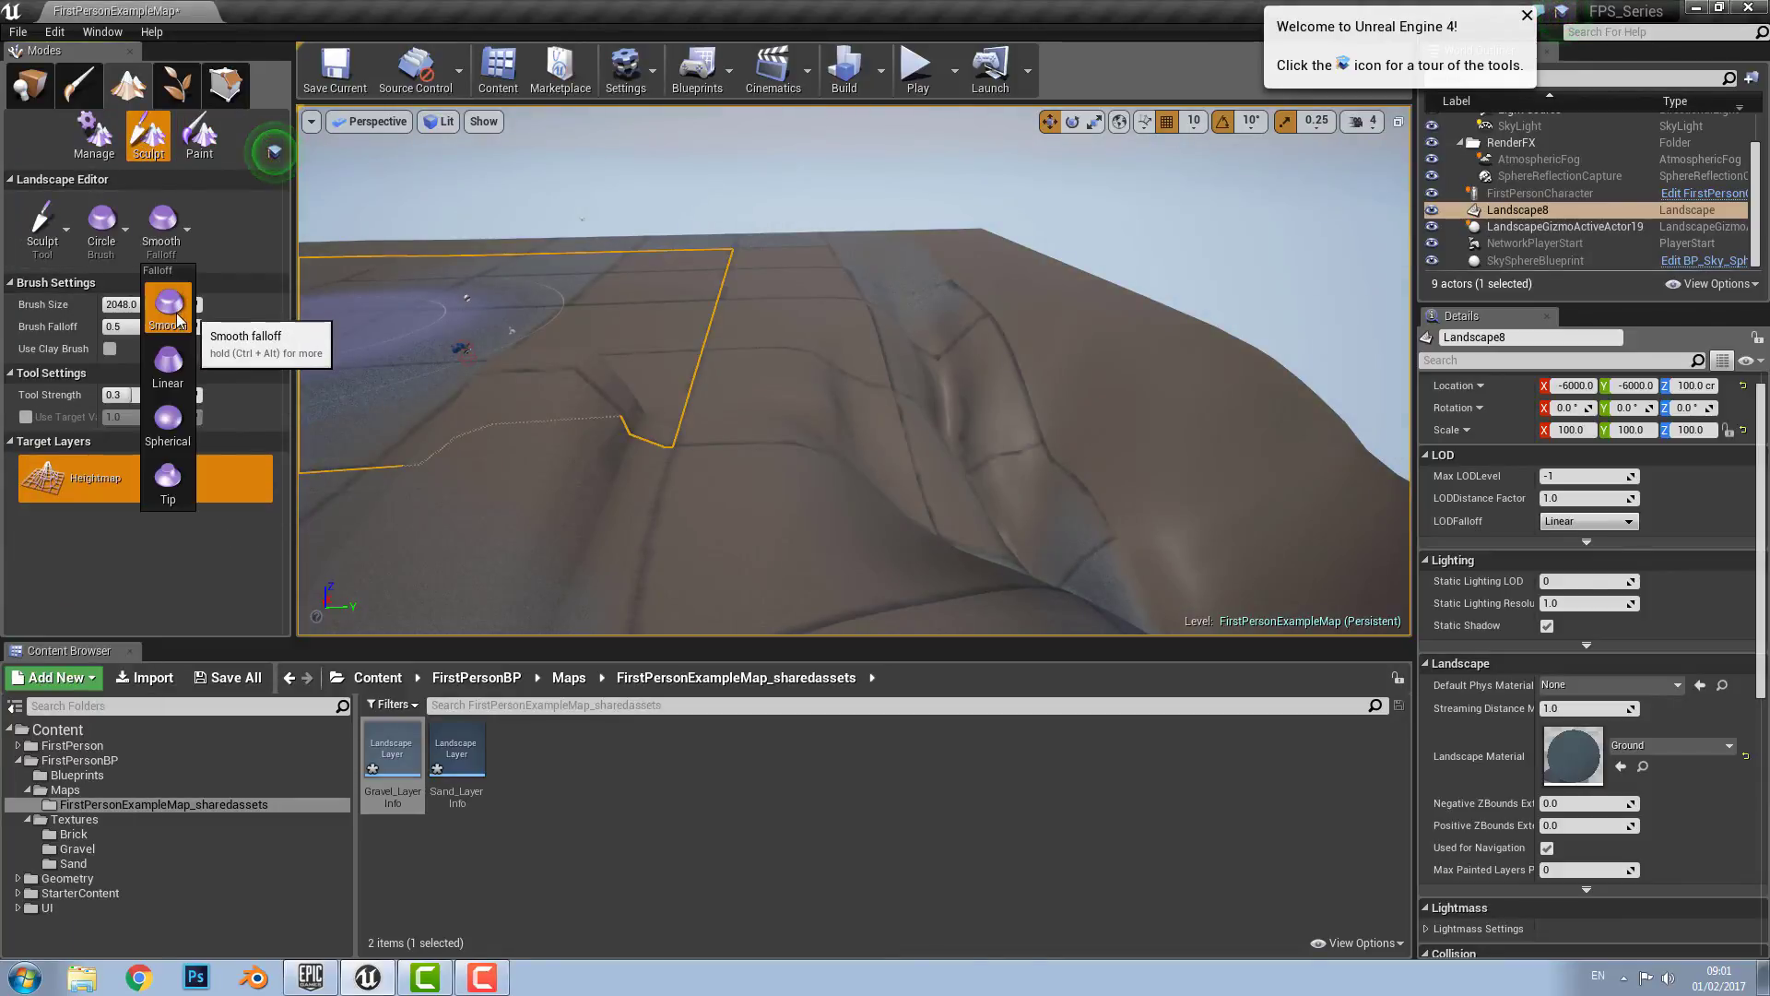
left_click(174, 322)
mouse_move(678, 361)
left_mouse_down()
mouse_move(735, 351)
mouse_move(942, 449)
mouse_move(1067, 483)
mouse_move(644, 466)
left_mouse_up()
key("ctrl+z")
Step: Try a Sculpt stroke with Linear falloff across the gravel terrain and undo it
left_click(171, 232)
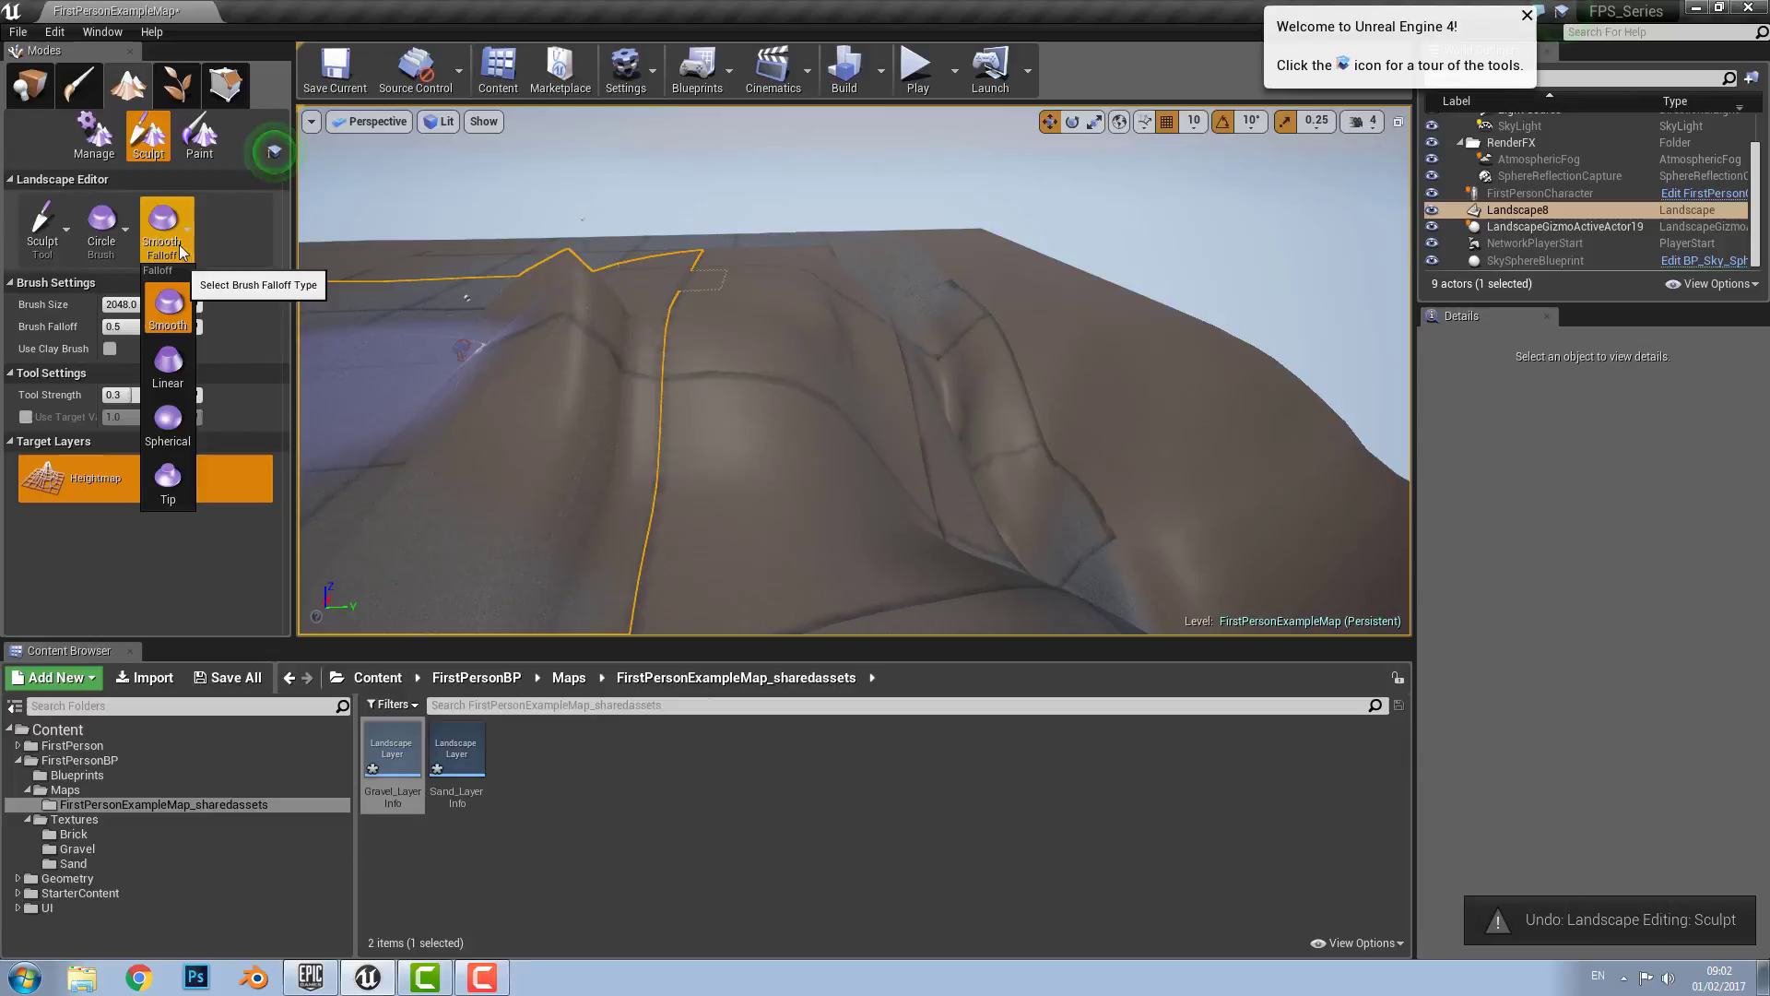
left_click(173, 390)
right_click_drag(636, 350, 479, 343)
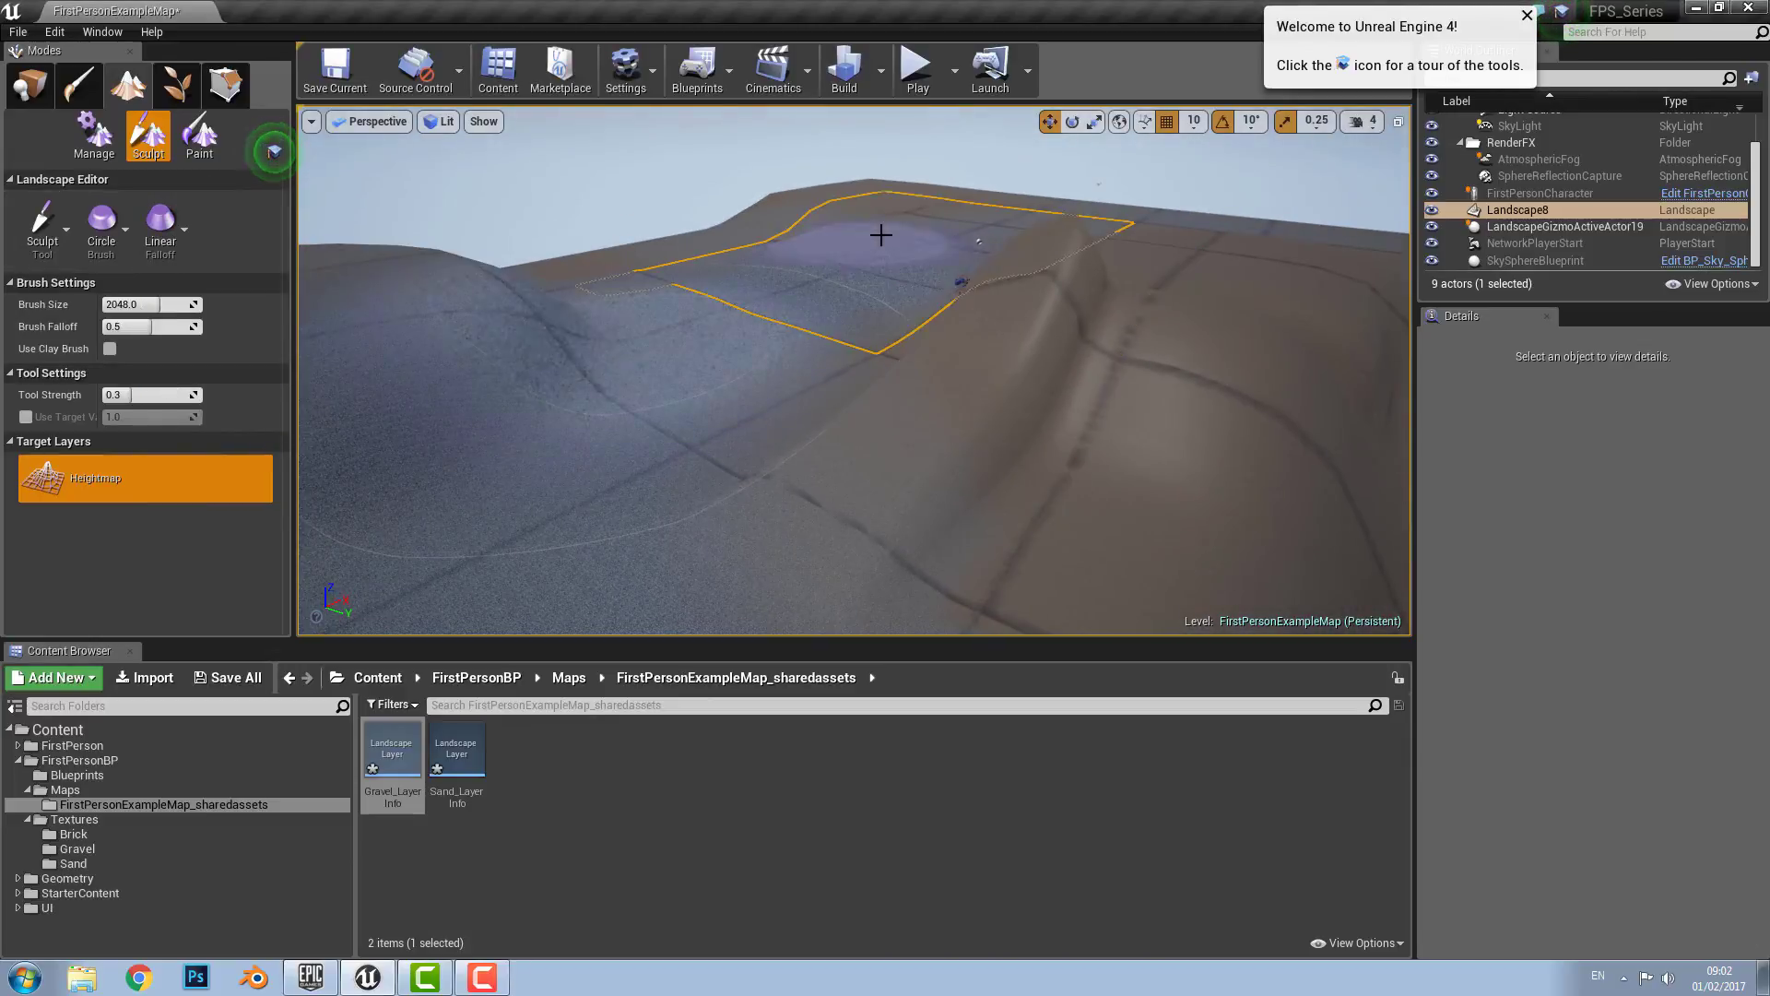
mouse_move(645, 329)
left_mouse_down()
mouse_move(636, 255)
mouse_move(518, 277)
left_mouse_up()
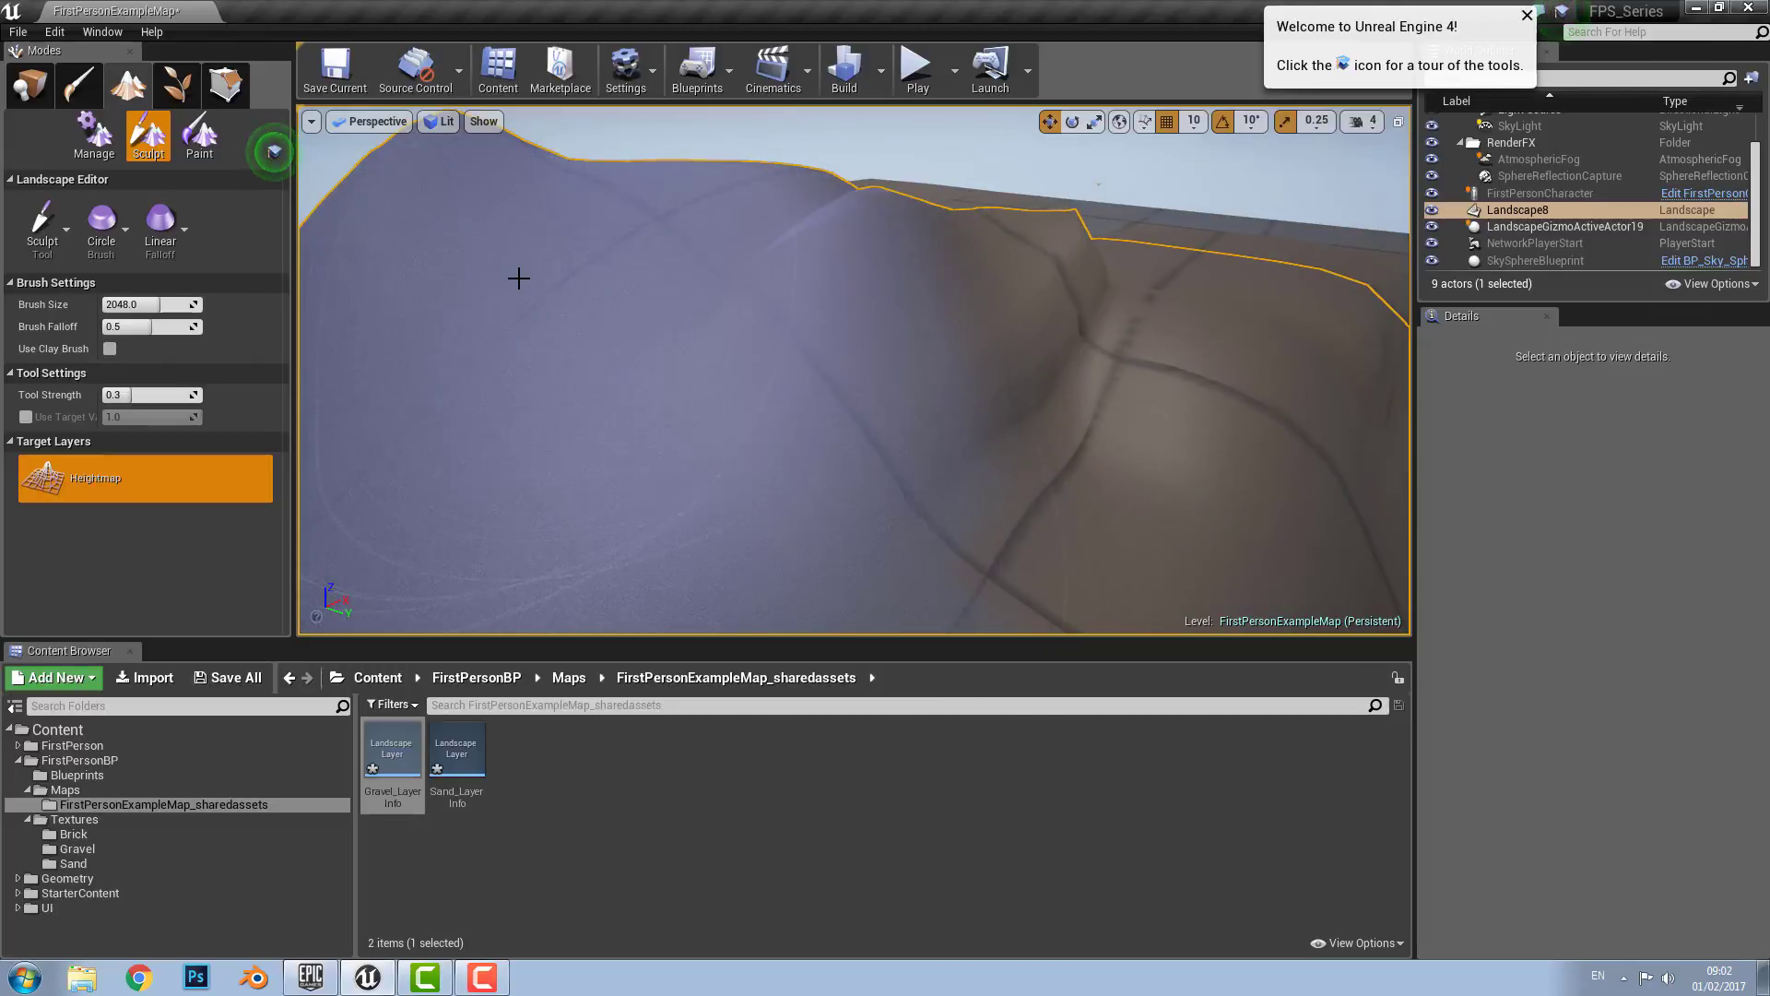
key("ctrl+z")
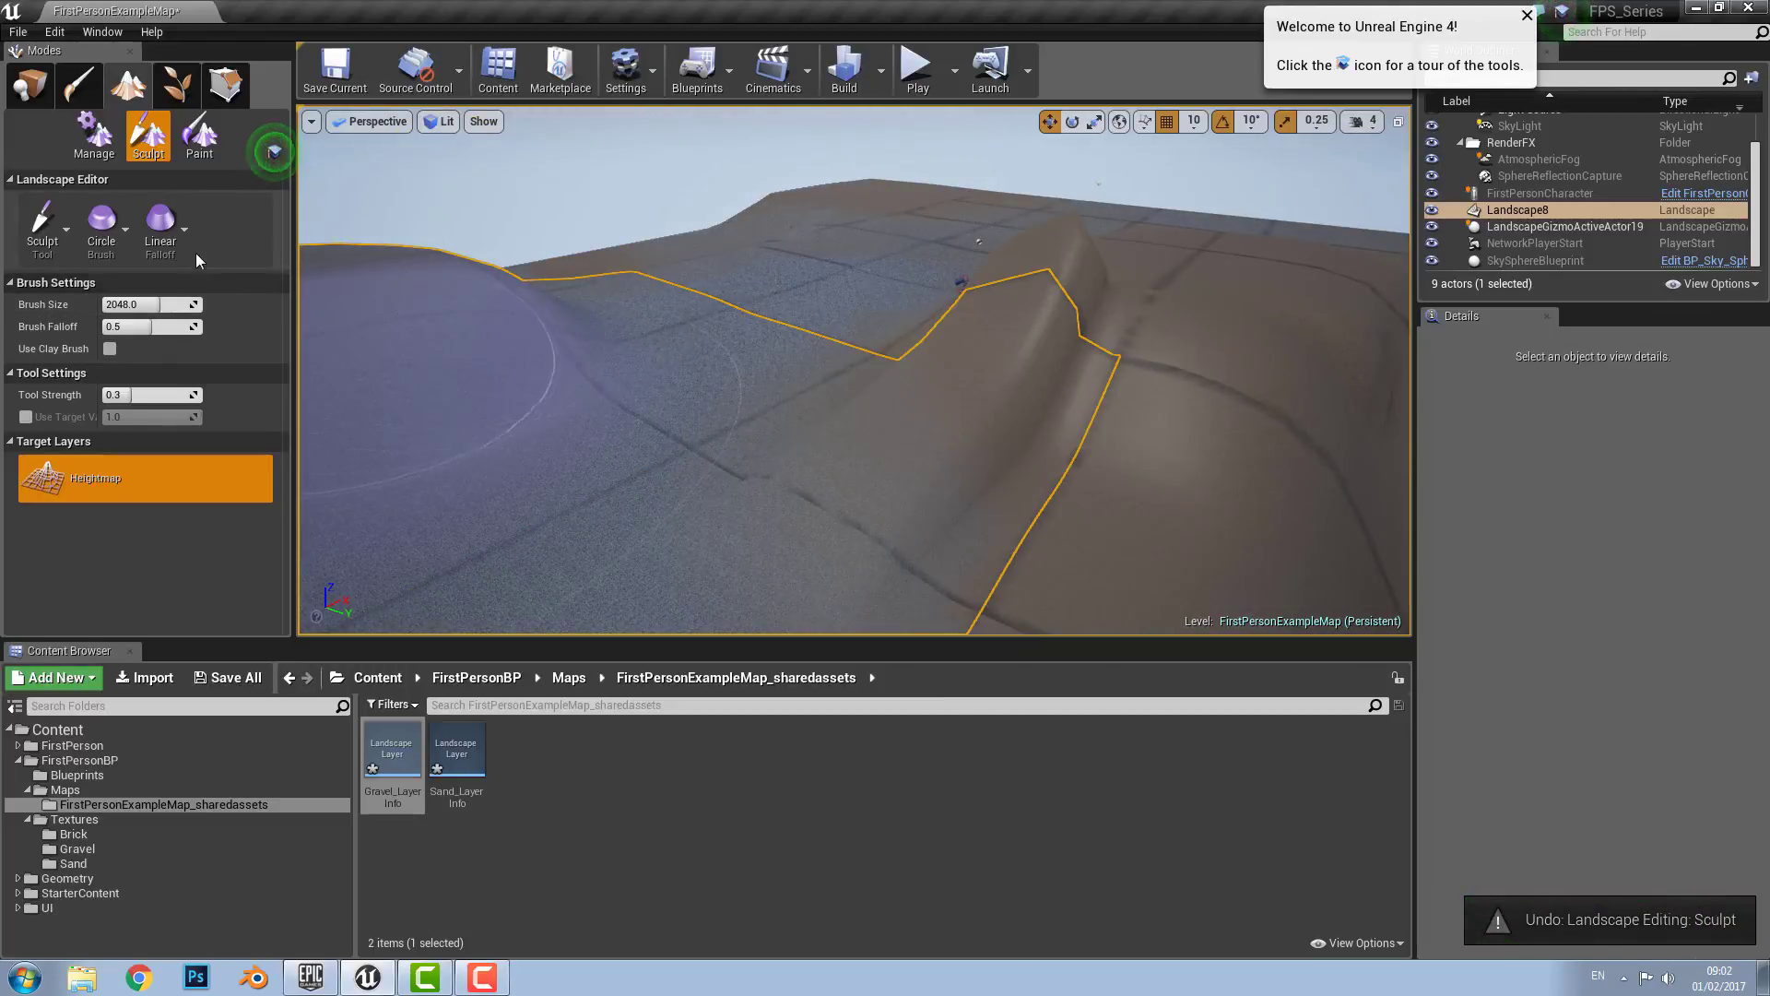
Step: Try raising the terrain with the Sculpt tool and Spherical falloff, and undo the stroke
left_click(164, 230)
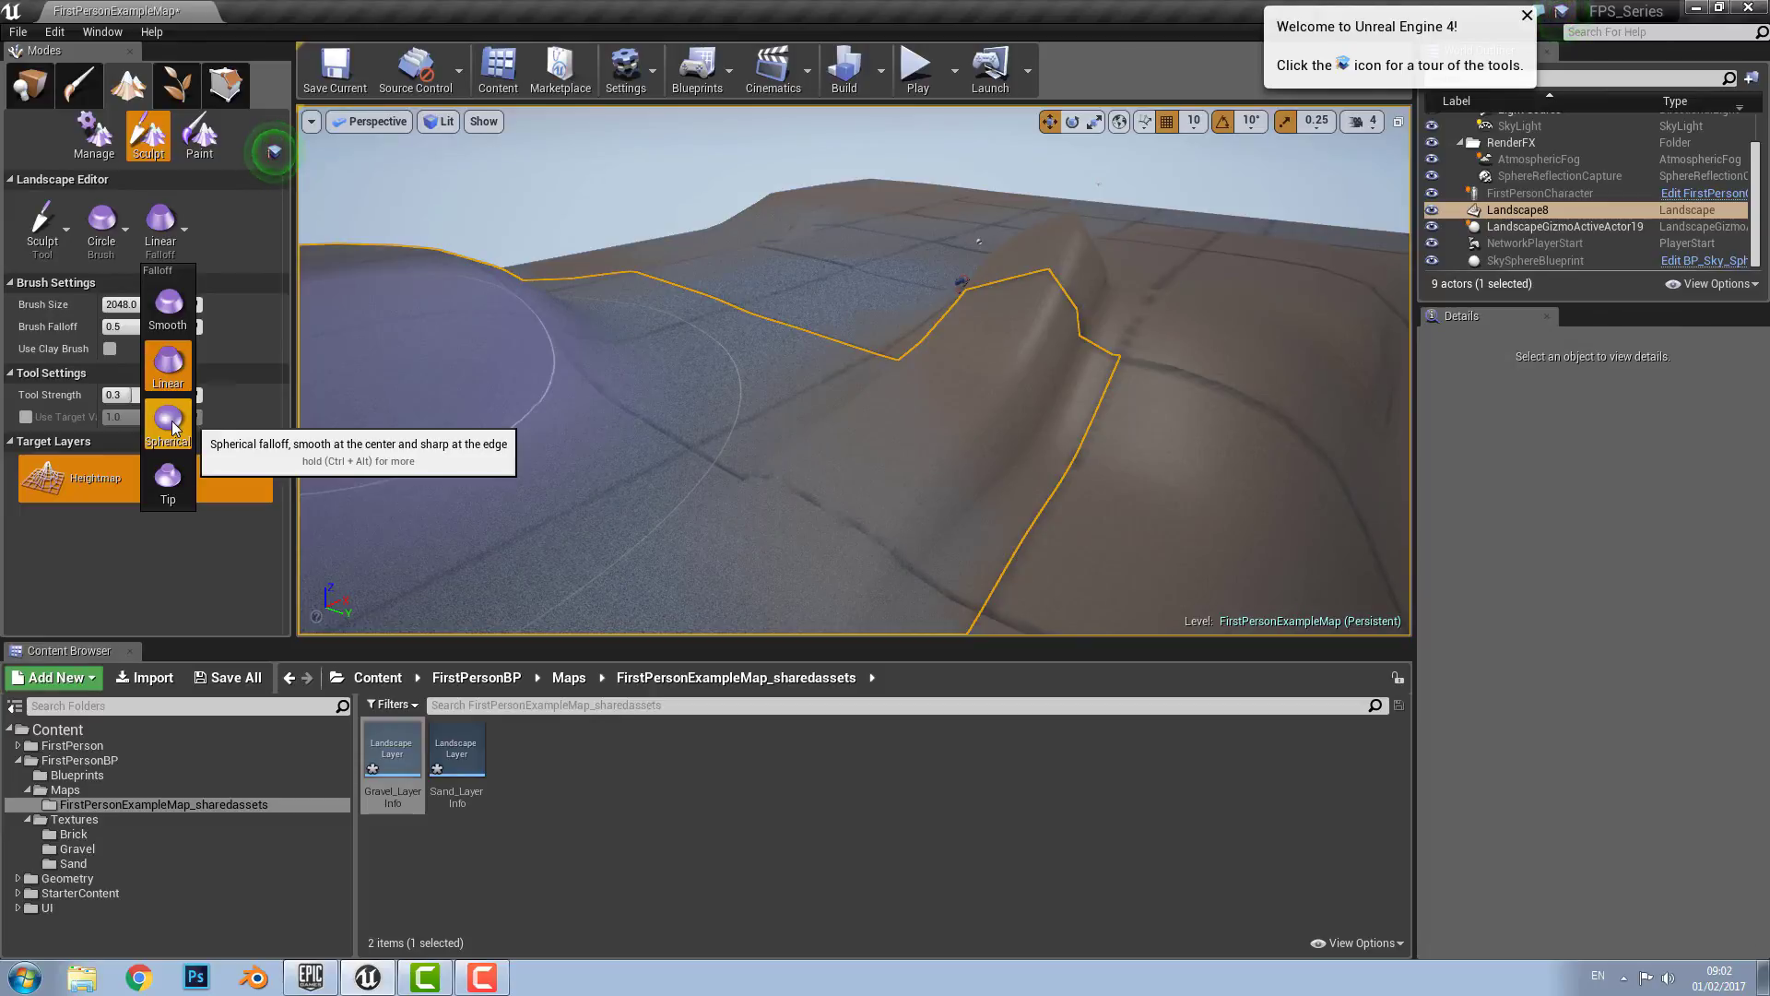
left_click(170, 422)
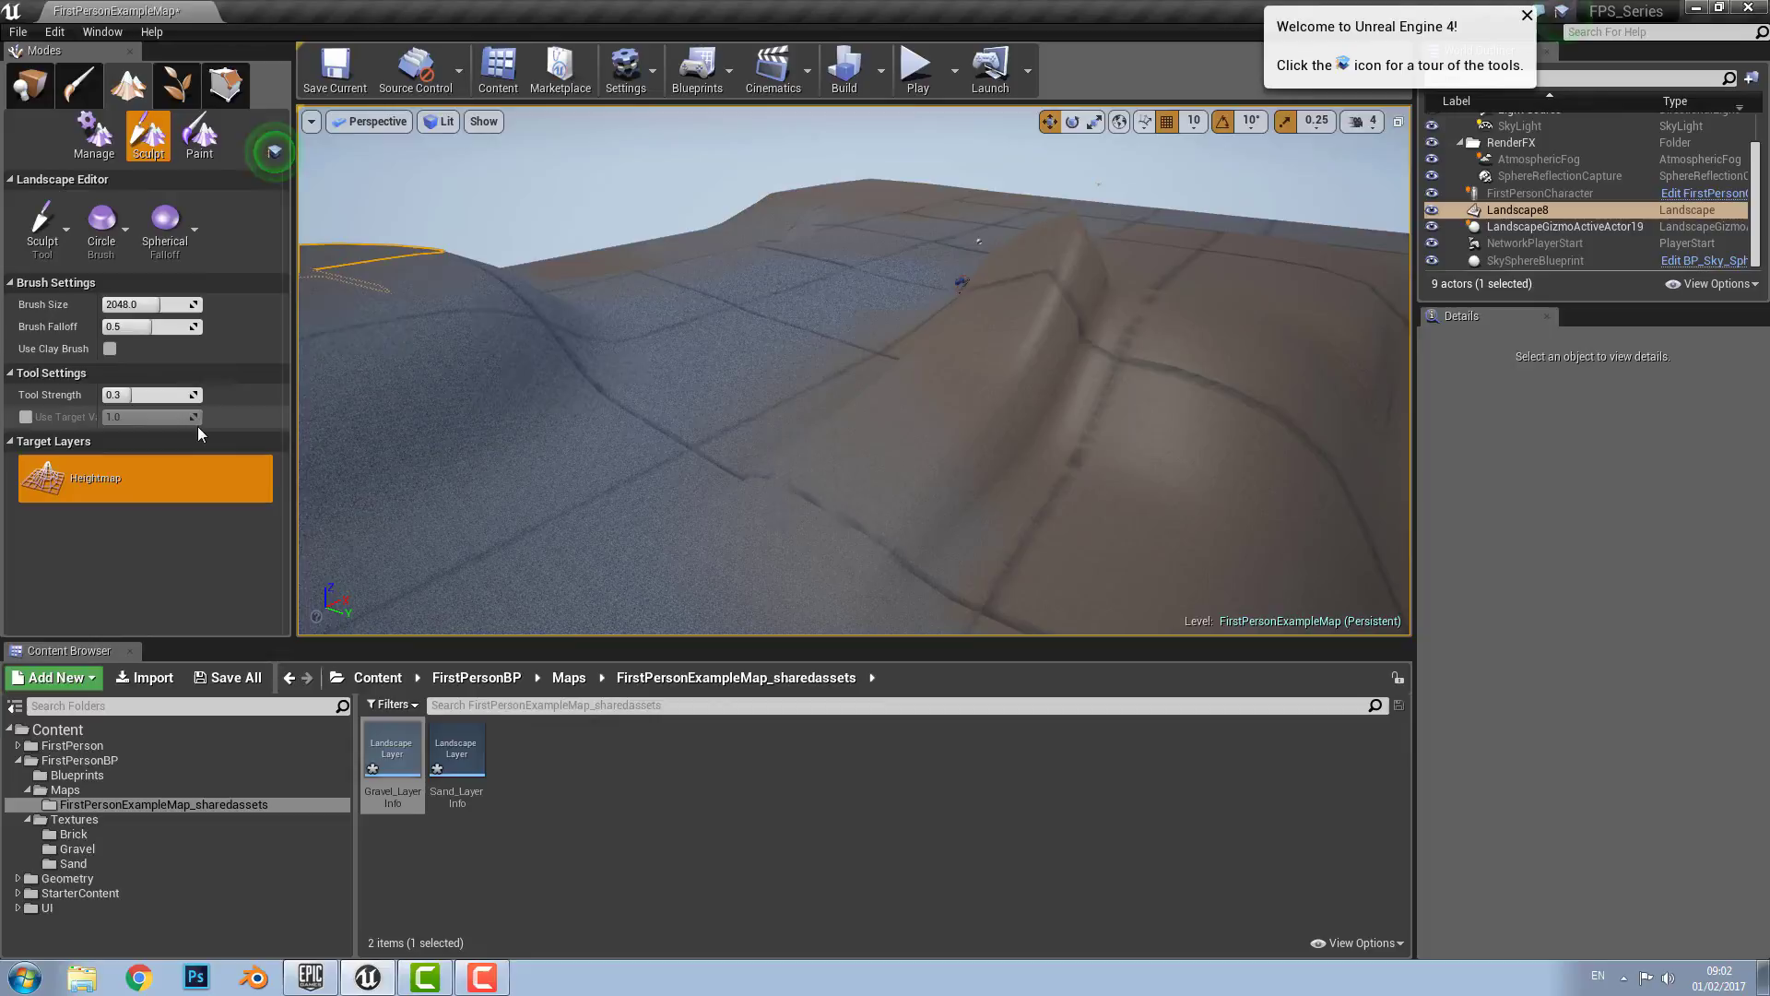
mouse_move(524, 381)
left_mouse_down()
mouse_move(723, 313)
mouse_move(964, 323)
mouse_move(1458, 439)
left_mouse_up()
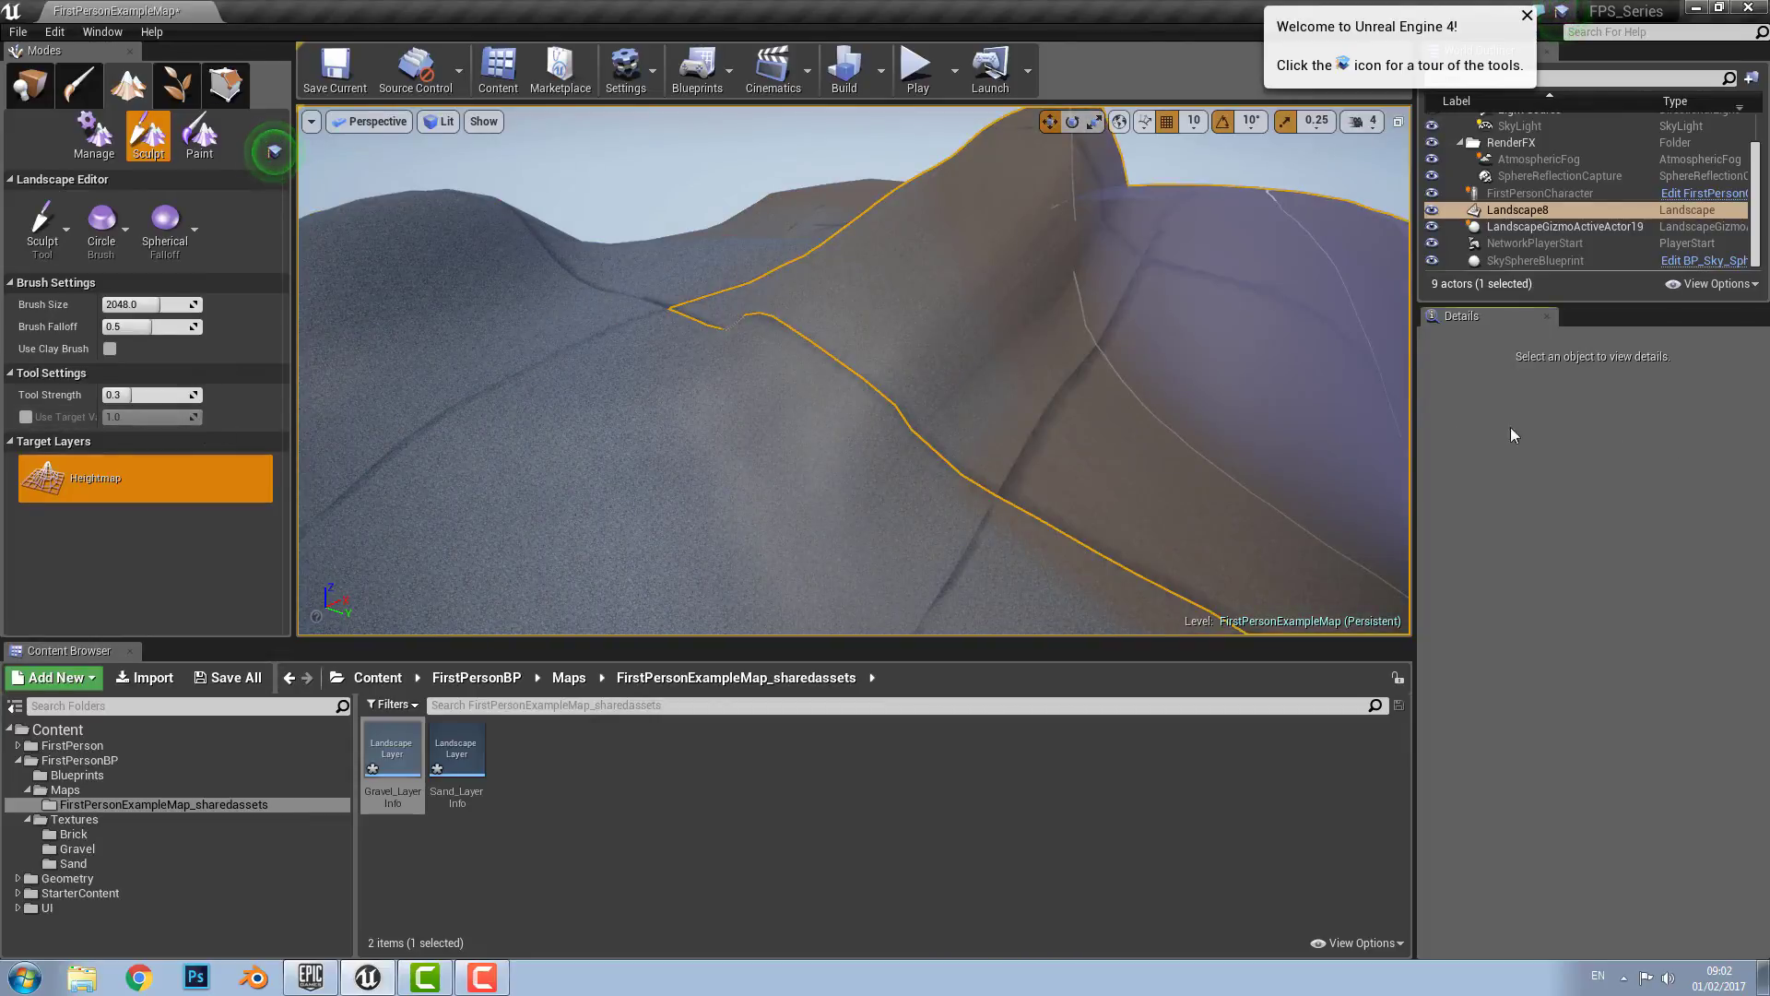
mouse_move(748, 279)
right_mouse_down()
mouse_move(816, 300)
mouse_move(822, 282)
right_mouse_up()
key("ctrl+z")
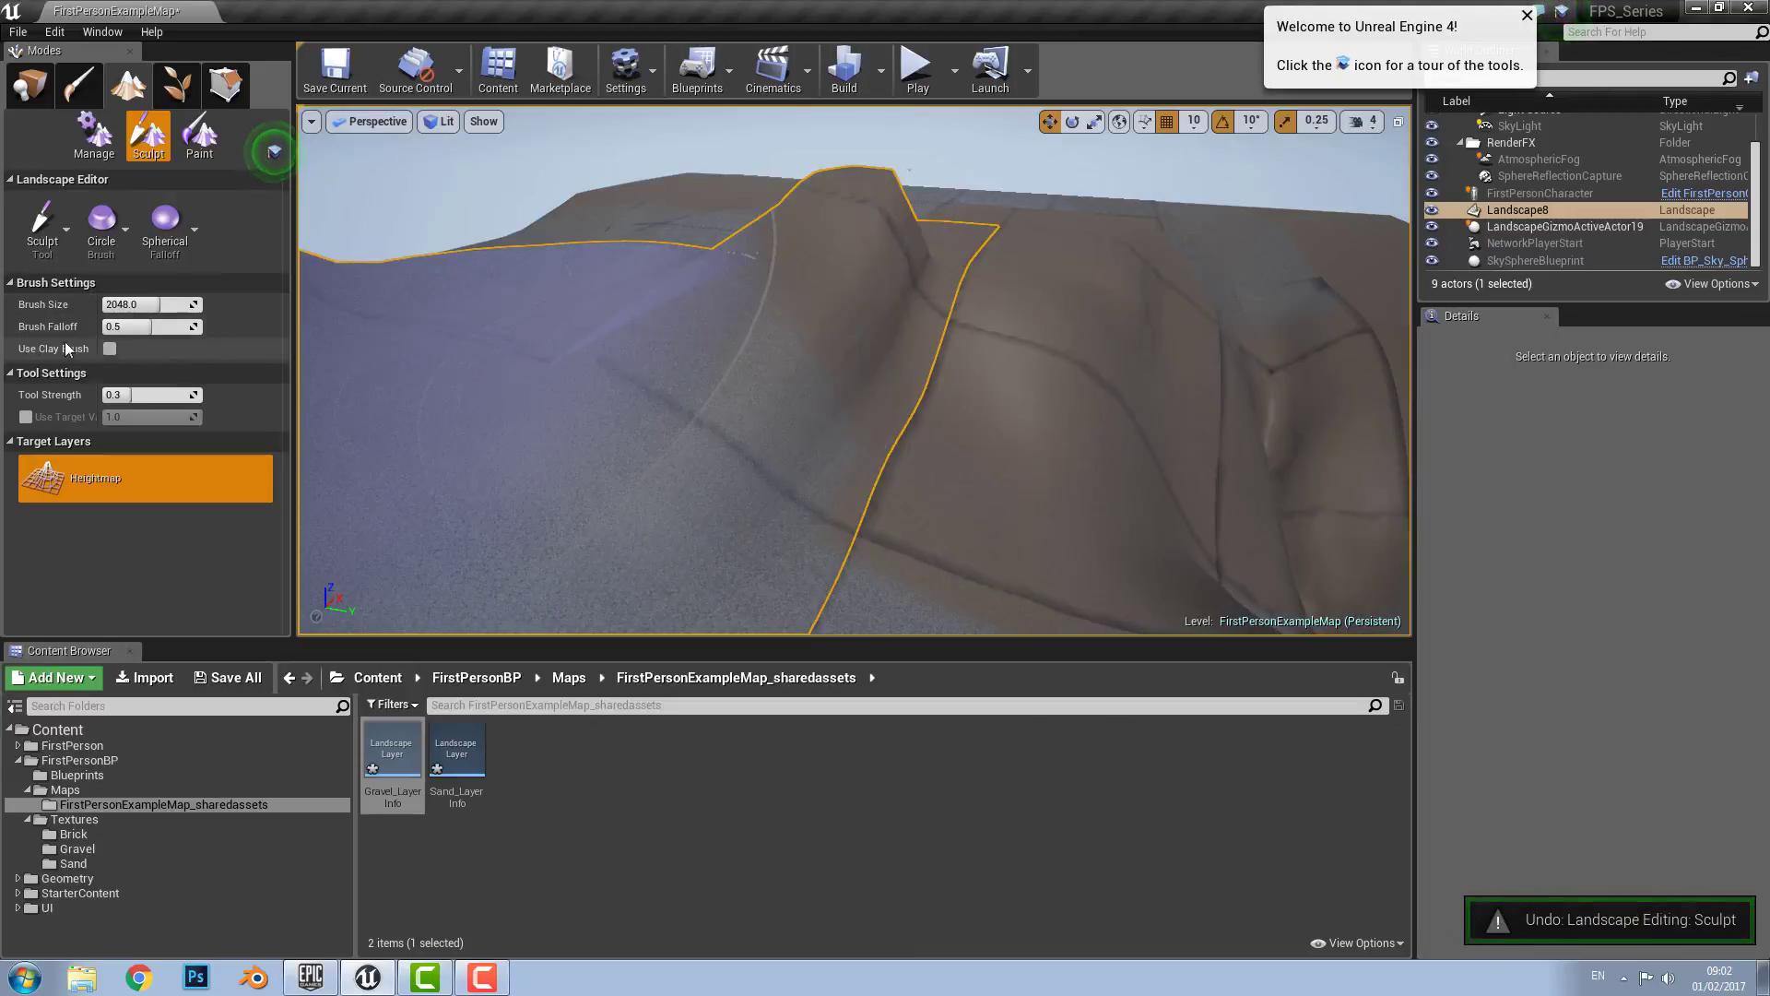
Step: Sculpt the sand ridge and its neighbouring slope higher with the brush falloff set to Tip
left_click(175, 246)
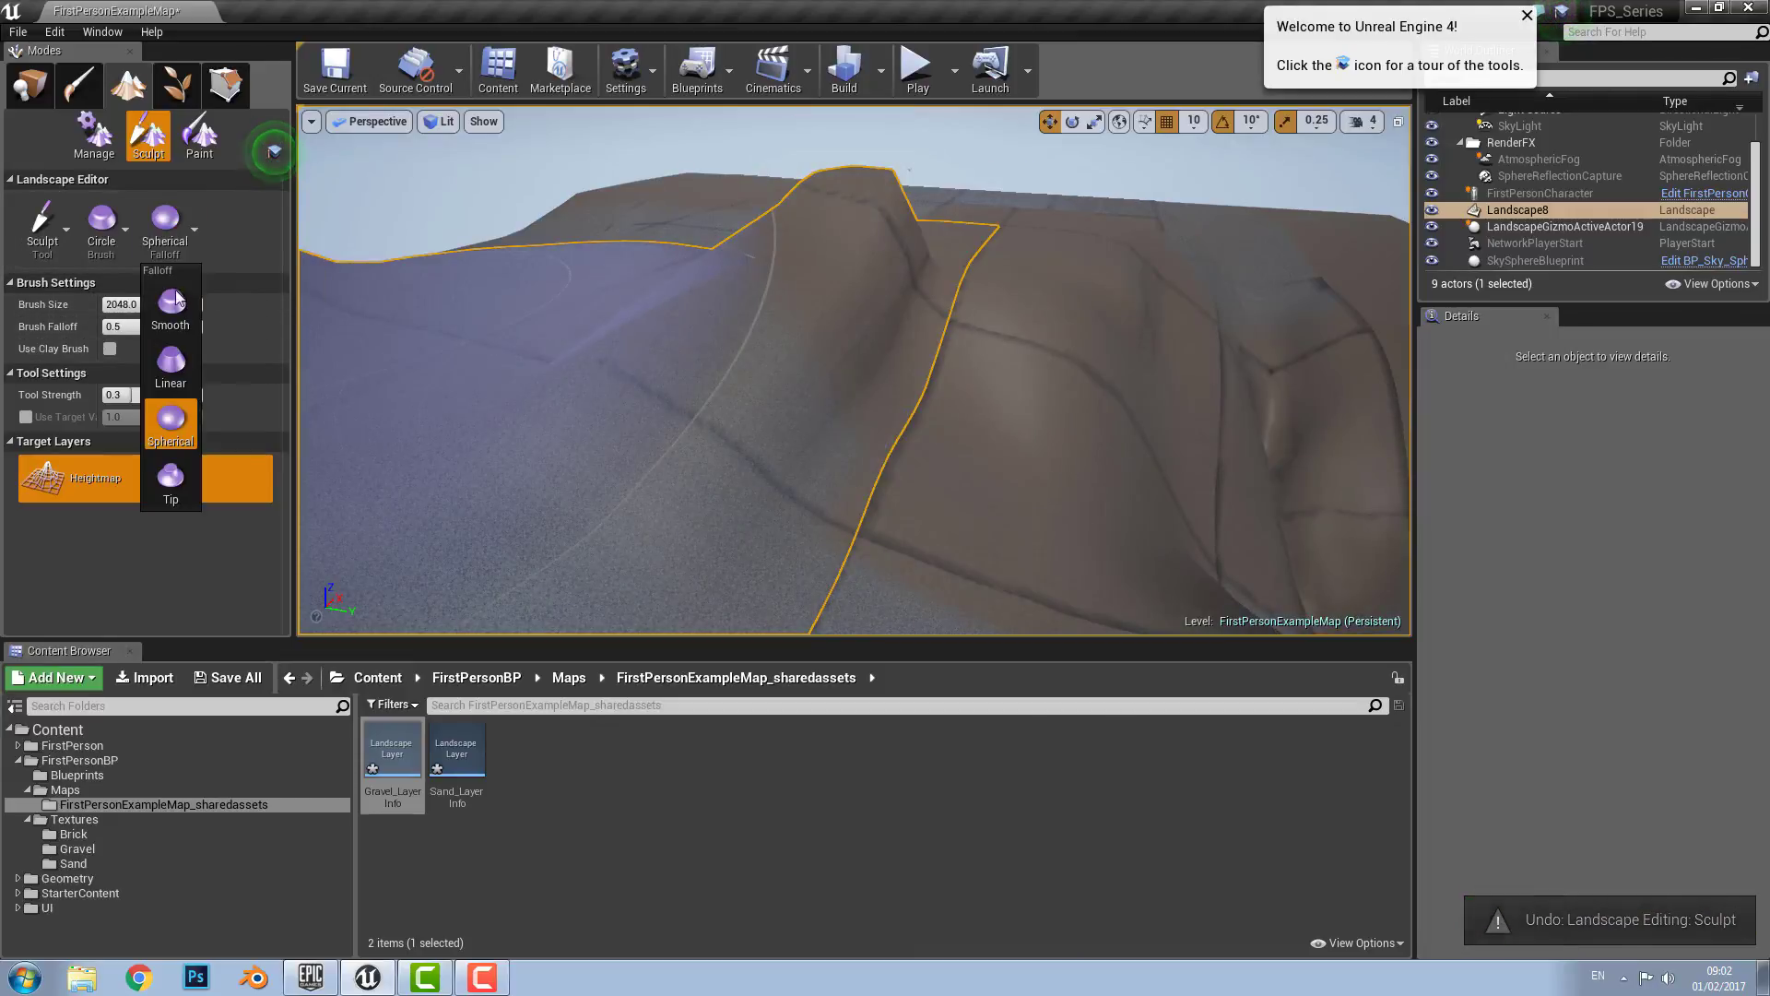
left_click(174, 479)
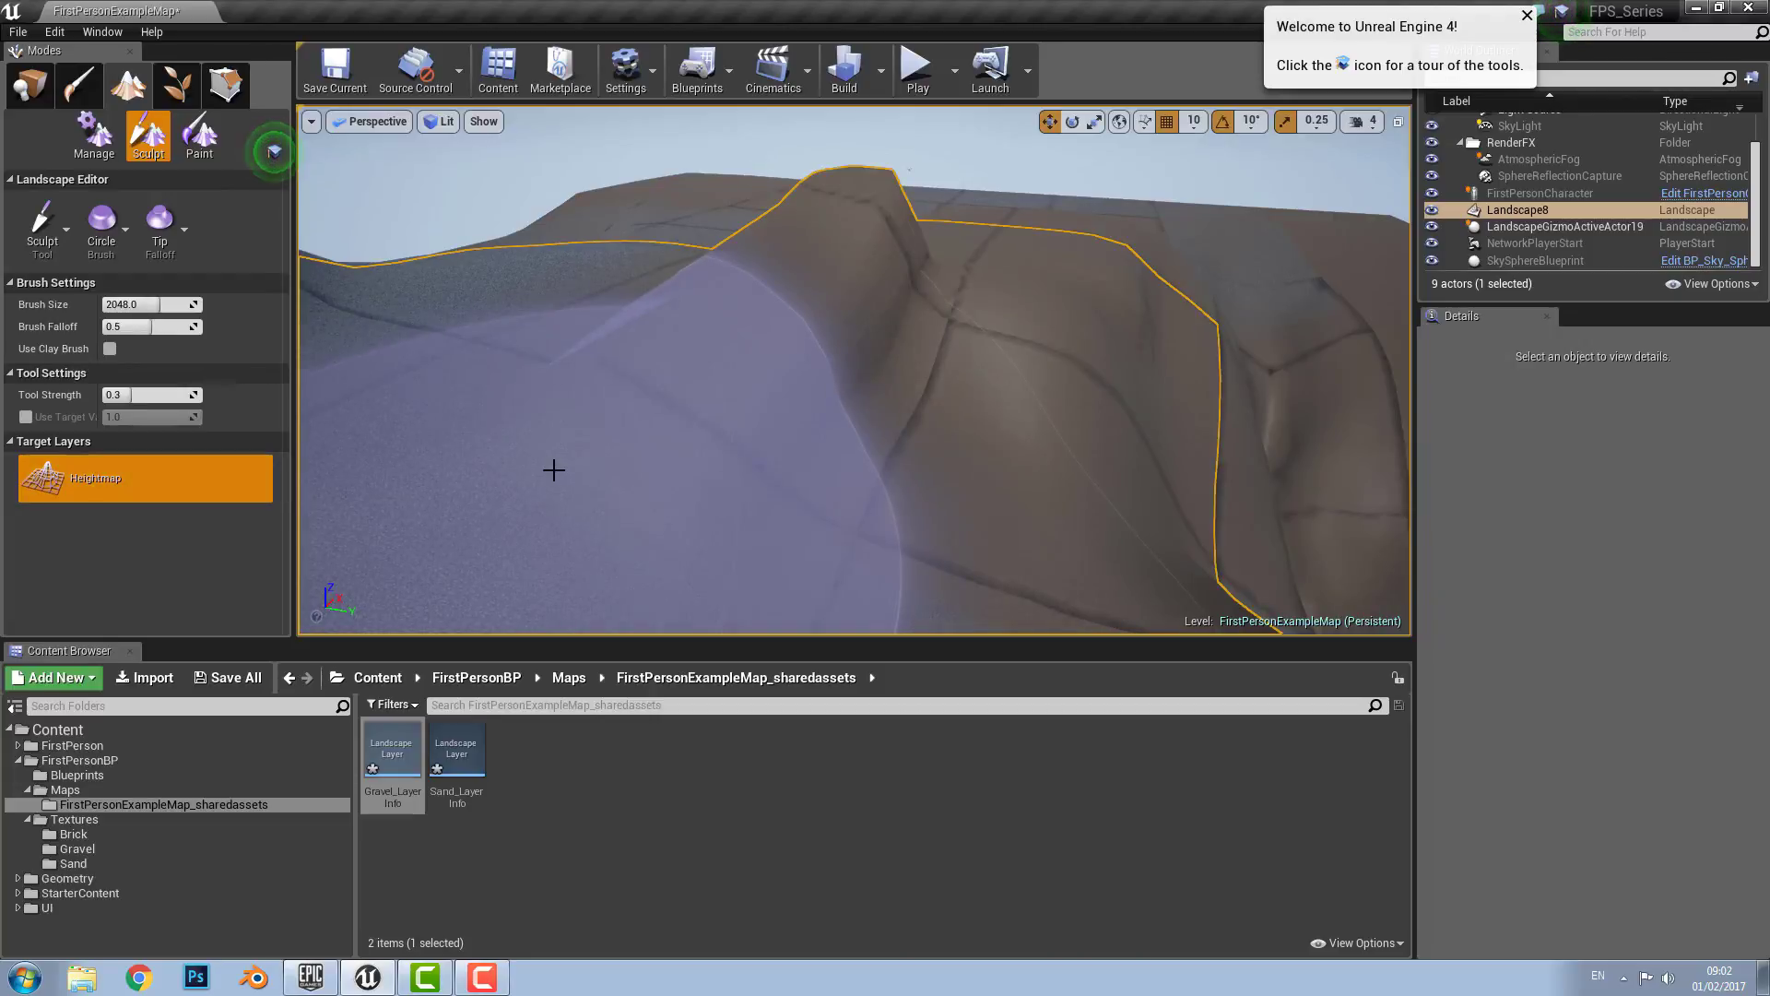
mouse_move(1075, 371)
left_mouse_down()
mouse_move(1284, 391)
mouse_move(1229, 206)
mouse_move(806, 170)
mouse_move(593, 196)
left_mouse_up()
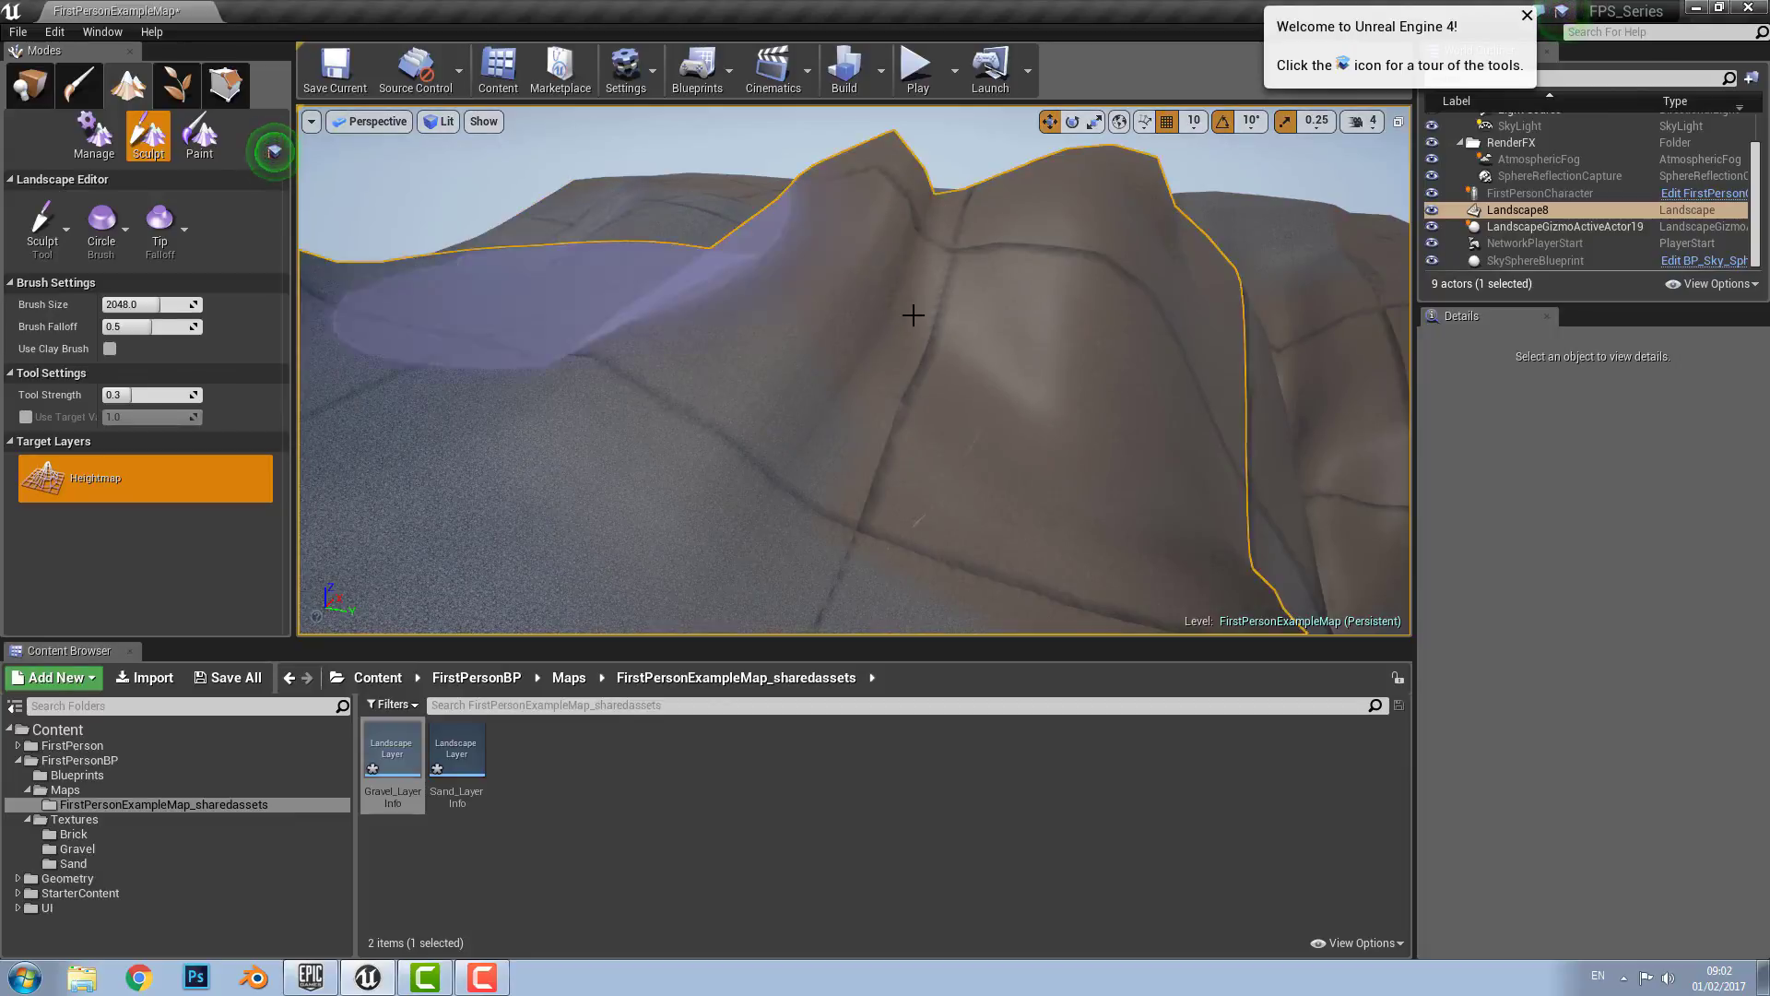
mouse_move(912, 312)
right_mouse_down()
mouse_move(668, 311)
mouse_move(825, 397)
mouse_move(830, 376)
right_mouse_up()
left_click(169, 232)
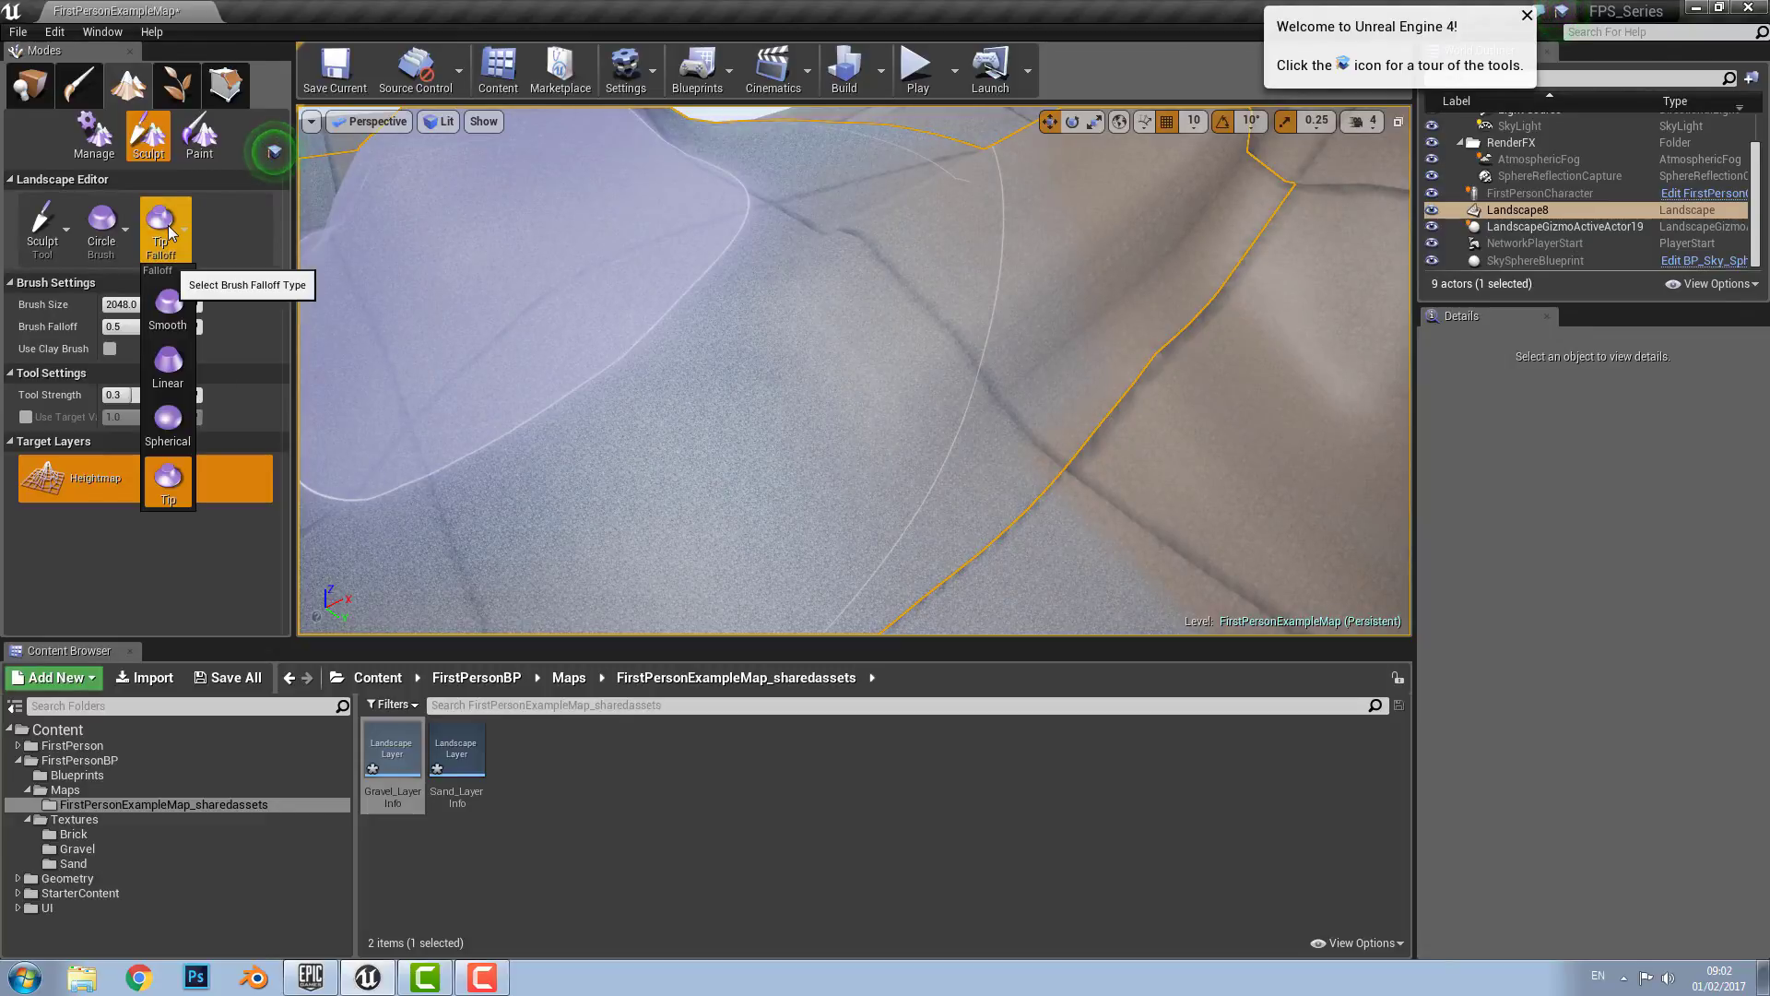
left_click(169, 232)
mouse_move(516, 308)
right_mouse_down()
mouse_move(747, 235)
mouse_move(779, 242)
right_mouse_up()
right_click_drag(567, 221, 567, 221)
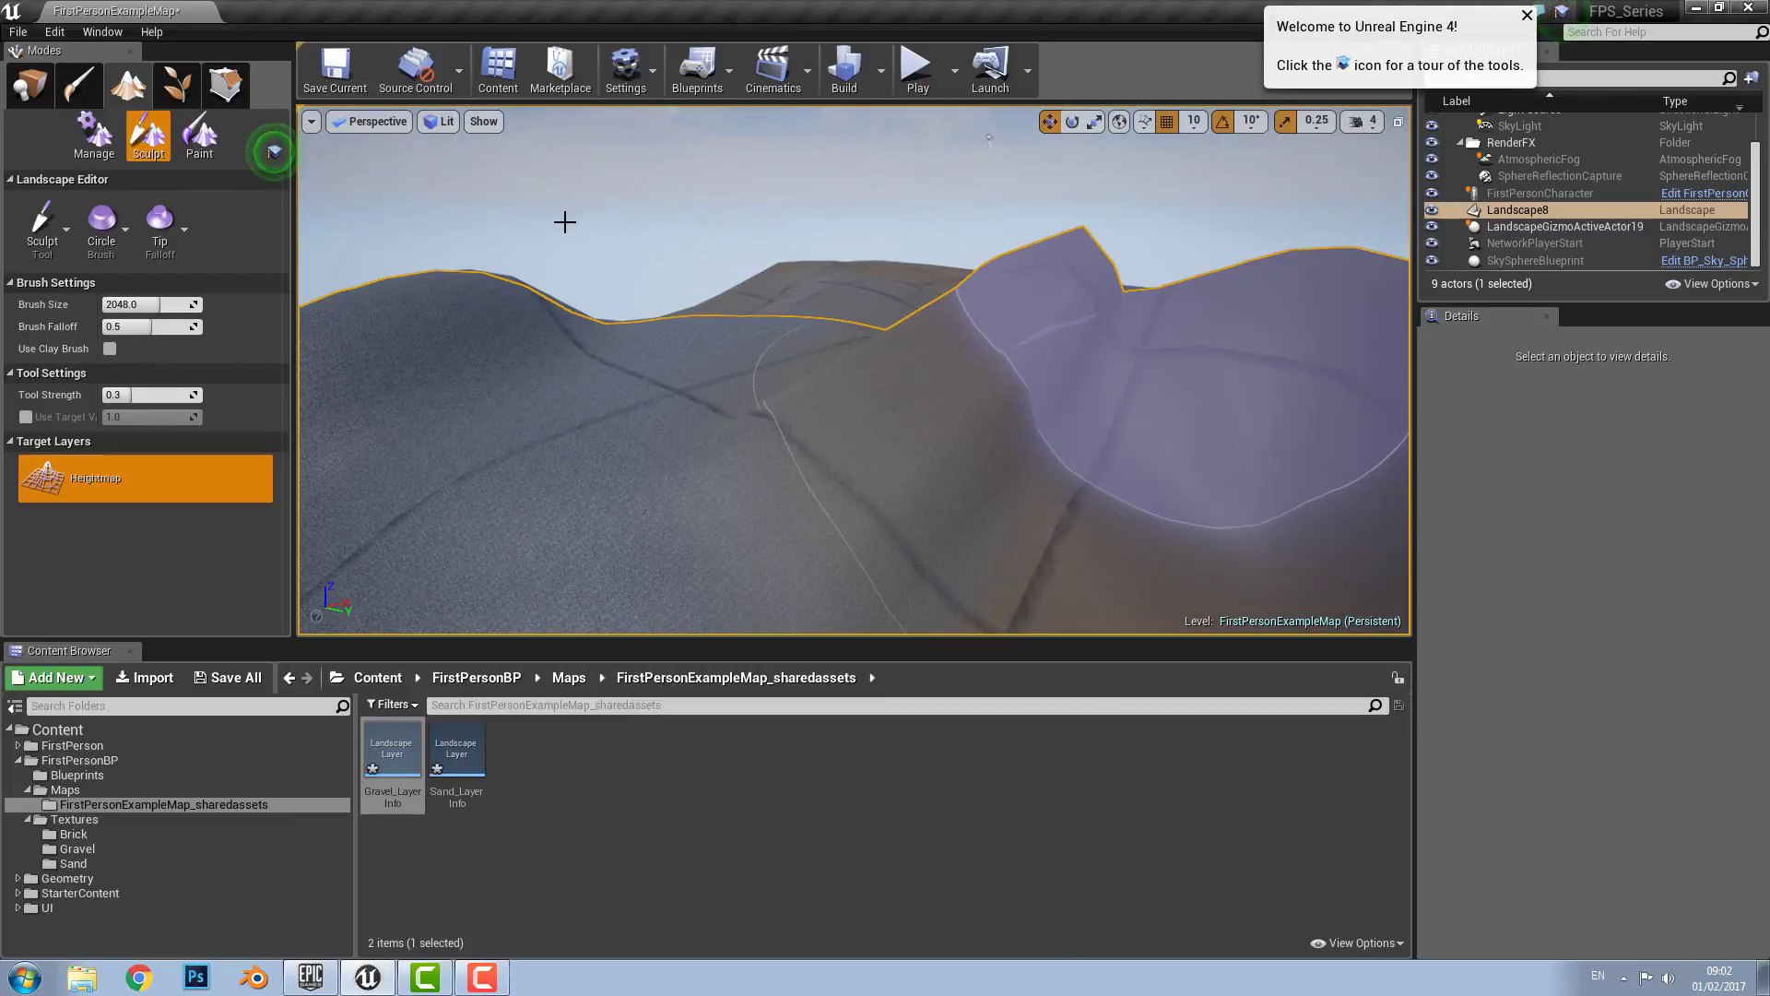